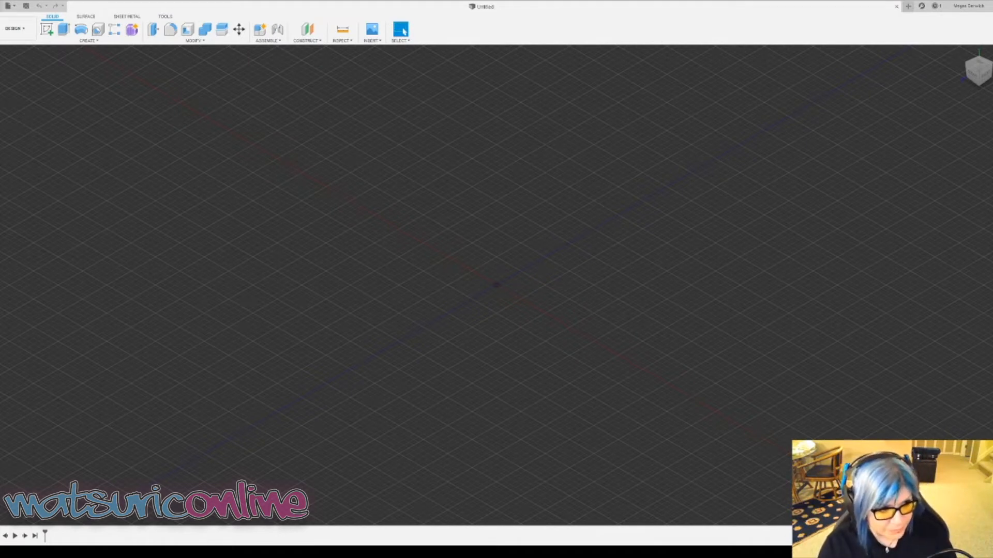
# - Browse the saved projects and look through the design files stored in the Bayonetta project
pyautogui.click(0, 6)
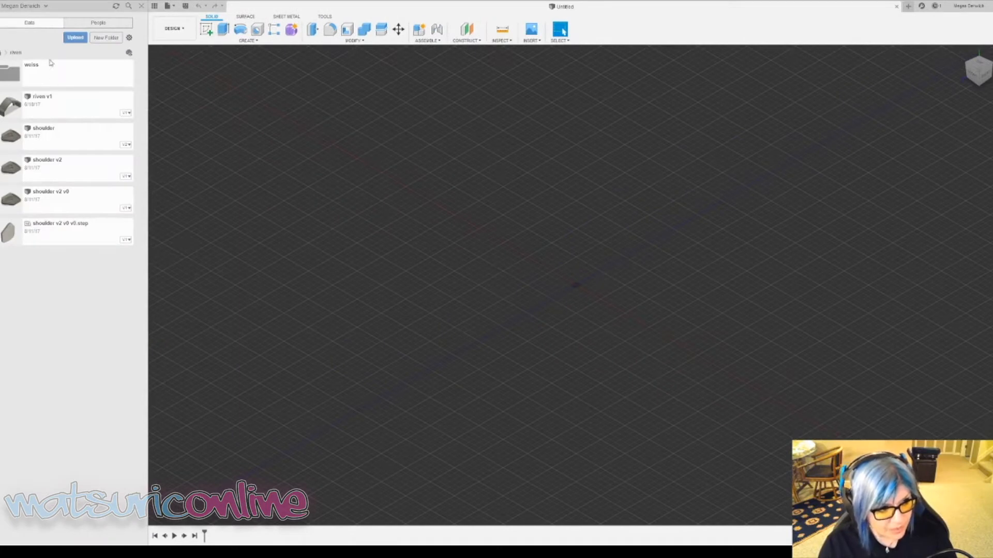
pyautogui.click(3, 53)
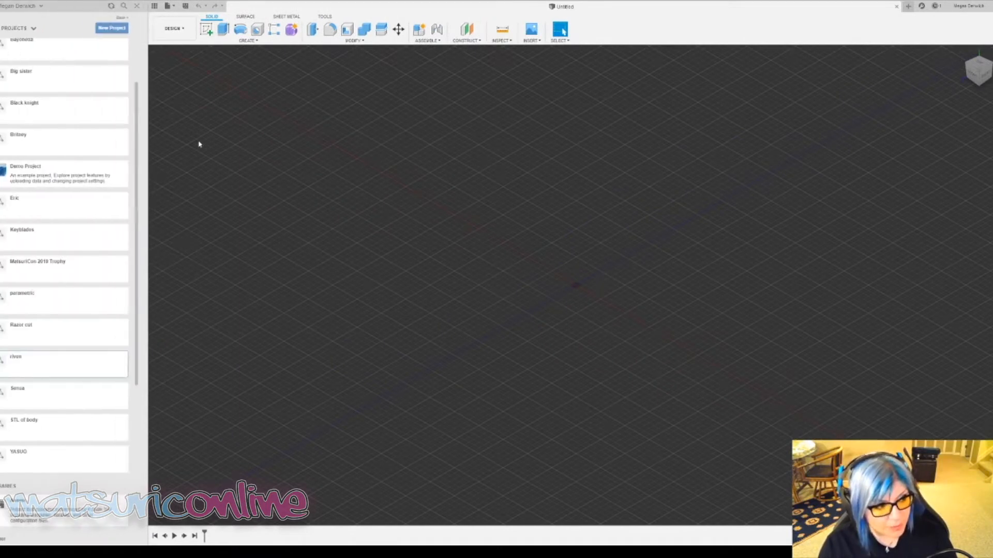
pyautogui.scroll(3, 74, 175)
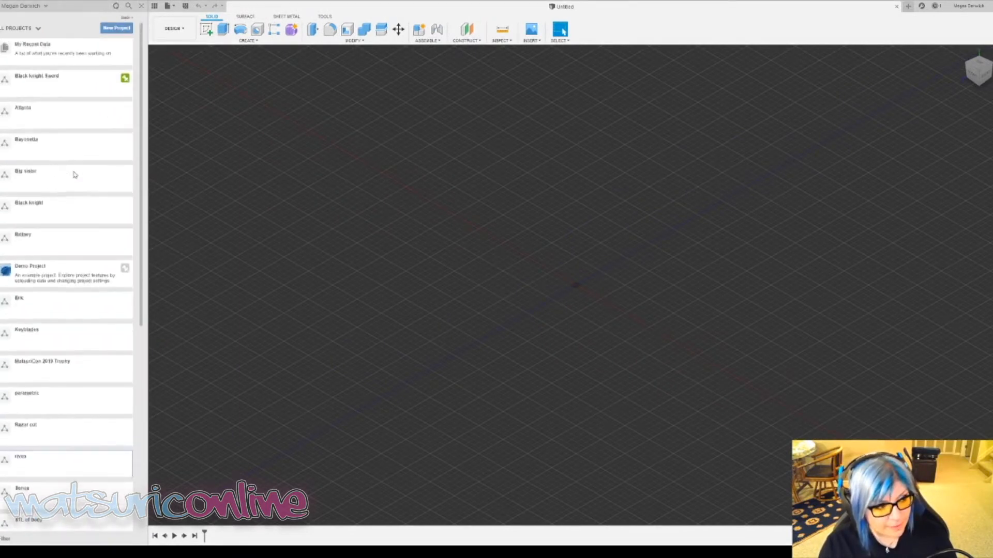
pyautogui.click(46, 147)
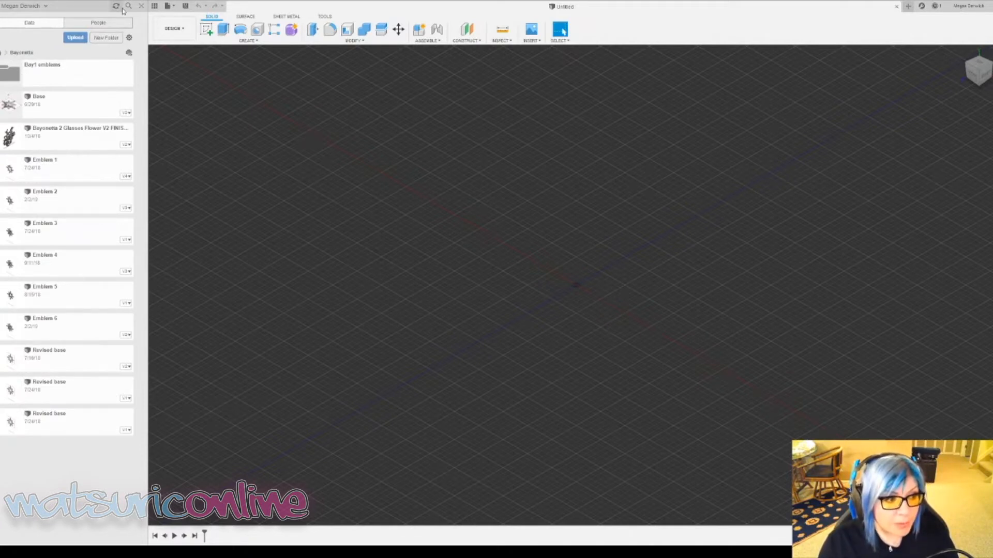
pyautogui.click(141, 7)
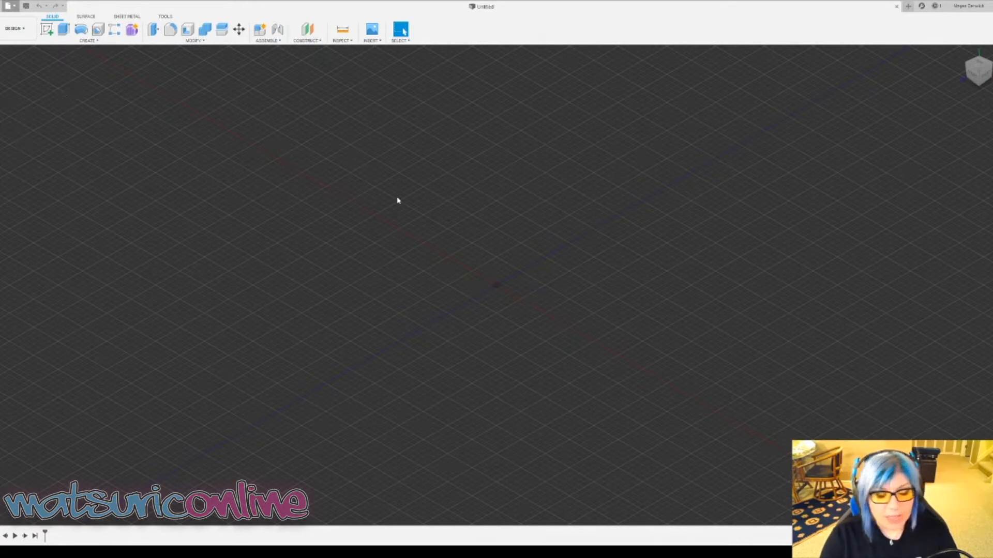
pyautogui.click(0, 6)
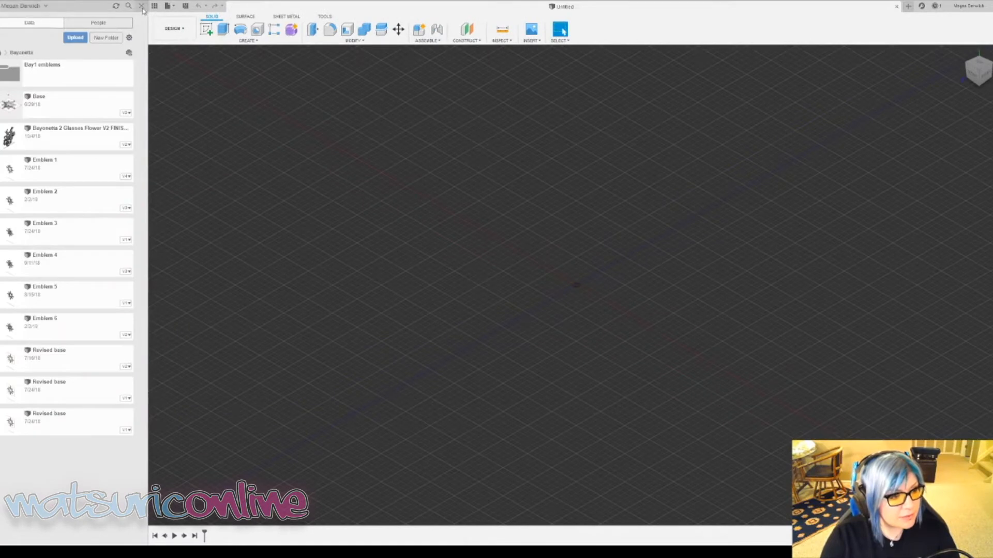
pyautogui.click(141, 6)
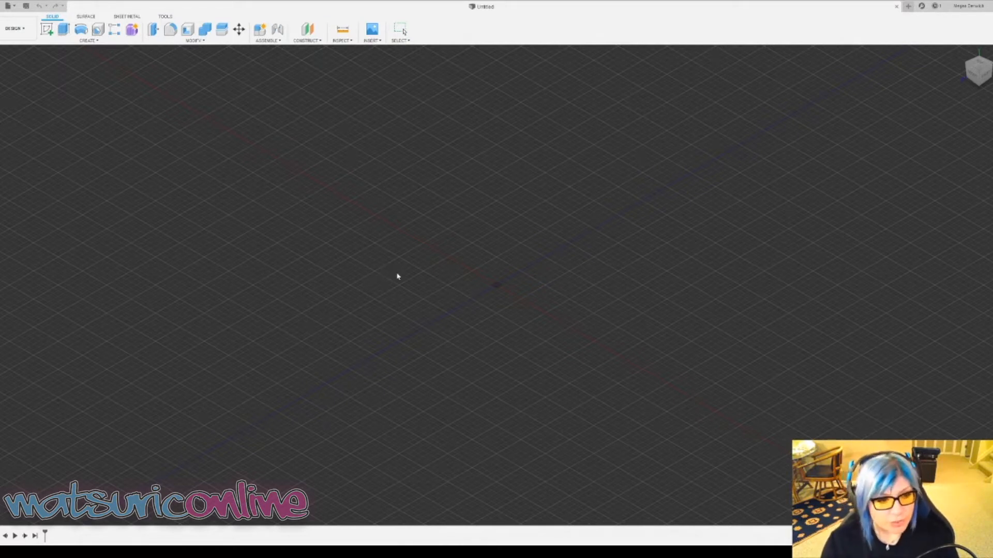
# - Attach the keyblade image as a canvas to the horizontal ground plane and offset it along the blue Z axis
pyautogui.click(498, 326)
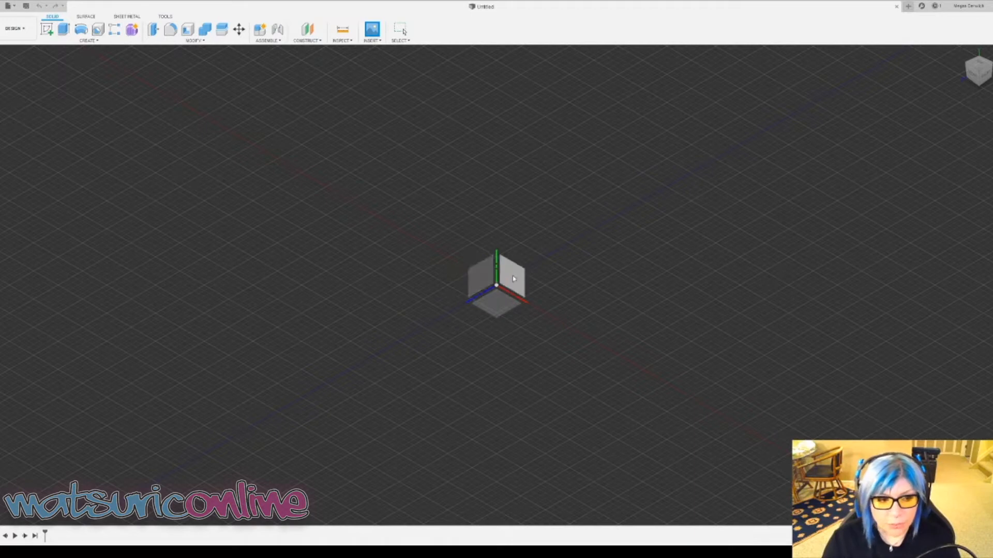
pyautogui.click(494, 303)
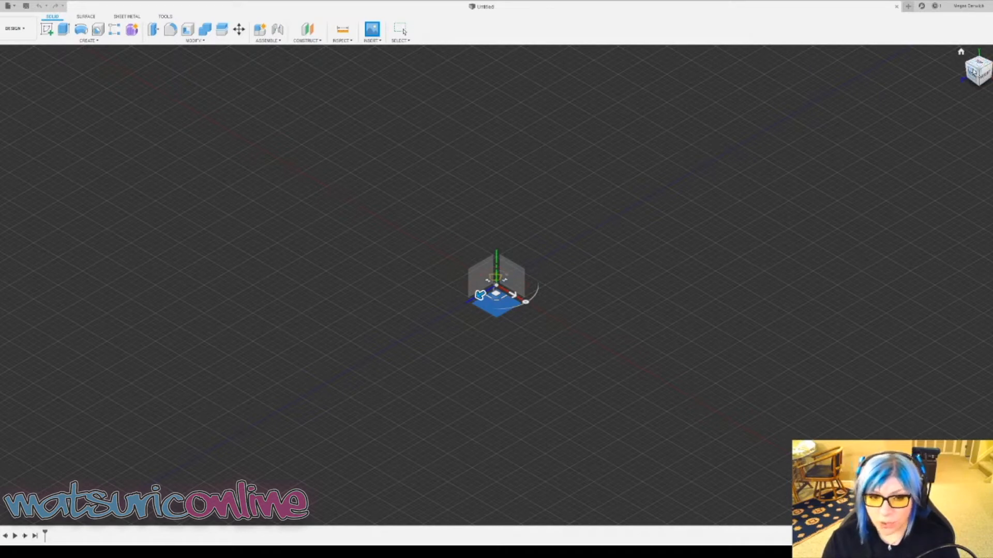
pyautogui.click(976, 66)
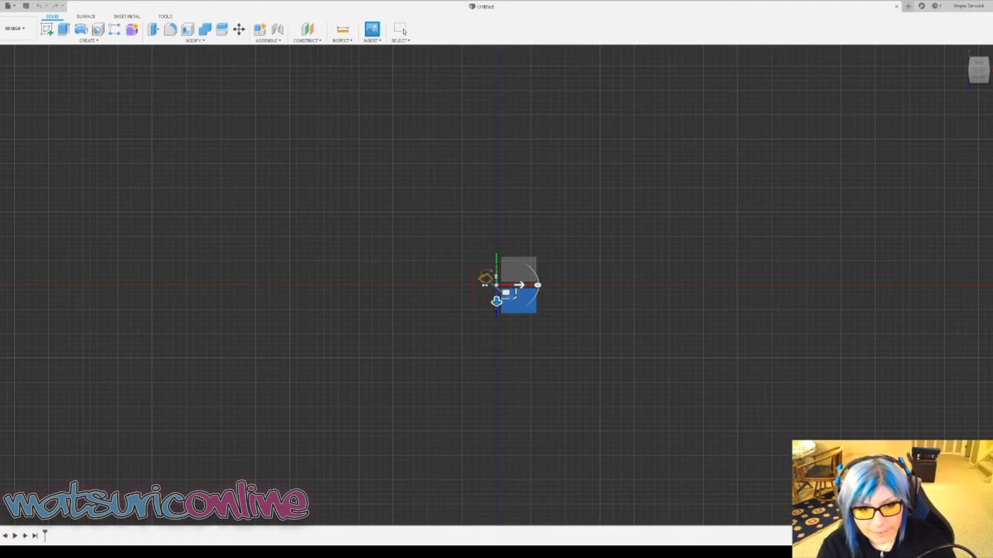
pyautogui.write('2')
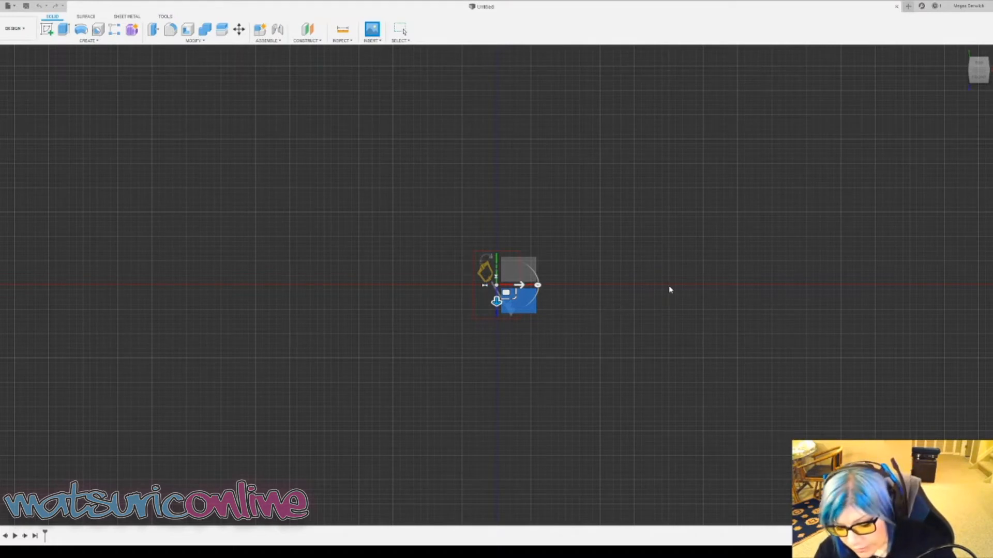
pyautogui.press('Return')
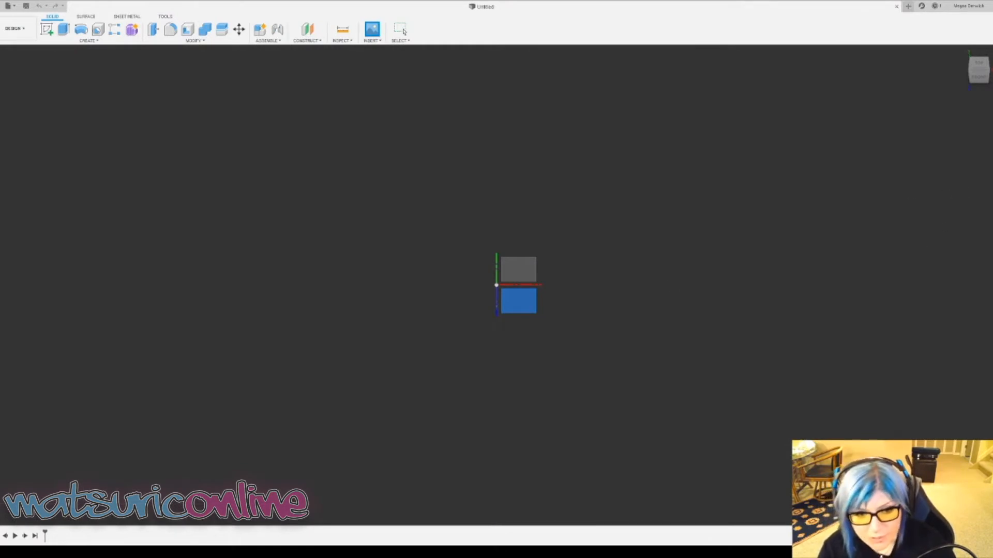
# - Set the canvas's offset along the red X axis to 0 and finish inserting it
pyautogui.moveTo(642, 314); pyautogui.dragTo(421, 273, button='middle')
pyautogui.moveTo(533, 266); pyautogui.dragTo(716, 200, button='middle')
pyautogui.scroll(-3, 717, 225)
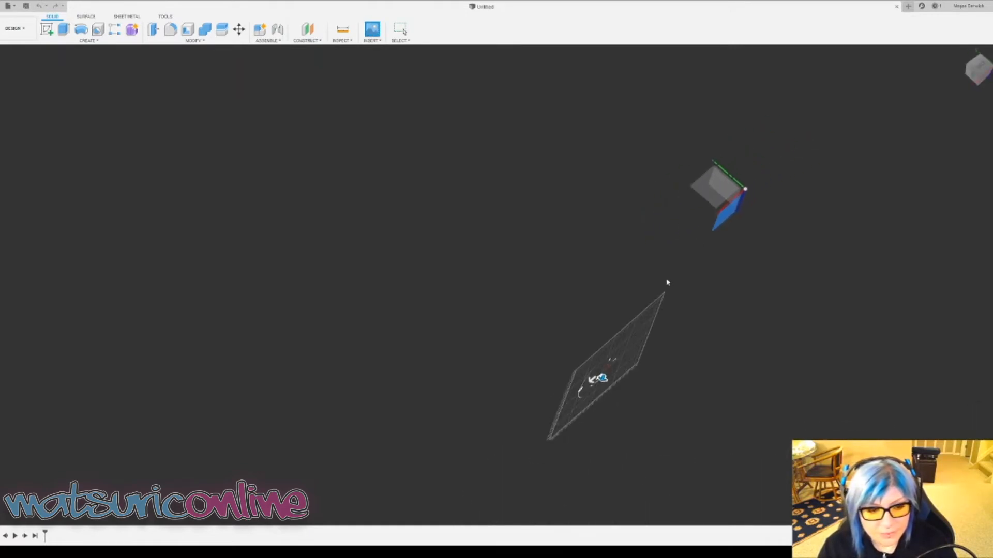
pyautogui.keyDown('shift'); pyautogui.moveTo(658, 312); pyautogui.dragTo(818, 209, button='middle'); pyautogui.keyUp('shift')
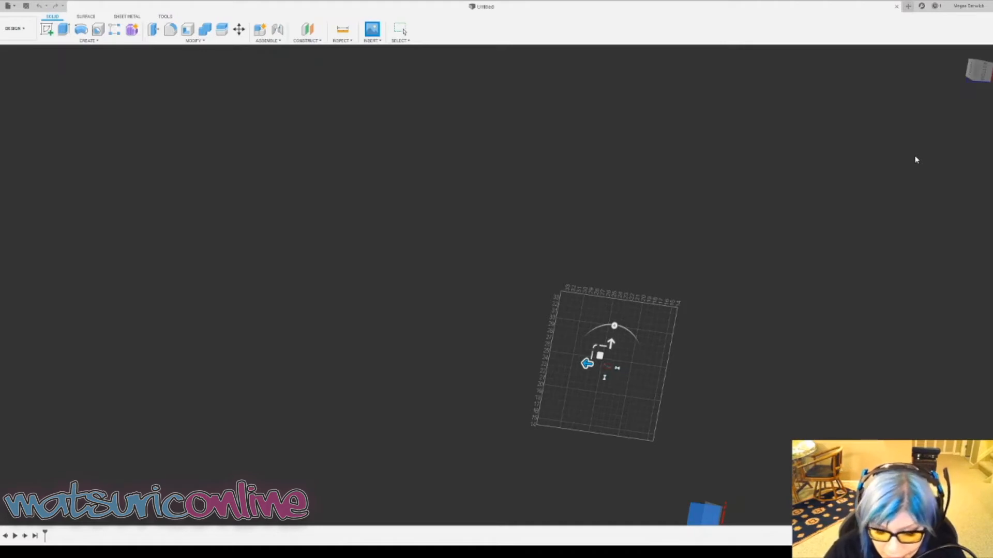
pyautogui.write('0')
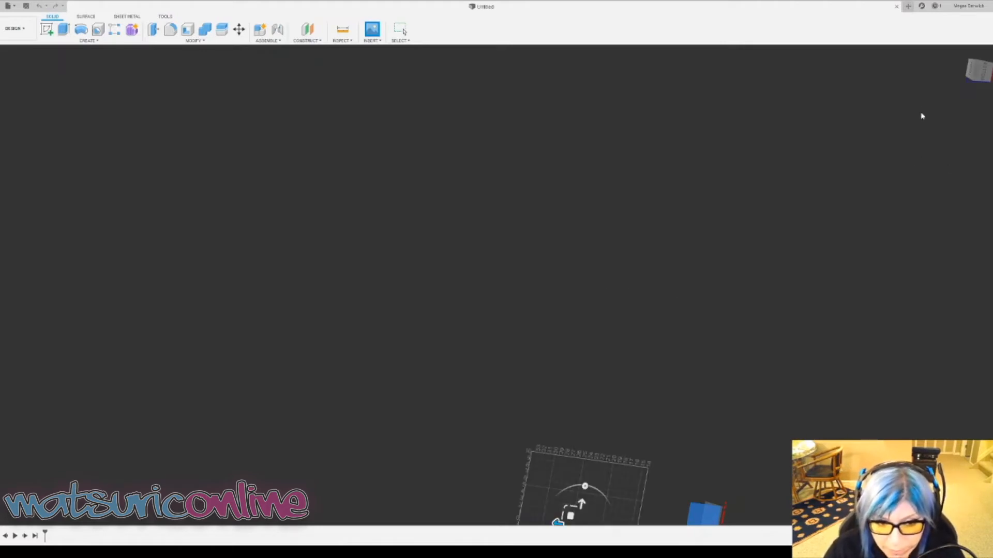
pyautogui.press('Return')
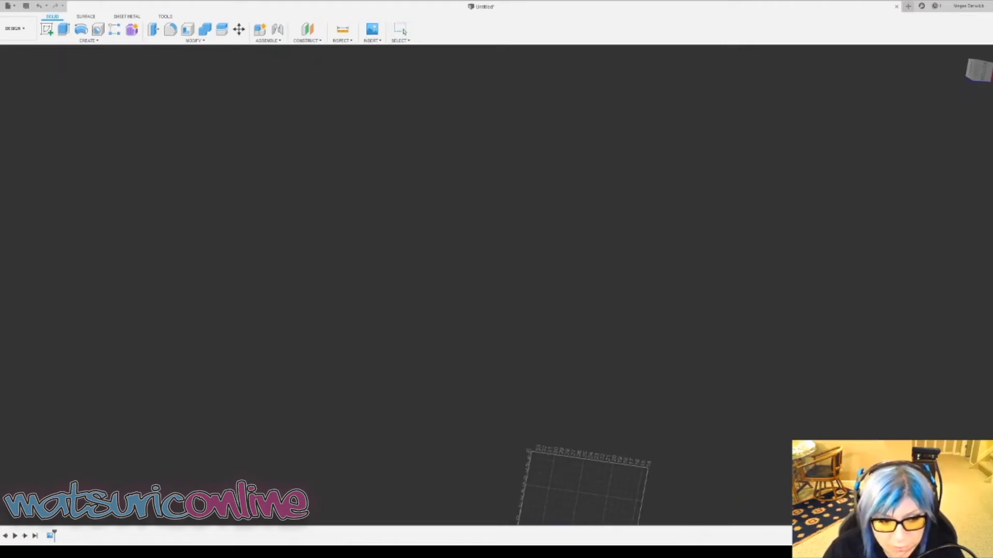
# - Place a second keyblade canvas on the horizontal plane at the origin, working in a straight-on view of that plane
pyautogui.keyDown('shift'); pyautogui.moveTo(871, 193); pyautogui.dragTo(776, 250, button='middle'); pyautogui.keyUp('shift')
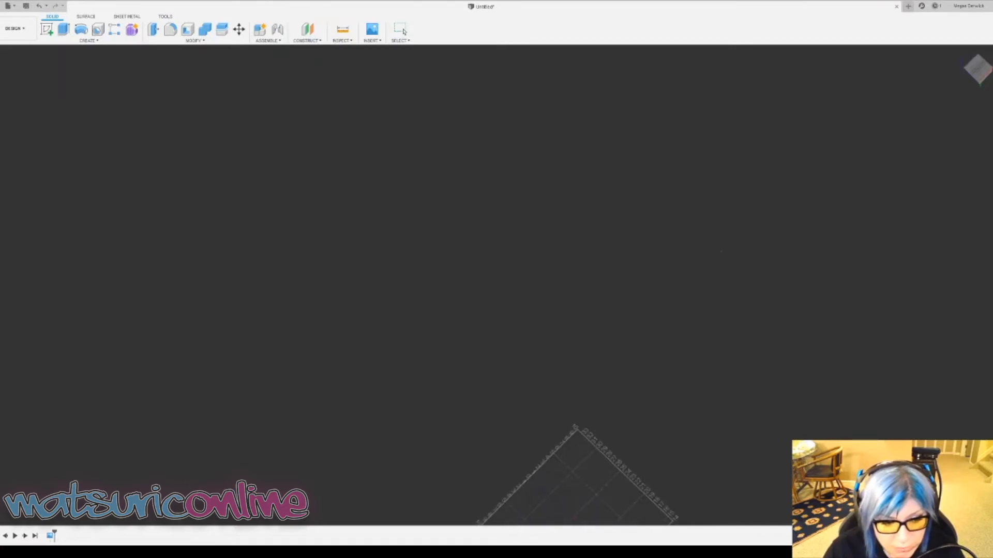
pyautogui.click(976, 70)
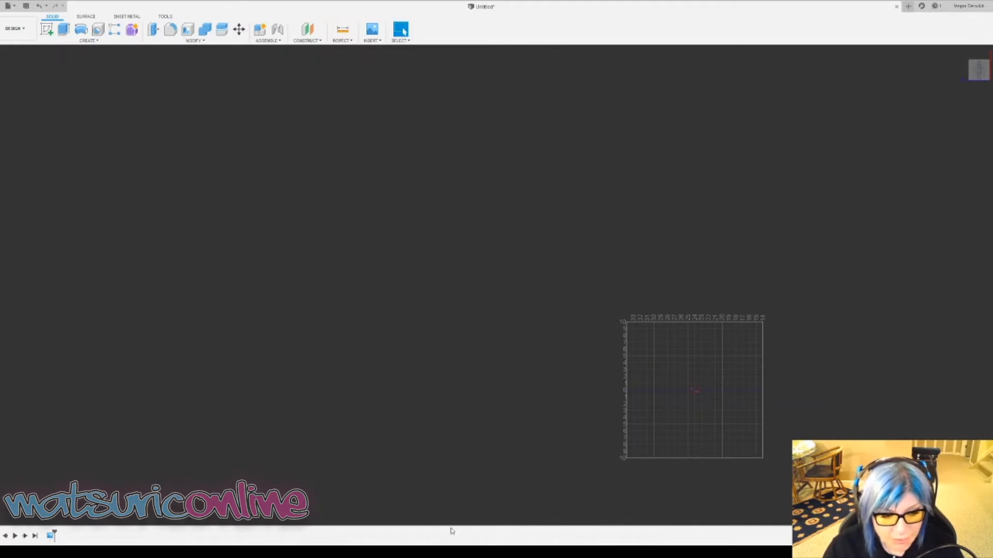
pyautogui.click(495, 526)
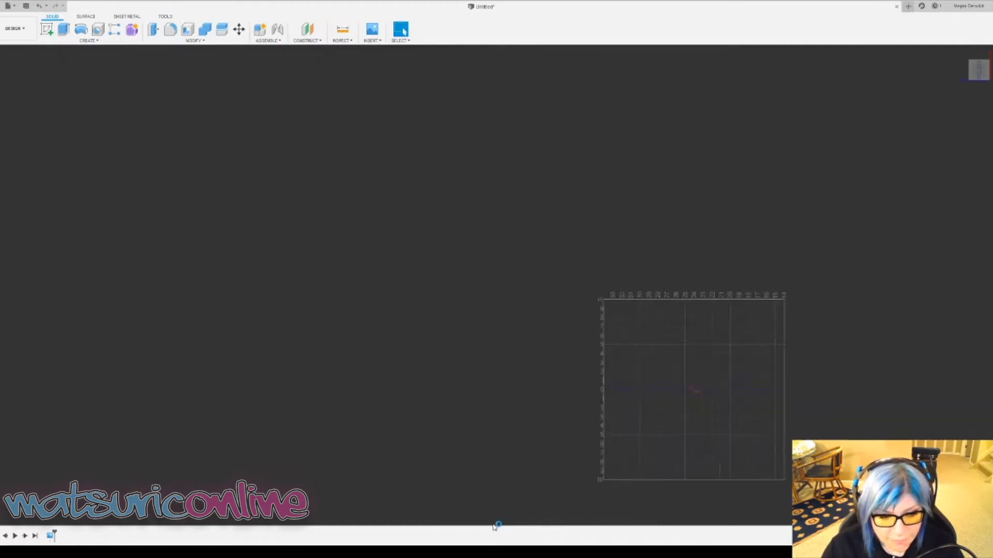
pyautogui.scroll(-3, 502, 414)
pyautogui.scroll(-2, 502, 412)
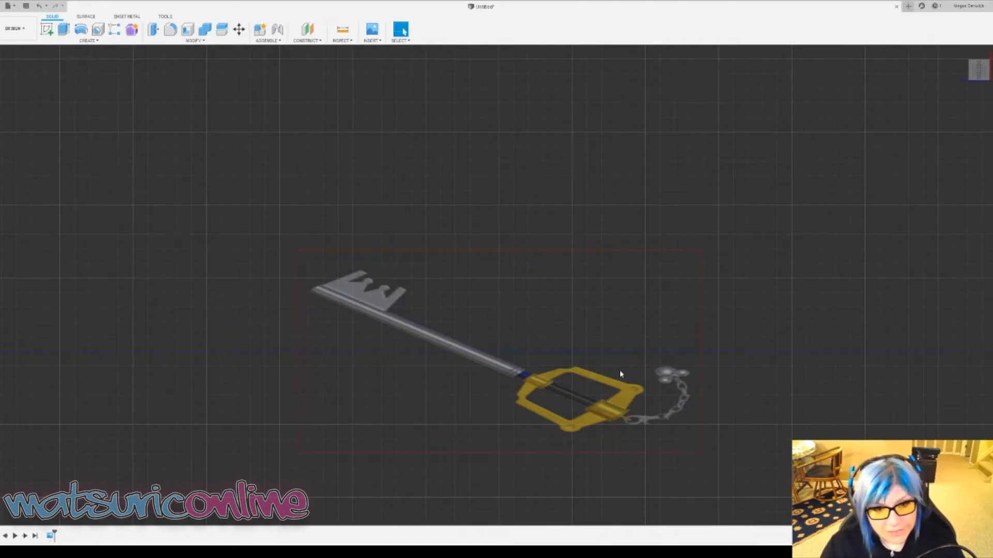
pyautogui.moveTo(977, 72)
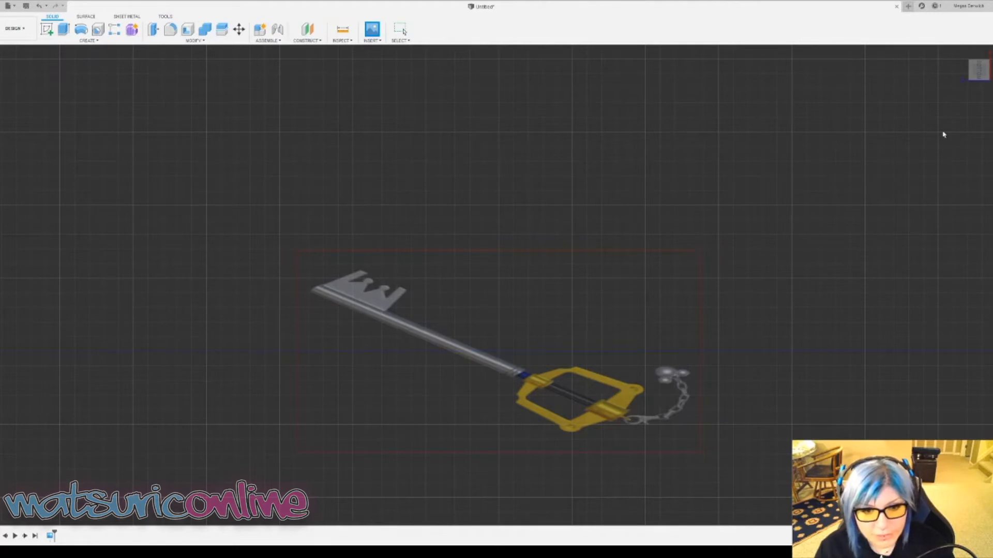
pyautogui.scroll(-10, 741, 261)
pyautogui.scroll(-4, 734, 263)
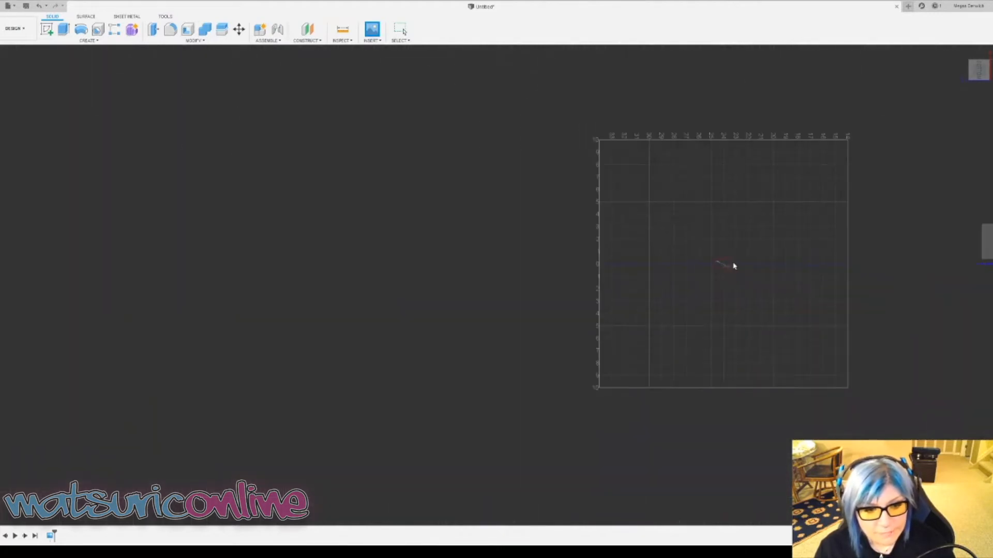
pyautogui.moveTo(850, 256); pyautogui.dragTo(594, 261, button='middle')
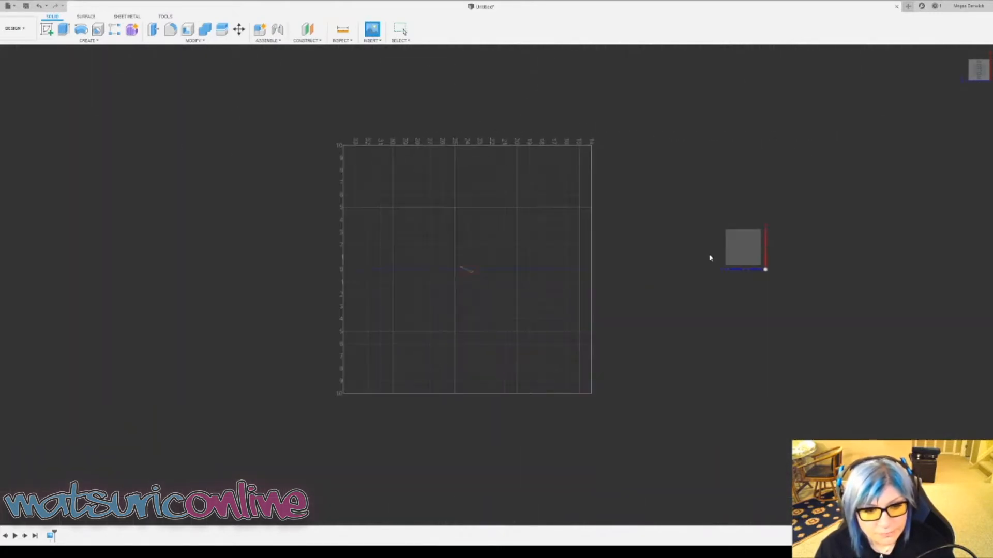
pyautogui.click(738, 255)
pyautogui.scroll(2, 755, 238)
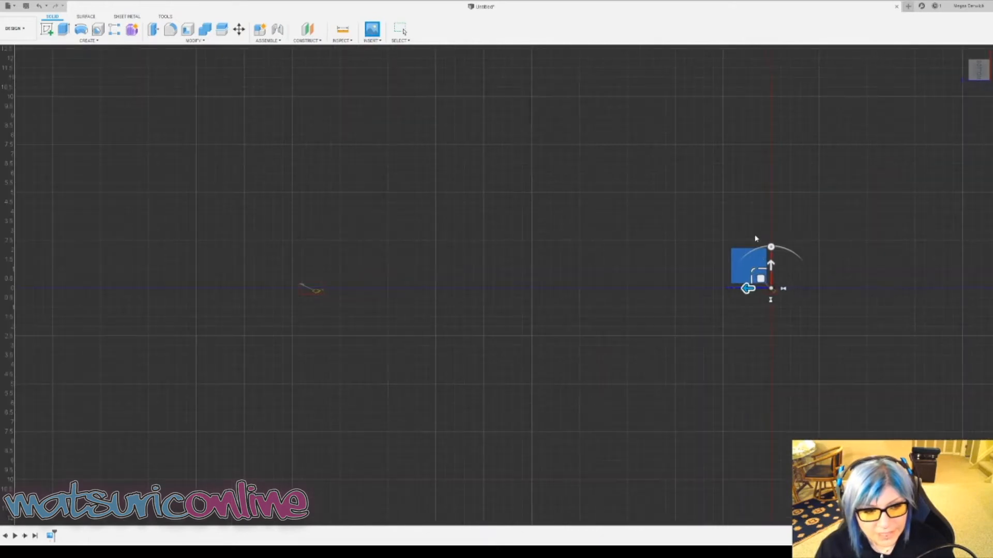
# - Shift the second keyblade canvas slightly along the red X axis
pyautogui.scroll(4, 771, 250)
pyautogui.scroll(3, 783, 321)
pyautogui.scroll(3, 749, 439)
pyautogui.scroll(3, 738, 429)
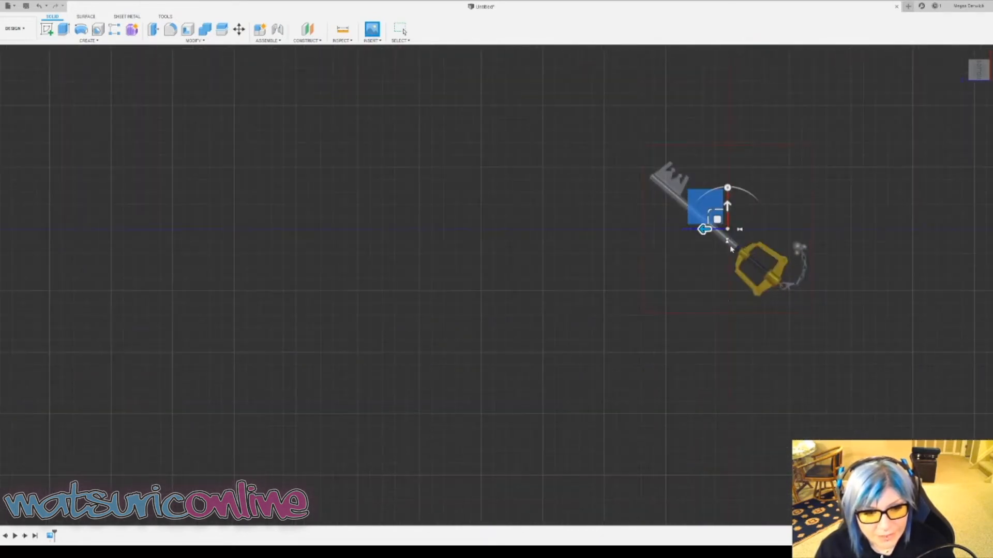
pyautogui.moveTo(733, 195); pyautogui.dragTo(698, 179)
pyautogui.scroll(-2, 699, 179)
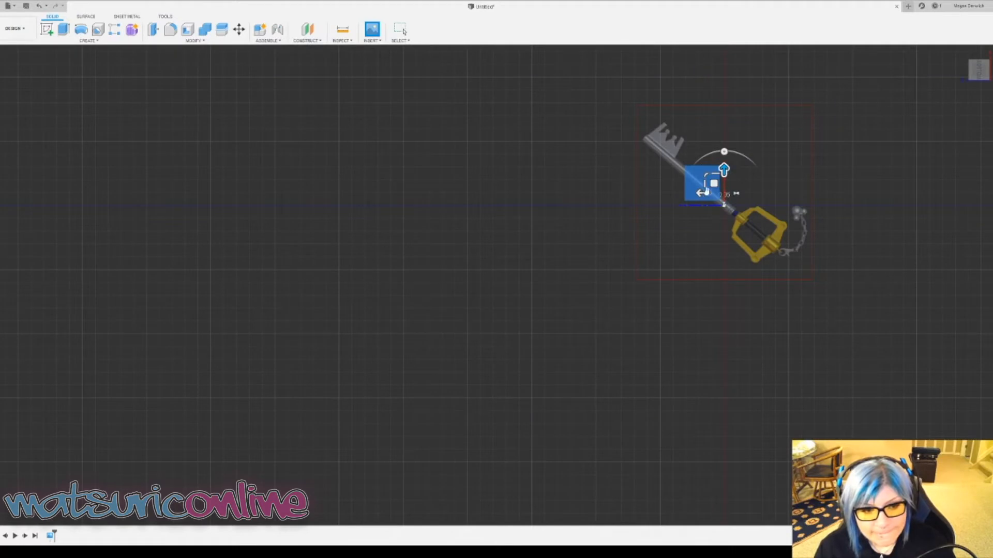
# - Enlarge the second keyblade canvas uniformly and keep it roughly centred on the origin
pyautogui.scroll(5, 693, 173)
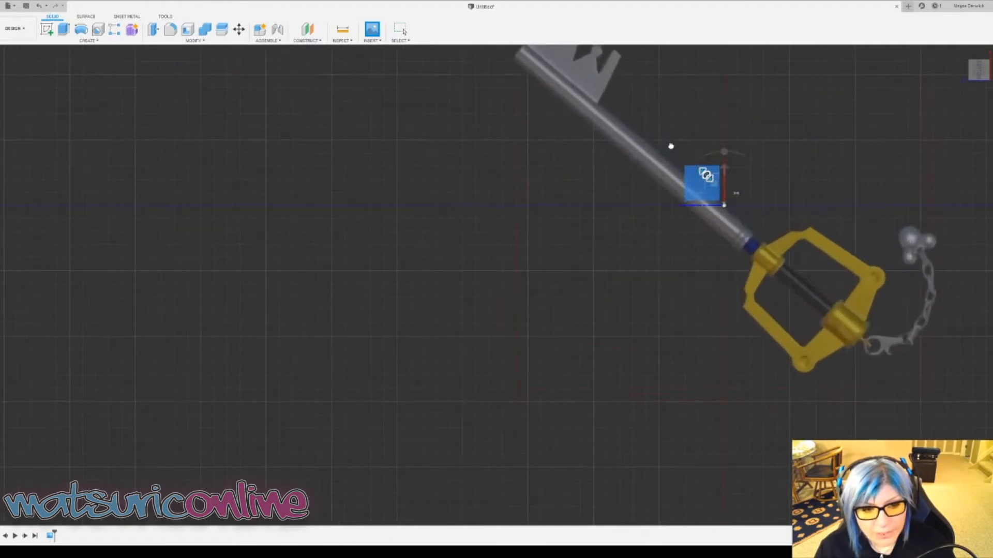
pyautogui.scroll(-3, 698, 176)
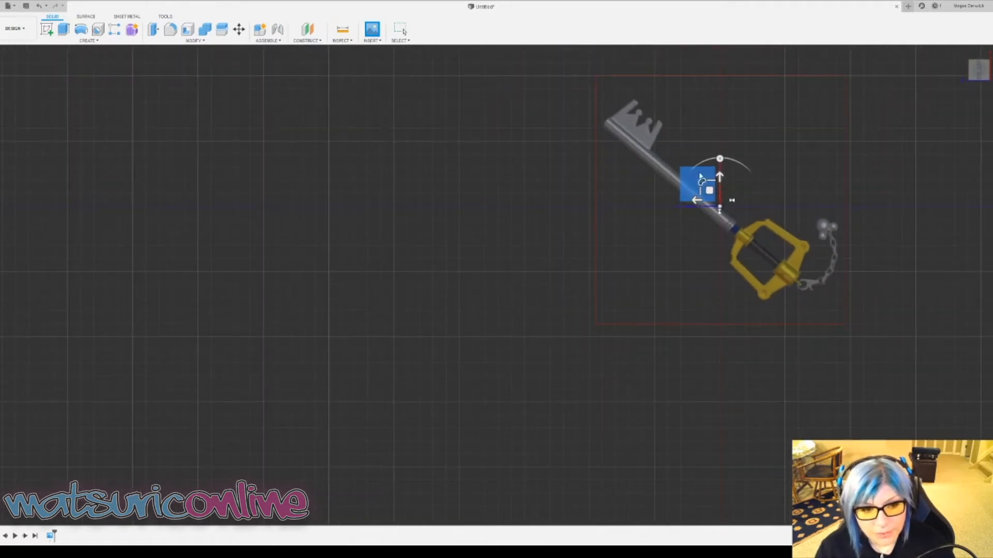
pyautogui.scroll(3, 698, 178)
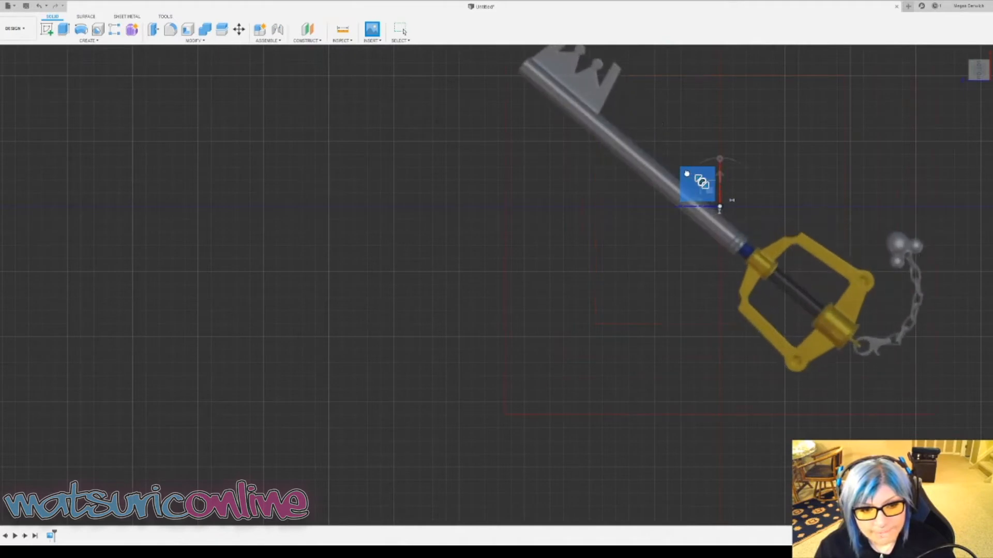
pyautogui.scroll(2, 695, 178)
pyautogui.scroll(-4, 701, 181)
pyautogui.scroll(1, 706, 199)
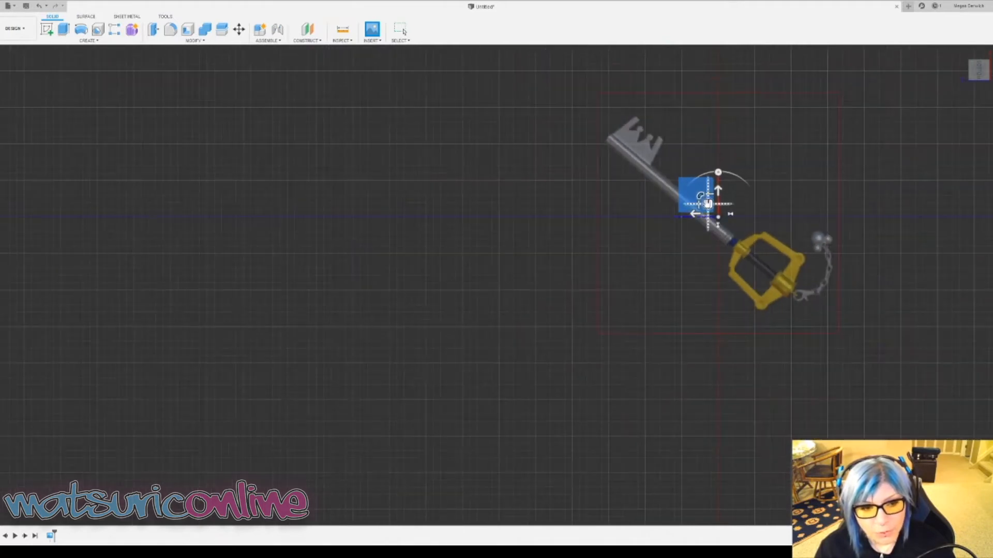
pyautogui.scroll(3, 696, 199)
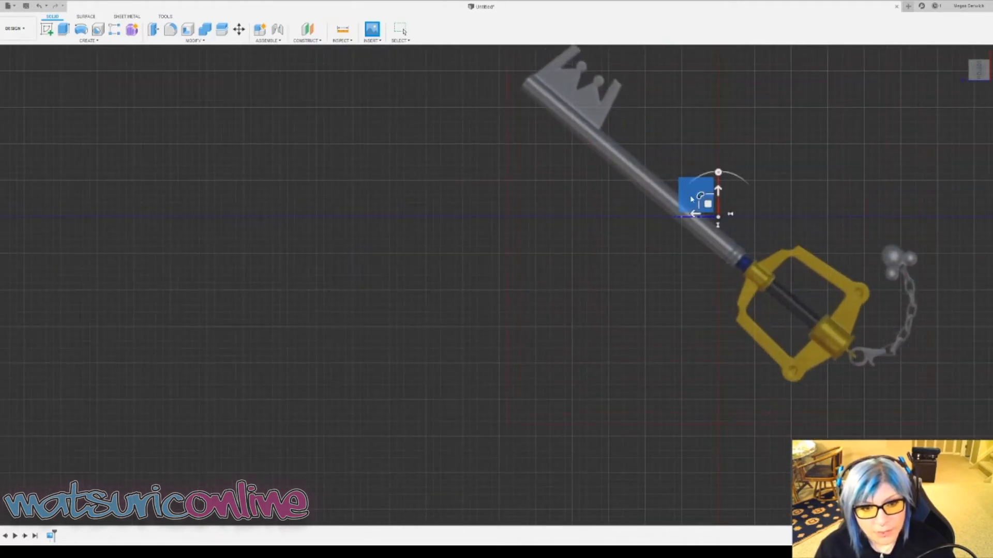
pyautogui.scroll(2, 691, 199)
pyautogui.scroll(-5, 694, 201)
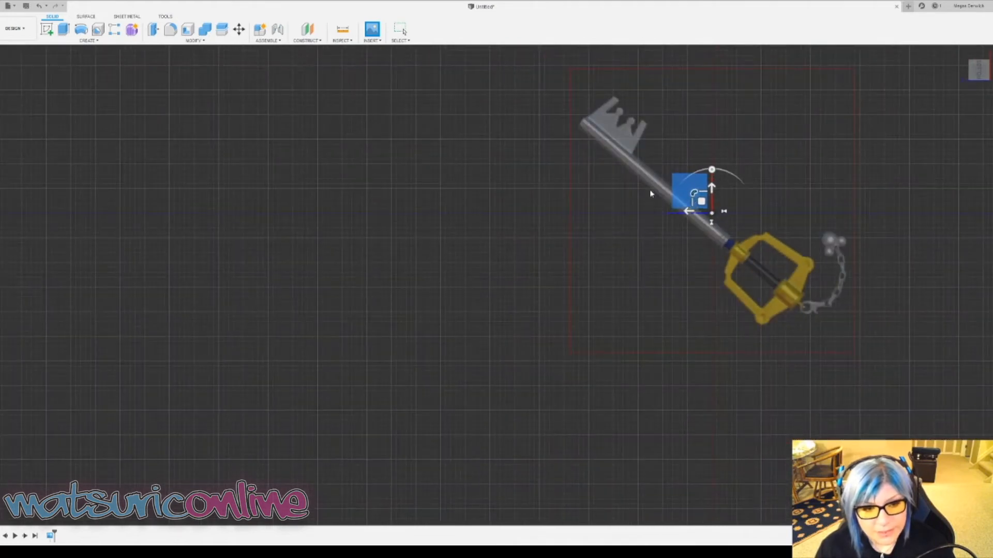
pyautogui.scroll(4, 719, 189)
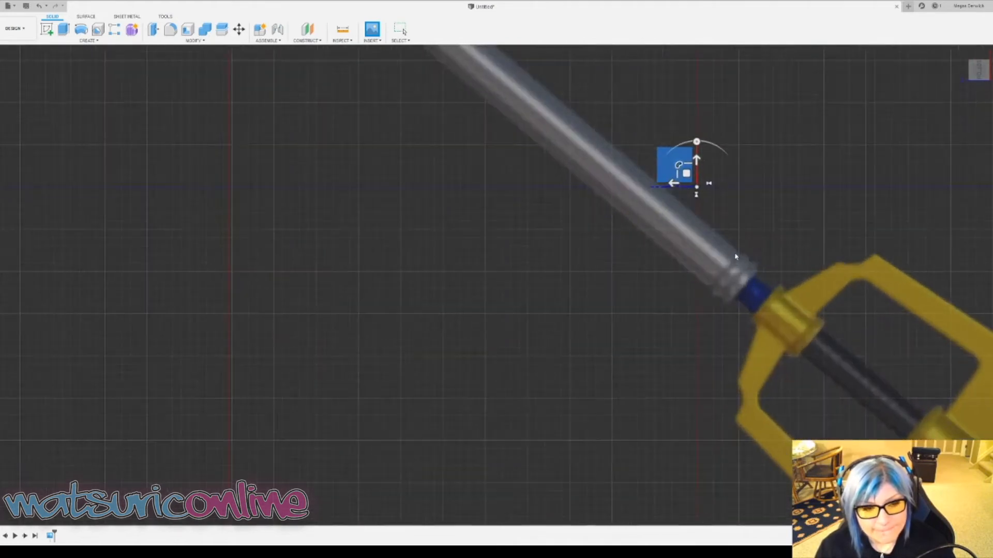
pyautogui.scroll(-5, 735, 256)
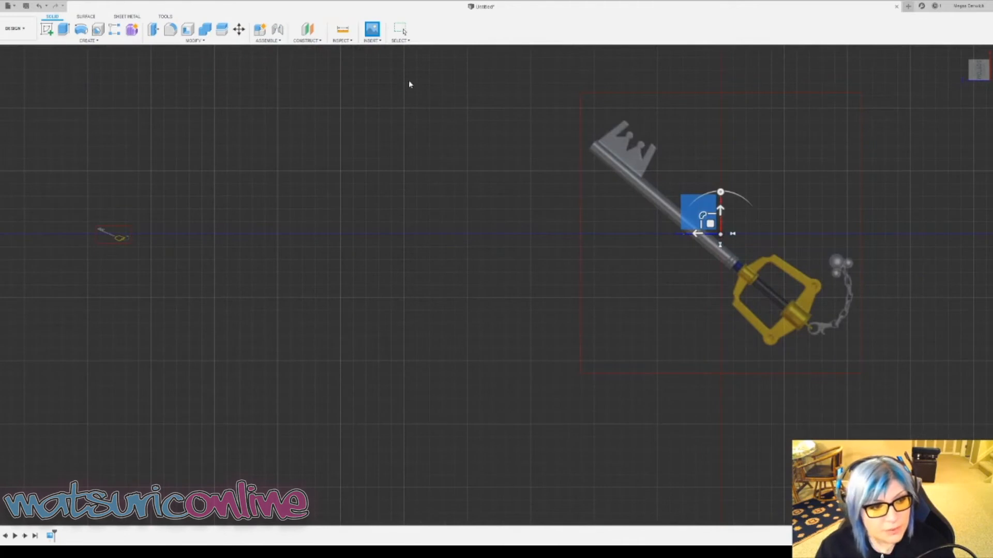
# - Finish inserting the enlarged second keyblade canvas, and delete the small first keyblade canvas
pyautogui.click(343, 30)
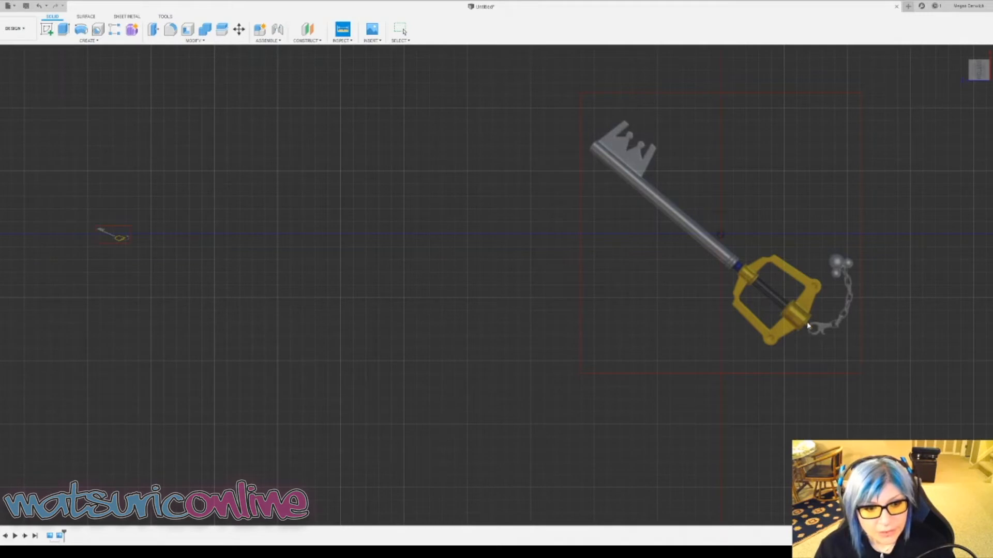
pyautogui.click(403, 30)
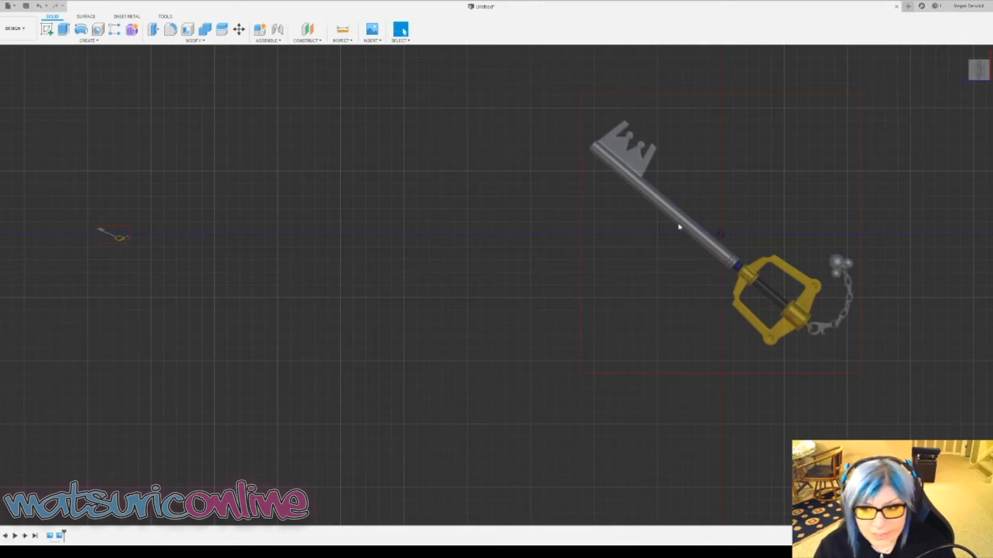
pyautogui.click(40, 112)
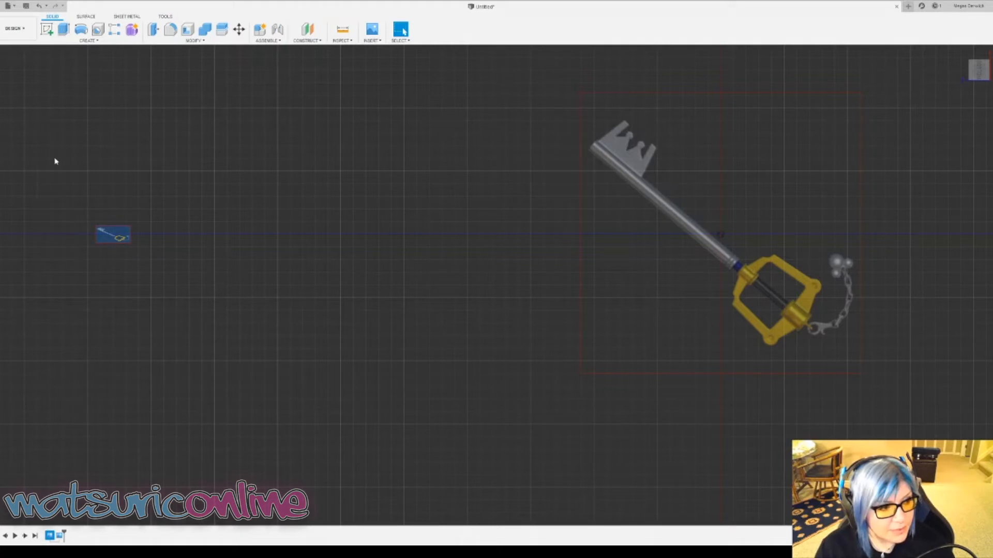
pyautogui.press('Delete')
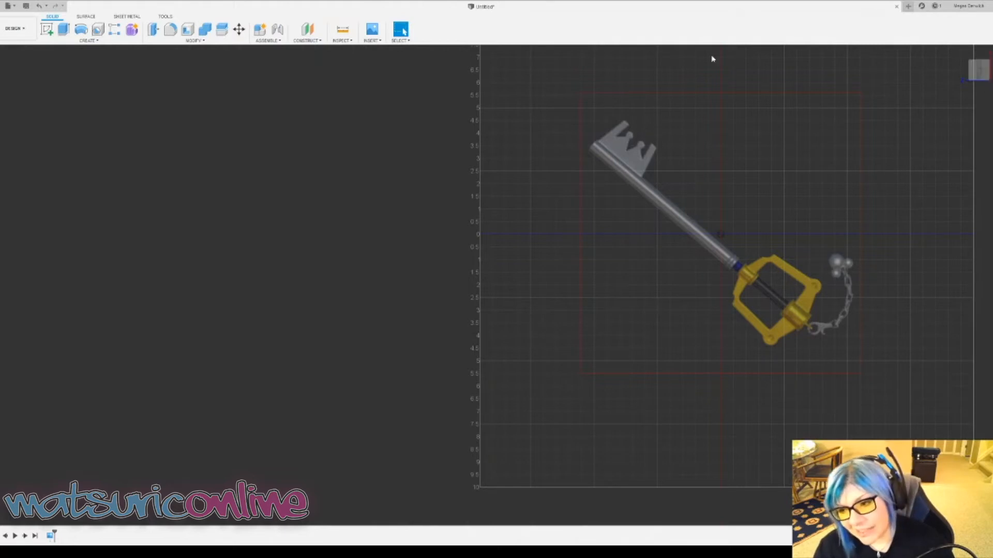
# - Start a new sketch on the horizontal plane that holds the remaining keyblade canvas
pyautogui.moveTo(777, 216); pyautogui.dragTo(627, 226, button='middle')
pyautogui.scroll(2, 628, 249)
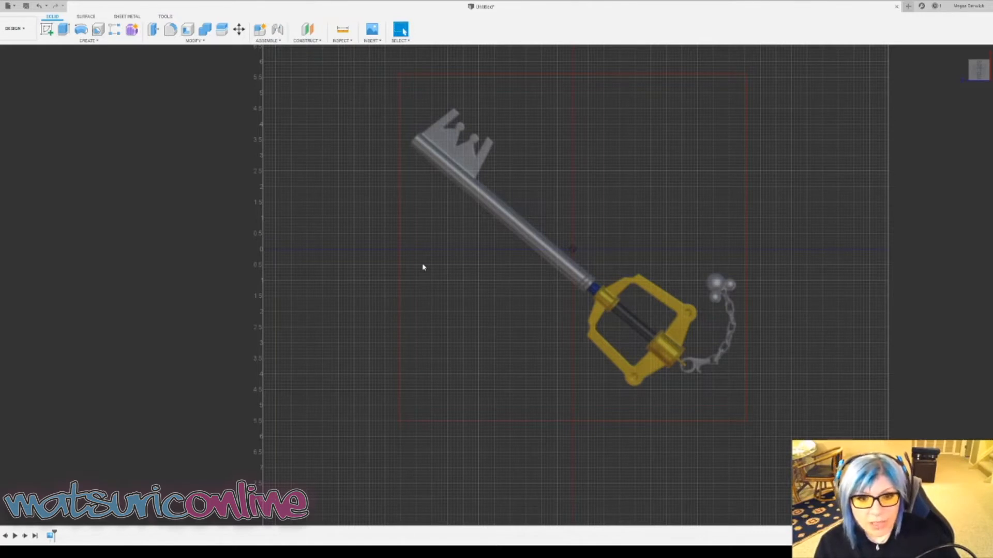
pyautogui.click(47, 30)
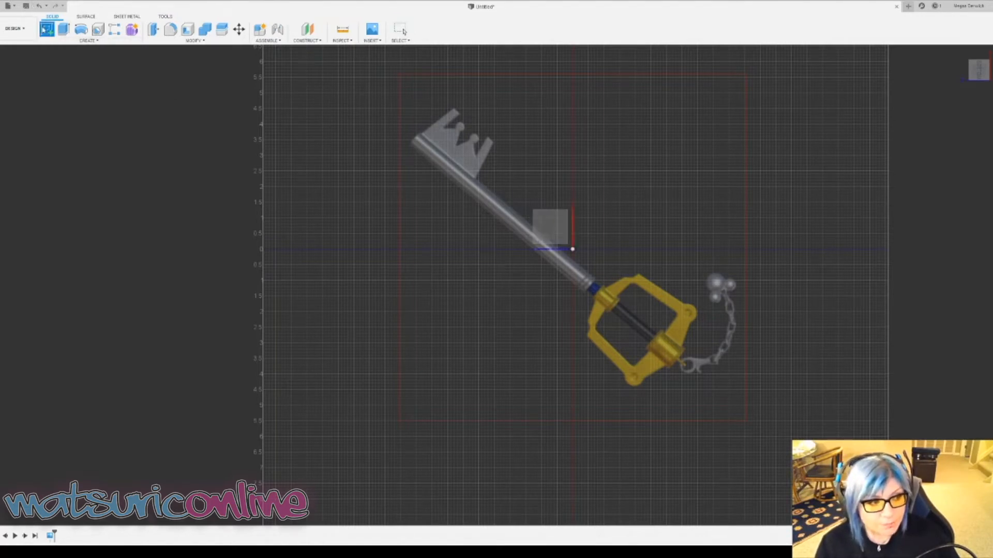
pyautogui.click(639, 296)
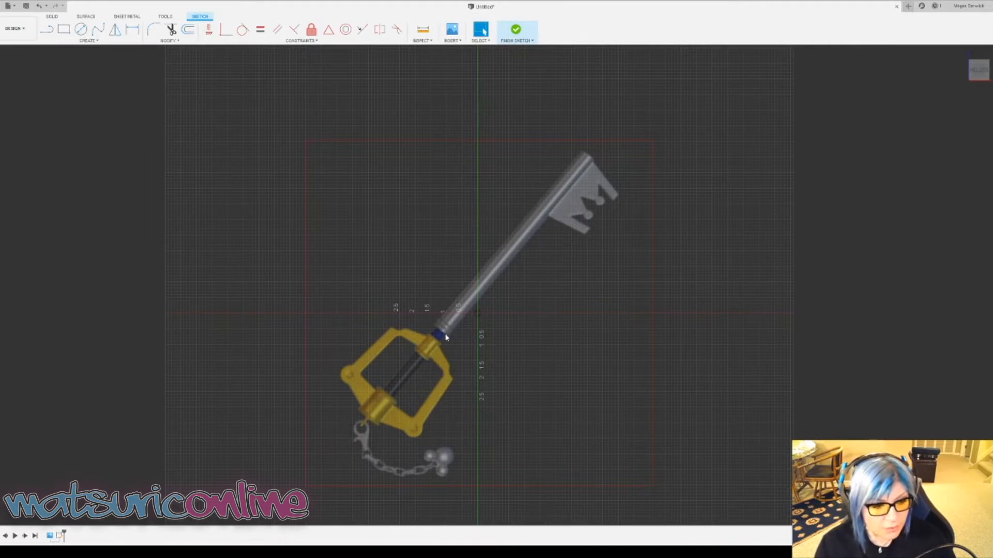
pyautogui.moveTo(445, 337); pyautogui.dragTo(554, 309, button='middle')
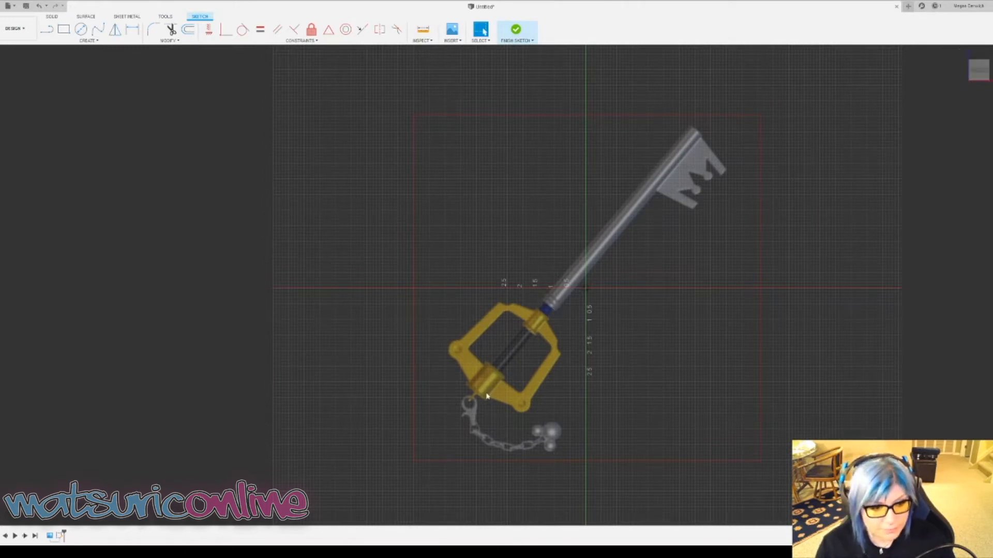
pyautogui.scroll(2, 486, 396)
pyautogui.scroll(-2, 485, 394)
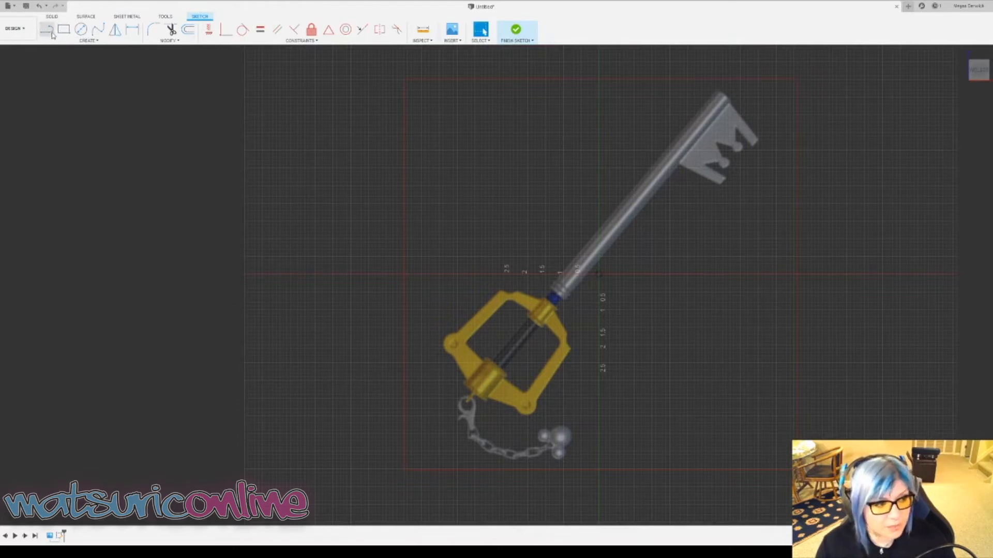
pyautogui.click(52, 34)
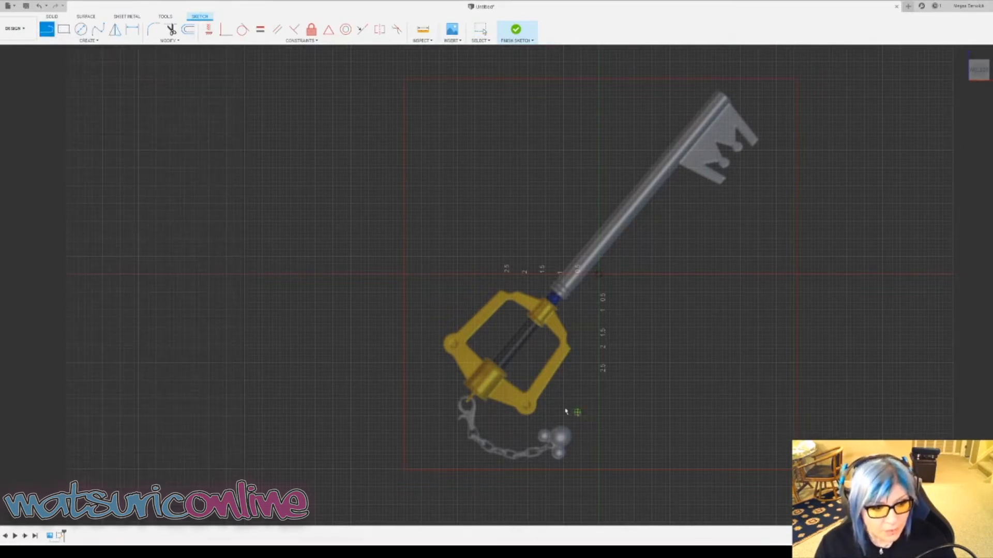
pyautogui.scroll(5, 485, 404)
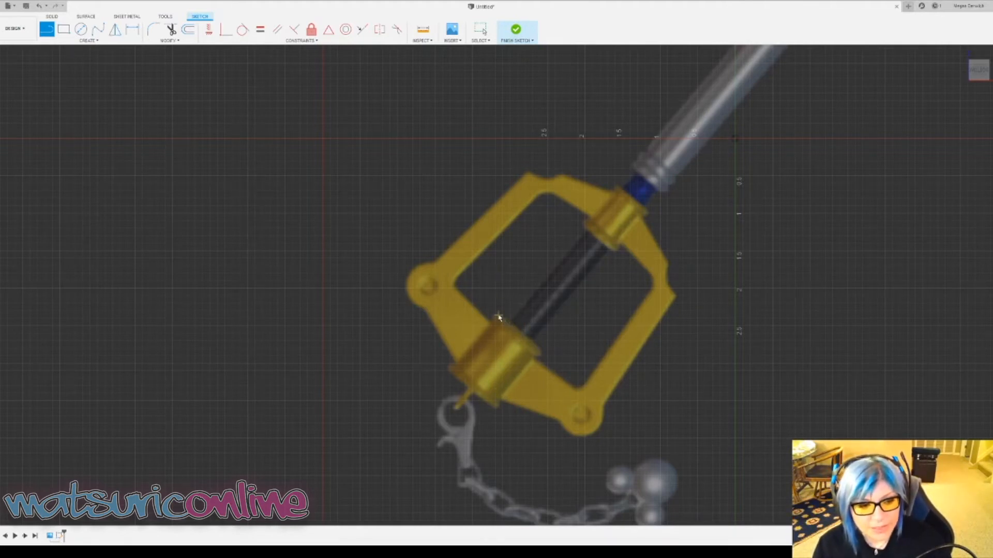
pyautogui.scroll(3, 514, 381)
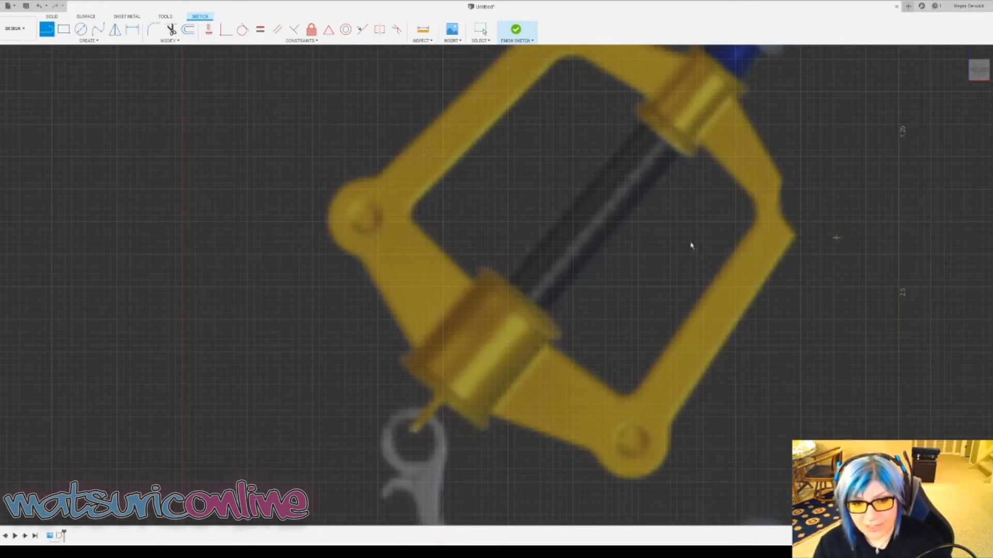
pyautogui.scroll(-4, 626, 283)
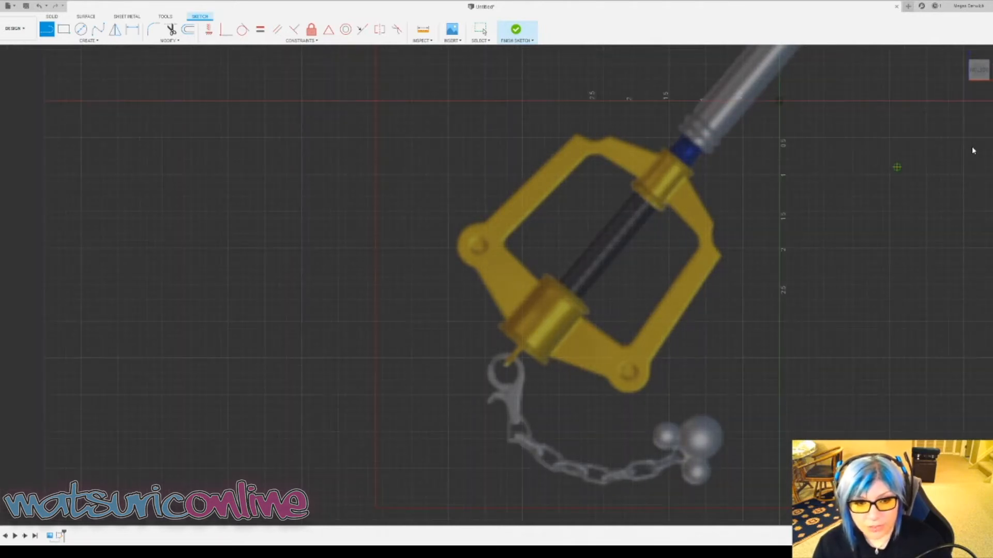
pyautogui.scroll(-2, 653, 243)
pyautogui.scroll(-3, 659, 235)
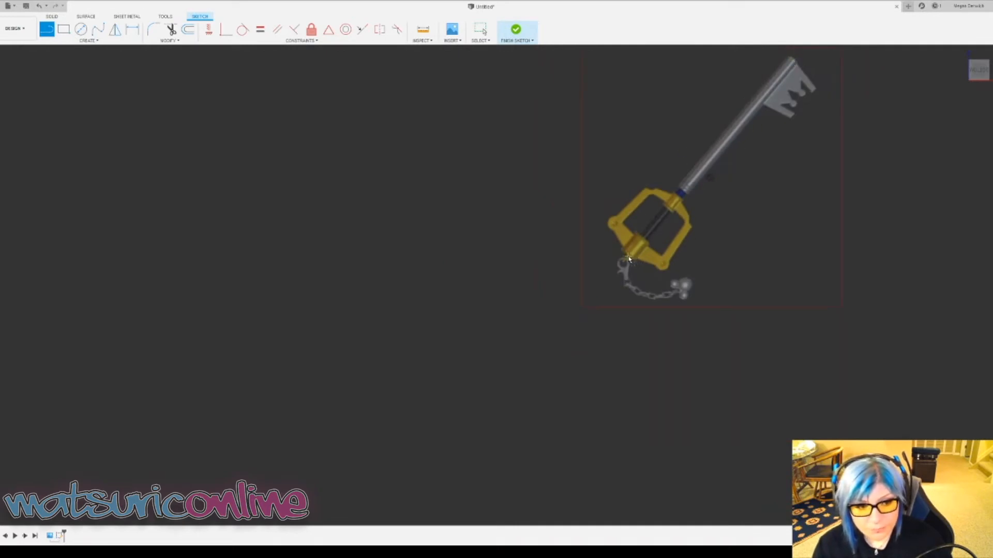
pyautogui.click(975, 147)
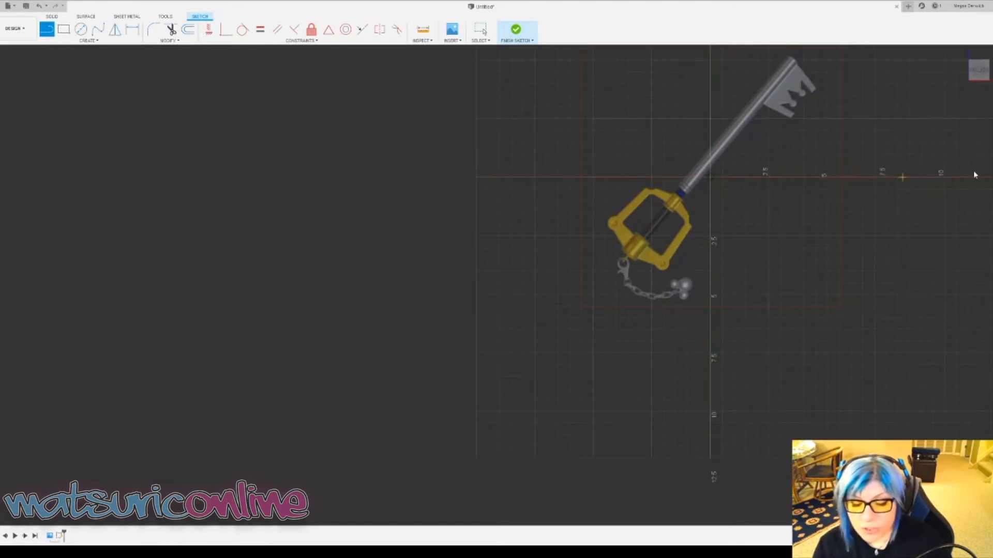
pyautogui.press('Escape')
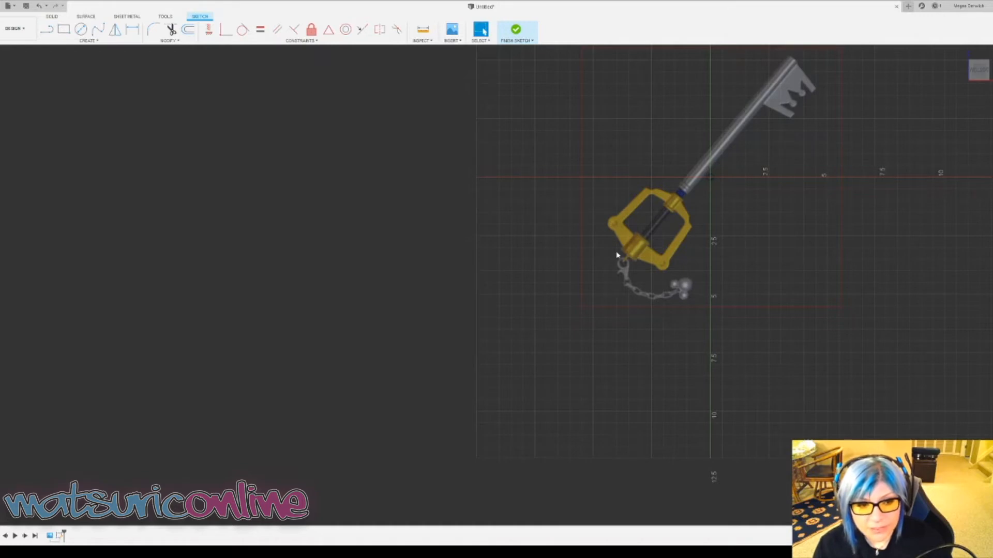
# - Reorient the view straight onto the sketch plane so the keyblade runs diagonally with its handle uppermost and its toothed tip lowest
pyautogui.scroll(5, 618, 257)
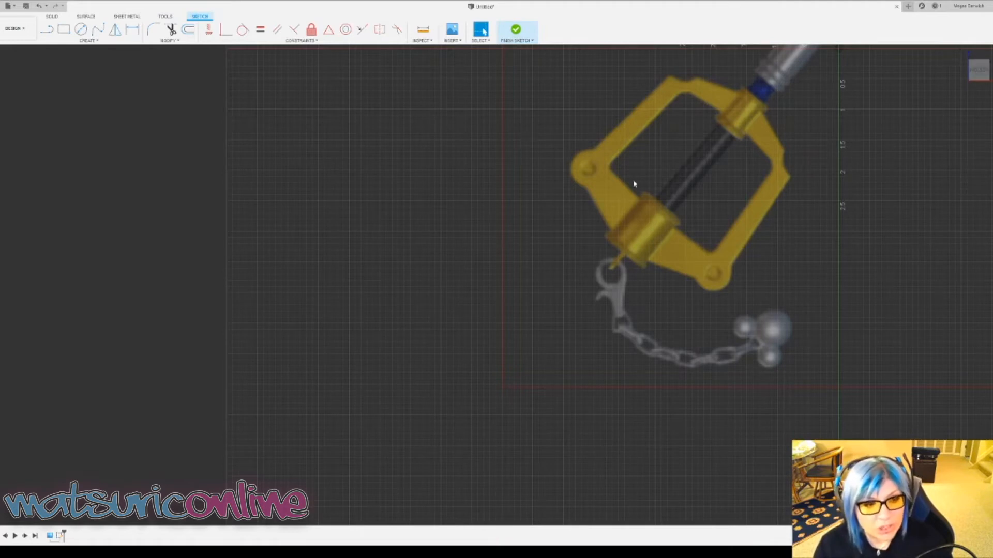
pyautogui.moveTo(709, 166)
pyautogui.mouseDown(button='middle')
pyautogui.moveTo(585, 218)
pyautogui.moveTo(492, 351)
pyautogui.mouseUp(button='middle')
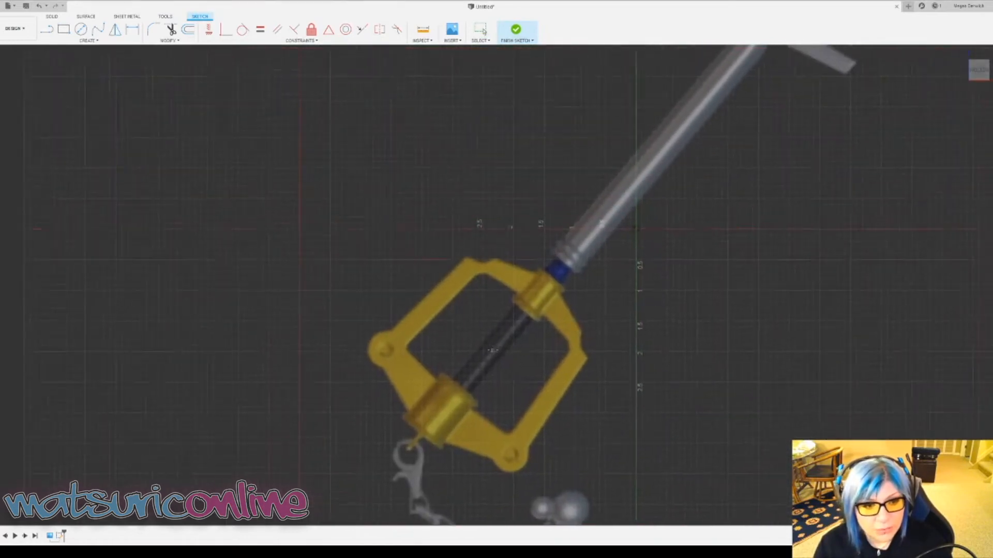
pyautogui.scroll(-5, 492, 350)
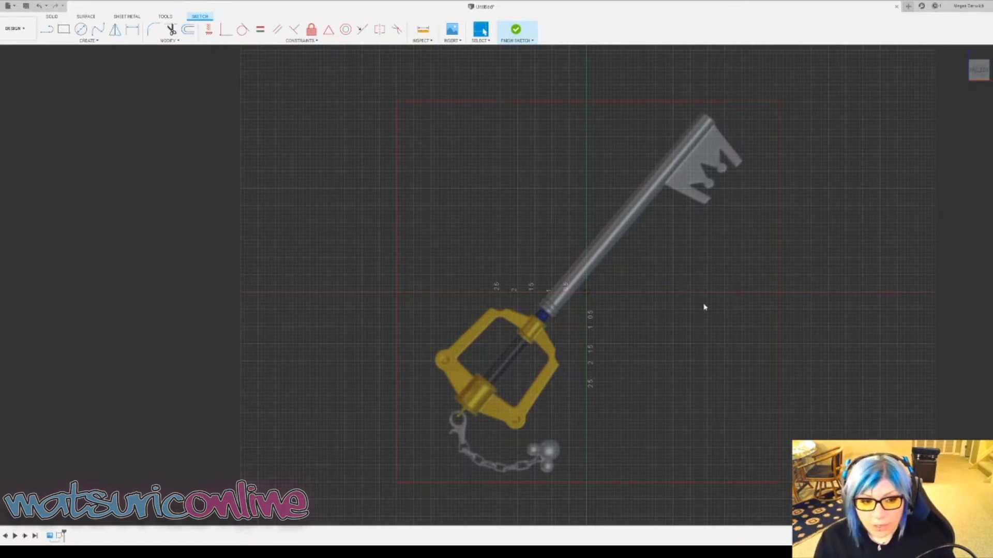
pyautogui.moveTo(978, 70)
pyautogui.mouseDown()
pyautogui.moveTo(974, 84)
pyautogui.moveTo(937, 85)
pyautogui.moveTo(921, 99)
pyautogui.mouseUp()
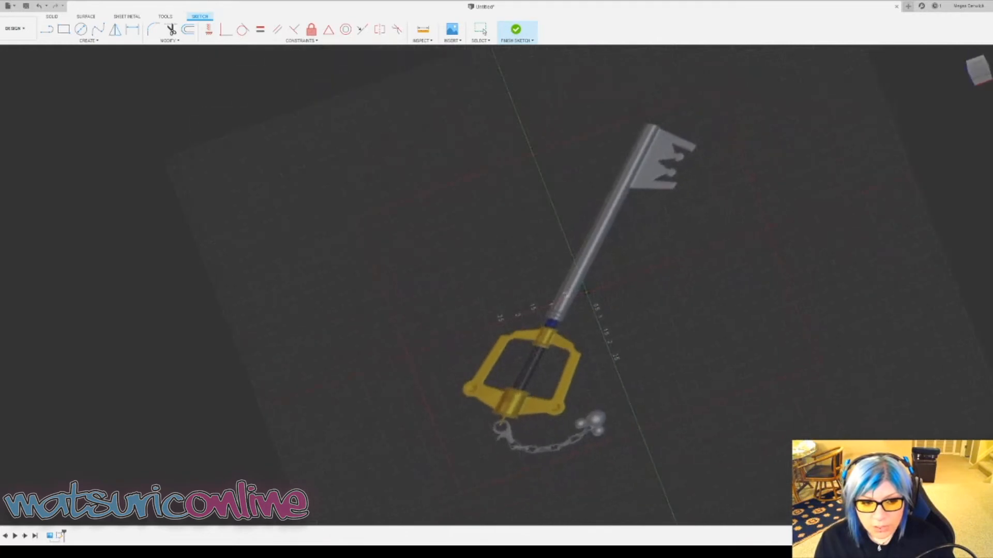
pyautogui.click(981, 78)
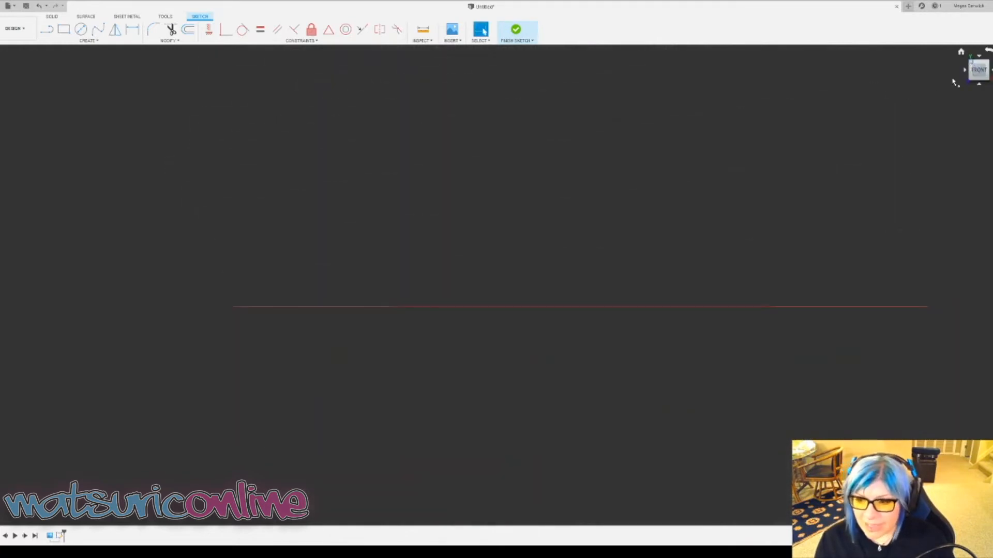
pyautogui.click(961, 52)
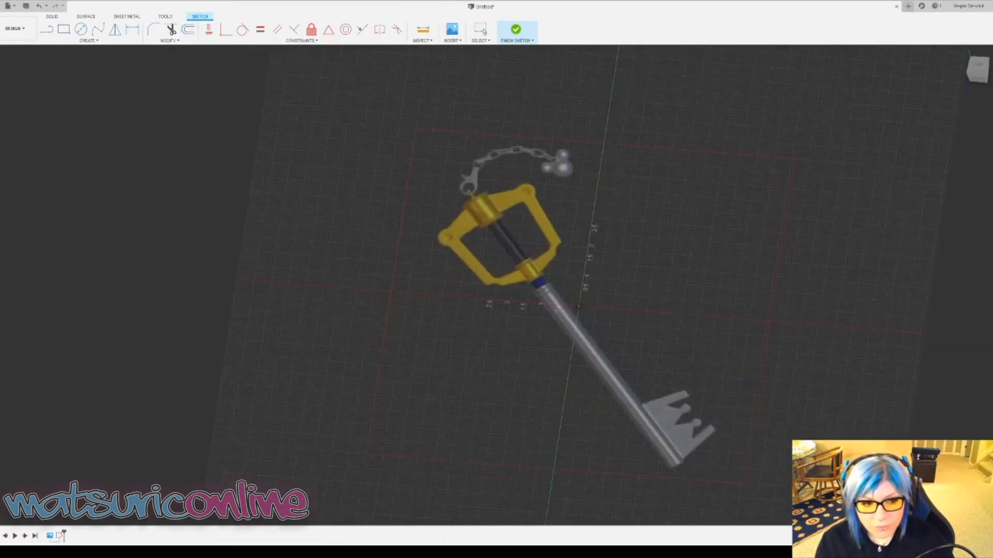
pyautogui.click(978, 65)
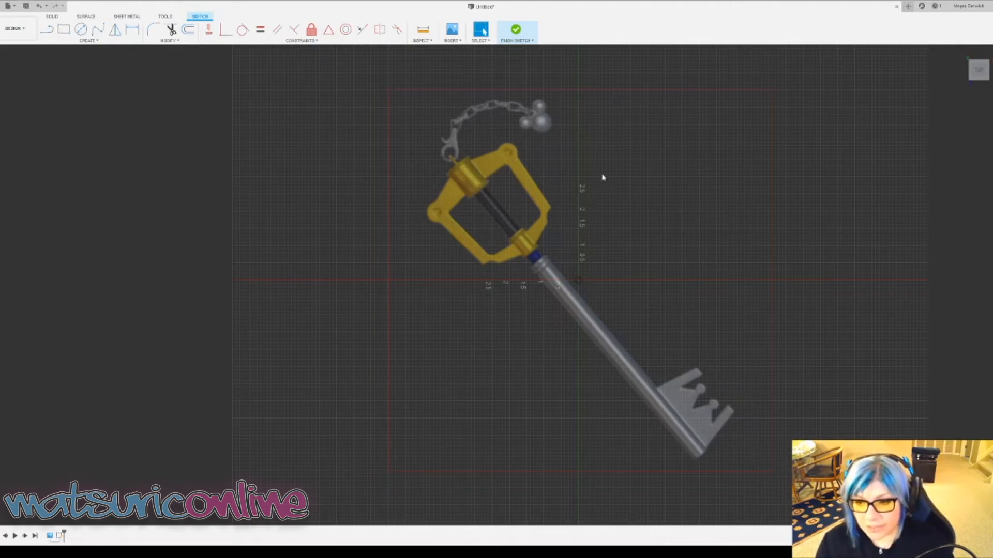
pyautogui.moveTo(643, 206)
pyautogui.keyDown('shift'); pyautogui.mouseDown(button='middle')
pyautogui.moveTo(643, 215)
pyautogui.moveTo(628, 130)
pyautogui.moveTo(639, 202)
pyautogui.moveTo(651, 155)
pyautogui.moveTo(639, 194)
pyautogui.moveTo(537, 207)
pyautogui.moveTo(631, 196)
pyautogui.moveTo(667, 217)
pyautogui.moveTo(579, 155)
pyautogui.moveTo(610, 207)
pyautogui.moveTo(672, 225)
pyautogui.mouseUp(button='middle'); pyautogui.keyUp('shift')
pyautogui.click(974, 77)
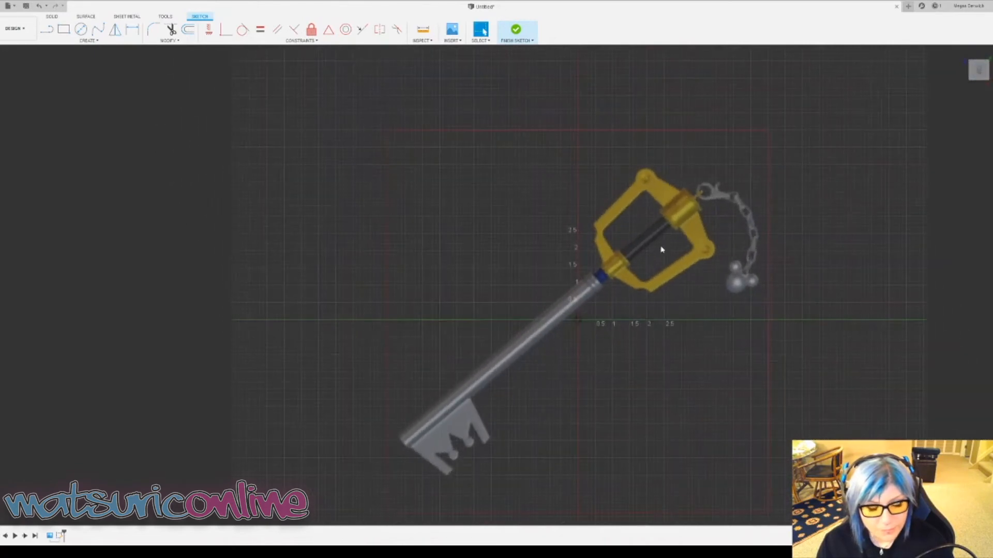
pyautogui.moveTo(638, 365)
pyautogui.mouseDown(button='middle')
pyautogui.moveTo(550, 344)
pyautogui.moveTo(402, 352)
pyautogui.moveTo(576, 337)
pyautogui.moveTo(761, 368)
pyautogui.moveTo(505, 356)
pyautogui.moveTo(717, 371)
pyautogui.moveTo(594, 348)
pyautogui.moveTo(608, 318)
pyautogui.moveTo(625, 366)
pyautogui.mouseUp(button='middle')
pyautogui.scroll(-3, 624, 366)
pyautogui.scroll(-2, 623, 366)
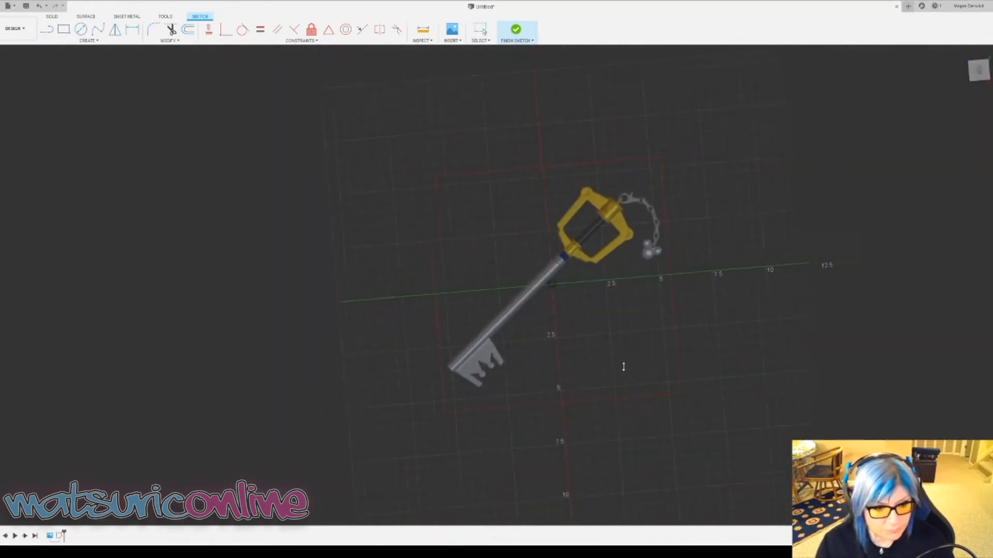
pyautogui.scroll(4, 616, 336)
pyautogui.scroll(-4, 619, 380)
pyautogui.scroll(2, 611, 362)
pyautogui.press('Escape')
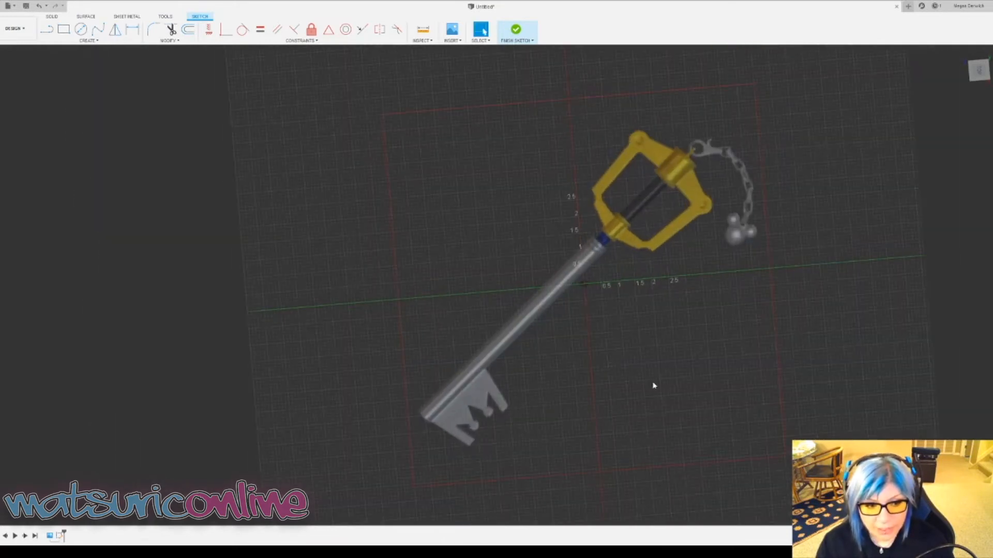
pyautogui.scroll(3, 654, 386)
pyautogui.scroll(-5, 639, 370)
pyautogui.scroll(-3, 640, 371)
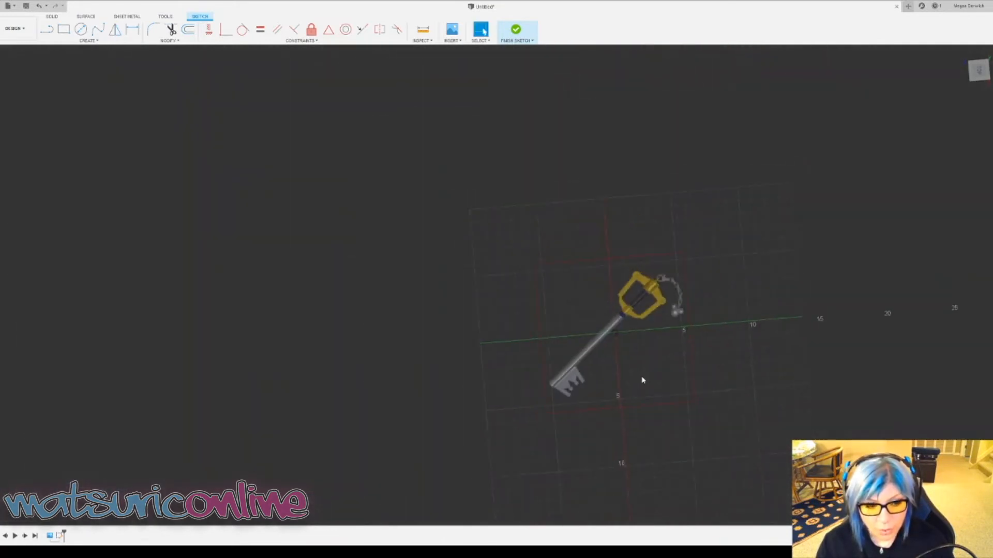
pyautogui.keyDown('ctrl'); pyautogui.keyDown('shift'); pyautogui.moveTo(642, 378); pyautogui.dragTo(910, 189, button='middle'); pyautogui.keyUp('shift'); pyautogui.keyUp('ctrl')
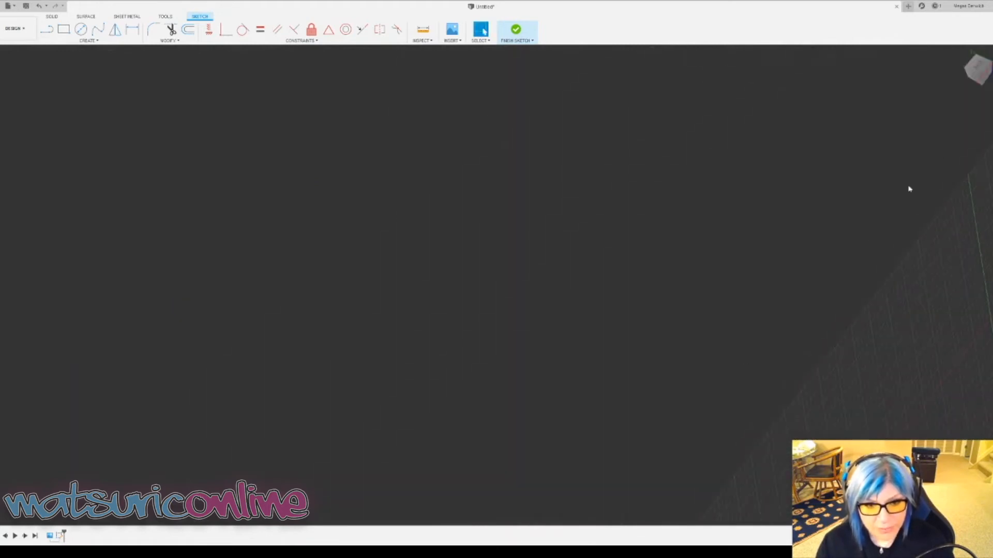
pyautogui.click(979, 69)
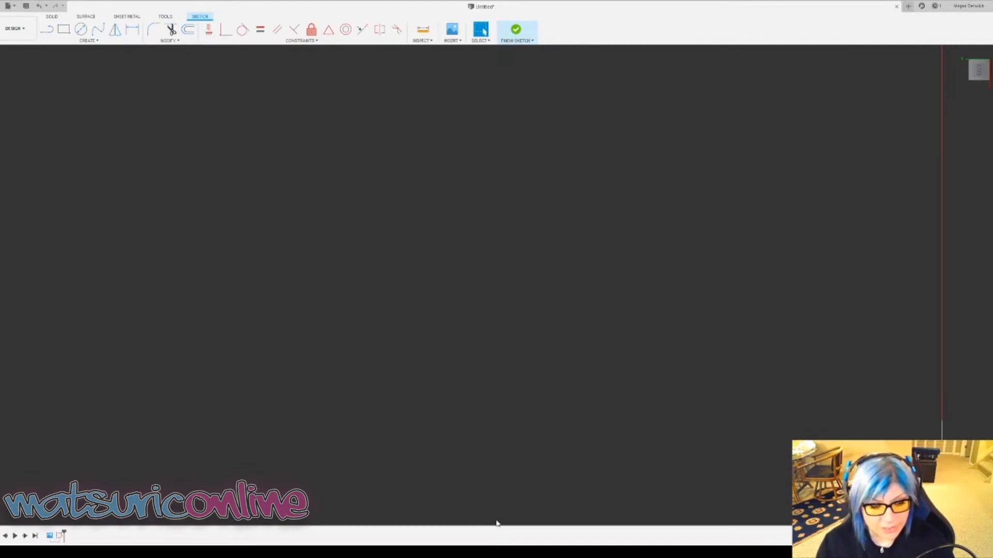
pyautogui.scroll(-10, 497, 523)
pyautogui.scroll(-2, 744, 332)
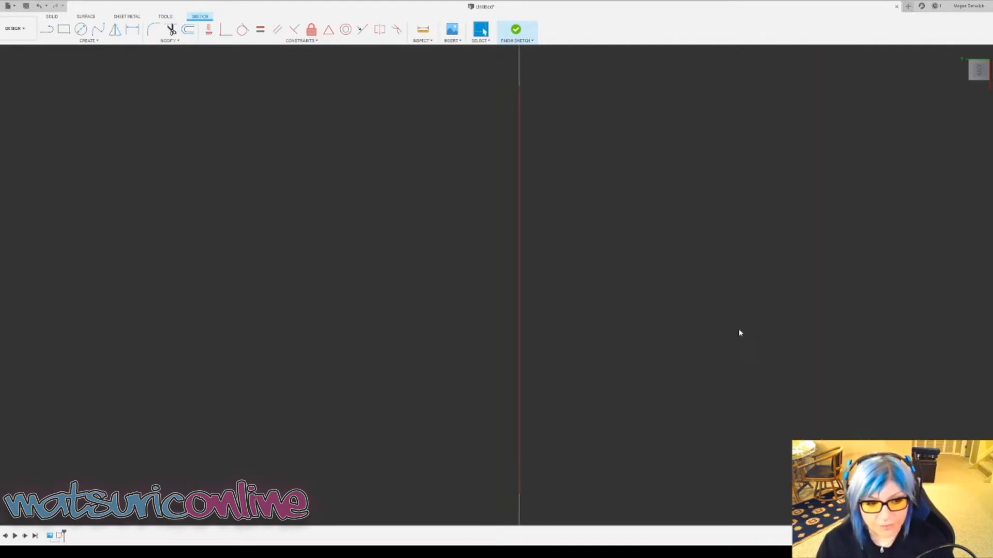
pyautogui.scroll(-2, 671, 347)
pyautogui.keyDown('shift'); pyautogui.moveTo(587, 392); pyautogui.dragTo(531, 383, button='middle'); pyautogui.keyUp('shift')
pyautogui.scroll(5, 545, 306)
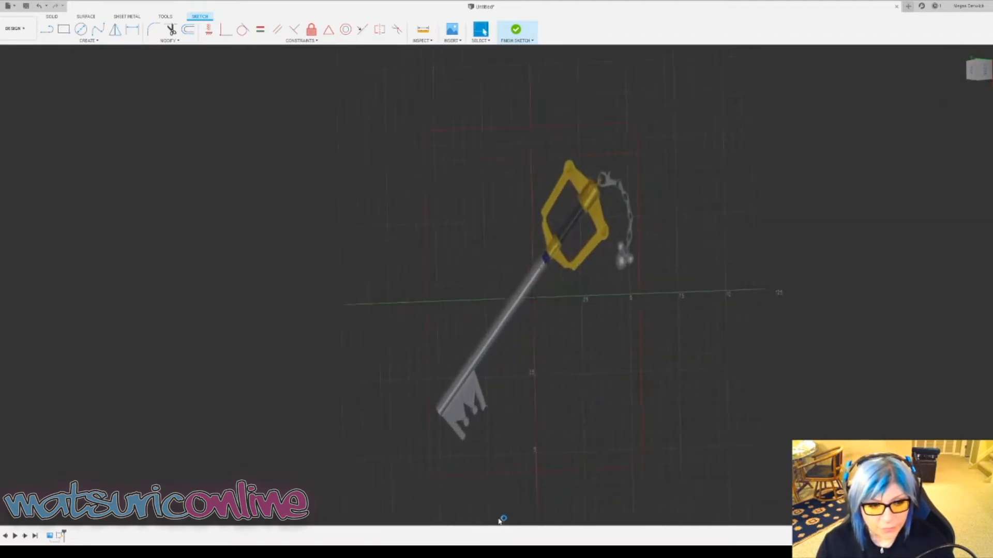
# - Sketch a straight line along the keyblade's shaft from the handle end by the keychain to the blade tip, viewed straight on
pyautogui.click(979, 69)
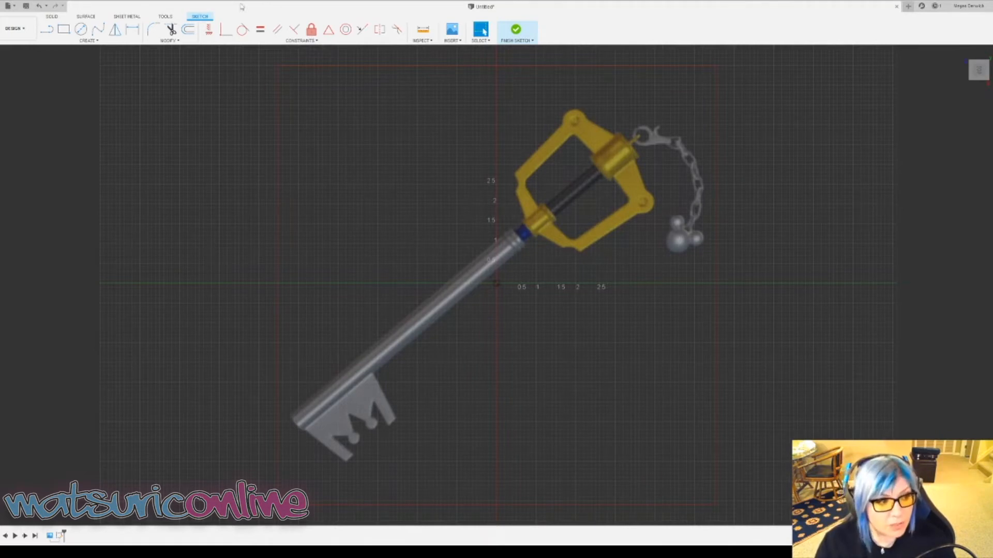
pyautogui.click(47, 29)
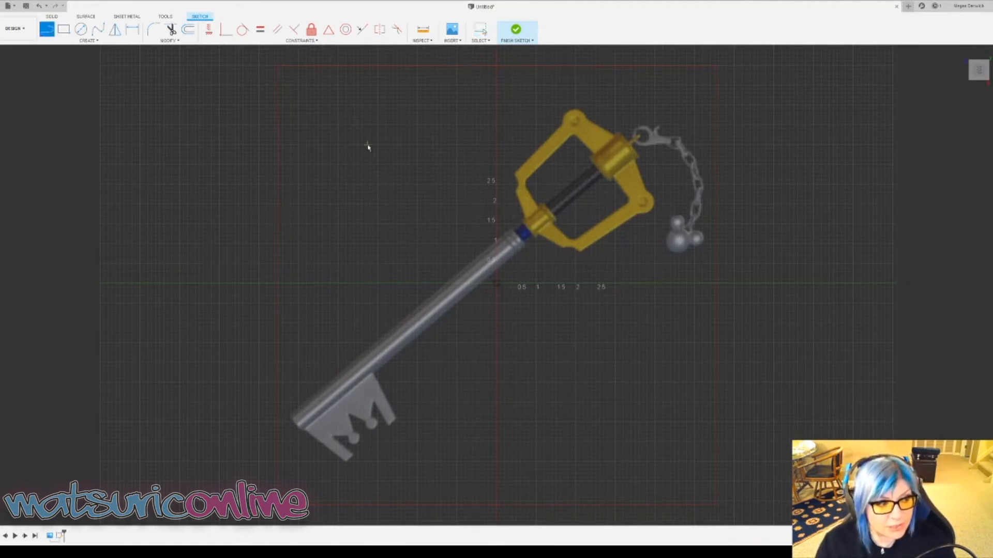
pyautogui.click(630, 147)
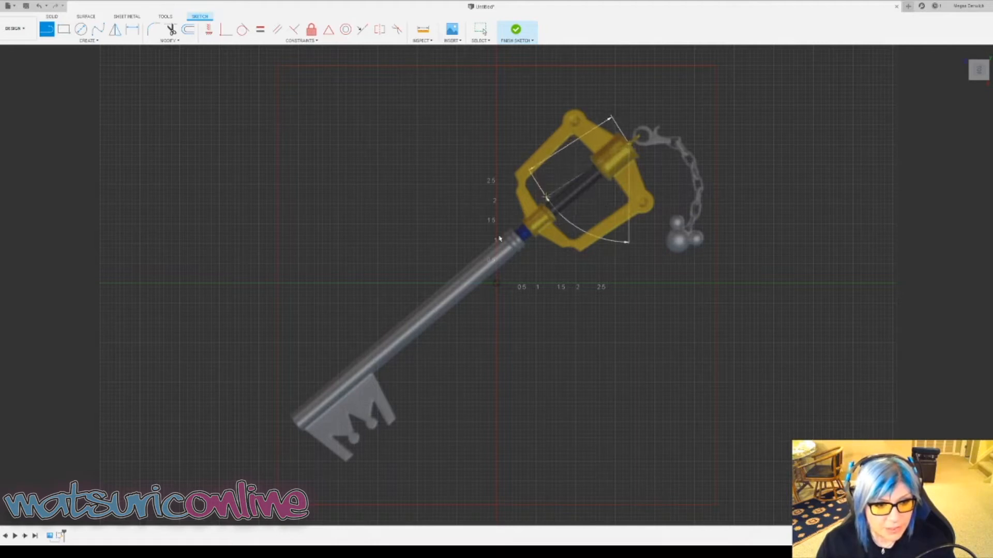
pyautogui.click(295, 425)
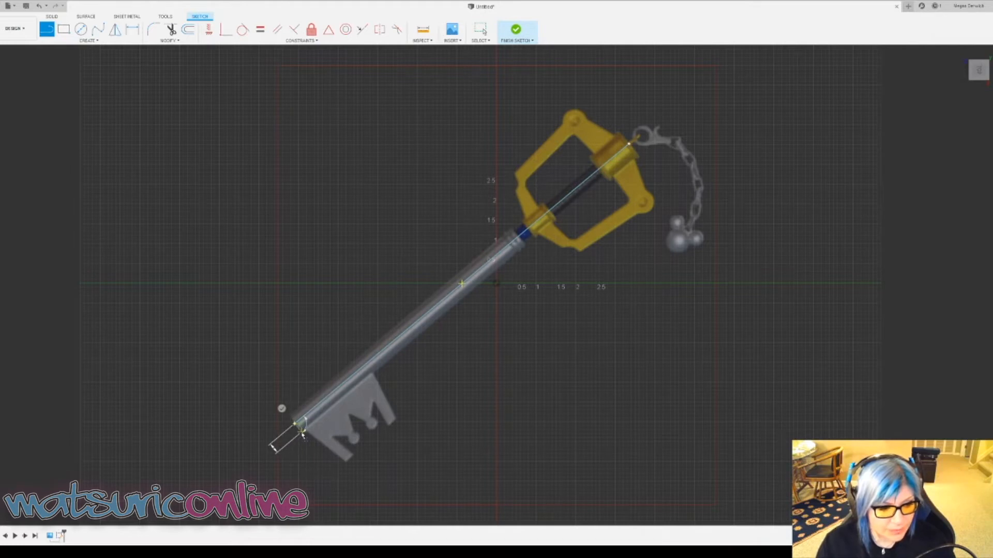
# - Sketch a straight line along the shaft's lower edge, from the blade tip up to the start of the ringed silver collar
pyautogui.scroll(-1, 302, 435)
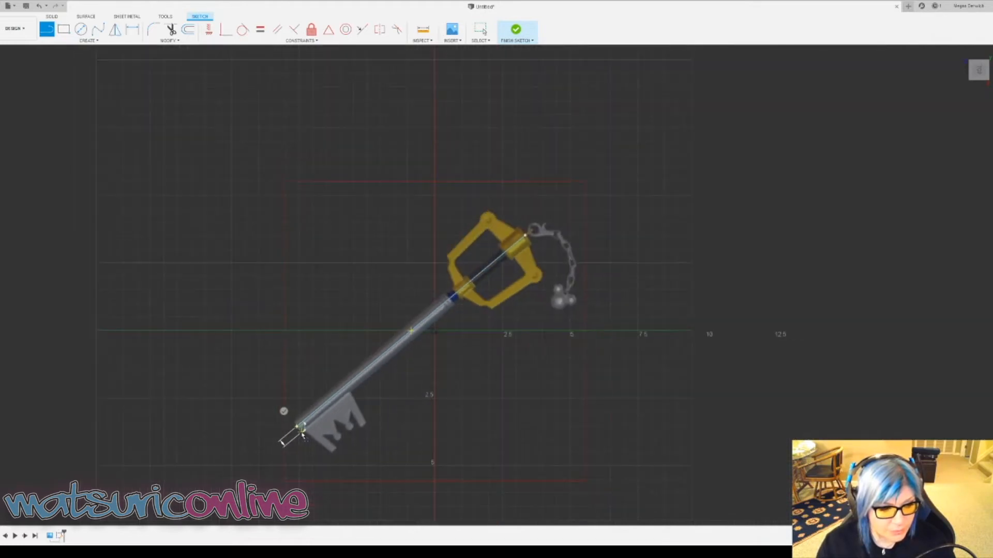
pyautogui.scroll(8, 302, 434)
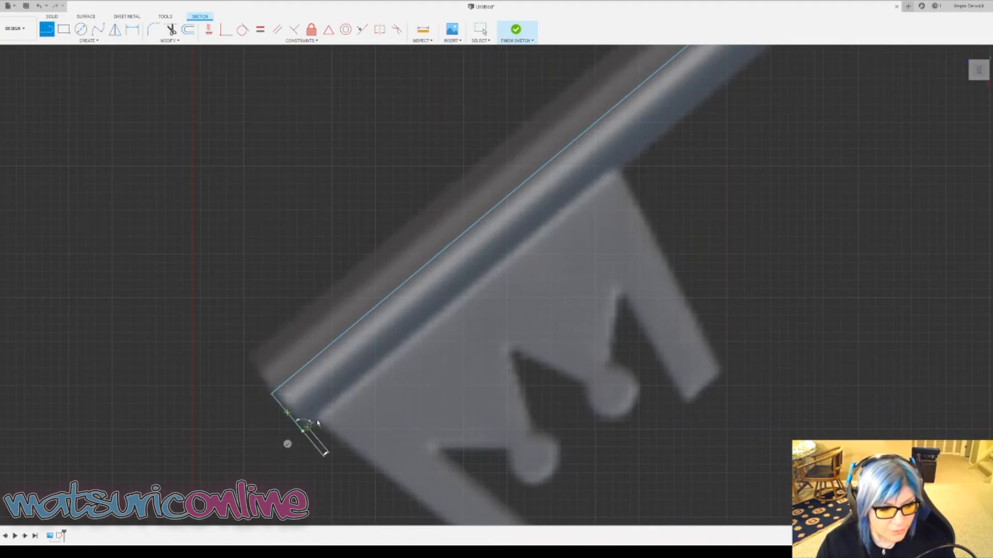
pyautogui.scroll(-2, 385, 362)
pyautogui.scroll(-2, 385, 359)
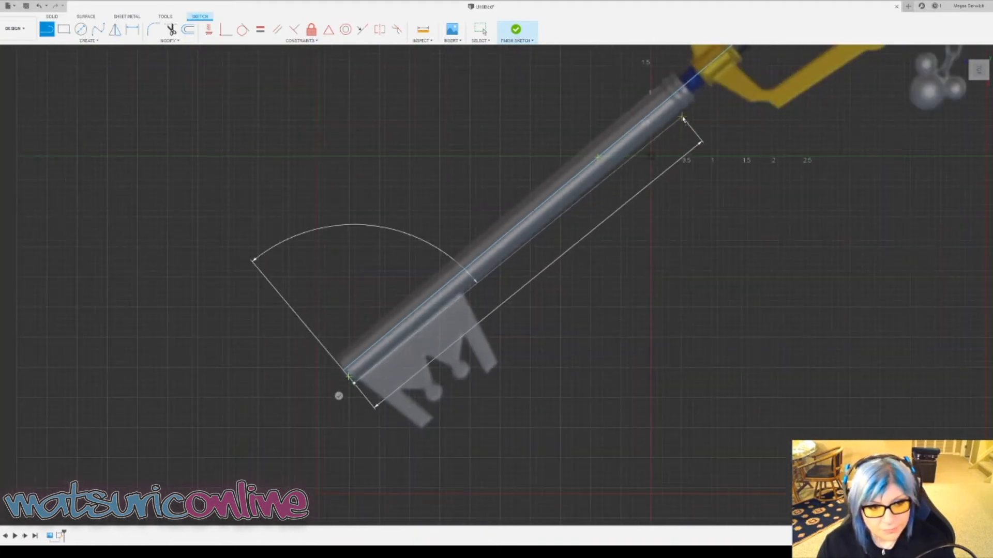
pyautogui.scroll(5, 681, 120)
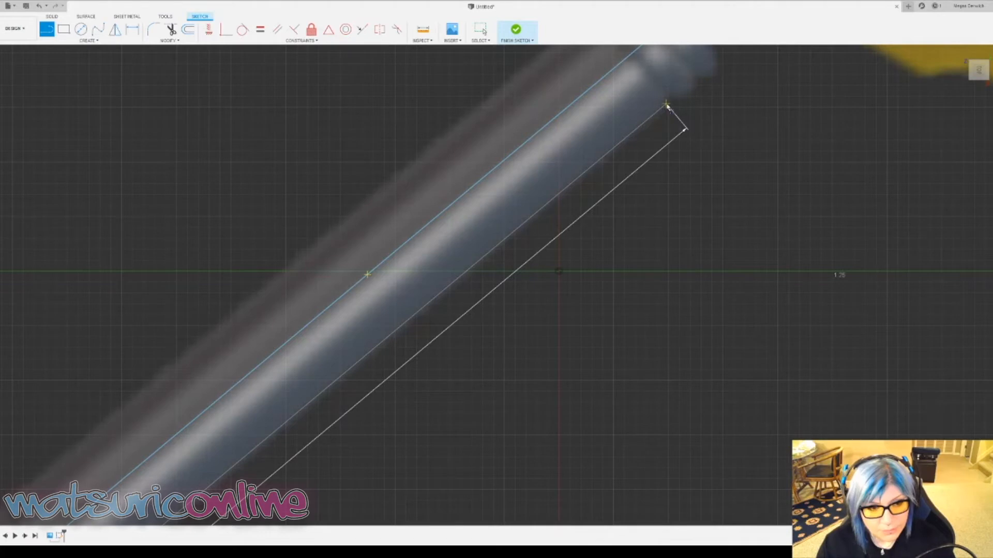
pyautogui.click(666, 104)
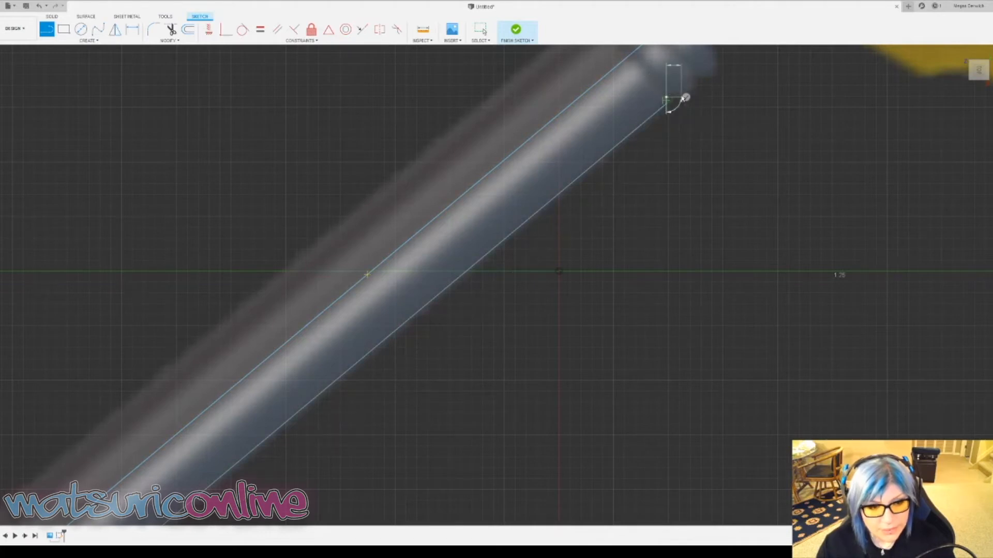
# - Add a very short vertical line at the upper end of the shaft's lower edge, ending the line chain at the collar
pyautogui.scroll(-3, 672, 100)
pyautogui.scroll(-1, 689, 97)
pyautogui.moveTo(689, 98); pyautogui.dragTo(532, 321, button='middle')
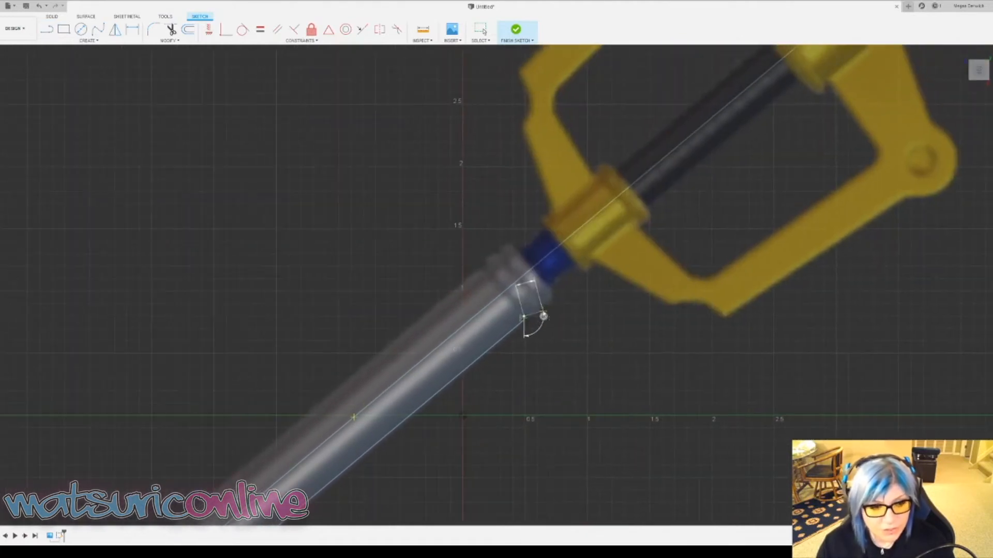
pyautogui.scroll(5, 540, 318)
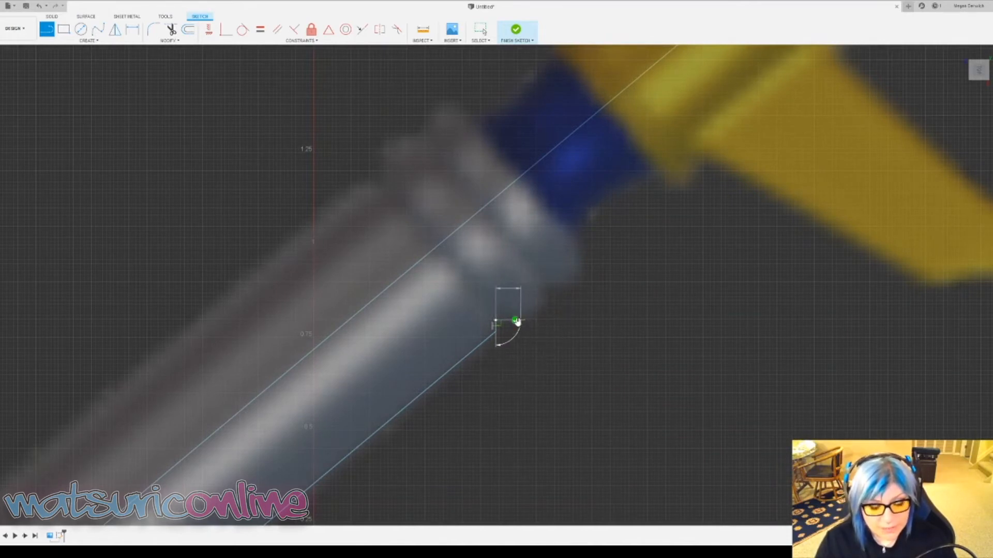
pyautogui.press('Escape')
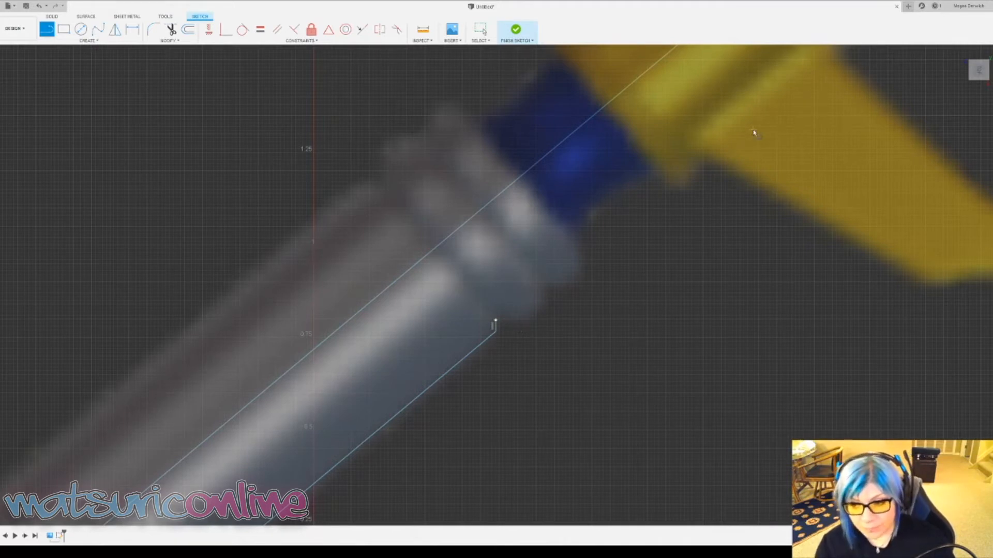
pyautogui.click(574, 374)
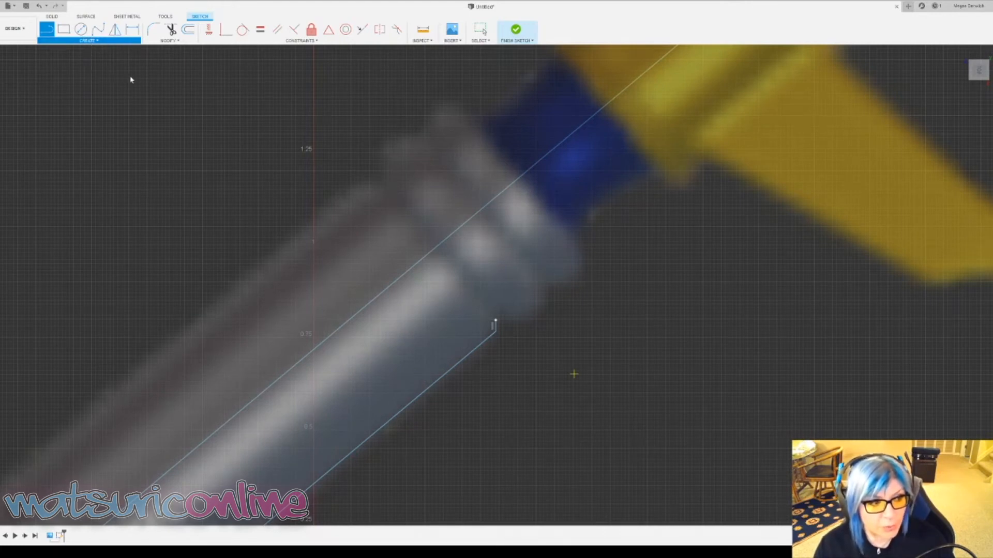
pyautogui.press('Escape')
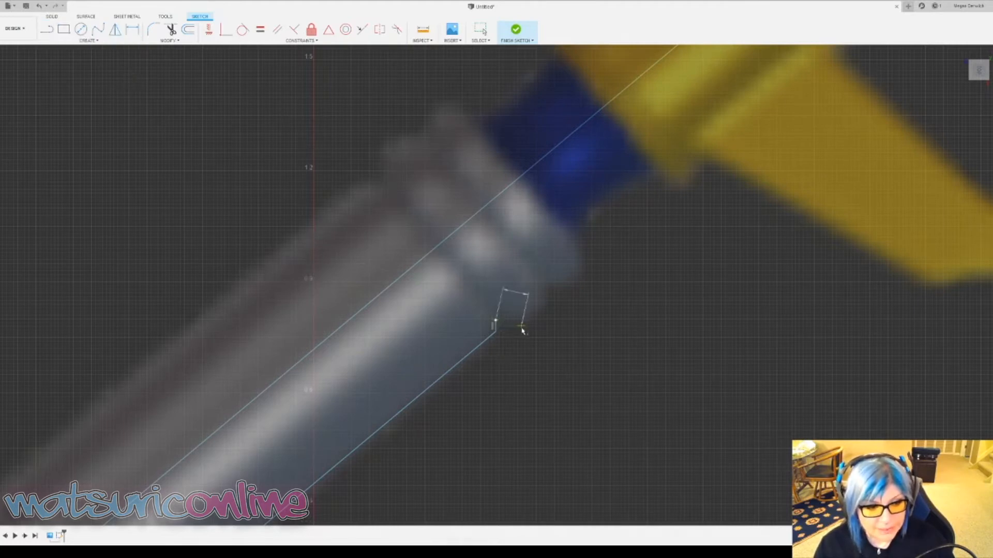
# - Sketch two adjoining three-point arcs around the collar's two rounded rings, starting from the end of the short vertical line
pyautogui.click(543, 288)
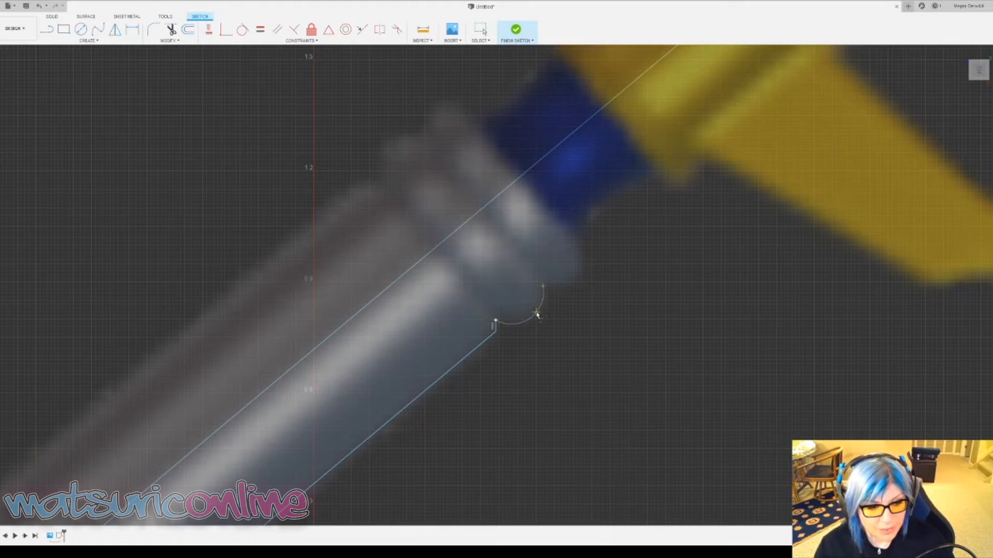
pyautogui.click(536, 314)
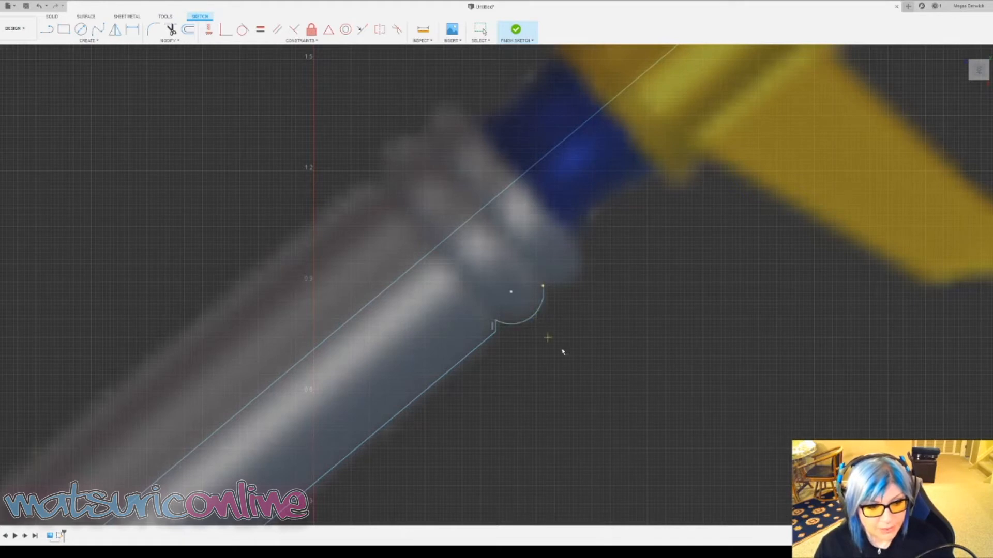
pyautogui.click(544, 285)
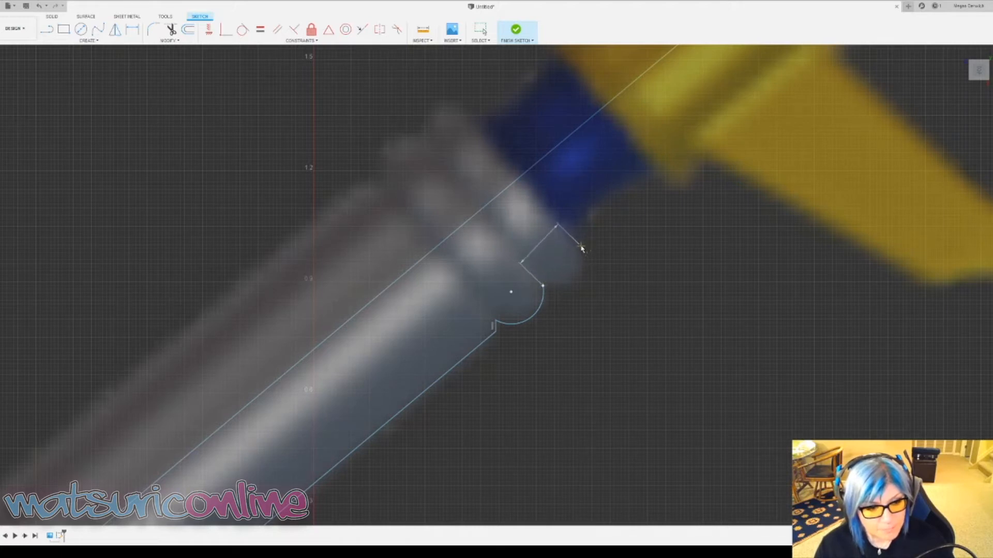
pyautogui.click(581, 248)
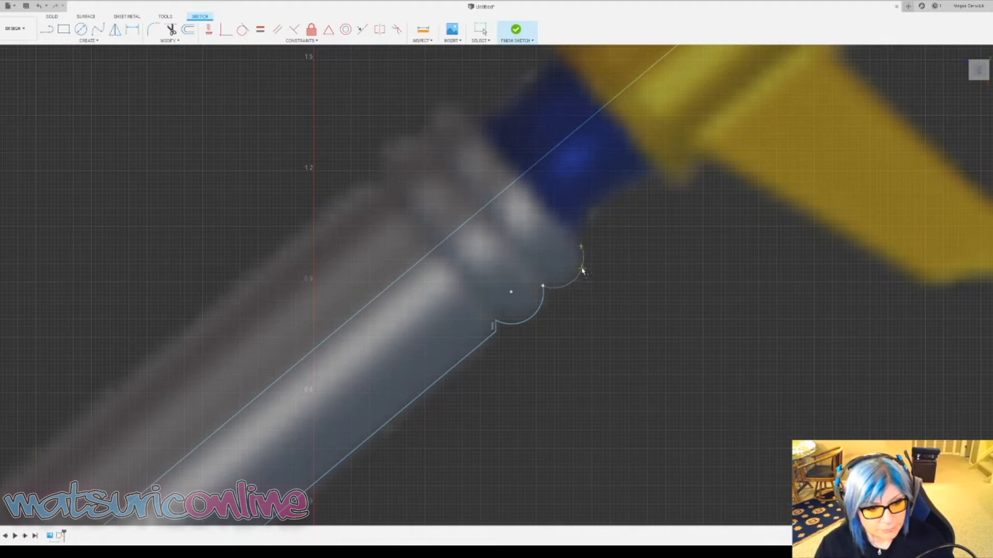
pyautogui.click(583, 271)
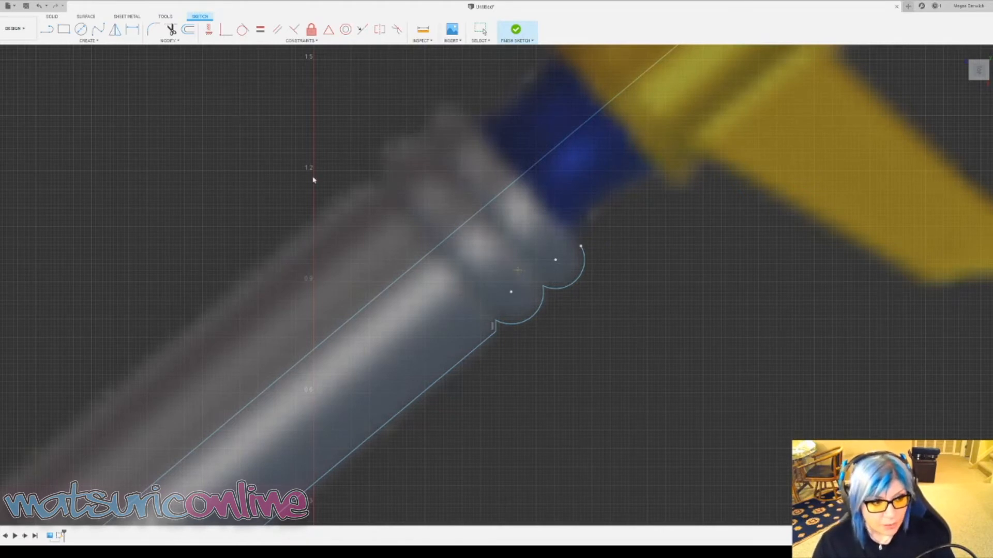
pyautogui.press('Escape')
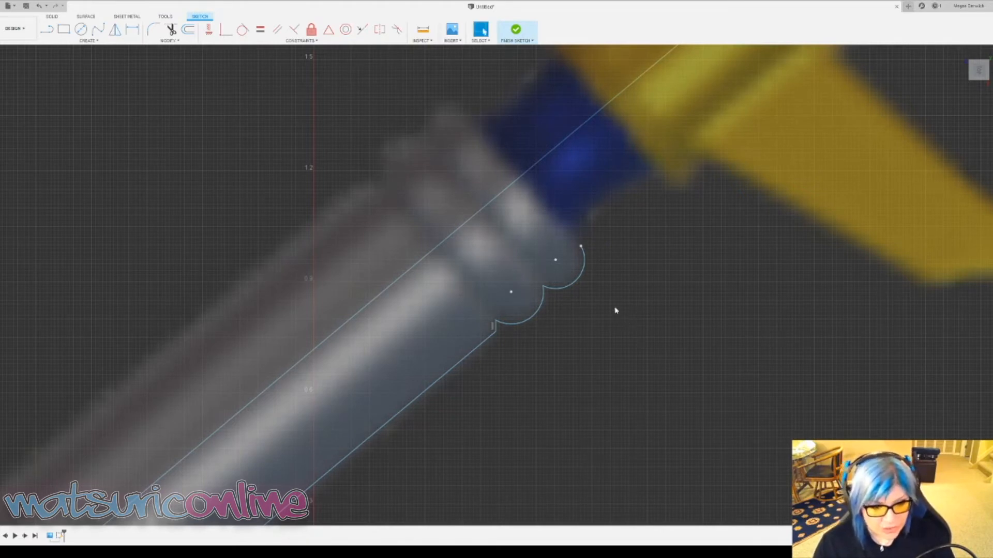
# - Dimension both collar arcs with a radius of 0.09
pyautogui.press('d')
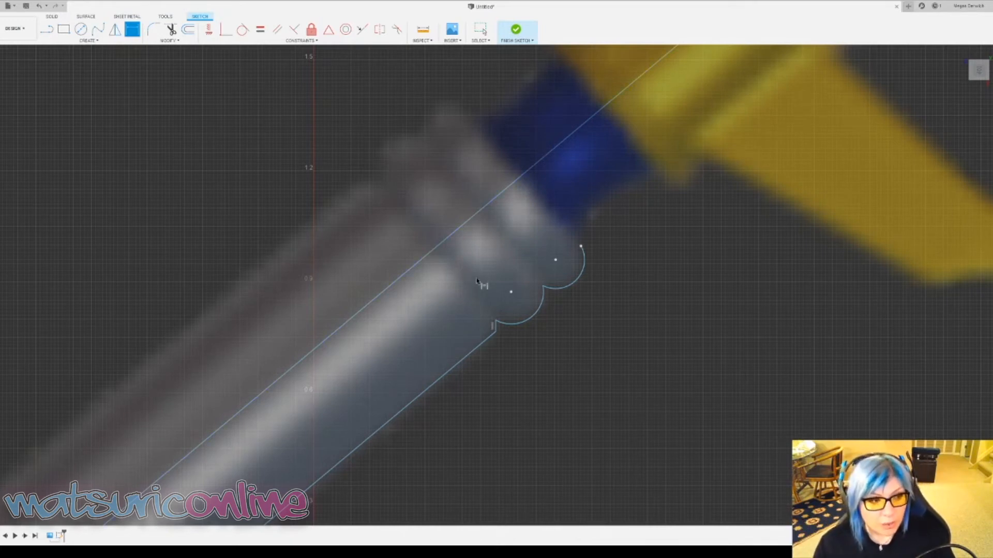
pyautogui.click(531, 322)
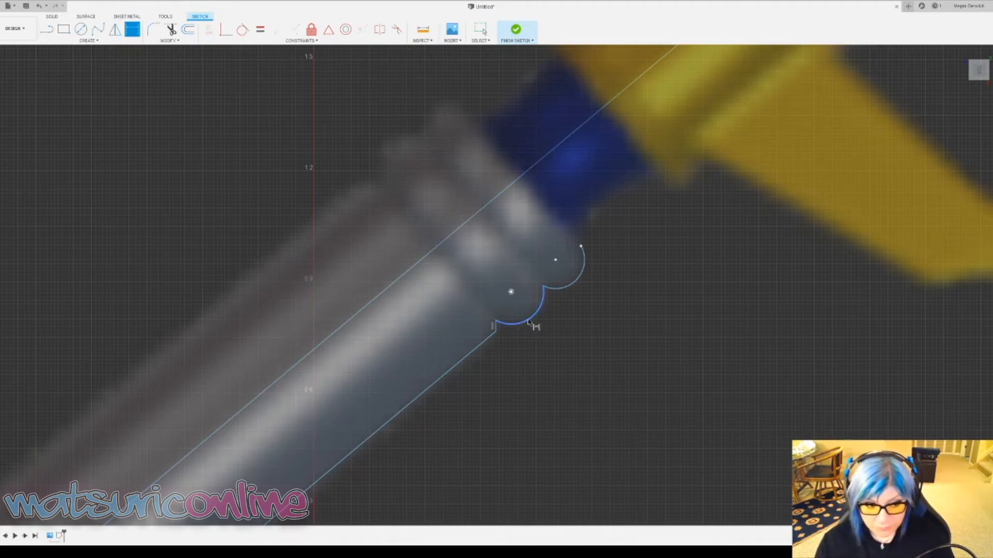
pyautogui.click(563, 370)
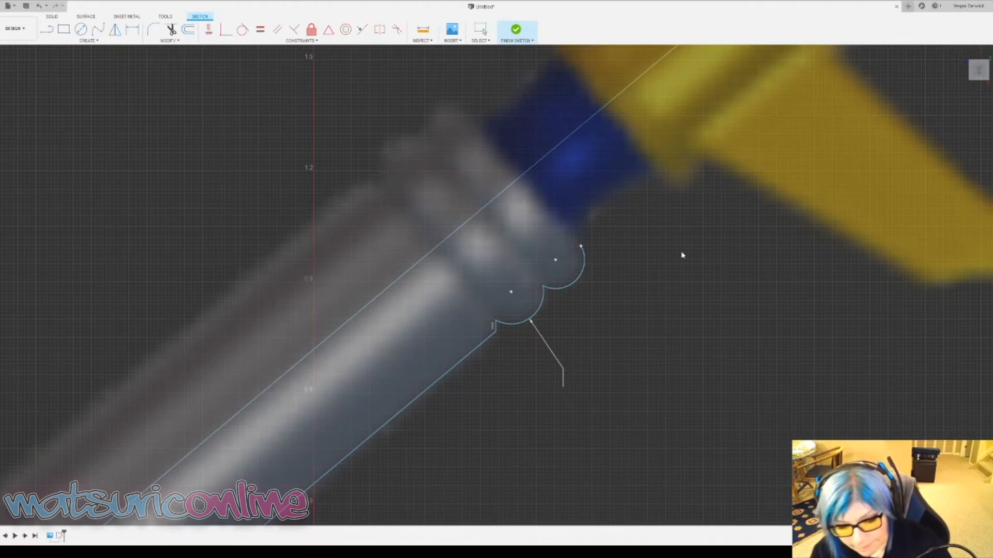
pyautogui.press('d')
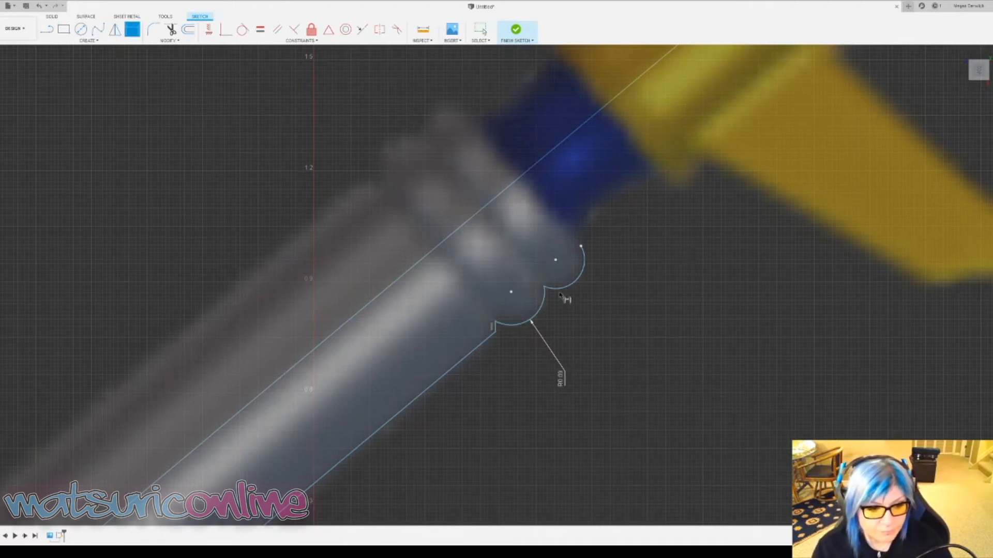
pyautogui.click(583, 282)
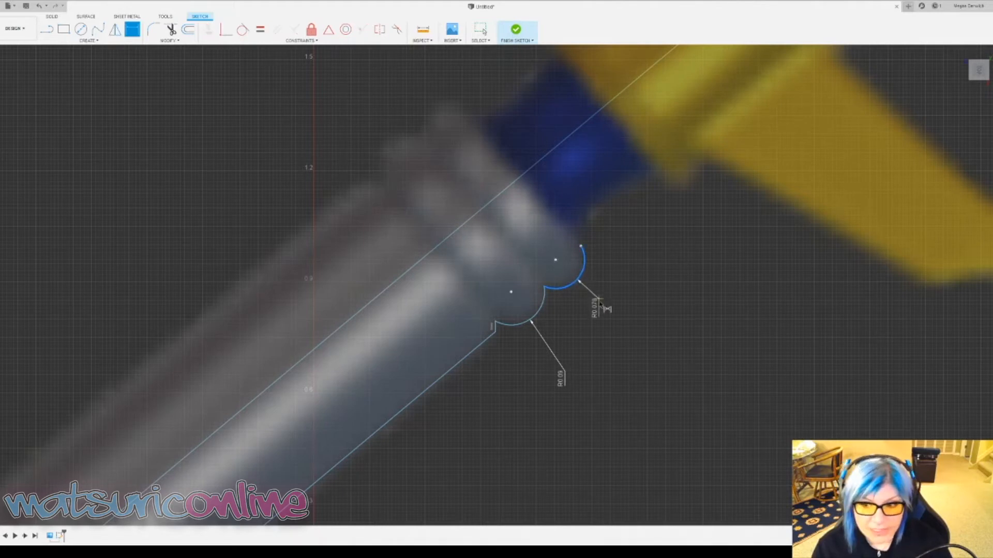
pyautogui.click(606, 322)
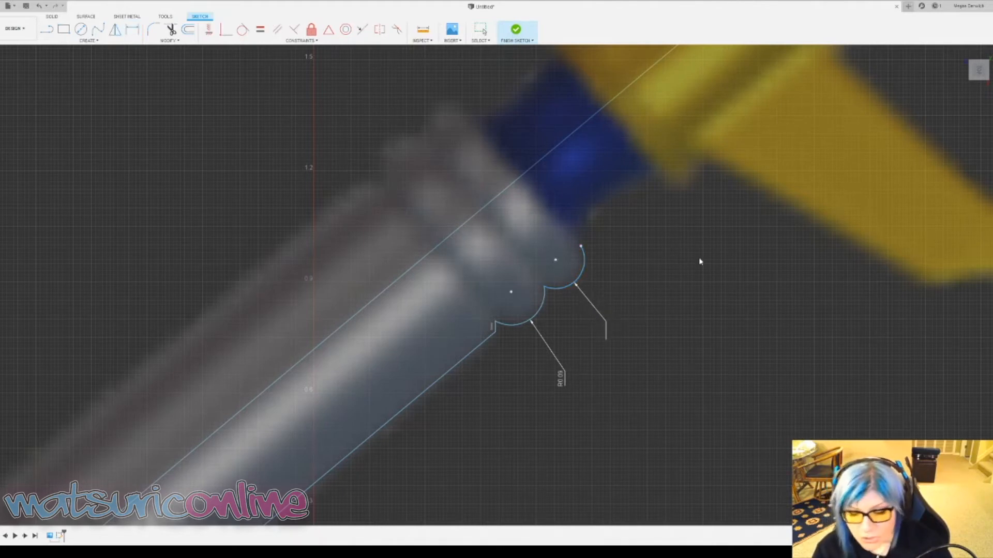
pyautogui.press('Return')
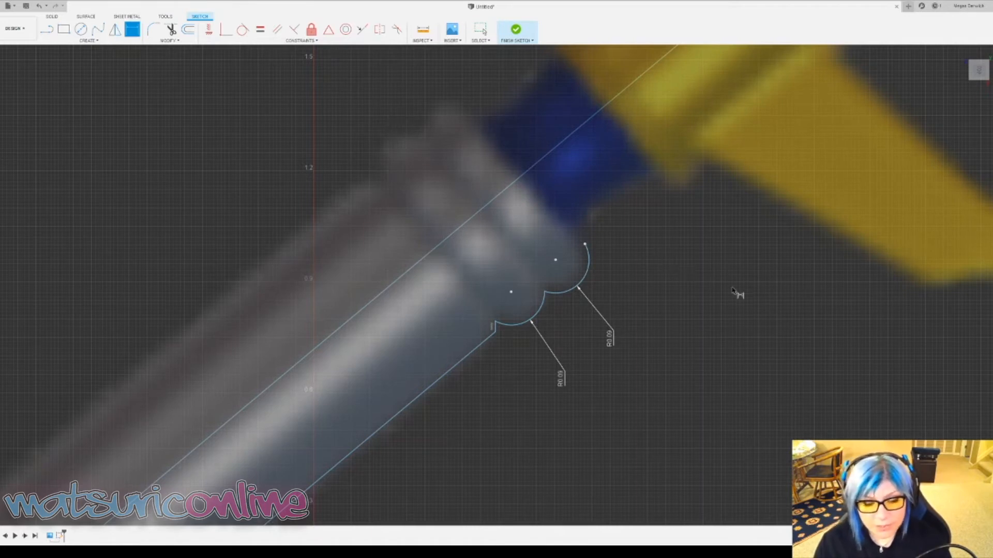
# - Continue the outline with a short line inward from the second arc and a line along the blue section's lower edge to the gold guard
pyautogui.press('l')
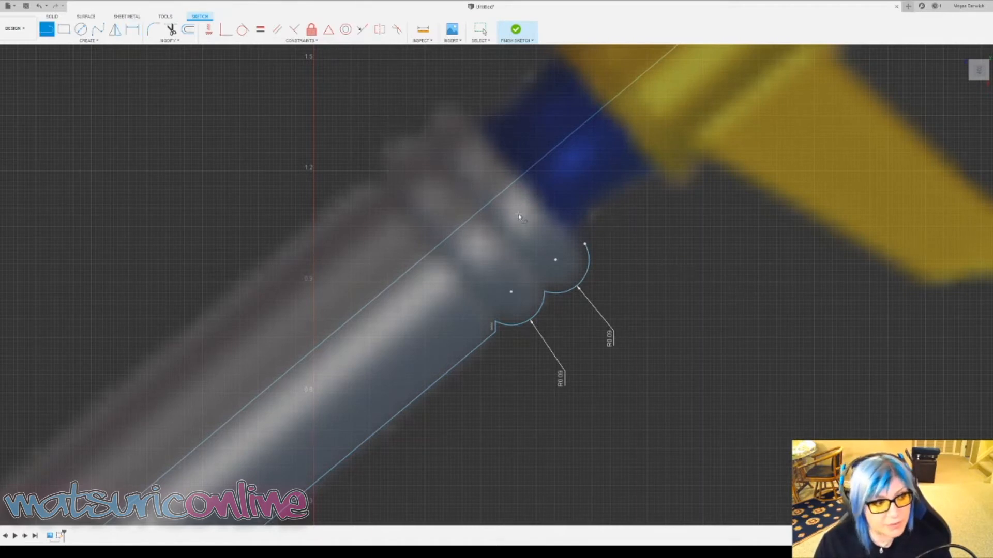
pyautogui.click(586, 244)
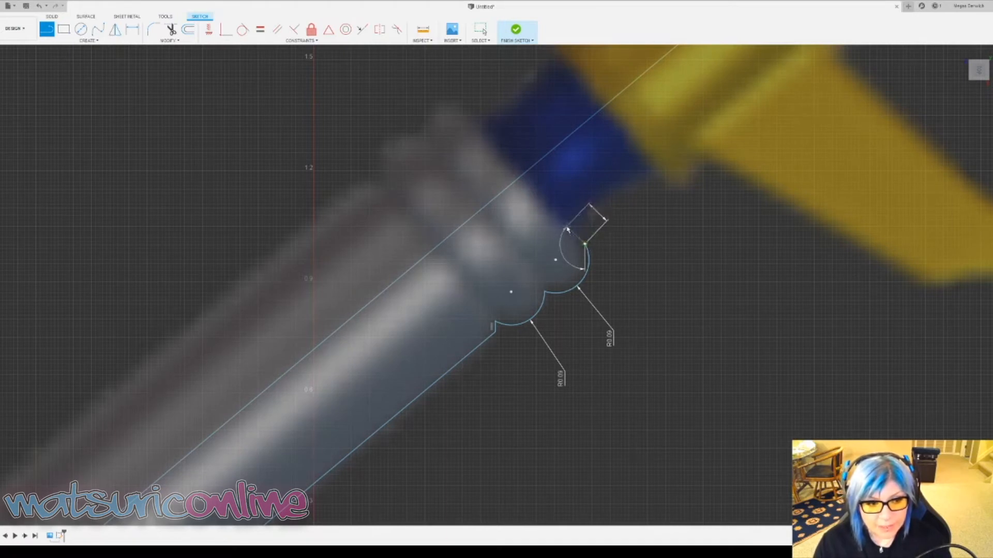
pyautogui.click(567, 228)
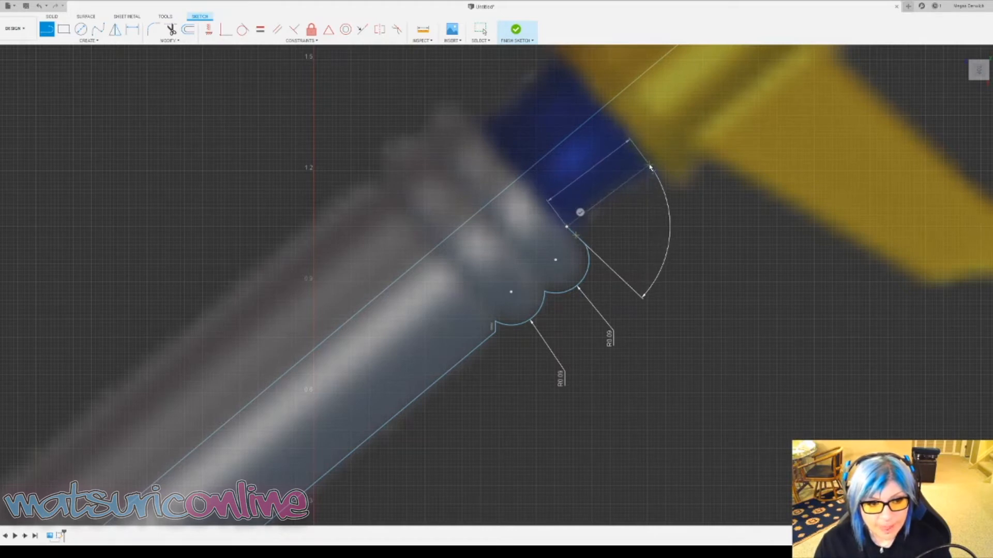
pyautogui.click(650, 166)
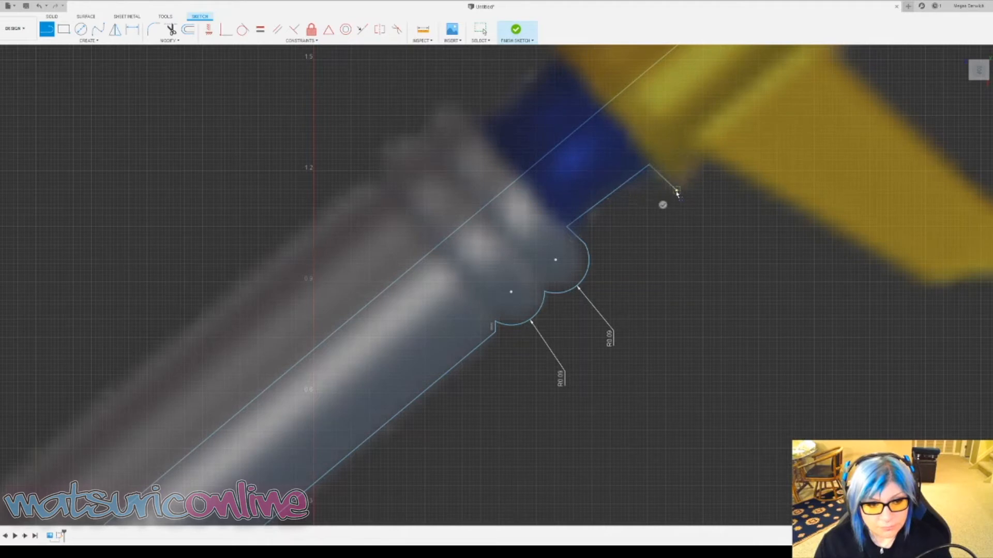
# - Try to extend the outline with a short line outward along the gold guard's end, and delete that line
pyautogui.scroll(-2, 710, 166)
pyautogui.scroll(-2, 709, 165)
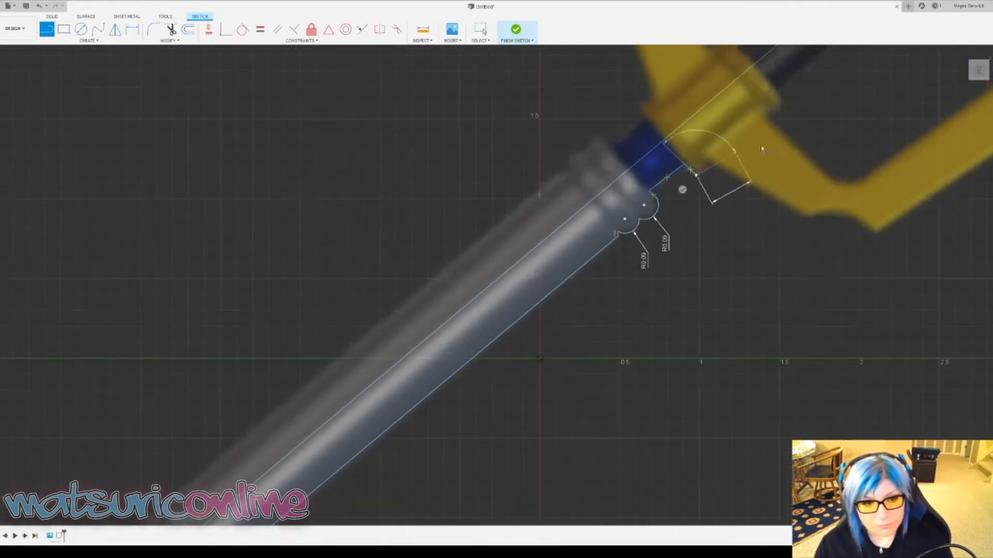
pyautogui.moveTo(766, 118); pyautogui.dragTo(570, 311, button='middle')
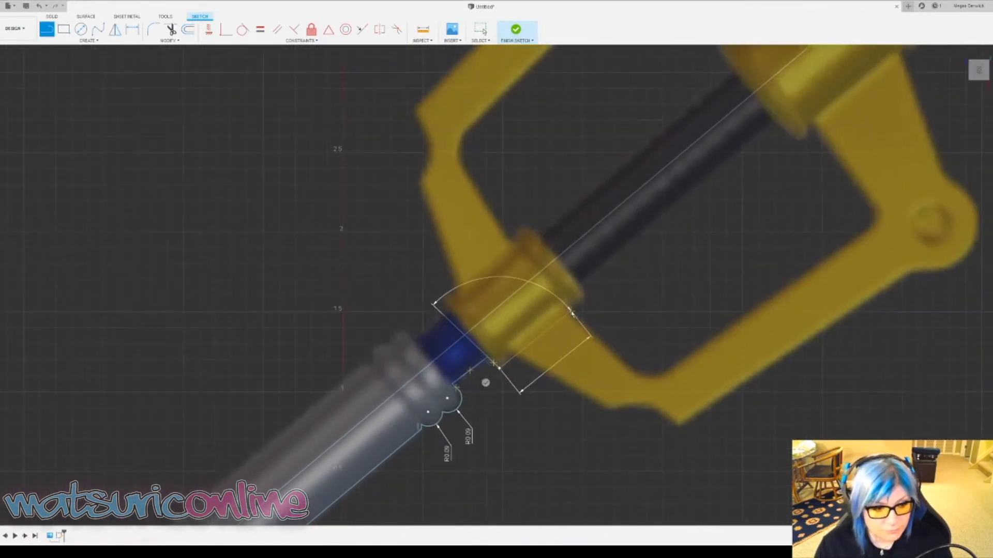
pyautogui.scroll(4, 570, 311)
pyautogui.scroll(-2, 471, 384)
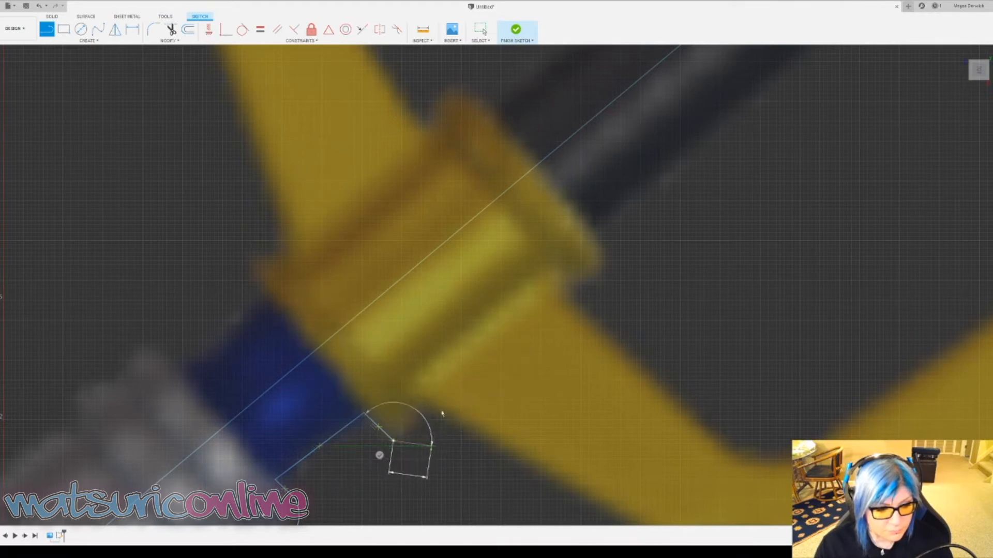
pyautogui.press('Escape')
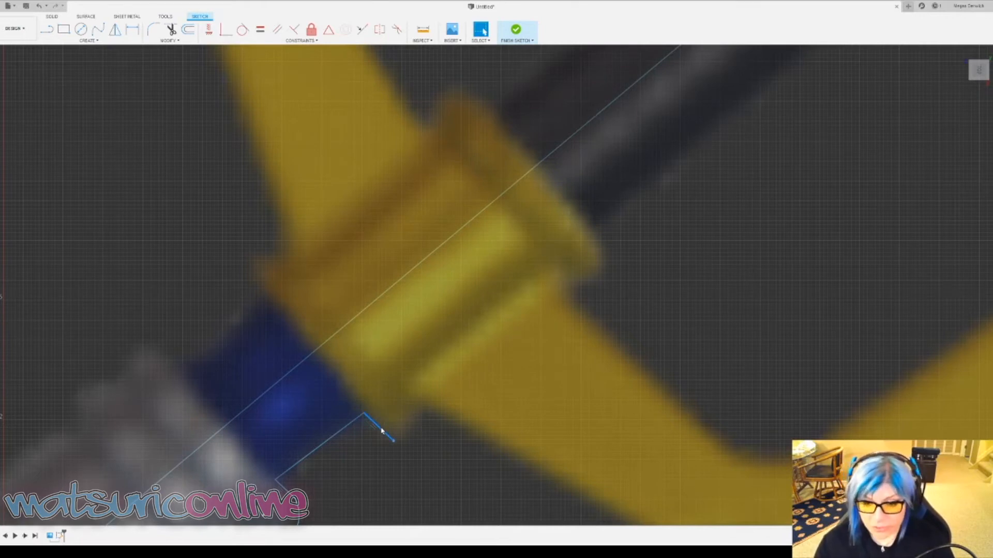
pyautogui.press('Escape')
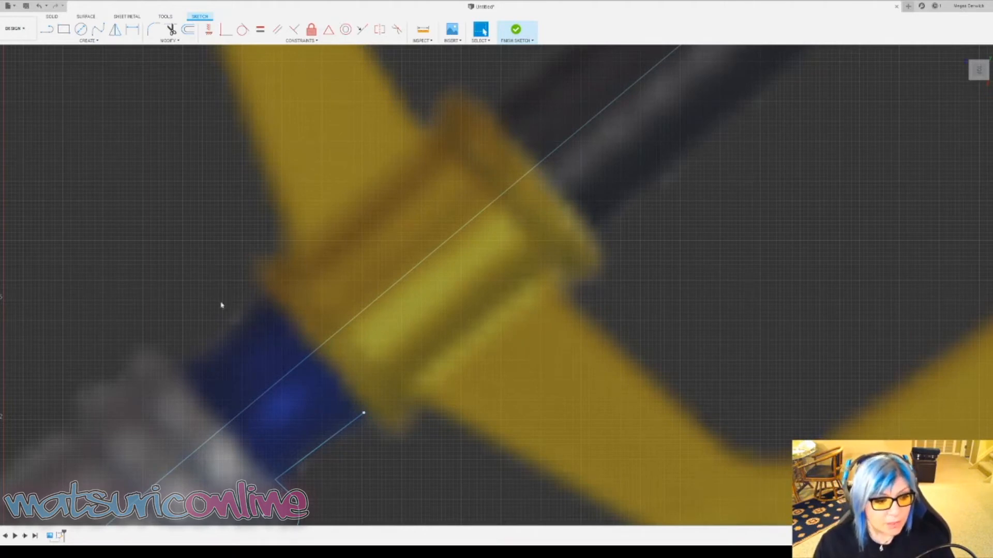
pyautogui.moveTo(349, 459)
pyautogui.mouseDown(button='middle')
pyautogui.moveTo(356, 435)
pyautogui.moveTo(541, 285)
pyautogui.mouseUp(button='middle')
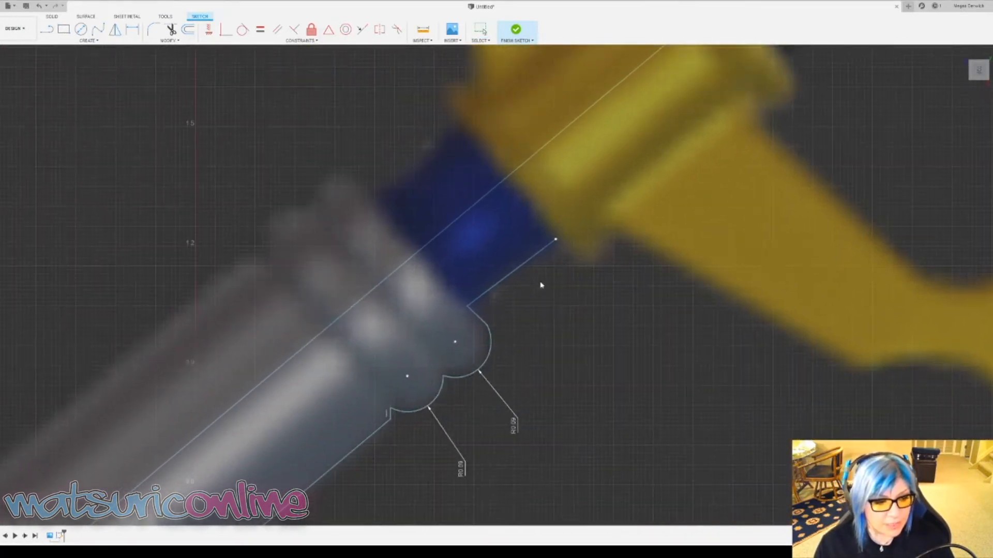
pyautogui.scroll(3, 476, 314)
pyautogui.scroll(2, 475, 314)
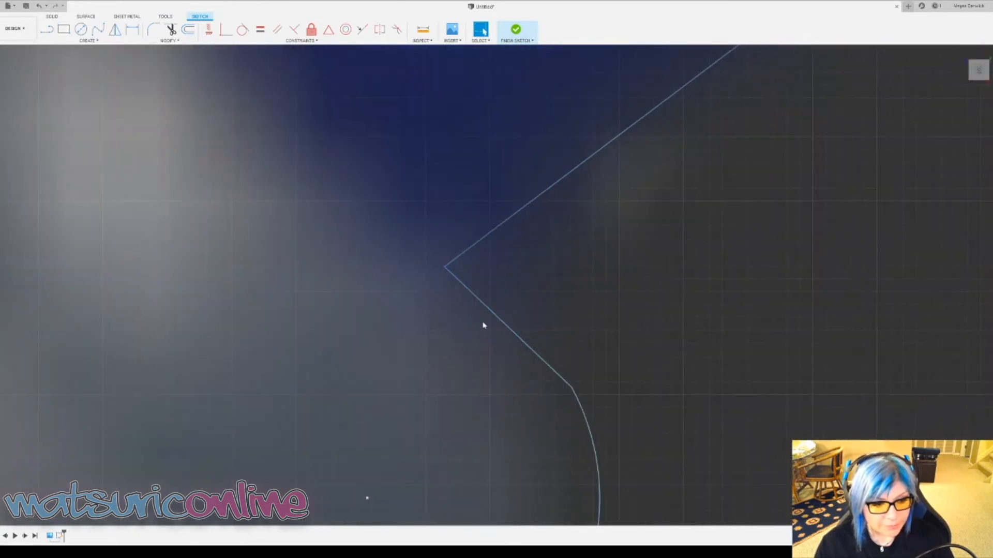
pyautogui.scroll(-2, 483, 326)
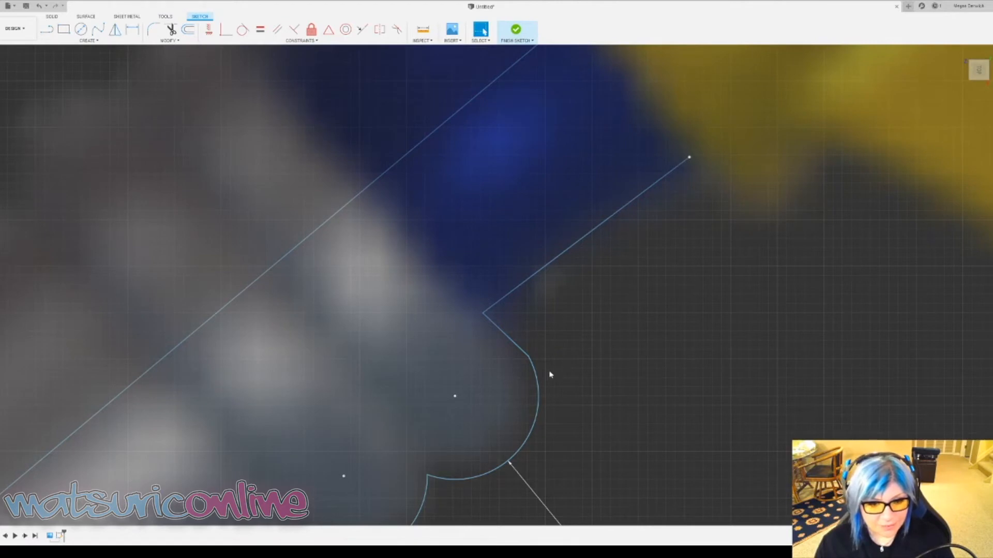
# - Make the short inward line tangent to the collar's second rounded arc
pyautogui.click(243, 29)
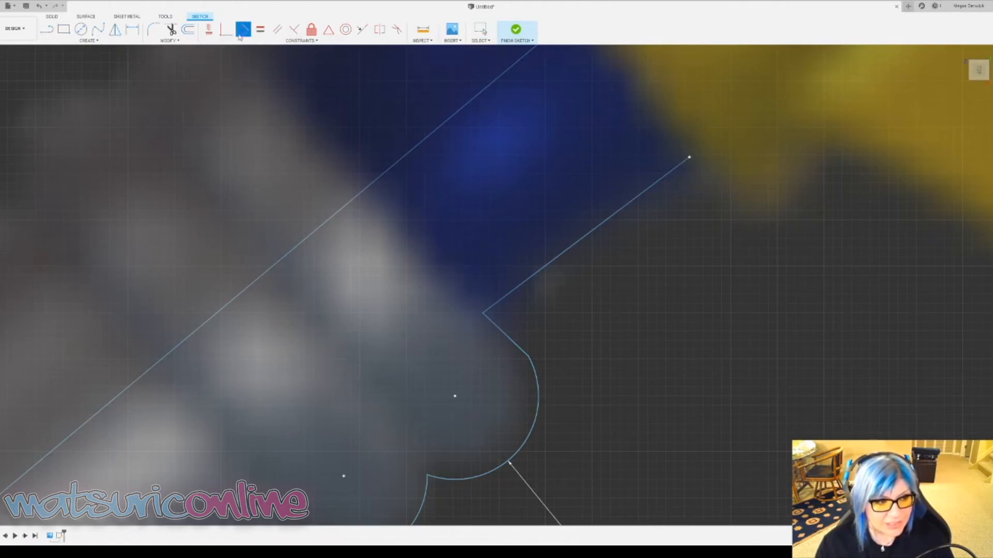
pyautogui.click(532, 360)
pyautogui.click(523, 348)
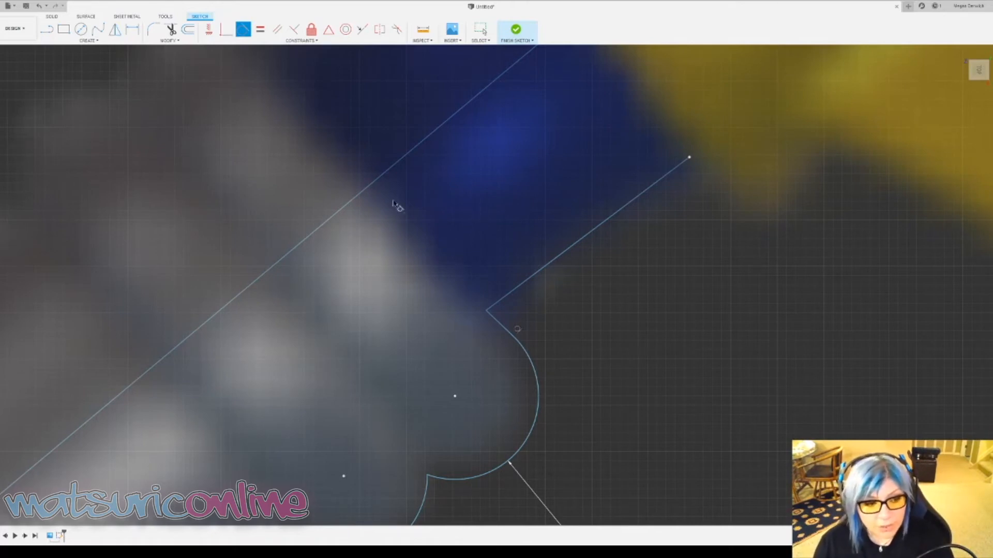
# - Try to bevel the corner between the short inward line and the blue section's edge with a small crossing line and trimmed overhangs
pyautogui.click(47, 31)
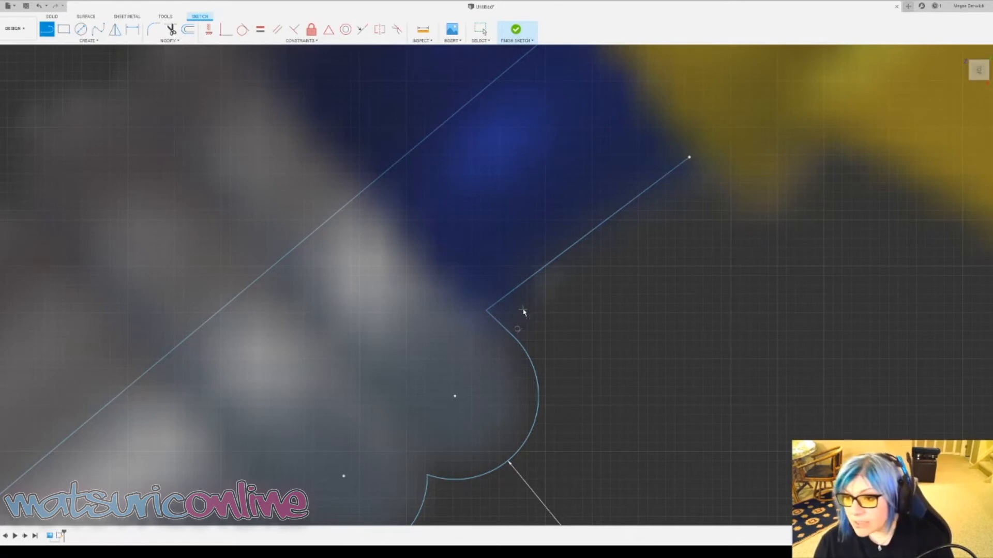
pyautogui.click(498, 292)
pyautogui.click(467, 290)
pyautogui.click(460, 349)
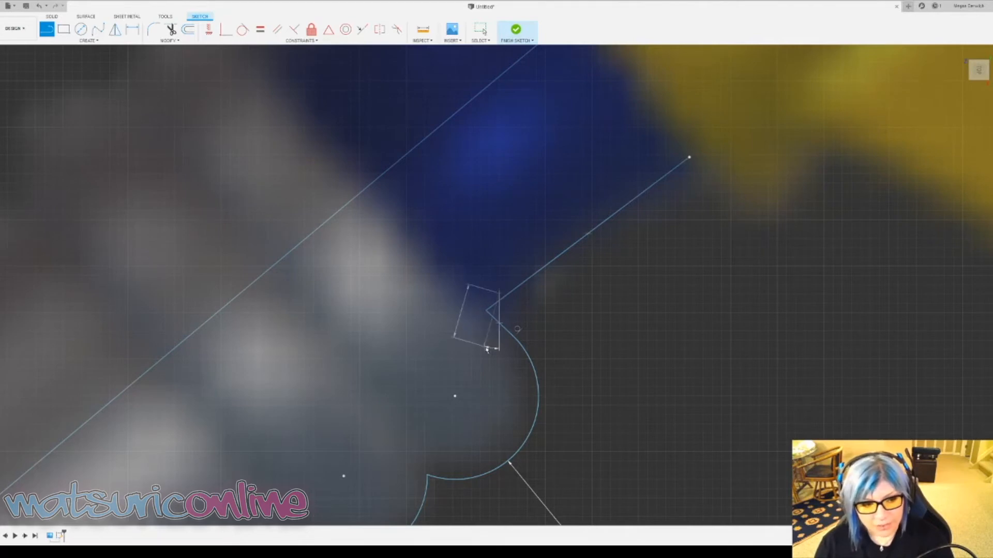
pyautogui.click(492, 353)
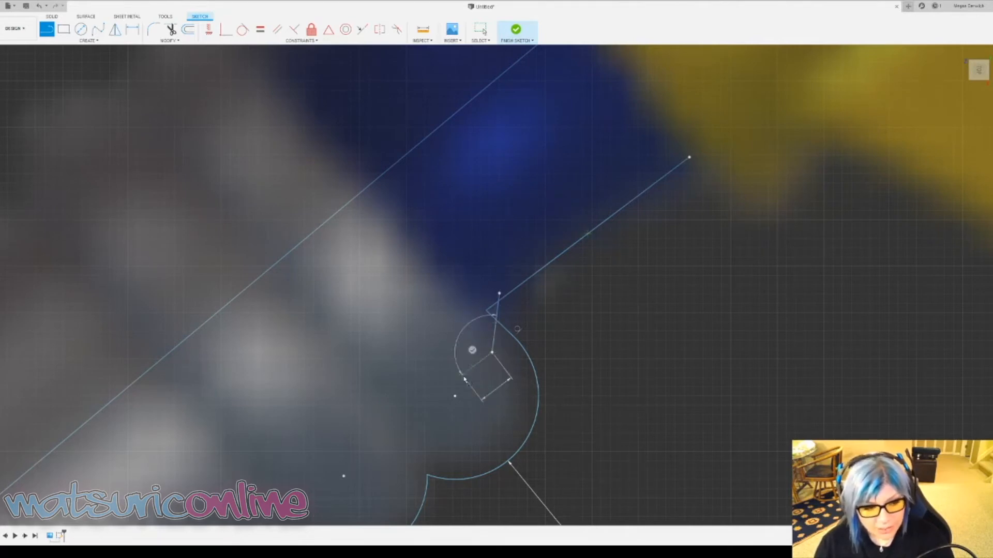
pyautogui.press('Escape')
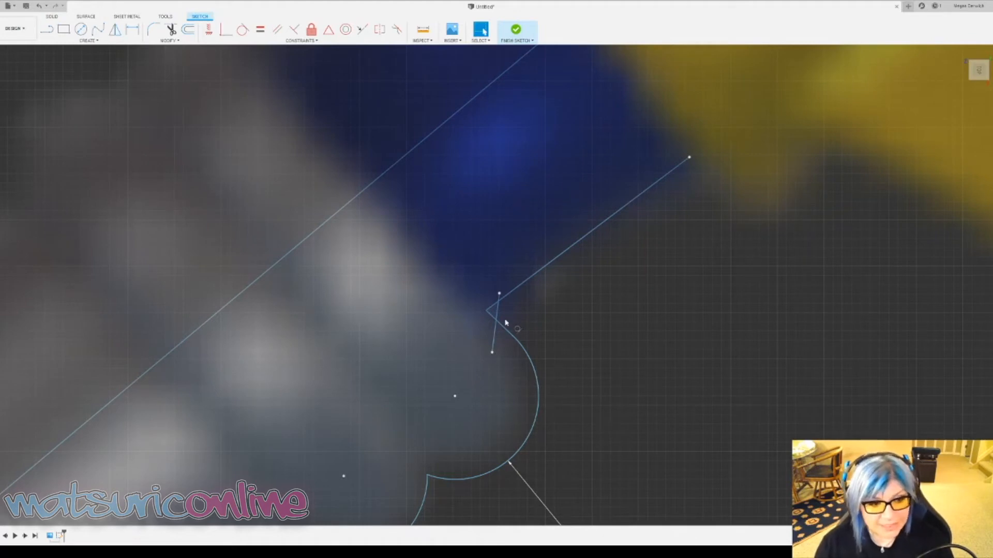
pyautogui.press('t')
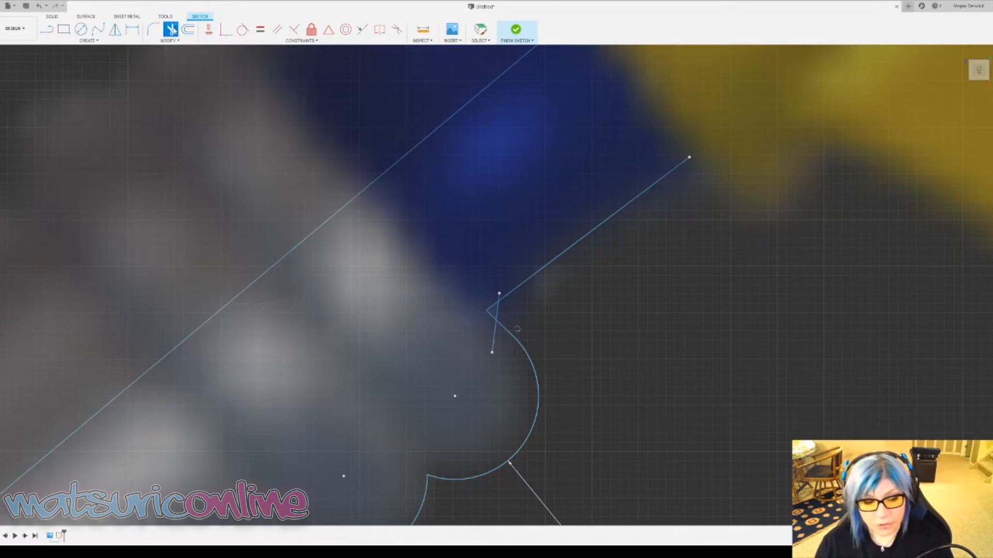
pyautogui.click(492, 342)
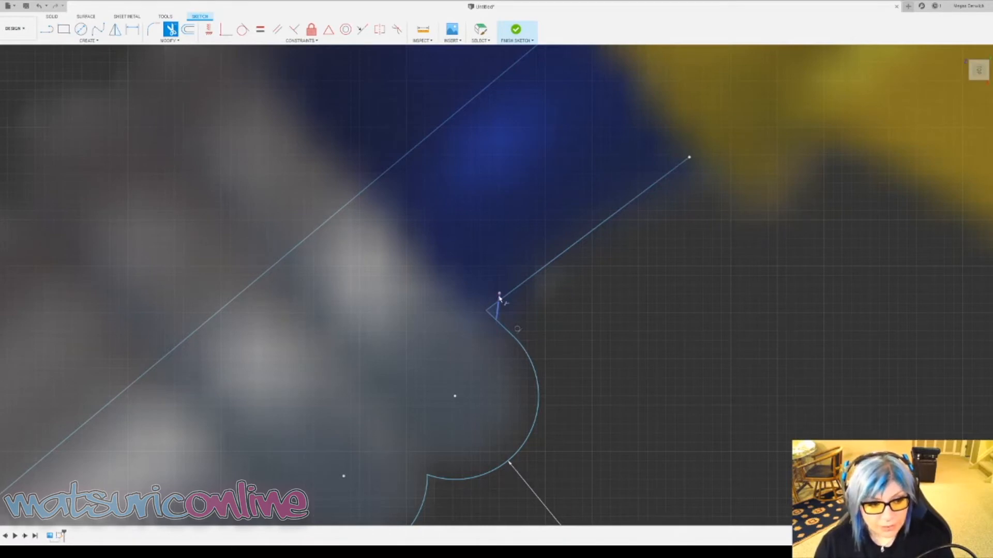
pyautogui.click(498, 297)
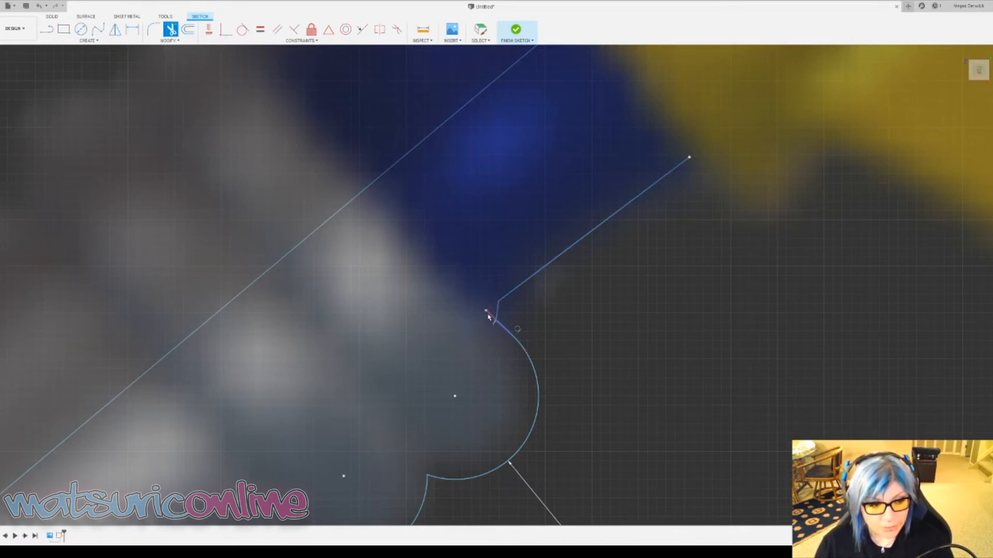
pyautogui.scroll(2, 609, 365)
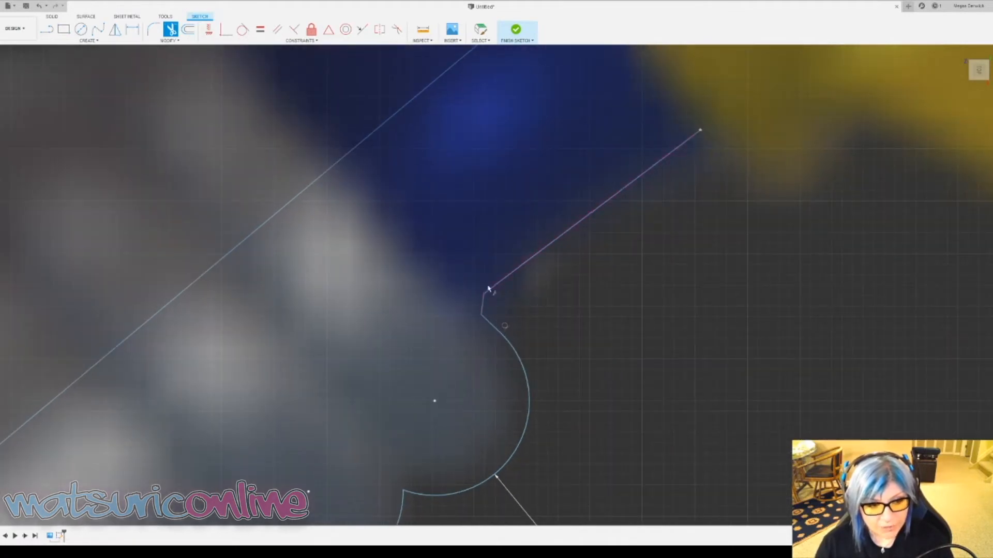
pyautogui.press('Escape')
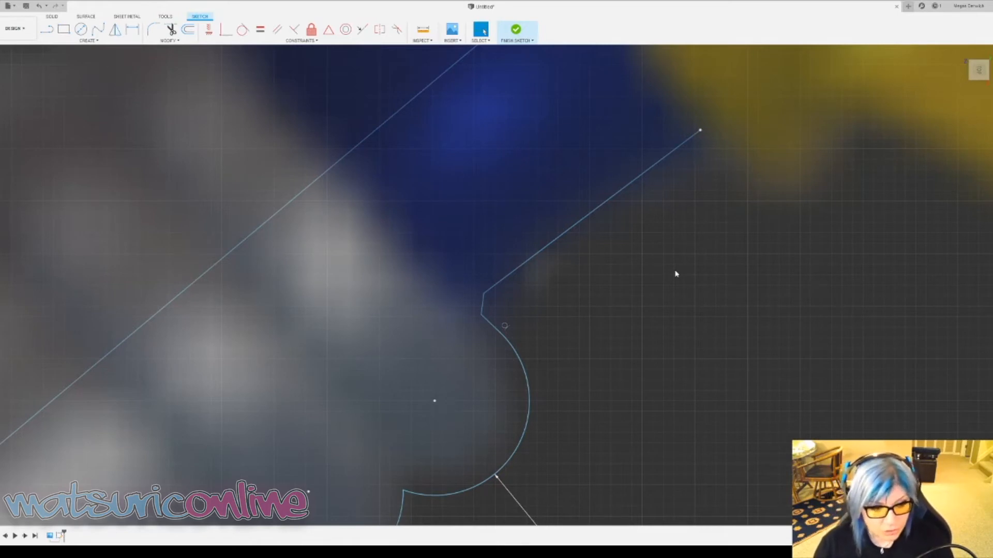
# - Undo the trims and the small crossing line at the blue section's corner
pyautogui.hotkey('ctrl', 'z')
pyautogui.hotkey('ctrl', 'z')
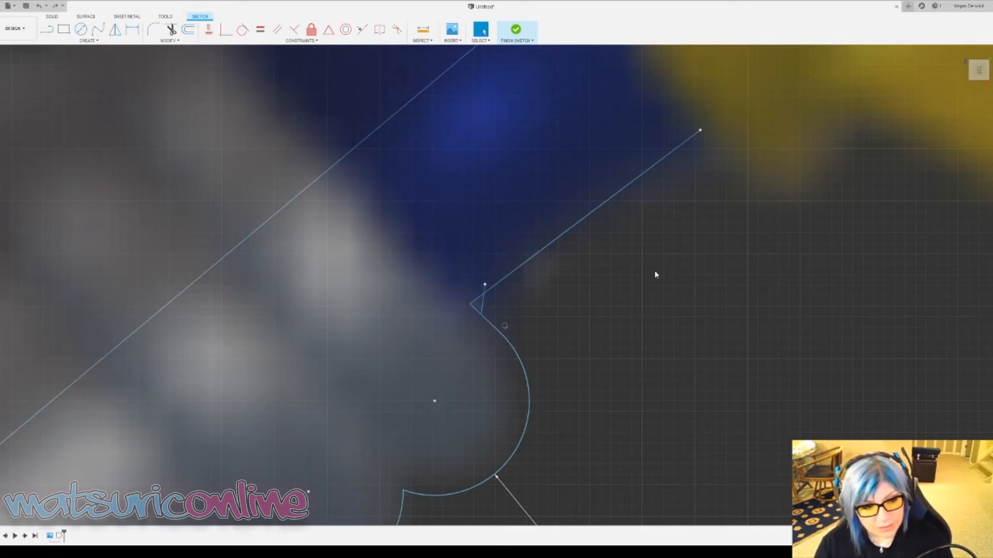
pyautogui.hotkey('ctrl', 'z')
pyautogui.hotkey('ctrl', 'z')
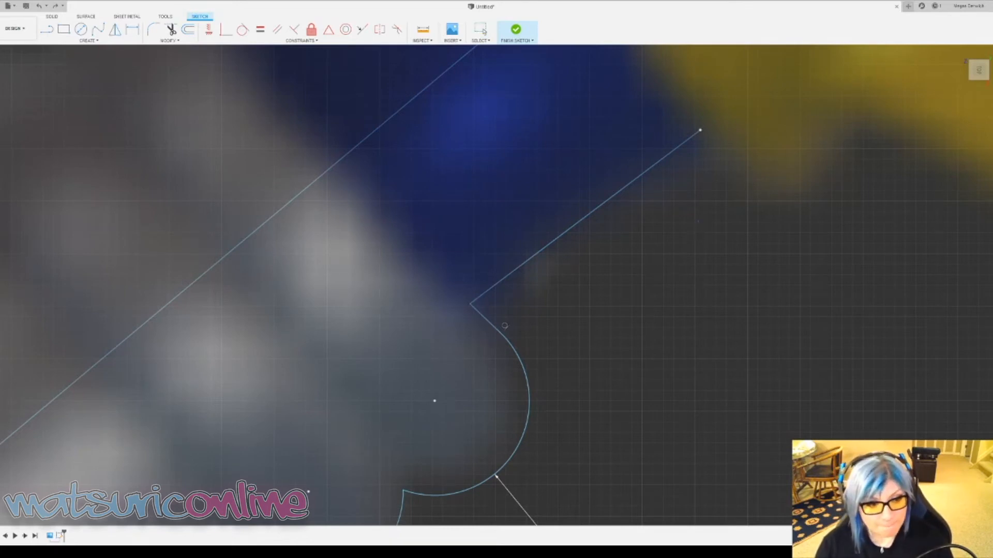
# - Draw a short line outward along the gold guard's near end, starting from the end of the blue section's edge
pyautogui.moveTo(696, 223)
pyautogui.keyDown('shift'); pyautogui.mouseDown(button='middle')
pyautogui.moveTo(750, 168)
pyautogui.moveTo(783, 167)
pyautogui.mouseUp(button='middle'); pyautogui.keyUp('shift')
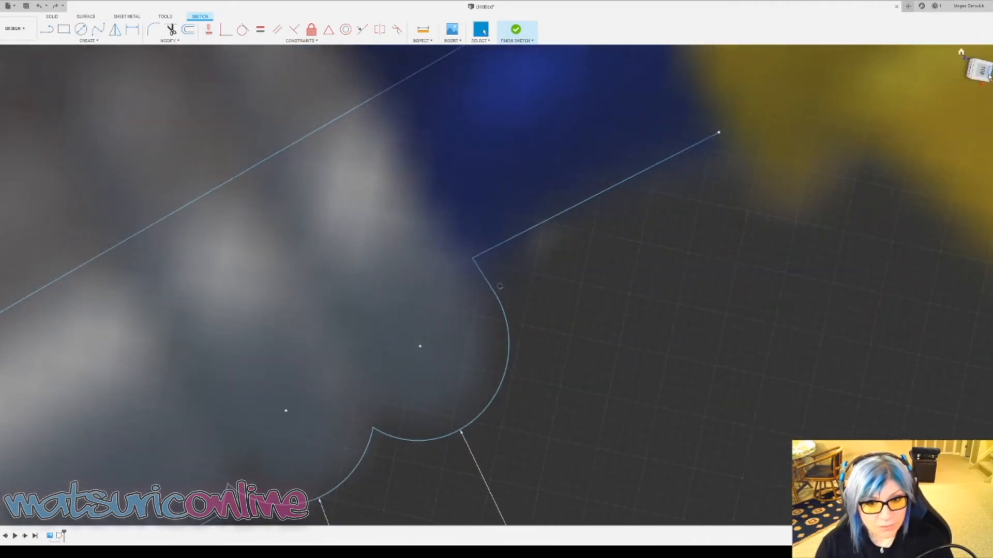
pyautogui.click(981, 77)
pyautogui.moveTo(727, 153)
pyautogui.mouseDown(button='middle')
pyautogui.moveTo(579, 383)
pyautogui.moveTo(541, 368)
pyautogui.mouseUp(button='middle')
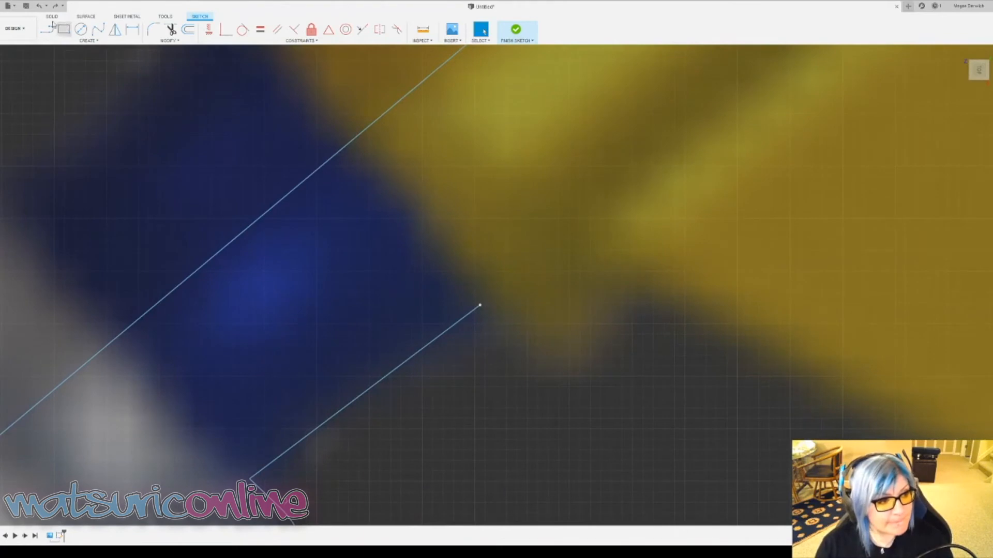
pyautogui.press('l')
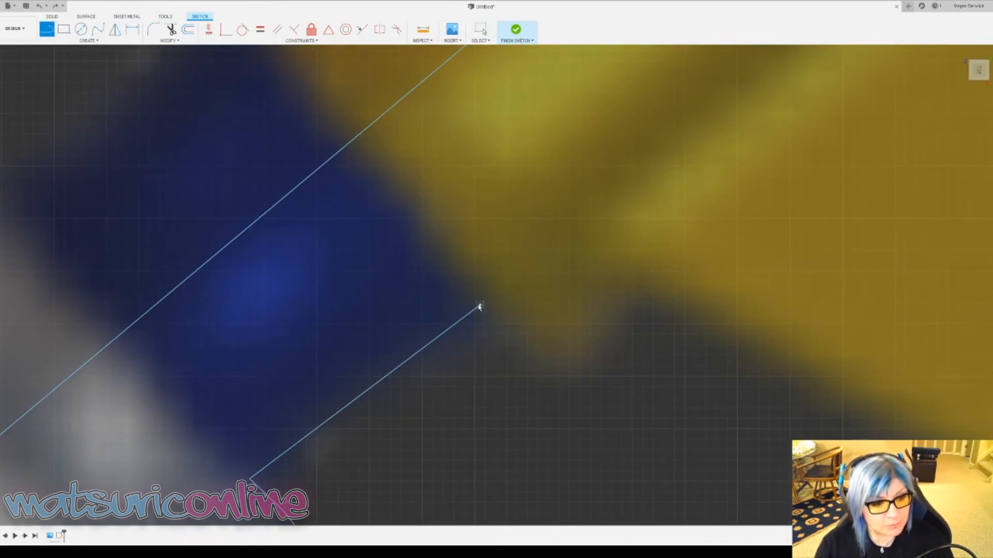
pyautogui.moveTo(479, 305); pyautogui.dragTo(530, 360)
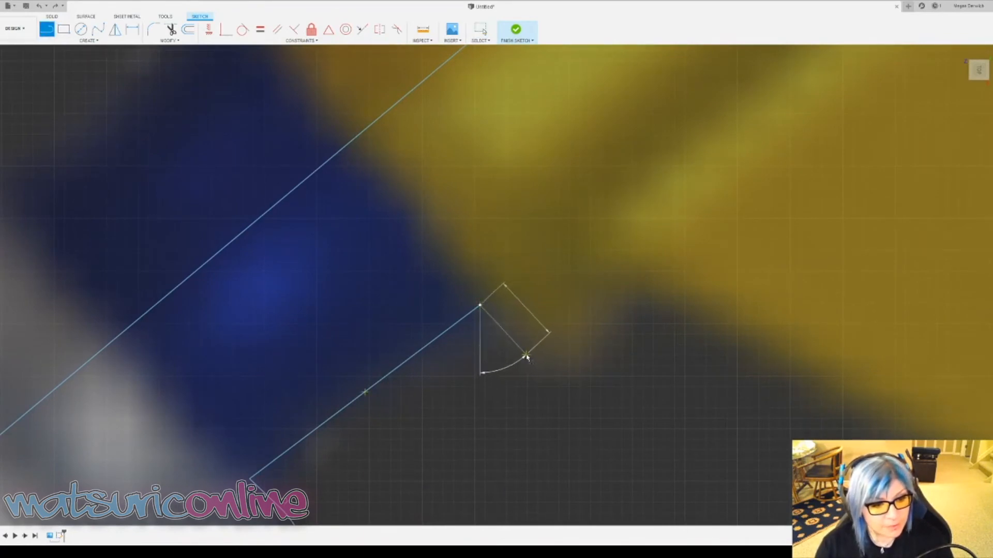
pyautogui.click(527, 355)
pyautogui.press('Escape')
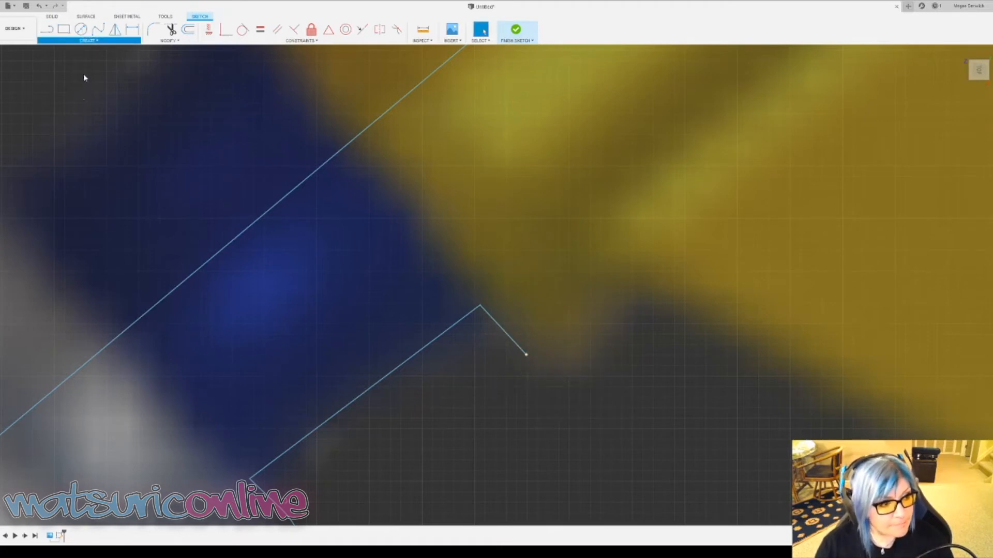
# - Sketch a three-point arc around the gold guard's first rounded rim, starting from the end of the short outward line
pyautogui.click(527, 355)
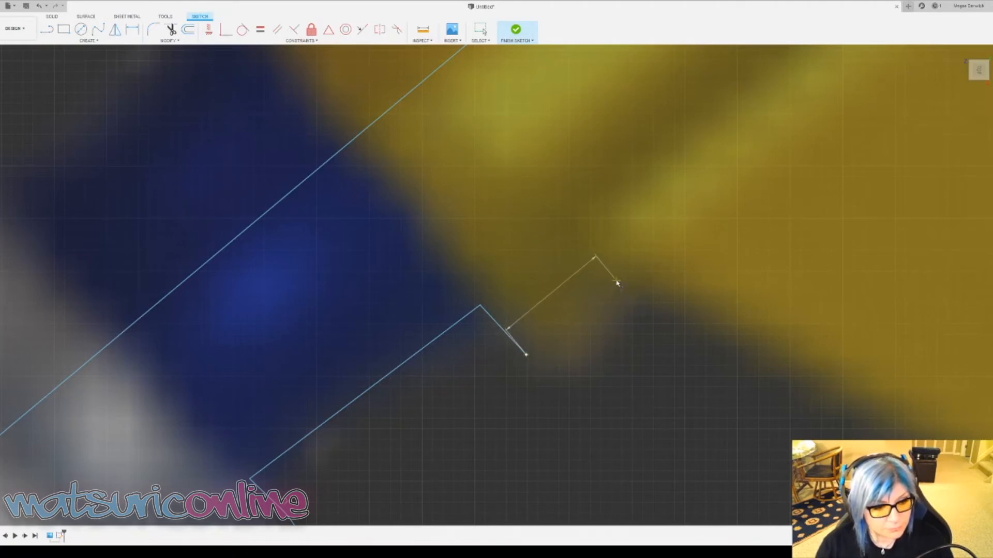
pyautogui.click(622, 285)
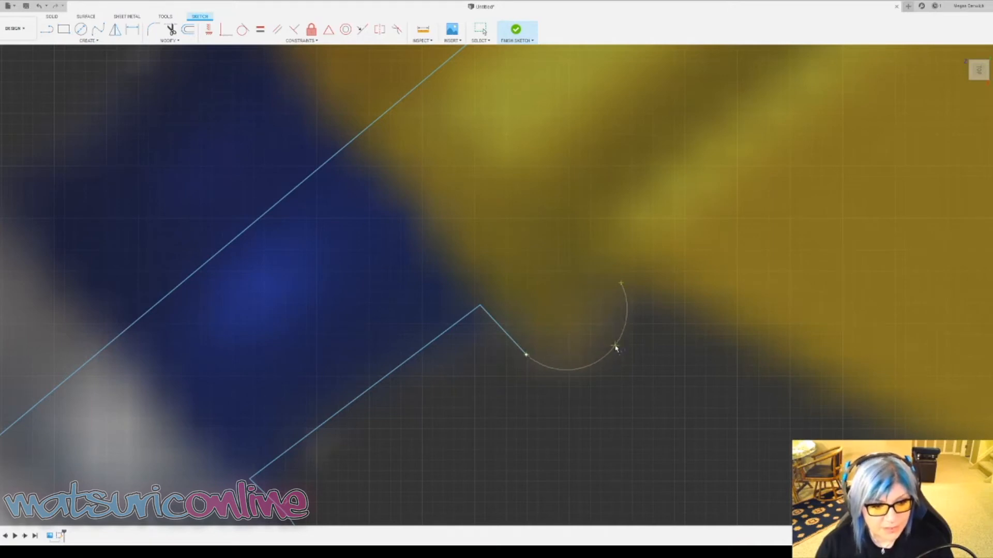
pyautogui.click(615, 349)
# - Draw a line from the rim arc's end along the gold guard's lower edge to its second rim
pyautogui.scroll(-5, 667, 346)
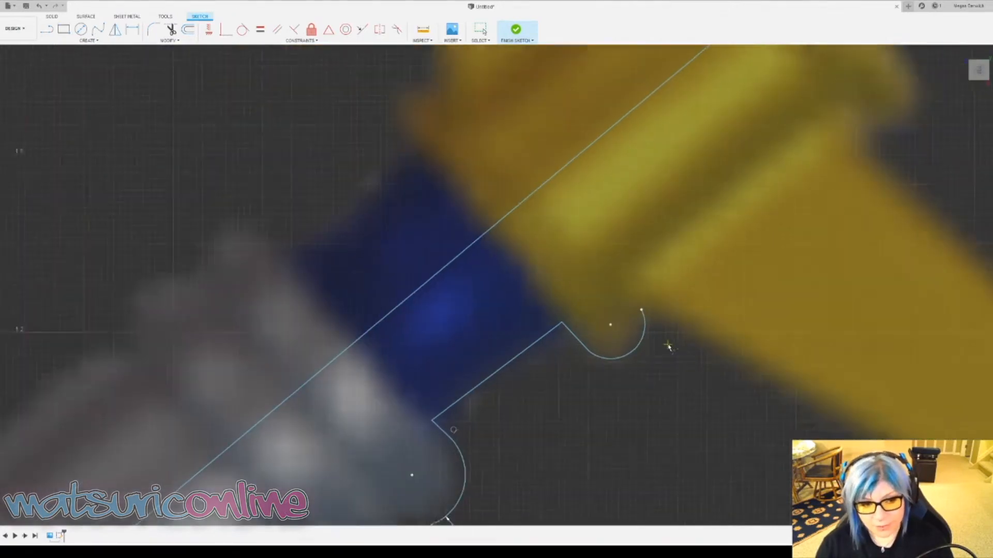
pyautogui.moveTo(704, 297)
pyautogui.mouseDown(button='middle')
pyautogui.moveTo(620, 335)
pyautogui.moveTo(558, 387)
pyautogui.mouseUp(button='middle')
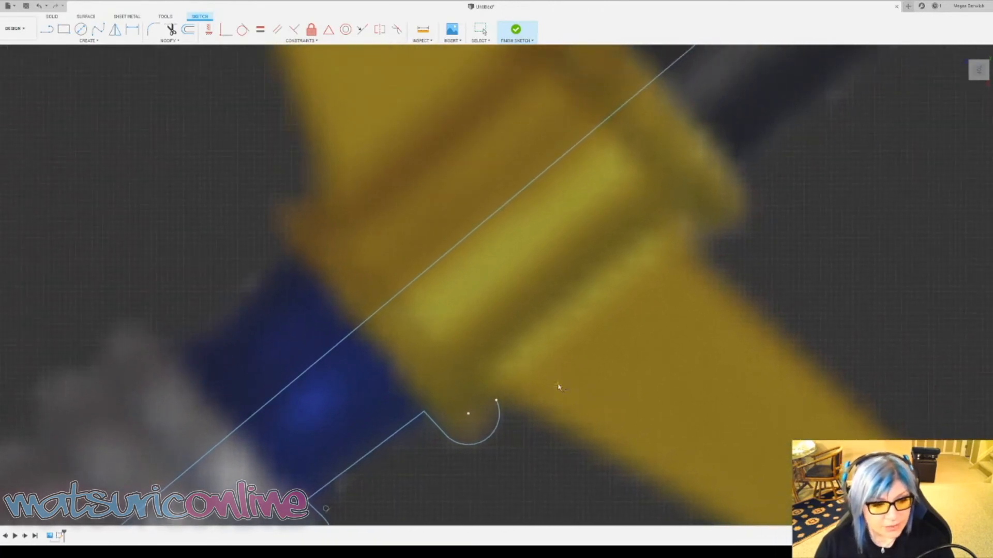
pyautogui.click(46, 30)
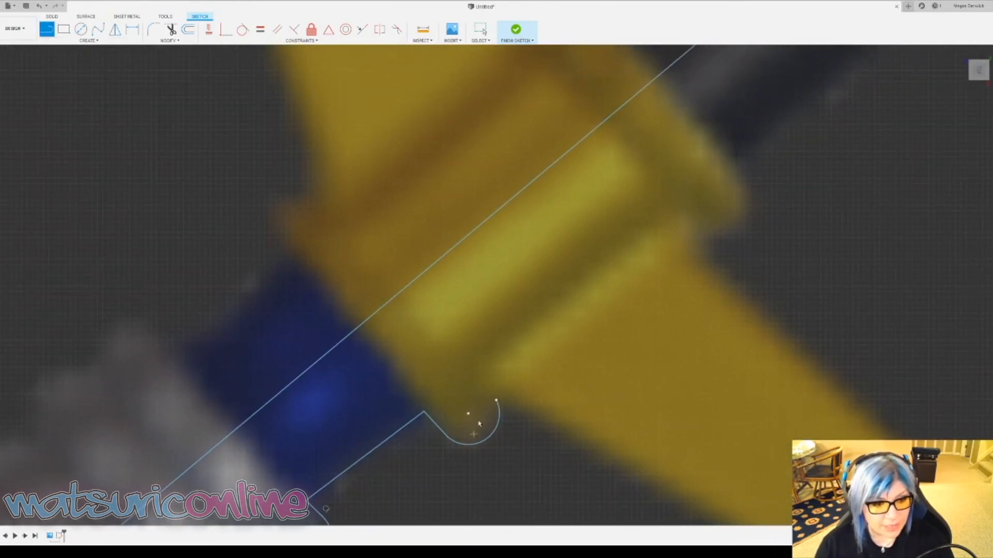
pyautogui.click(496, 401)
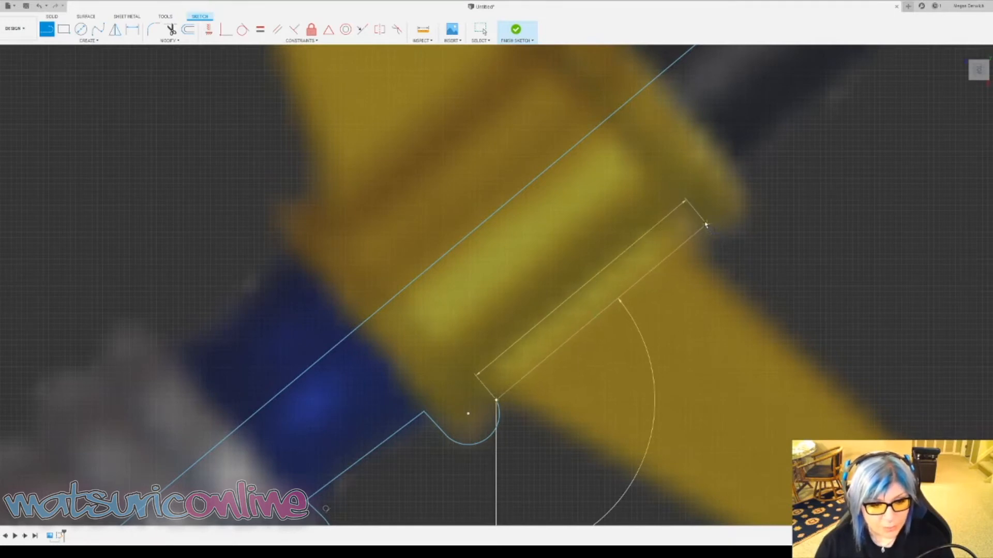
pyautogui.click(705, 225)
pyautogui.moveTo(706, 225); pyautogui.dragTo(724, 267)
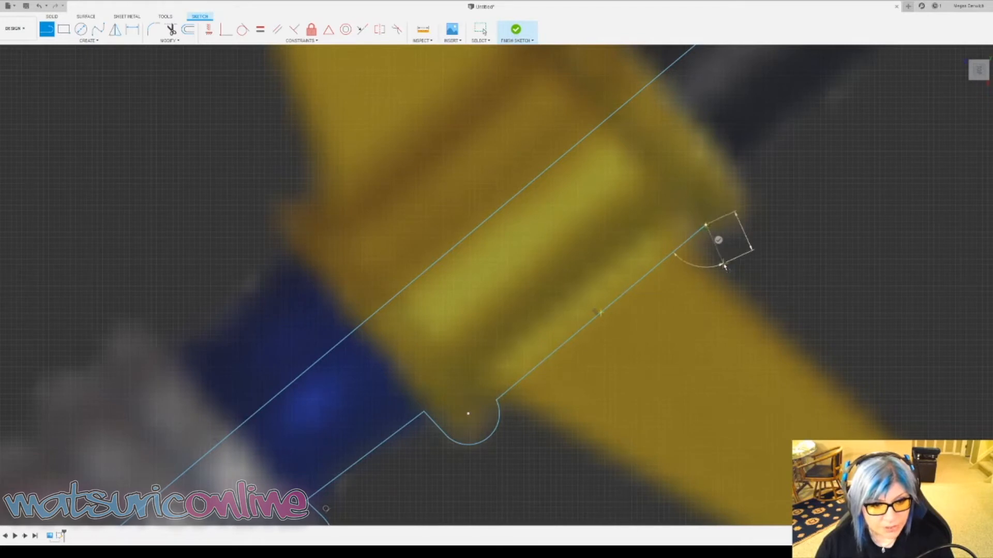
pyautogui.press('Escape')
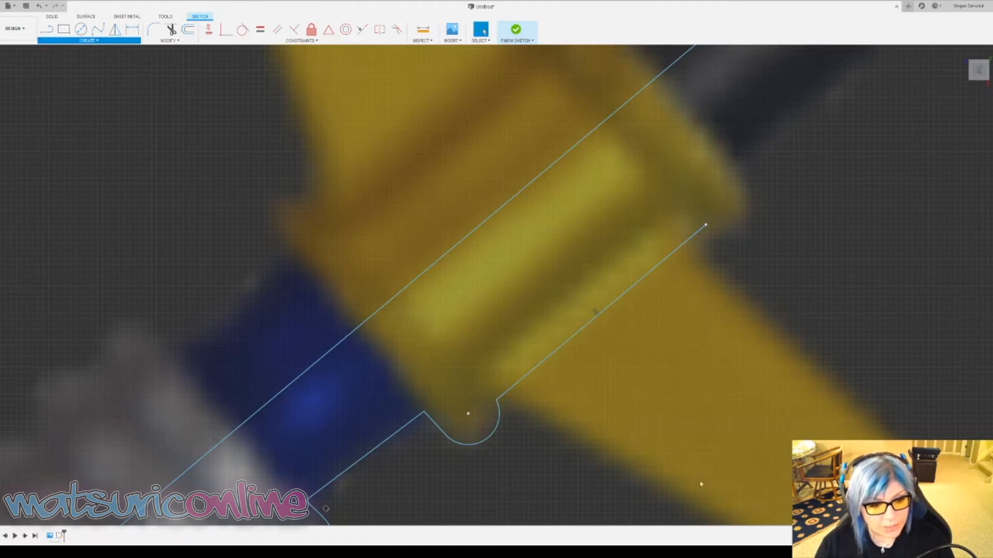
# - Sketch a three-point arc around the gold guard's second rounded rim, starting from the end of the guard's edge line
pyautogui.scroll(-5, 530, 429)
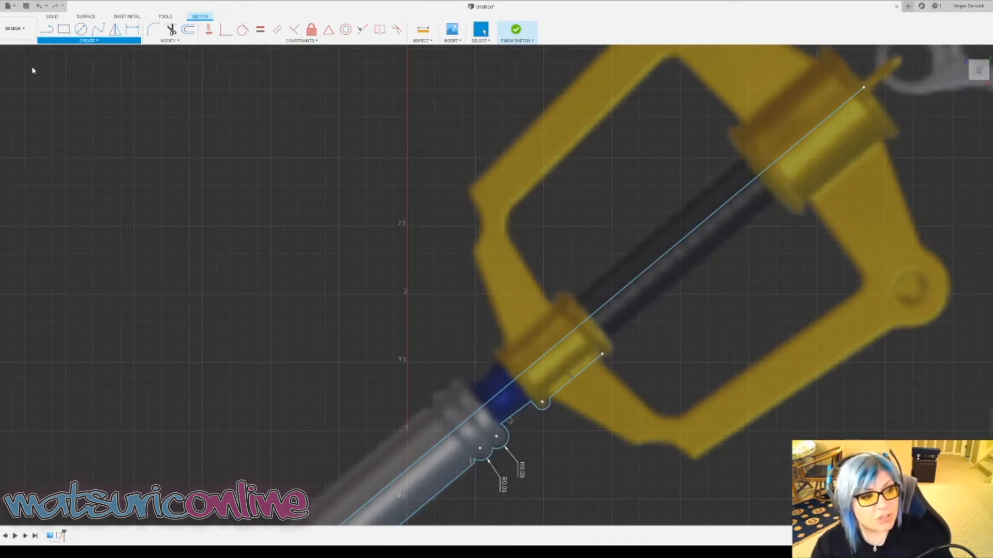
pyautogui.click(125, 76)
pyautogui.scroll(5, 603, 359)
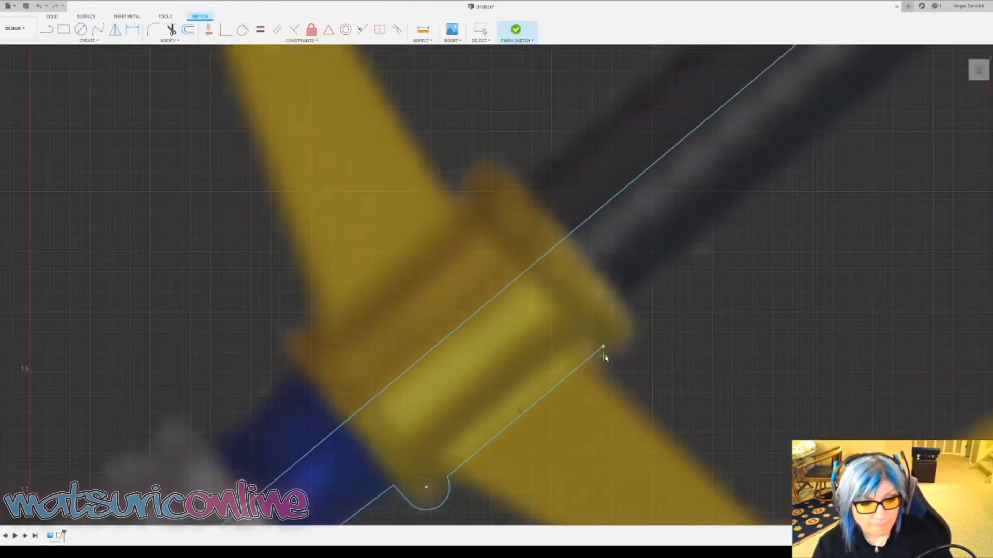
pyautogui.click(603, 346)
pyautogui.click(584, 321)
pyautogui.click(637, 319)
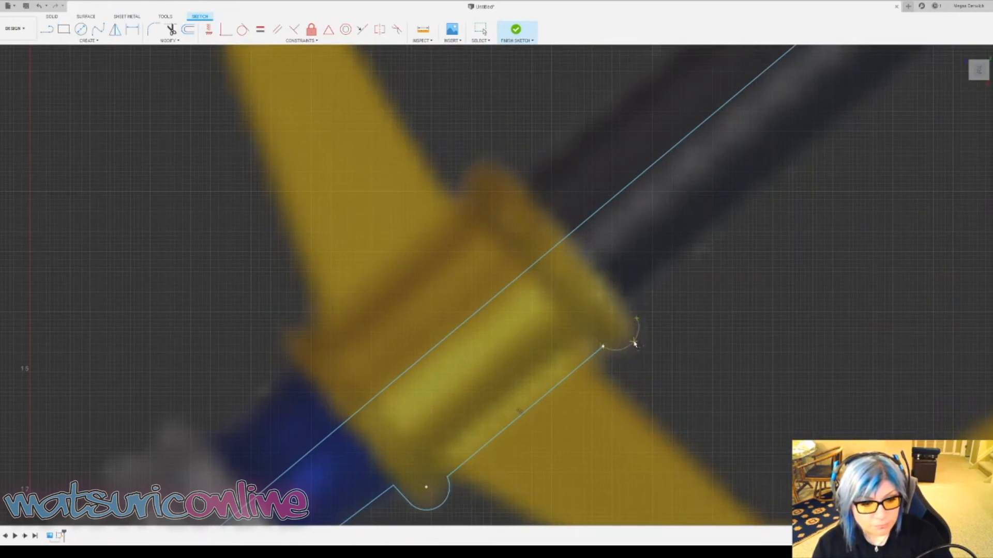
pyautogui.click(635, 344)
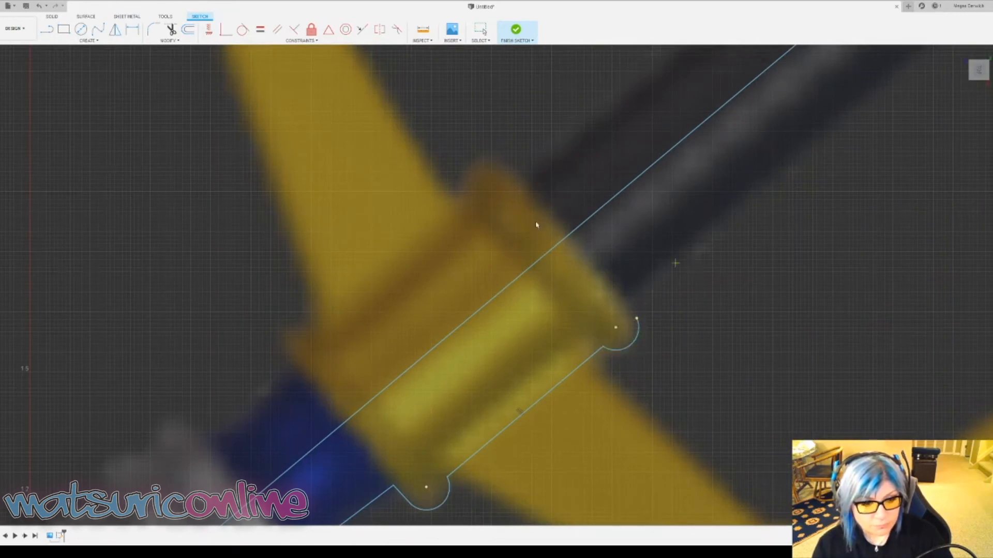
# - Continue the outline with a short line inward from the second rim arc and a line along the dark grip's lower edge to the far gold guard
pyautogui.press('l')
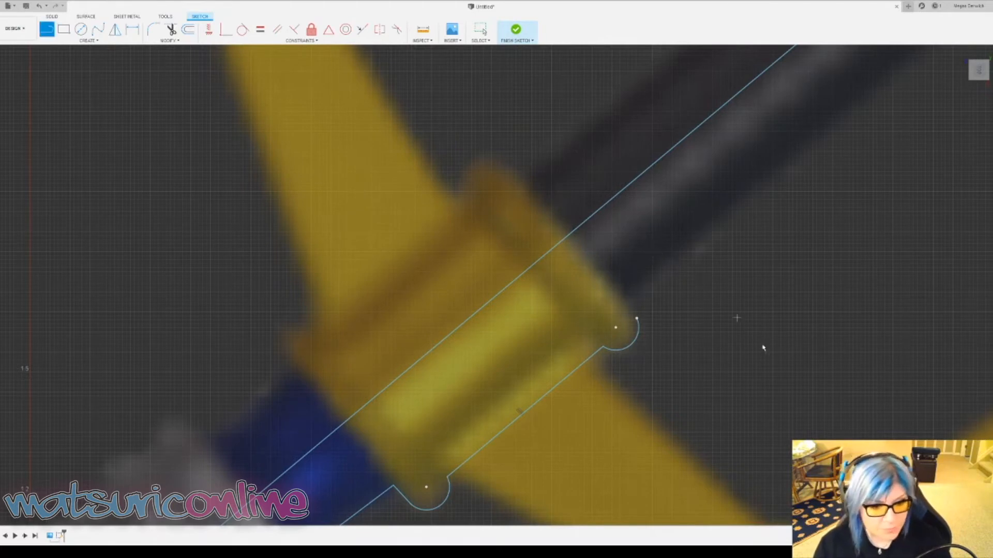
pyautogui.click(636, 319)
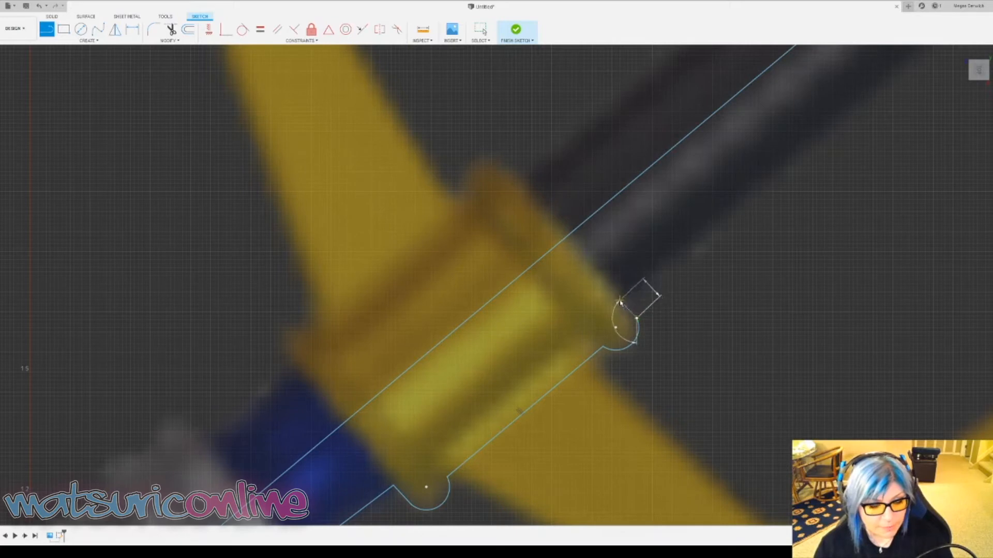
pyautogui.click(623, 303)
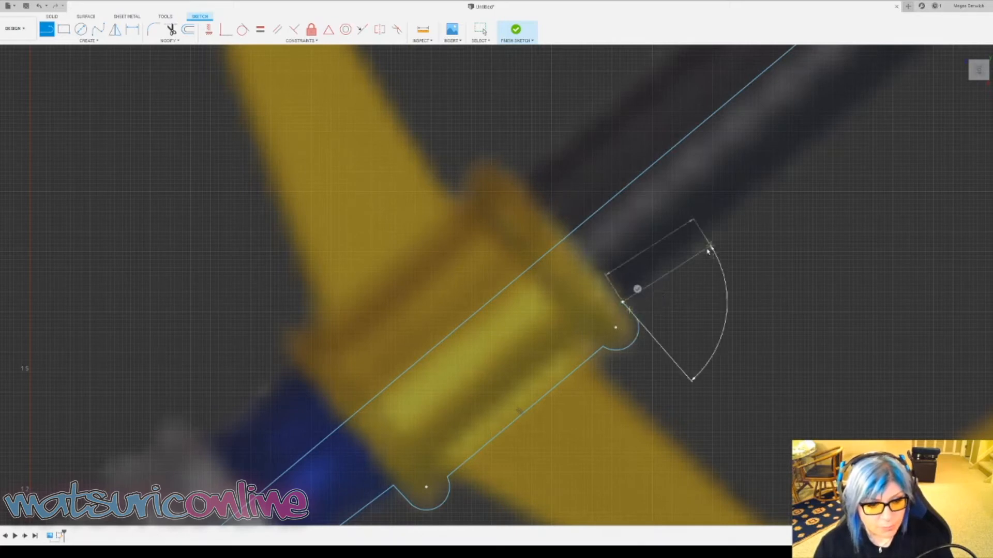
pyautogui.moveTo(718, 249)
pyautogui.mouseDown(button='middle')
pyautogui.moveTo(555, 346)
pyautogui.moveTo(456, 426)
pyautogui.mouseUp(button='middle')
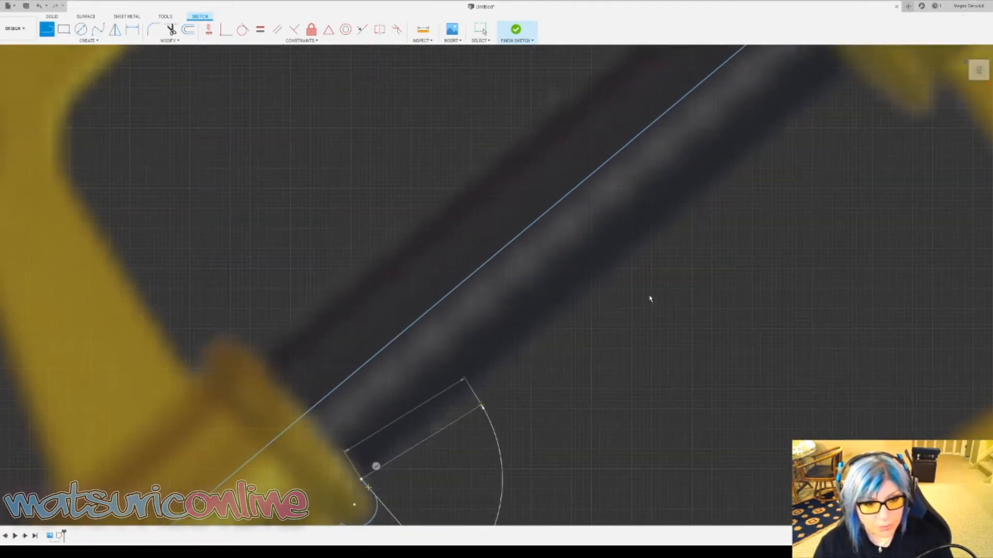
pyautogui.click(838, 74)
pyautogui.scroll(-4, 855, 84)
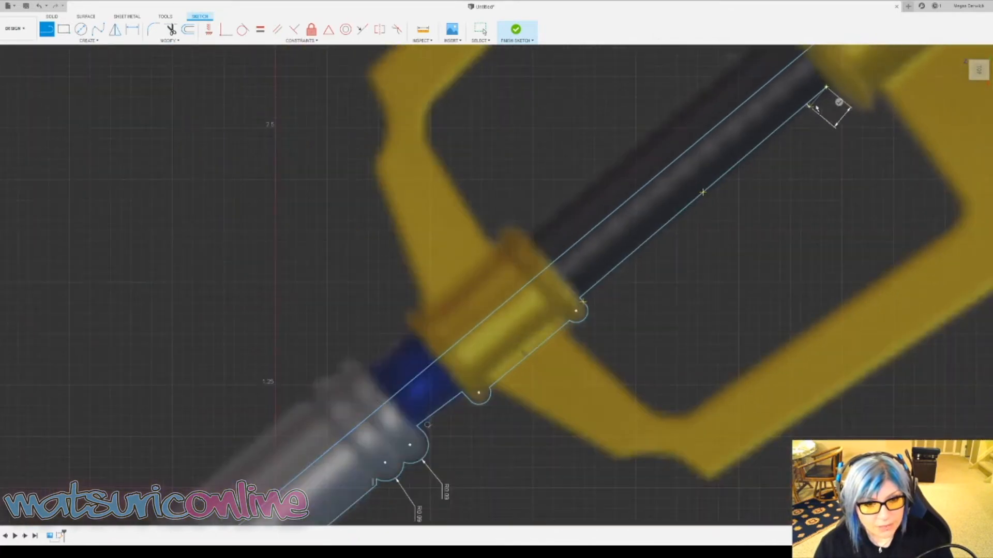
# - Draw a short line outward from the grip line's end along the far gold guard's near face
pyautogui.moveTo(766, 148); pyautogui.dragTo(562, 332, button='middle')
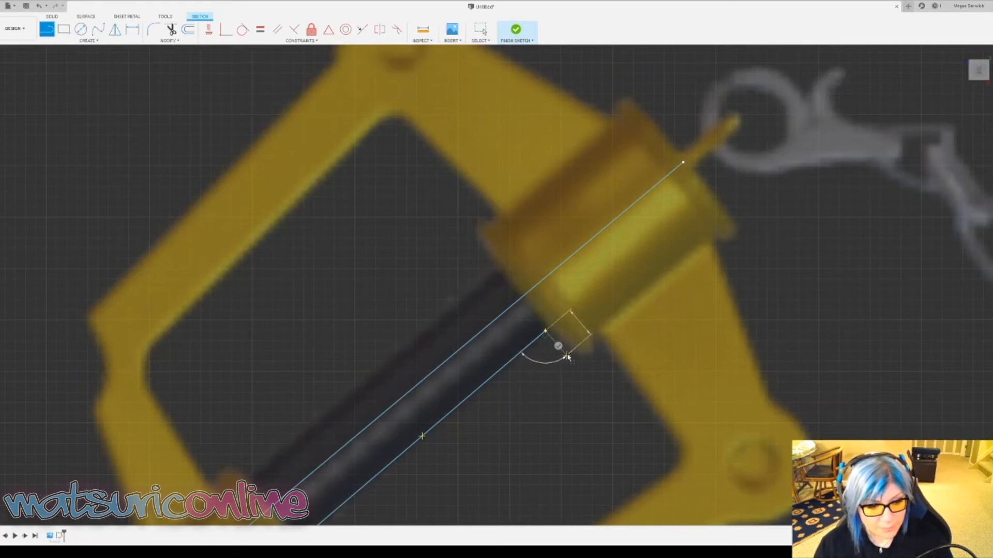
pyautogui.click(566, 355)
pyautogui.press('Escape')
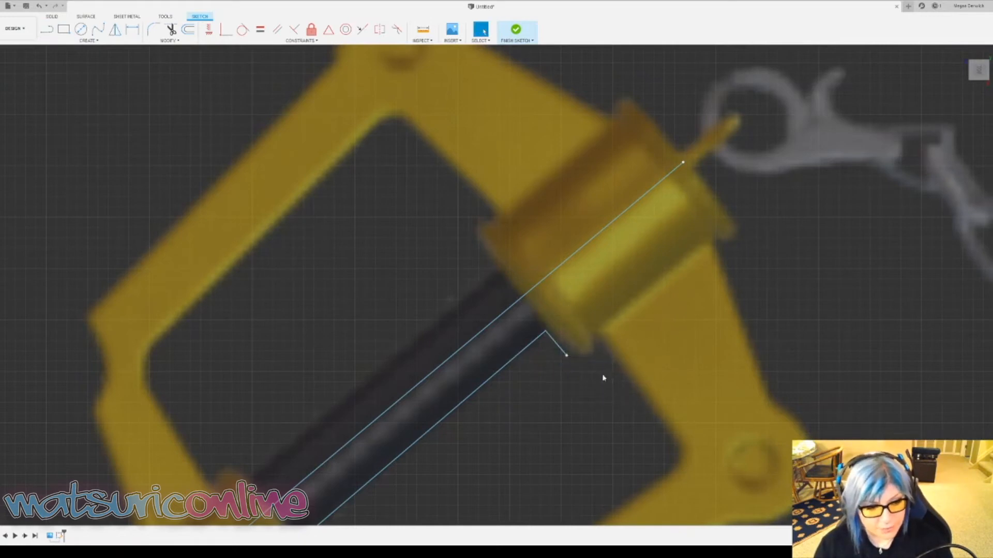
# - Sketch a three-point arc around the far gold guard's first rounded rim, starting from the end of the short outward line
pyautogui.click(80, 31)
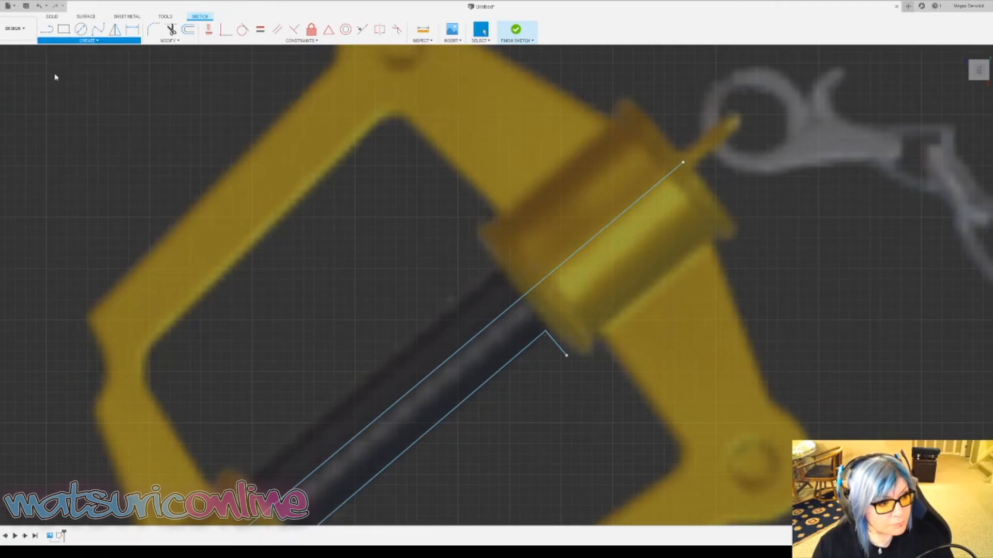
pyautogui.scroll(-3, 534, 334)
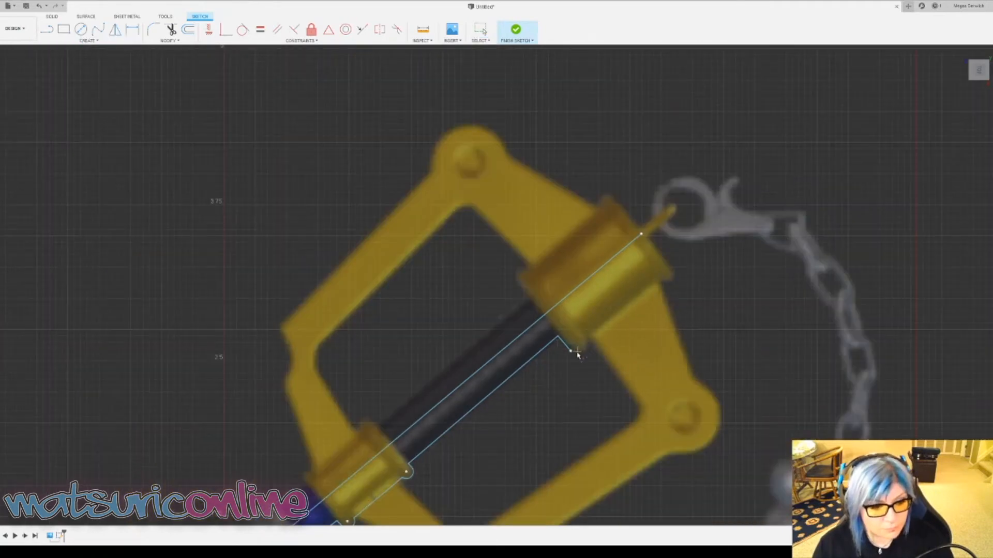
pyautogui.scroll(8, 579, 362)
pyautogui.click(541, 316)
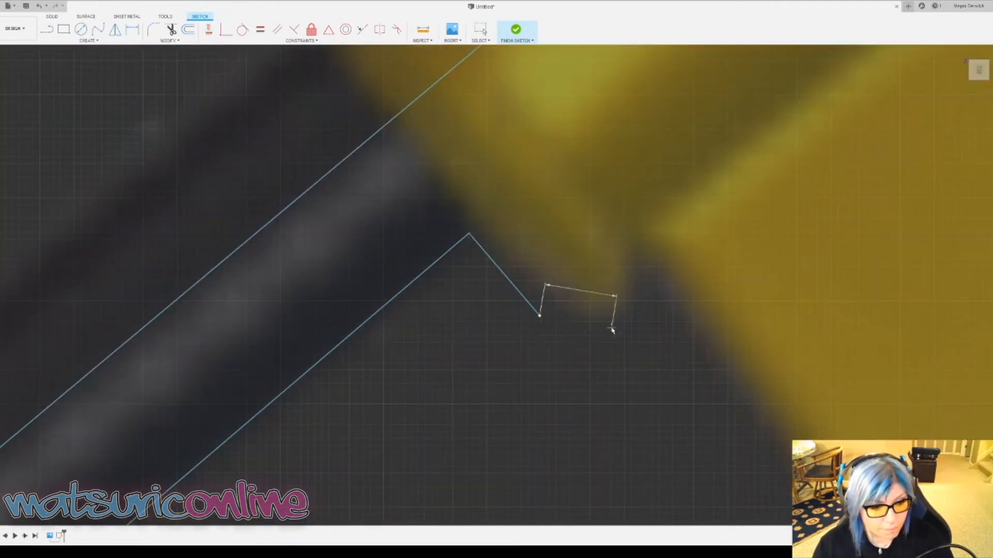
pyautogui.click(634, 248)
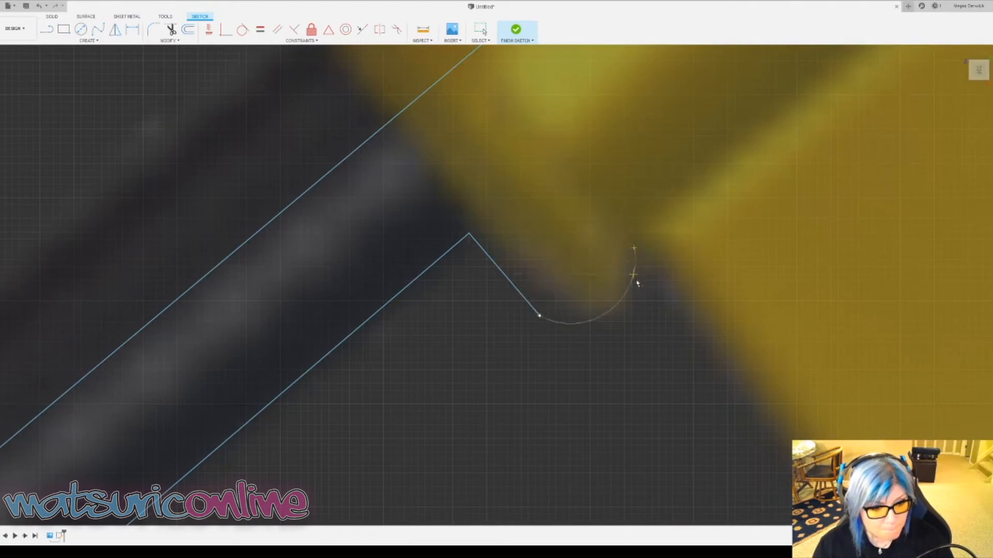
pyautogui.click(631, 310)
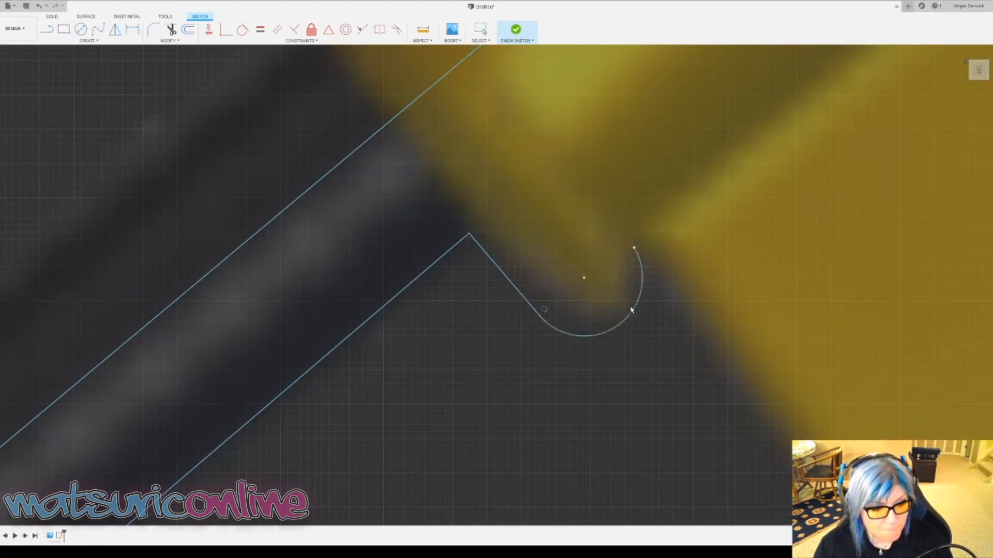
pyautogui.press('Escape')
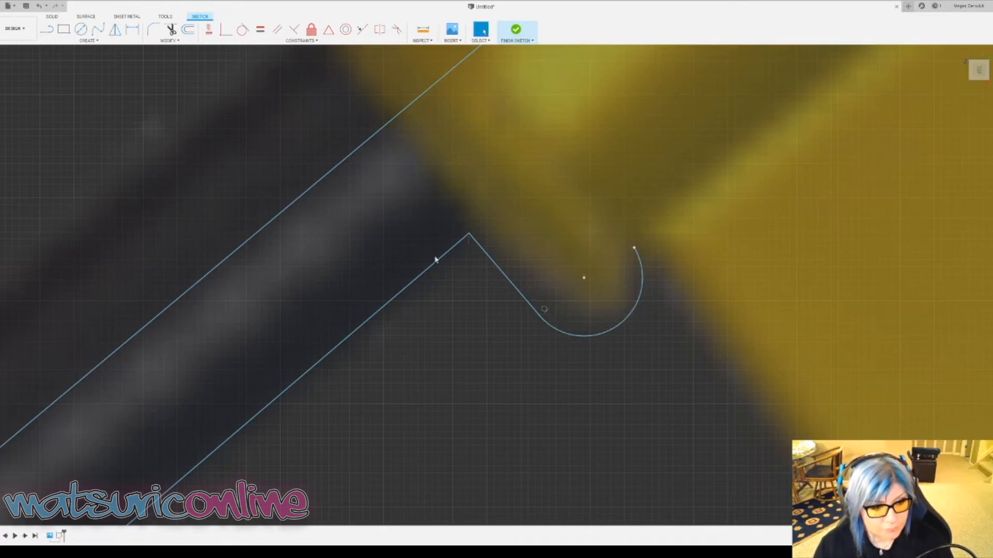
# - Draw a line from the rim arc's end along the far gold guard's lower edge to its outer rim
pyautogui.scroll(-5, 542, 305)
pyautogui.press('l')
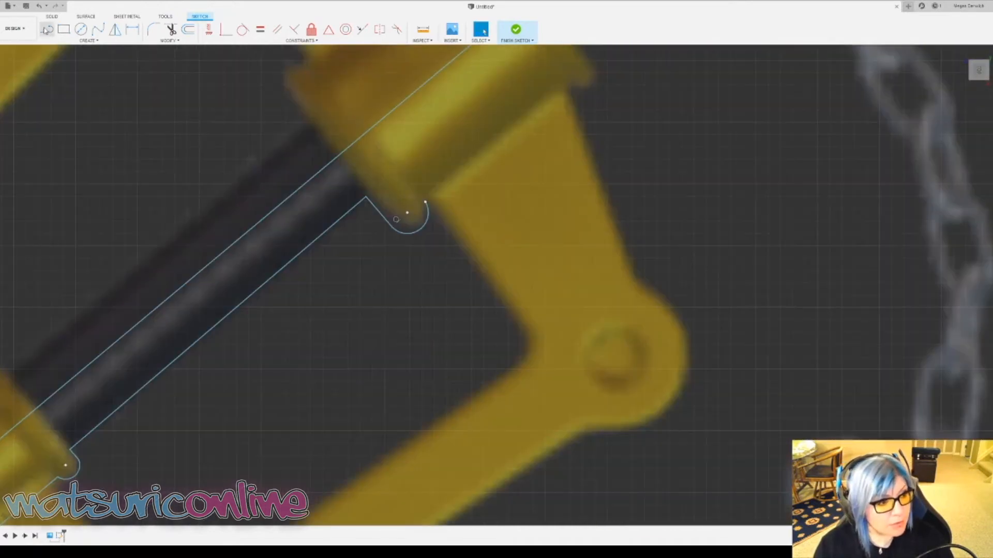
pyautogui.scroll(3, 459, 204)
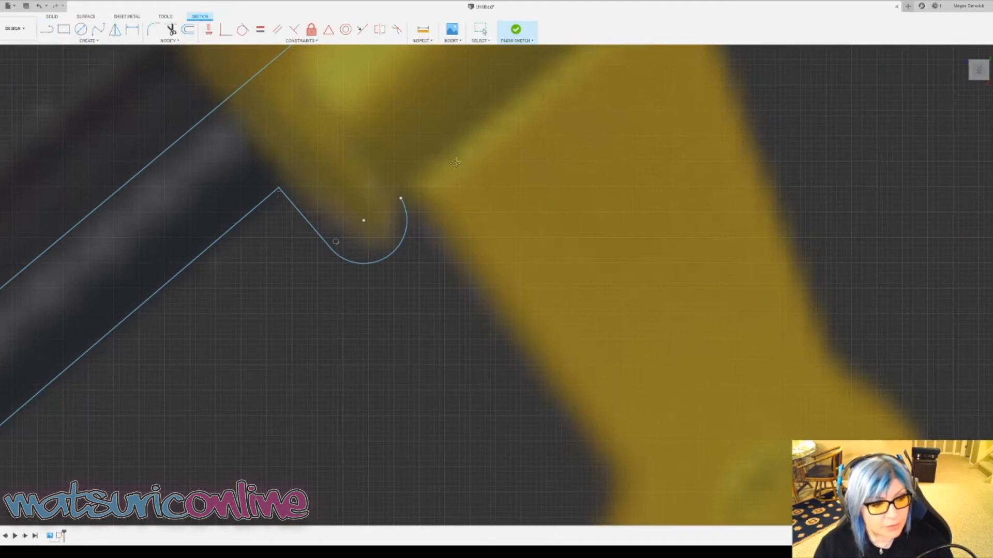
pyautogui.moveTo(438, 189); pyautogui.dragTo(329, 363, button='middle')
pyautogui.click(292, 372)
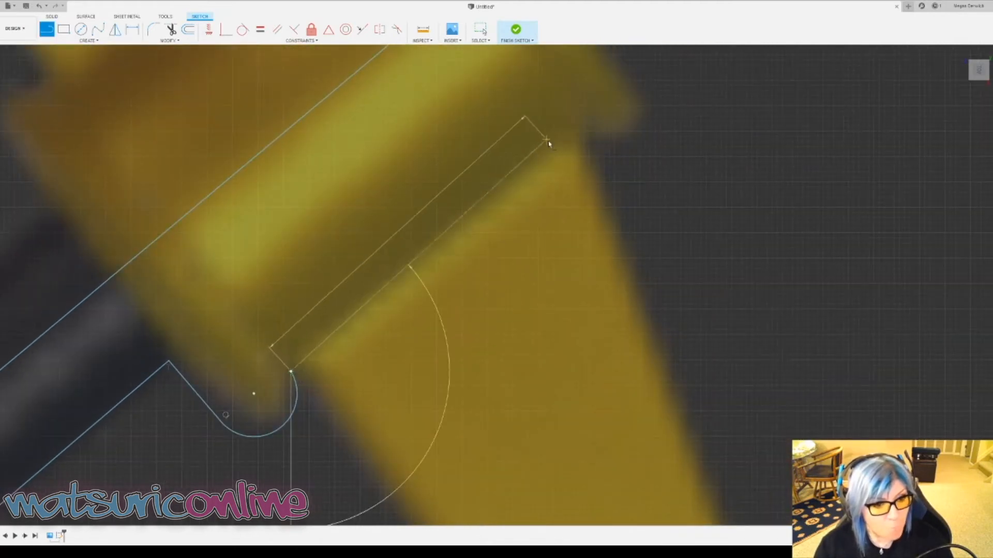
pyautogui.click(582, 128)
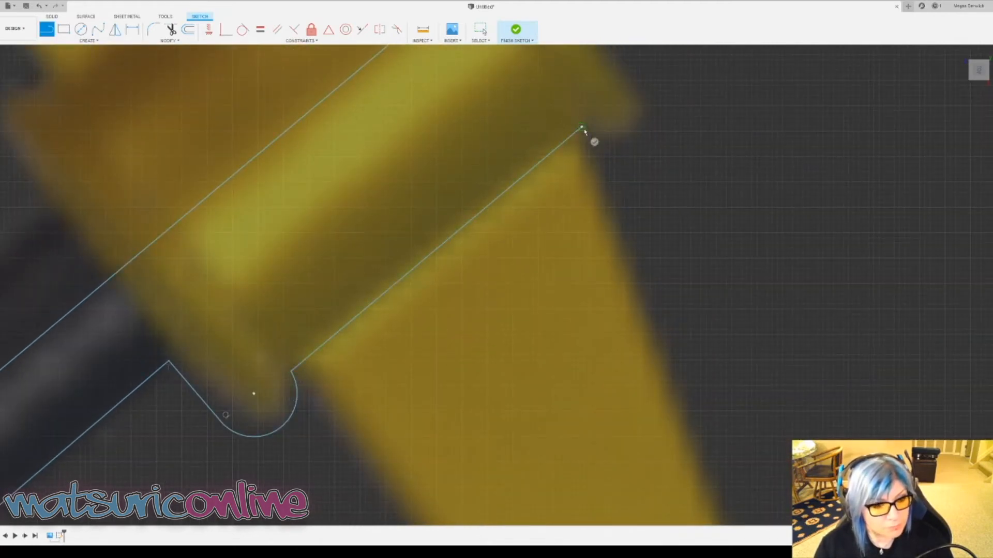
# - Draw a line from the centreline's upper end along the far gold guard's end face towards its outer rim
pyautogui.press('F6')
pyautogui.scroll(10, 662, 142)
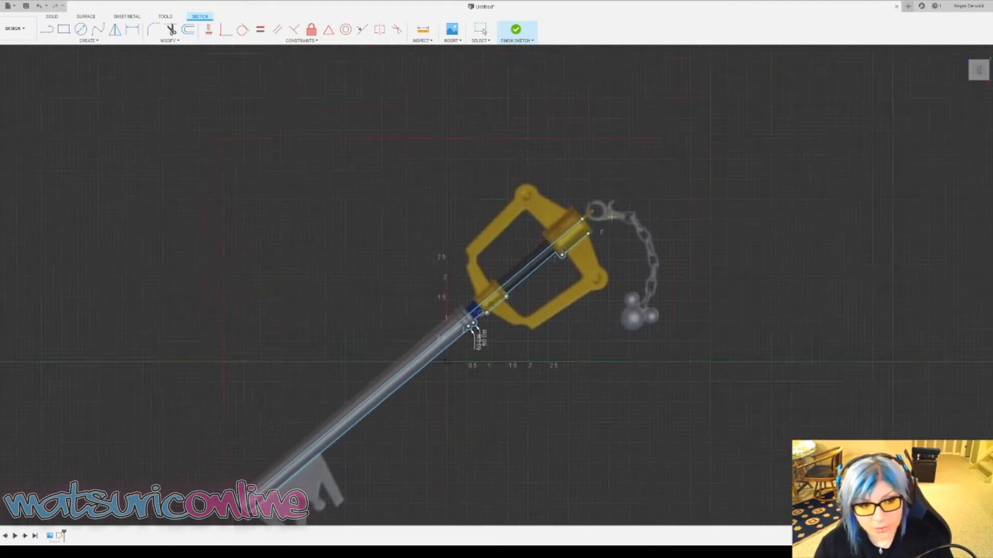
pyautogui.scroll(4, 448, 363)
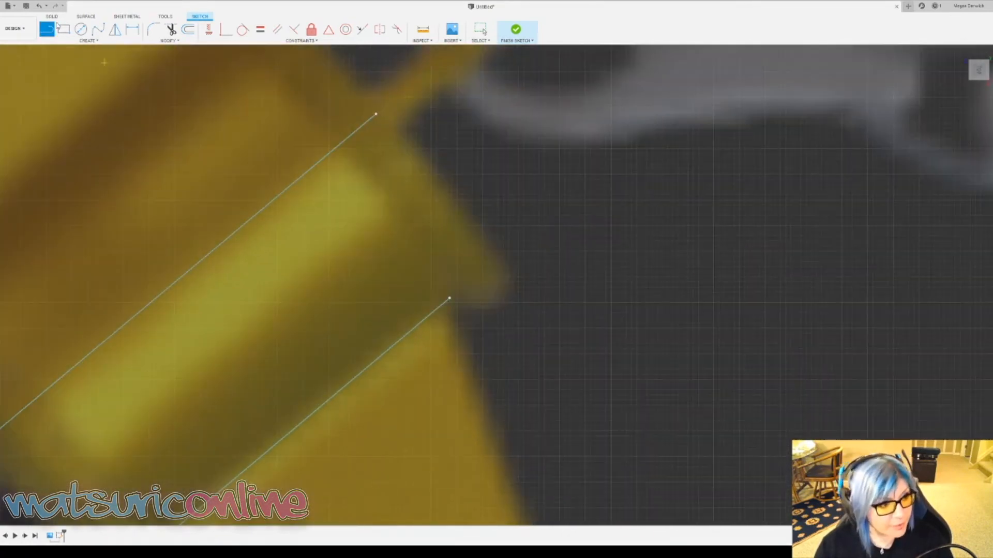
pyautogui.click(376, 114)
pyautogui.click(401, 94)
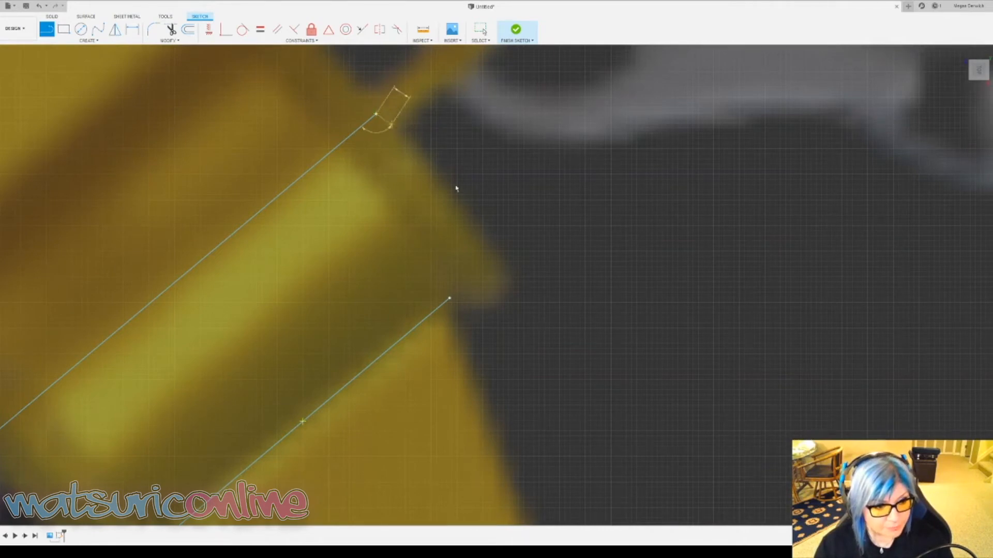
pyautogui.click(523, 233)
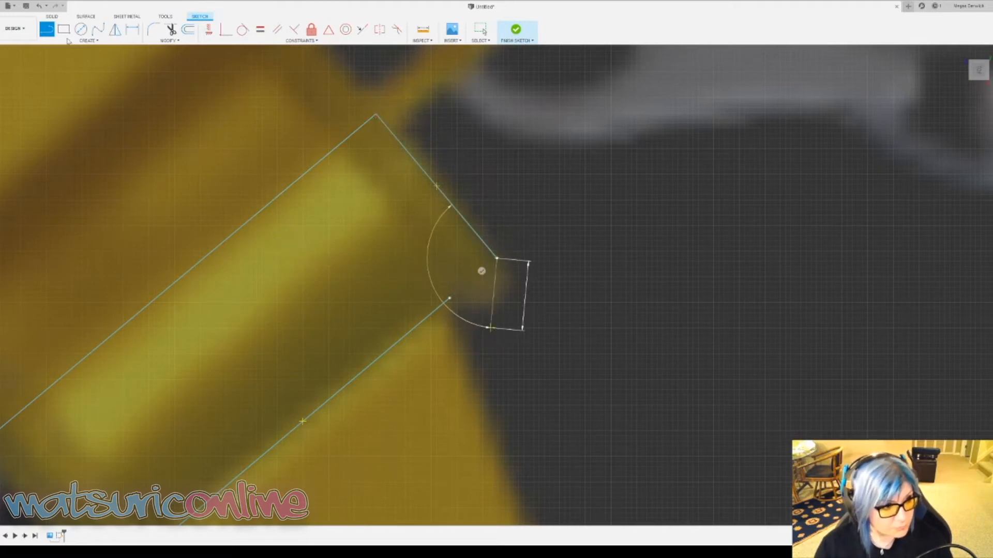
pyautogui.press('Escape')
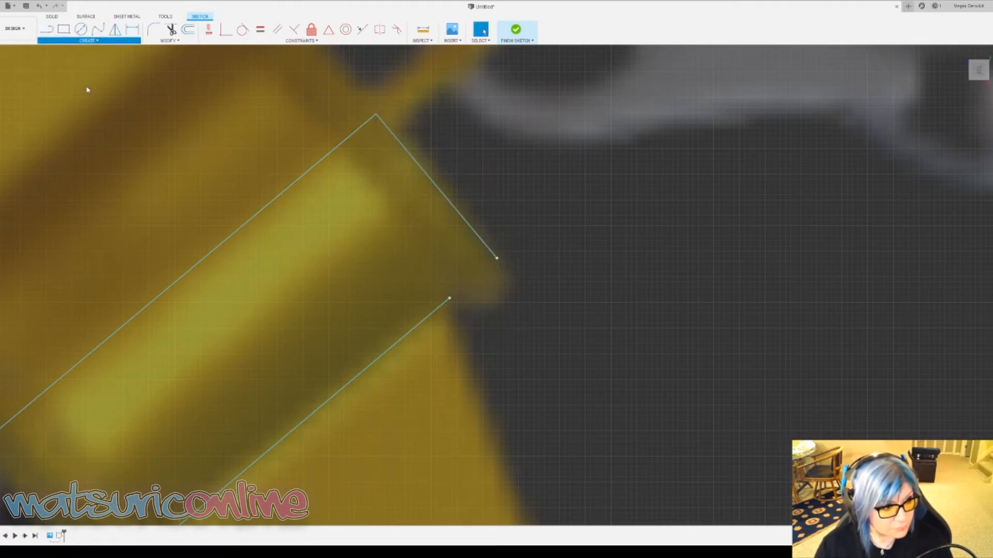
# - Close the profile with a three-point arc around the far guard's outer rim, joining its edge line to the end-face line
pyautogui.click(141, 85)
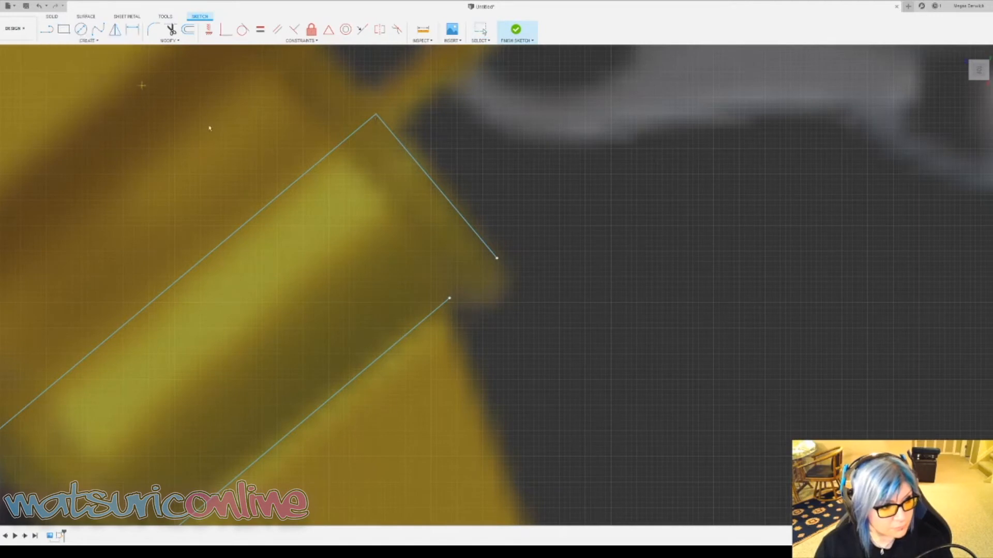
pyautogui.click(449, 299)
pyautogui.click(497, 257)
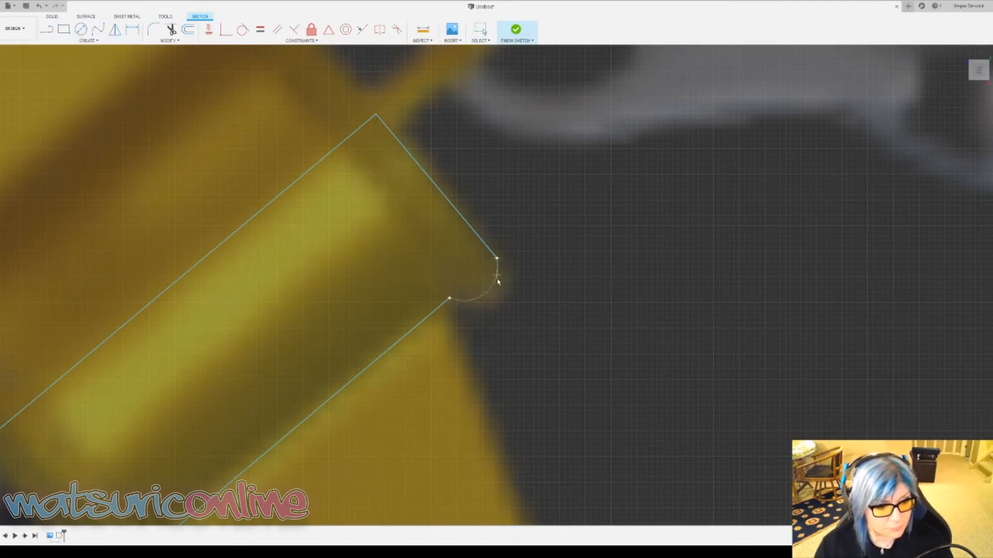
pyautogui.click(501, 297)
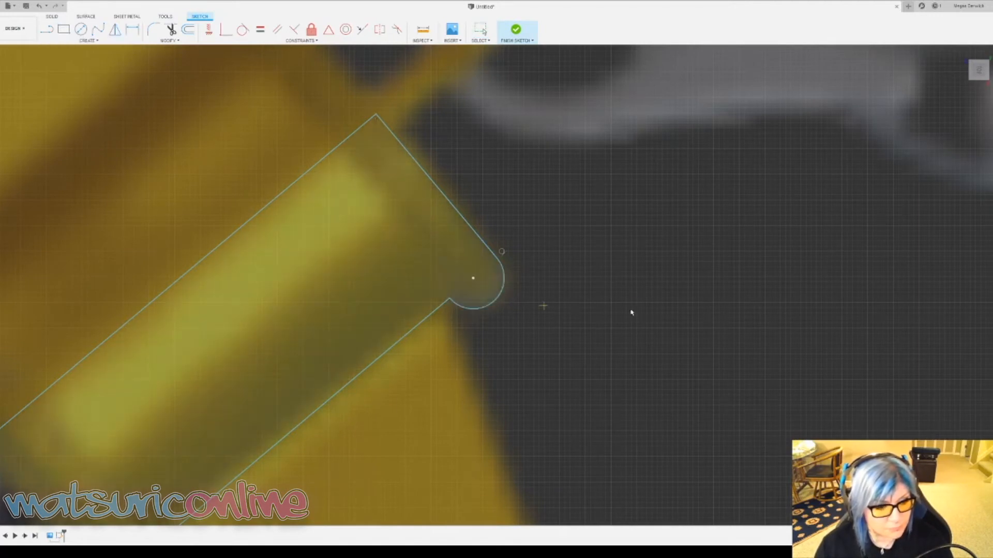
# - Shift the short line between the grip and the far guard's first rim arc inward to fit the reference image more closely
pyautogui.scroll(-5, 619, 297)
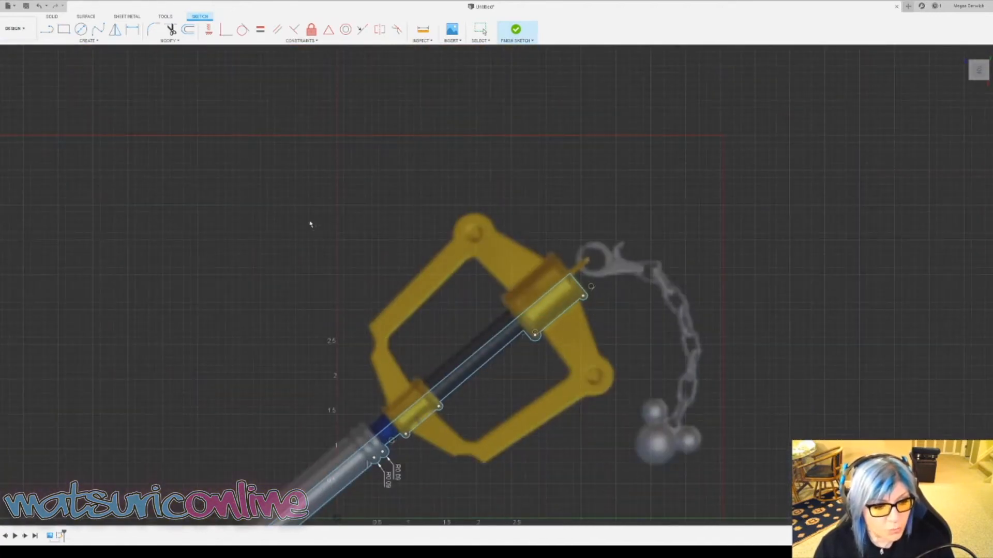
pyautogui.moveTo(465, 337)
pyautogui.mouseDown(button='middle')
pyautogui.moveTo(552, 190)
pyautogui.moveTo(616, 166)
pyautogui.mouseUp(button='middle')
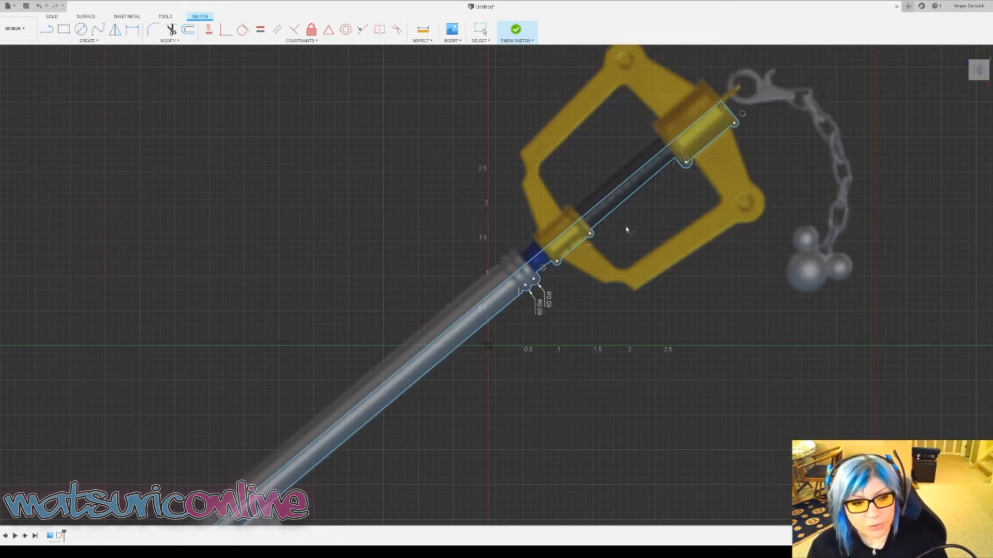
pyautogui.scroll(4, 683, 145)
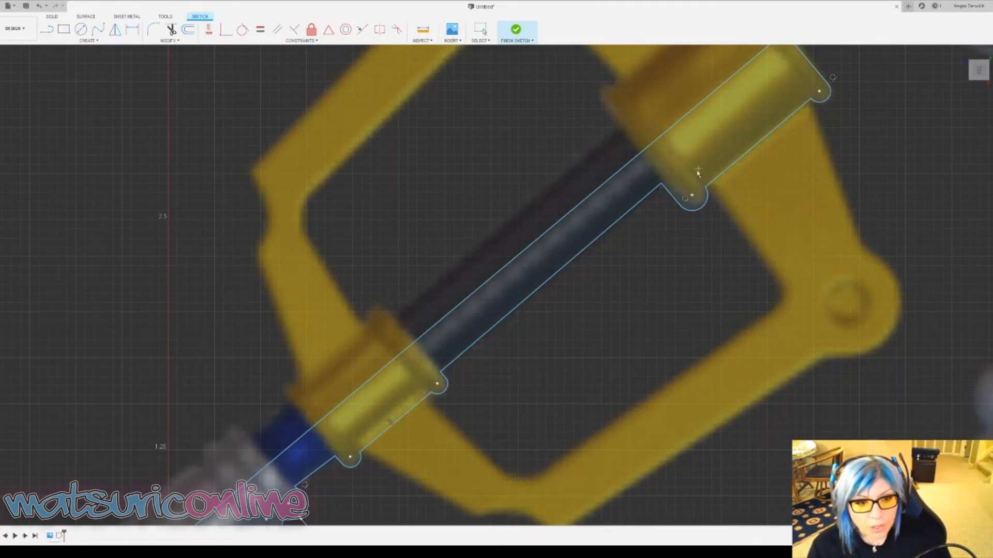
pyautogui.moveTo(743, 145); pyautogui.dragTo(654, 250, button='middle')
pyautogui.scroll(-4, 609, 277)
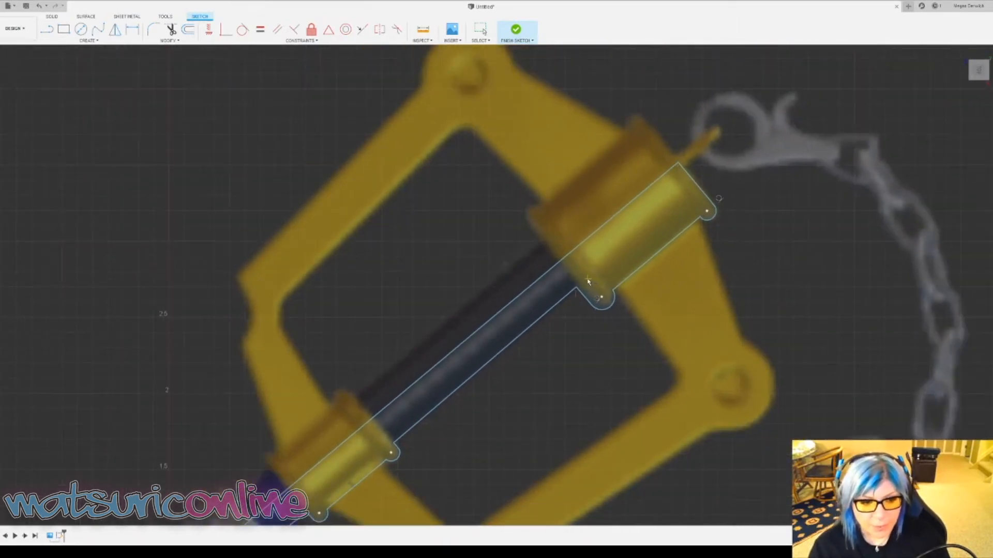
pyautogui.scroll(8, 589, 284)
pyautogui.scroll(2, 636, 243)
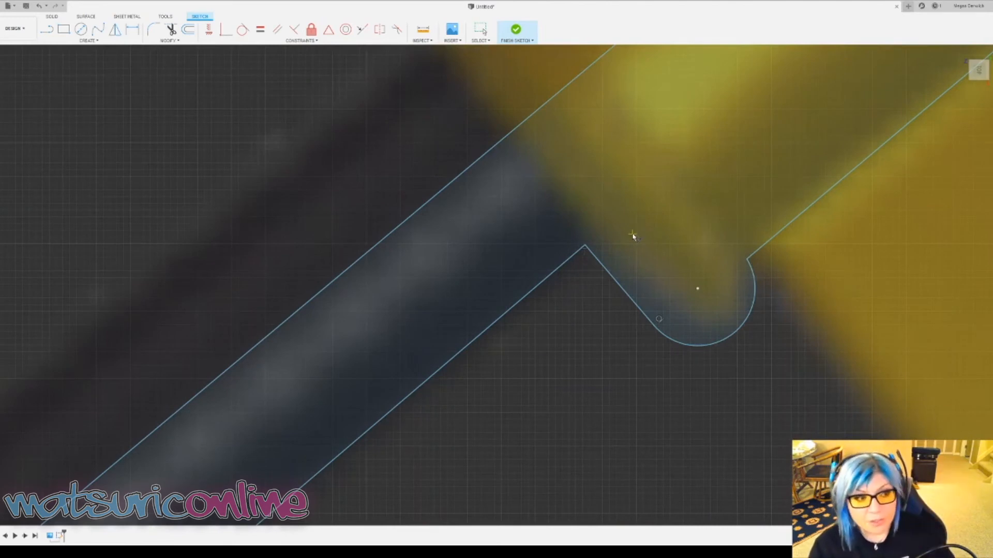
pyautogui.press('Escape')
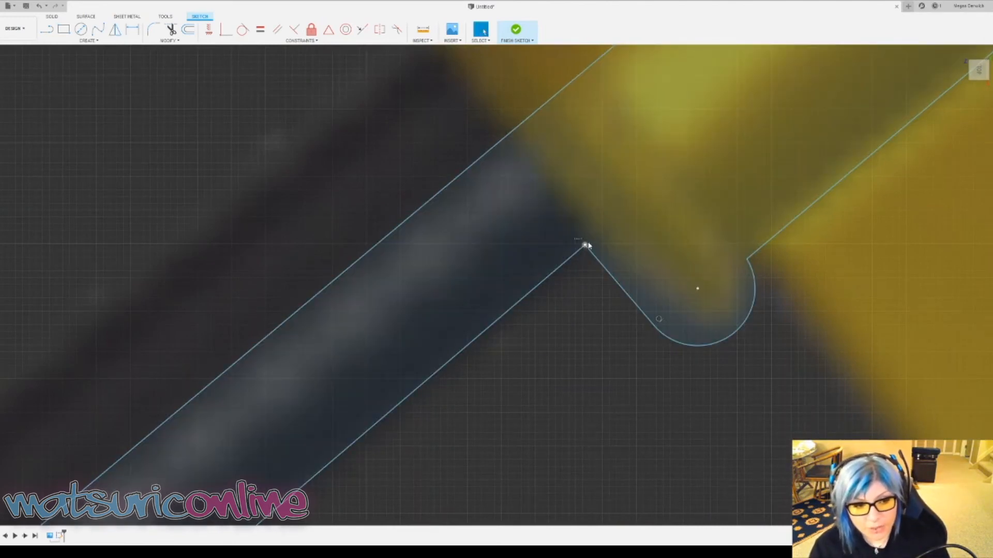
pyautogui.moveTo(586, 245)
pyautogui.mouseDown()
pyautogui.moveTo(599, 239)
pyautogui.moveTo(564, 266)
pyautogui.moveTo(587, 246)
pyautogui.mouseUp()
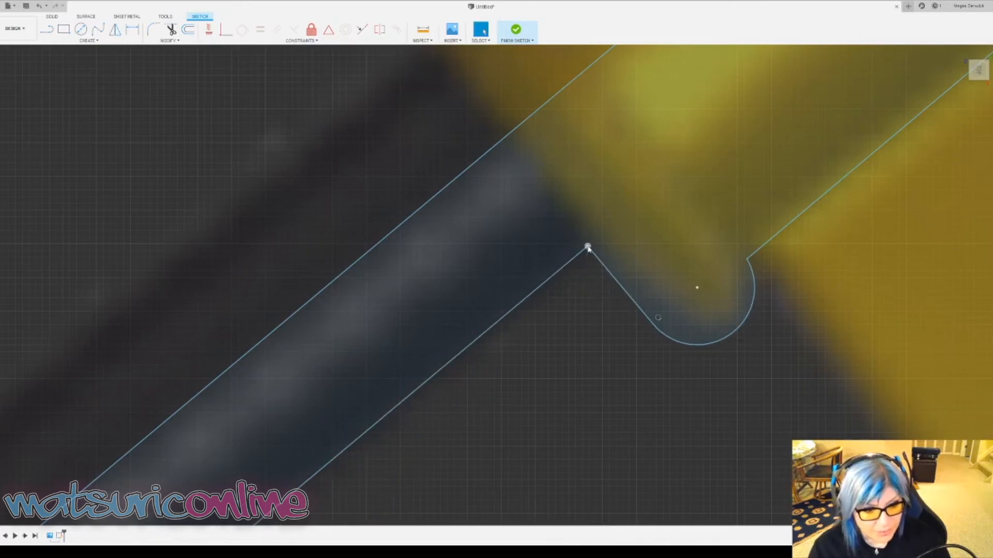
pyautogui.hotkey('ctrl', 'z')
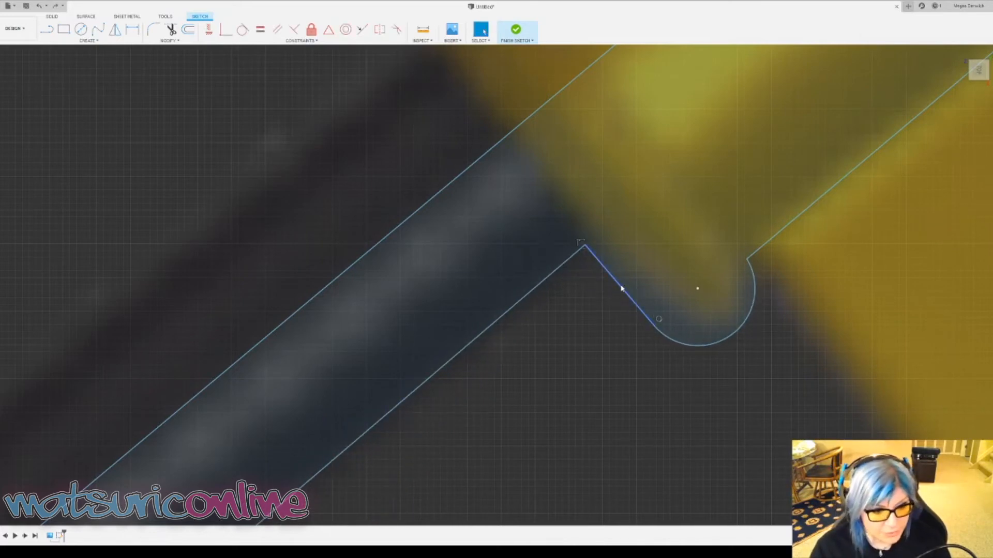
pyautogui.moveTo(621, 288); pyautogui.dragTo(632, 283)
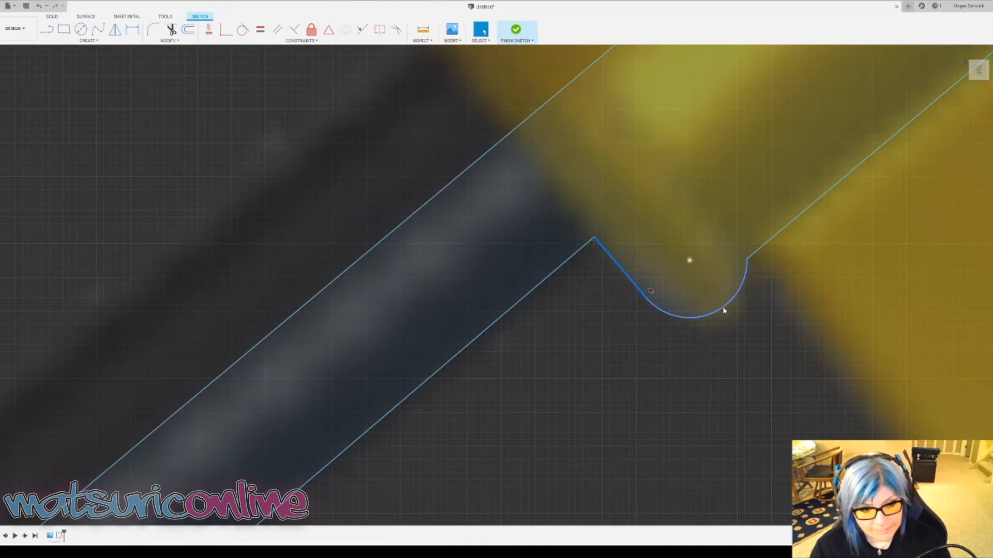
# - Apply a Parallel constraint between the shaft's lower edge line and the dark grip's lower edge line
pyautogui.scroll(-5, 744, 331)
pyautogui.scroll(-3, 752, 338)
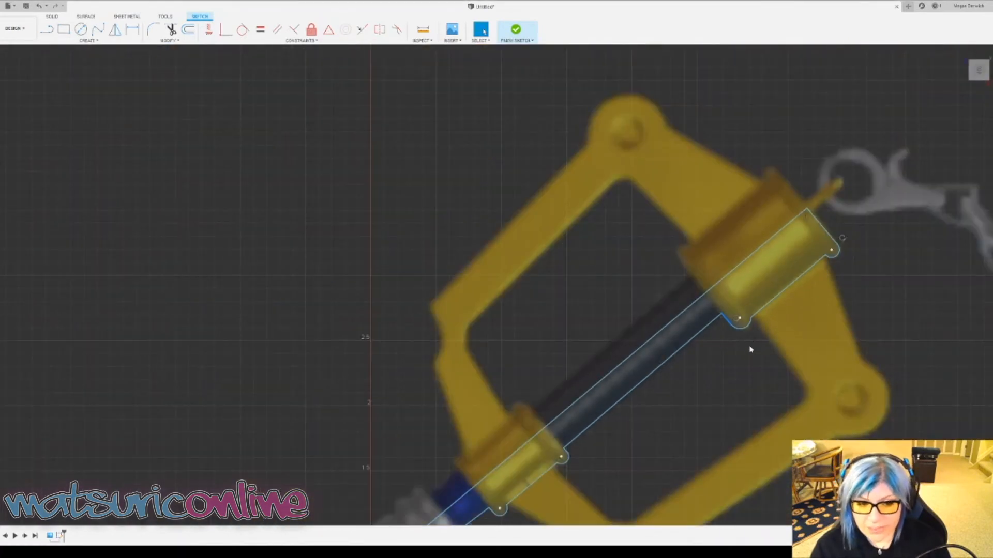
pyautogui.scroll(-5, 751, 350)
pyautogui.scroll(-1, 701, 416)
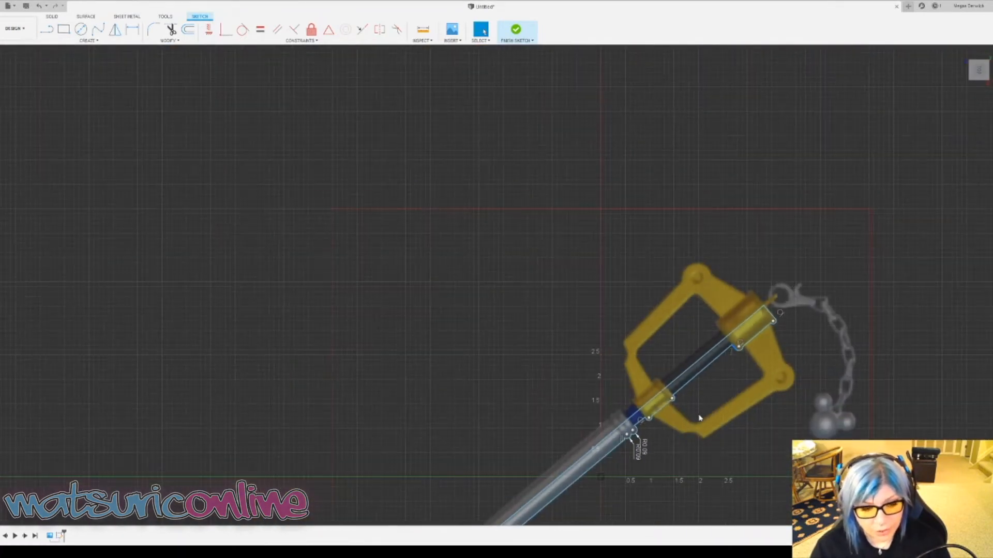
pyautogui.moveTo(694, 417)
pyautogui.mouseDown(button='middle')
pyautogui.moveTo(632, 436)
pyautogui.moveTo(618, 223)
pyautogui.moveTo(637, 257)
pyautogui.mouseUp(button='middle')
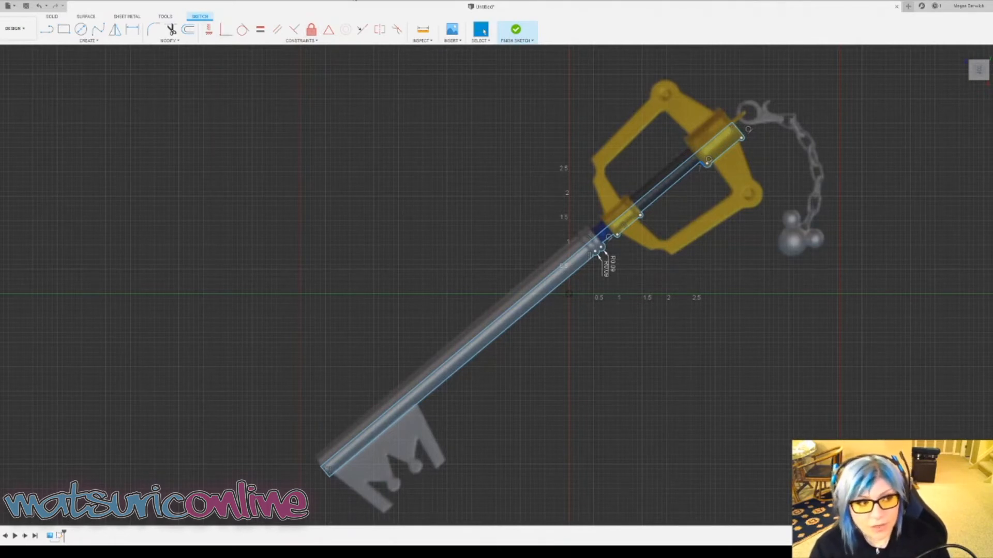
pyautogui.click(277, 29)
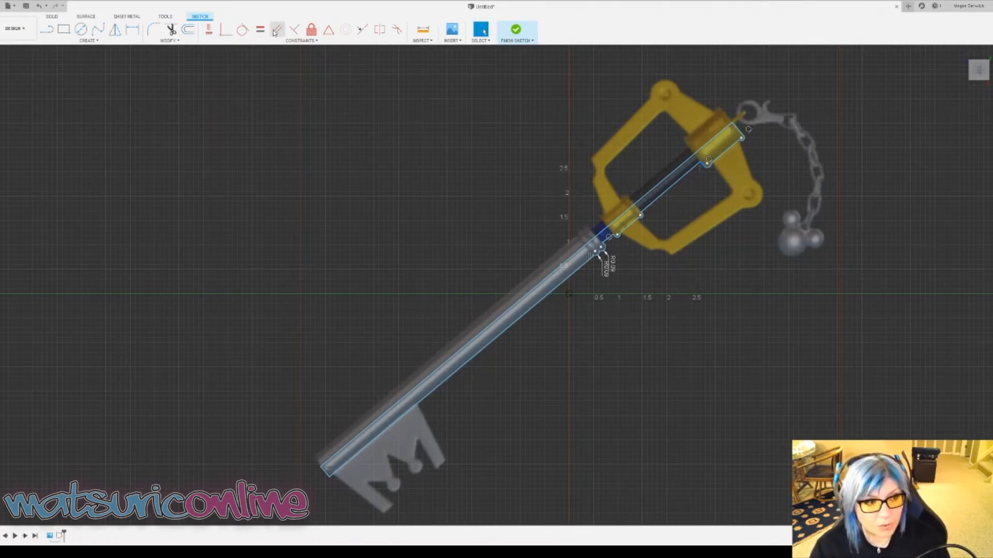
pyautogui.click(478, 339)
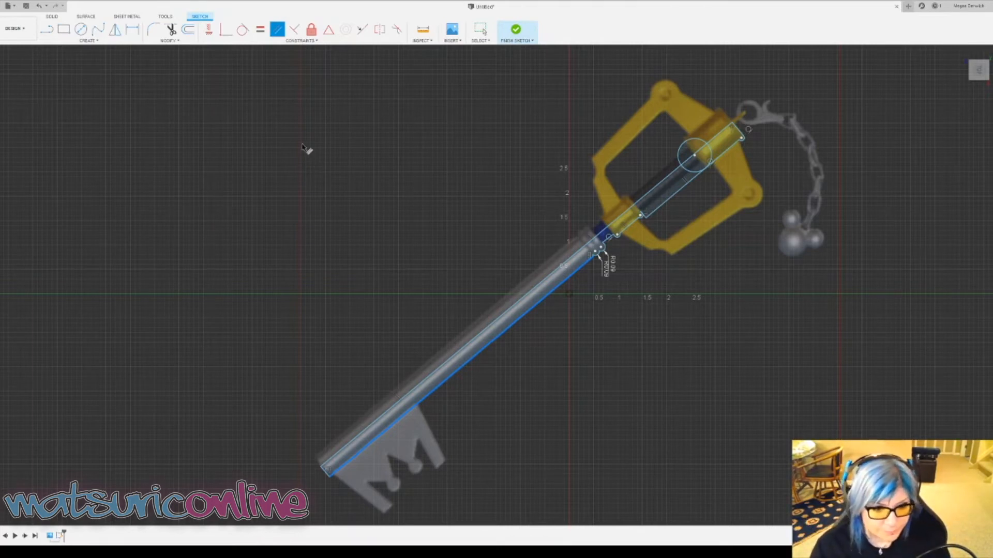
pyautogui.press('Escape')
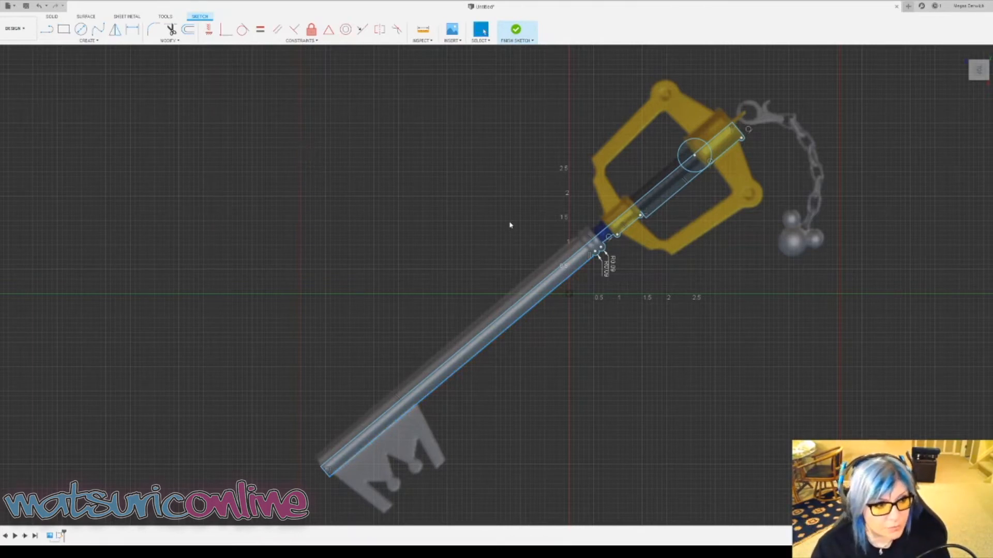
# - Undo the last Parallel constraint on the grip's lower edge, and try applying Parallel between the shaft's lower edge and the centreline
pyautogui.hotkey('ctrl', 'z')
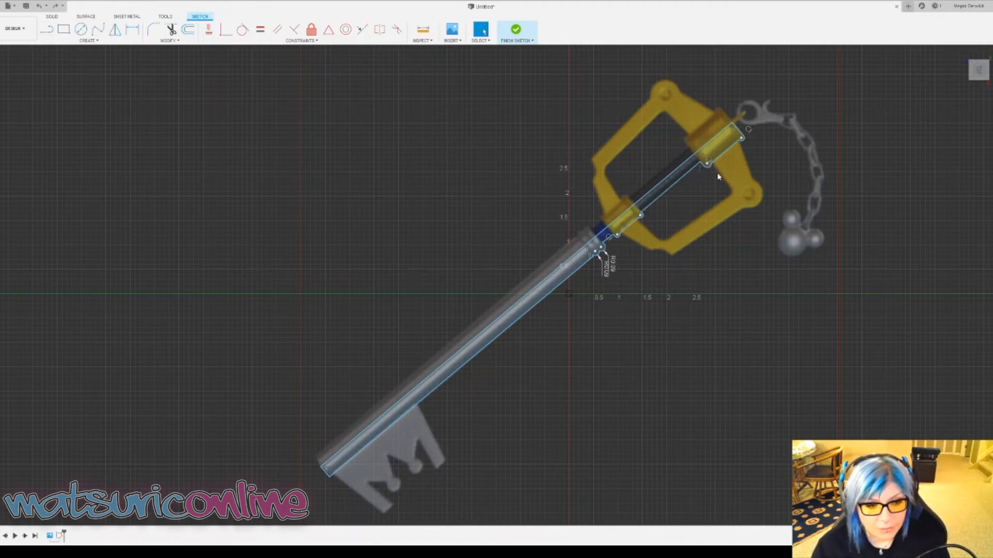
pyautogui.click(260, 28)
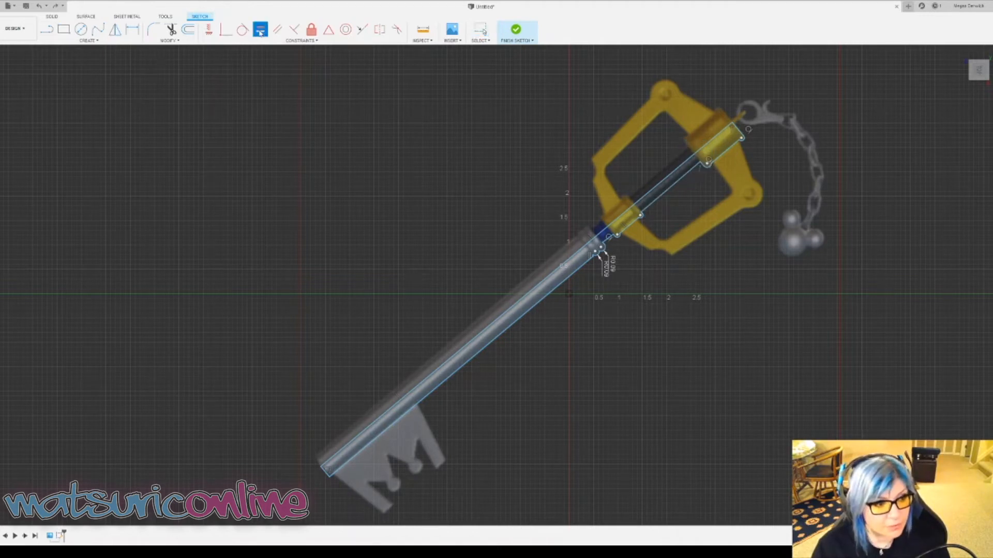
pyautogui.click(277, 29)
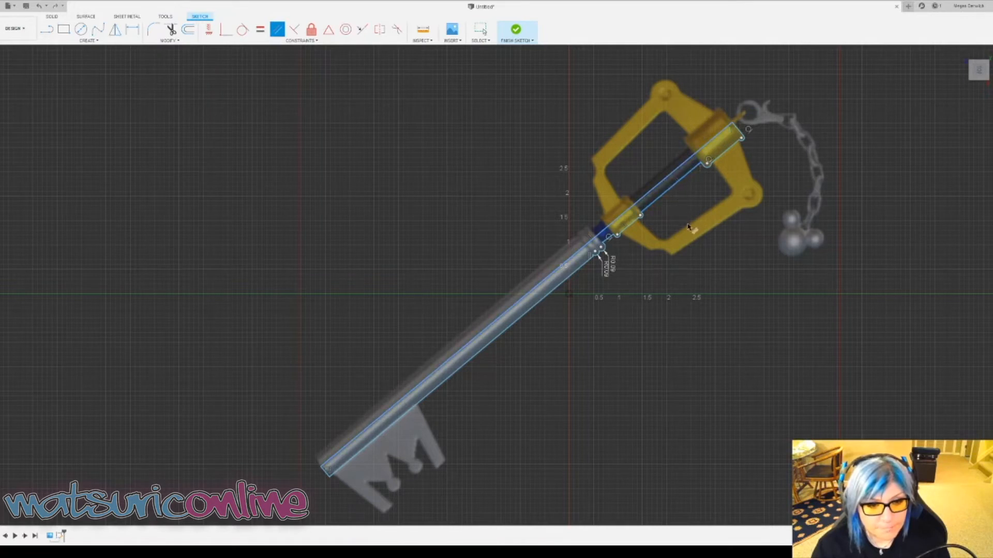
pyautogui.click(500, 337)
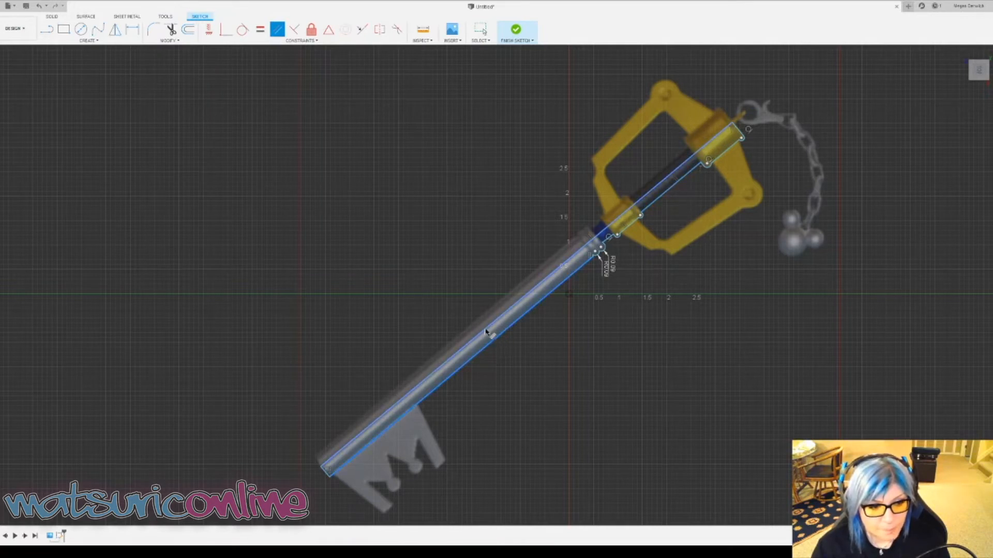
pyautogui.press('Escape')
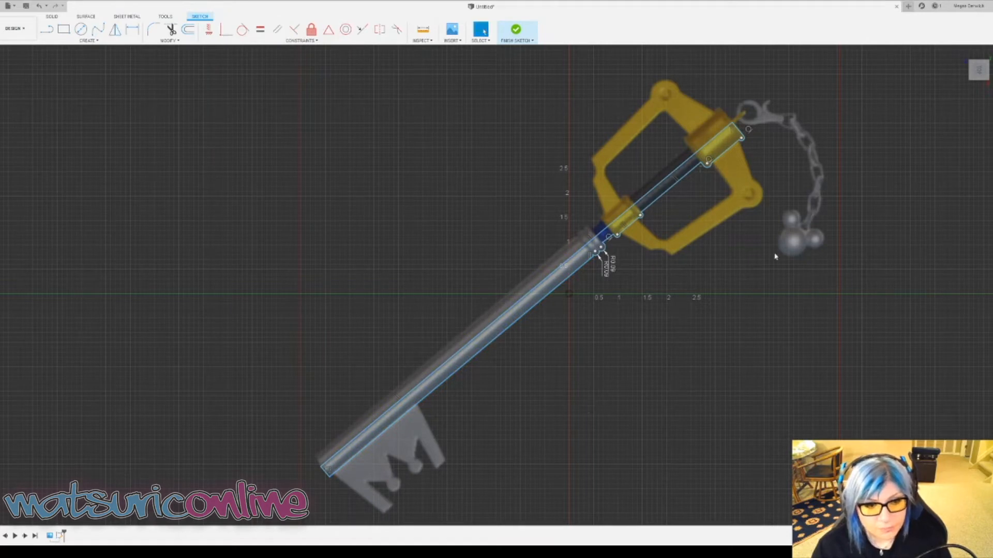
# - Finish the sketch and revolve the closed half profile a full turn around its long centreline into a solid keyblade body
pyautogui.scroll(3, 778, 137)
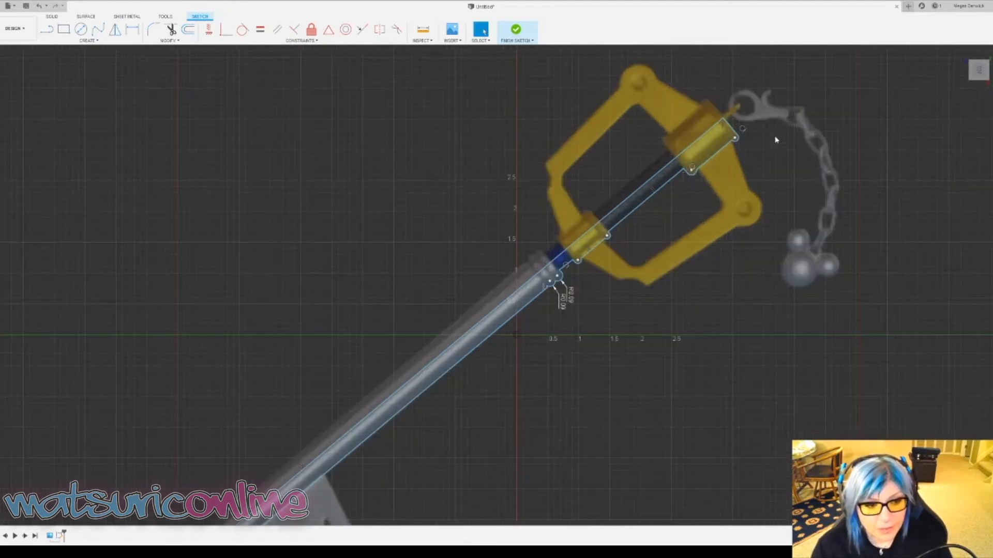
pyautogui.scroll(-2, 776, 133)
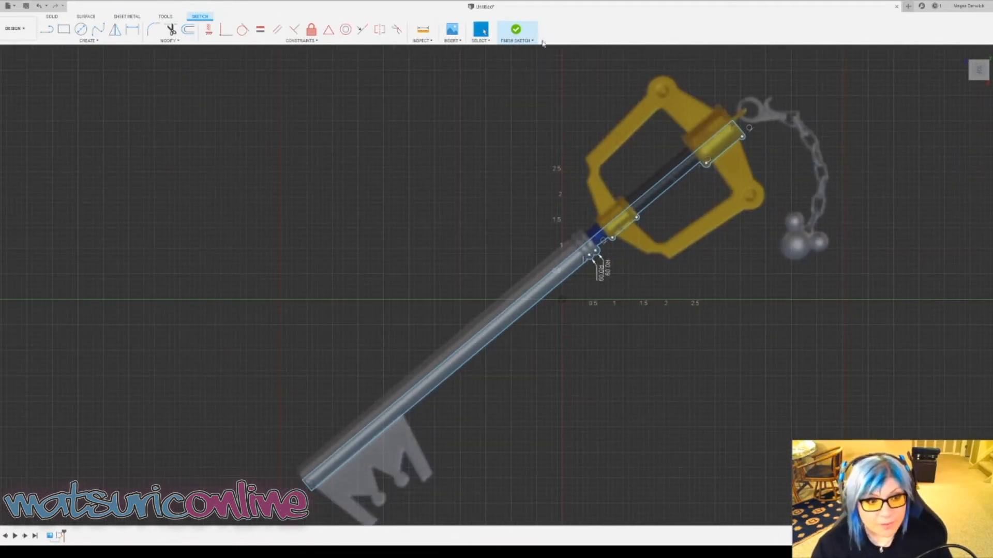
pyautogui.click(516, 30)
pyautogui.scroll(-3, 587, 340)
pyautogui.scroll(3, 588, 340)
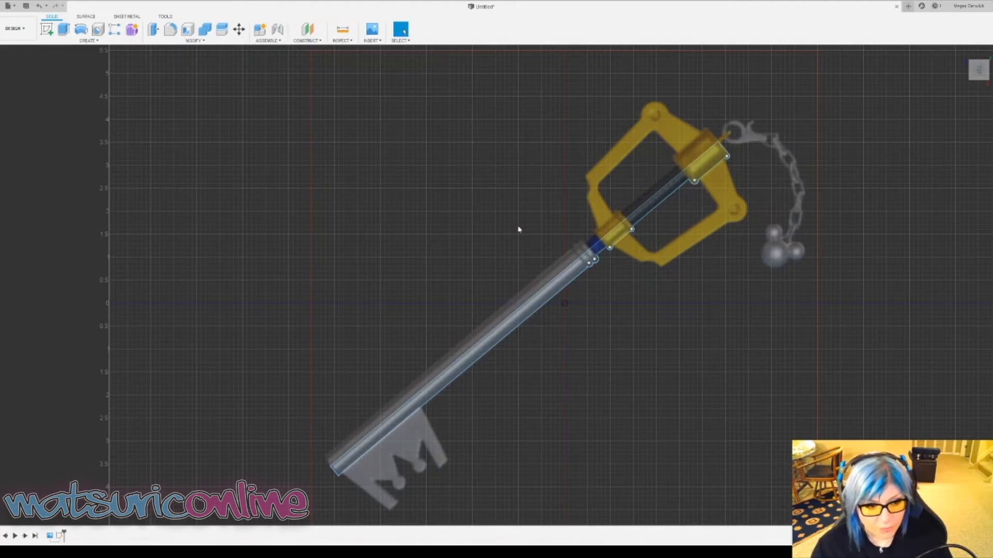
pyautogui.scroll(-3, 549, 343)
pyautogui.scroll(3, 544, 351)
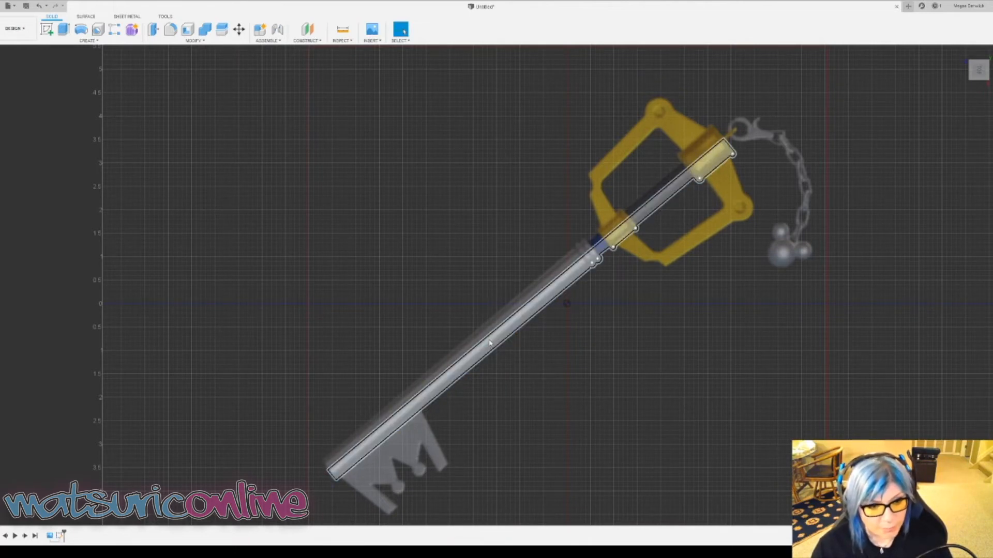
pyautogui.click(82, 30)
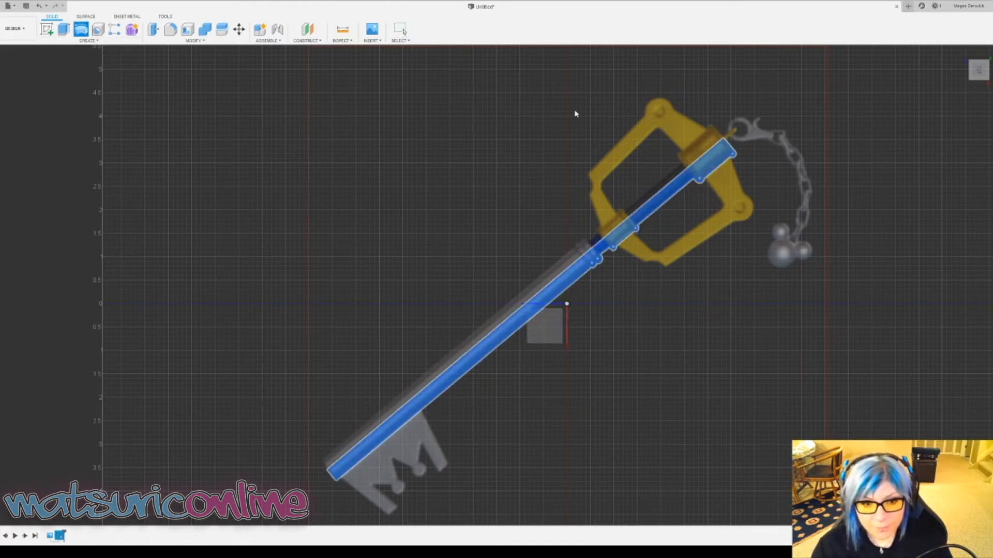
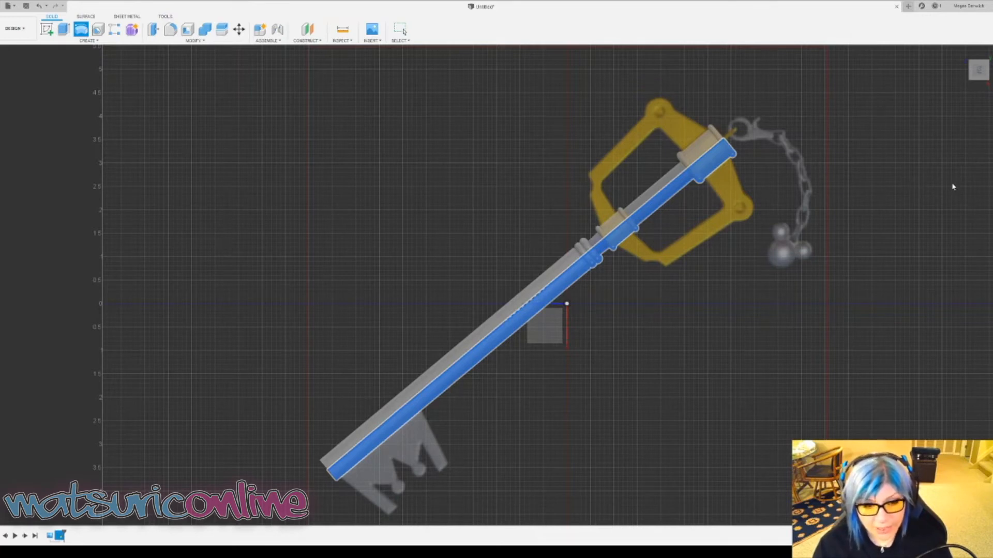
pyautogui.press('Return')
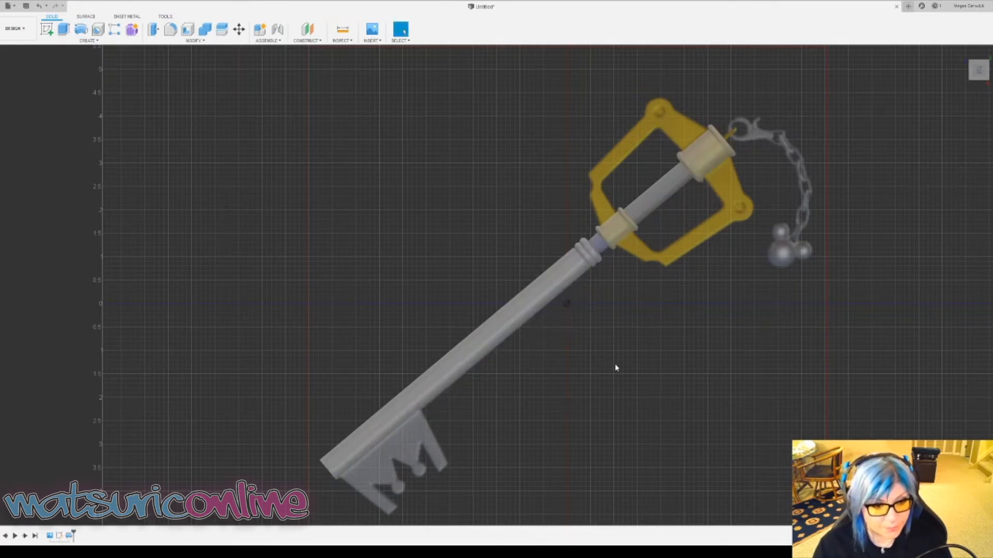
# - Examine the revolved keyblade body from several angles, checking its roundness and how the shaft sits on the reference image
pyautogui.scroll(-5, 627, 266)
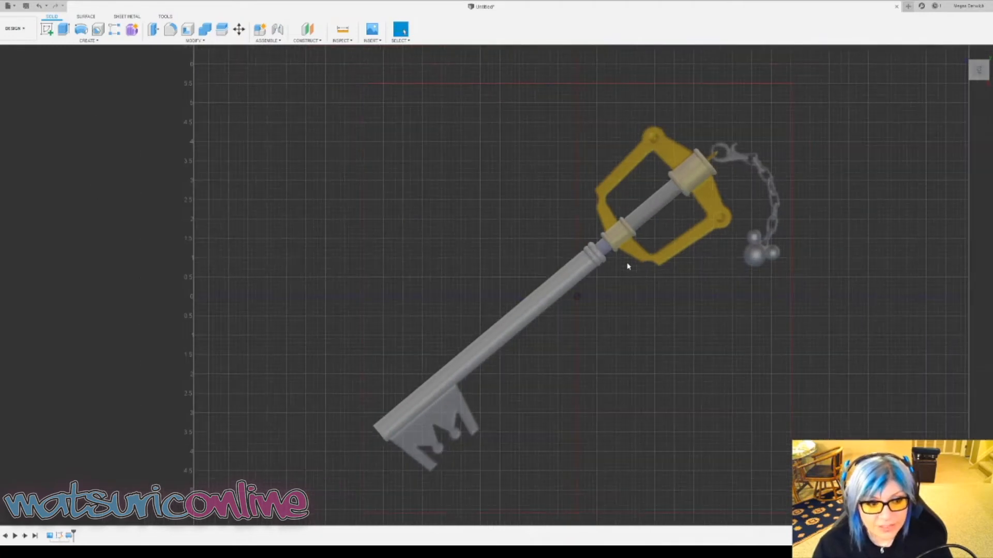
pyautogui.scroll(3, 623, 269)
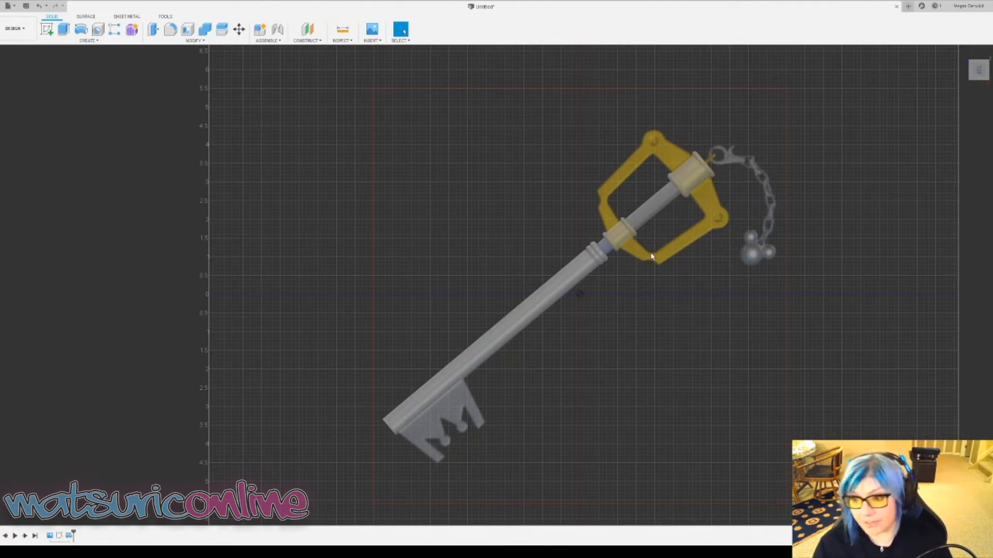
pyautogui.keyDown('shift'); pyautogui.moveTo(616, 317); pyautogui.dragTo(633, 274, button='middle'); pyautogui.keyUp('shift')
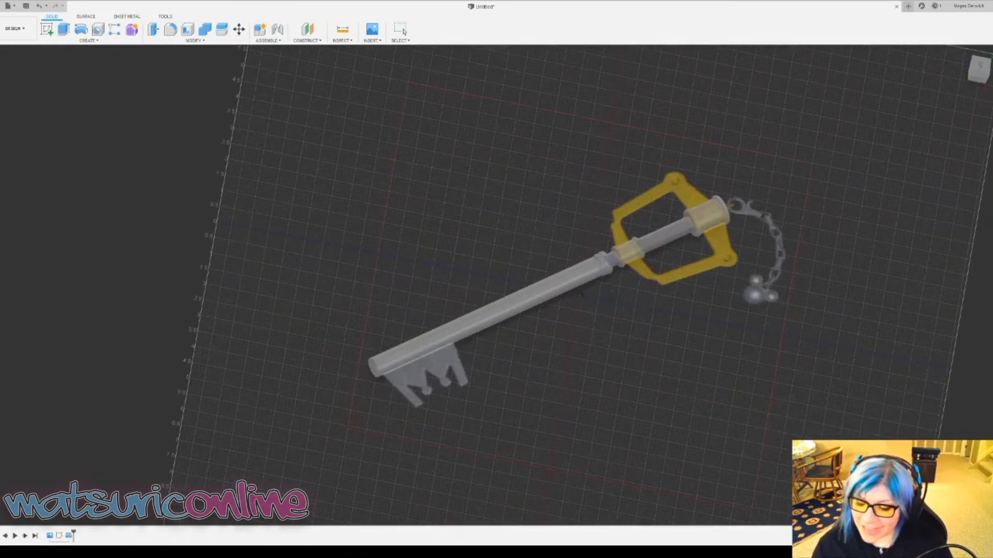
pyautogui.keyDown('shift'); pyautogui.moveTo(580, 294); pyautogui.dragTo(580, 252, button='middle'); pyautogui.keyUp('shift')
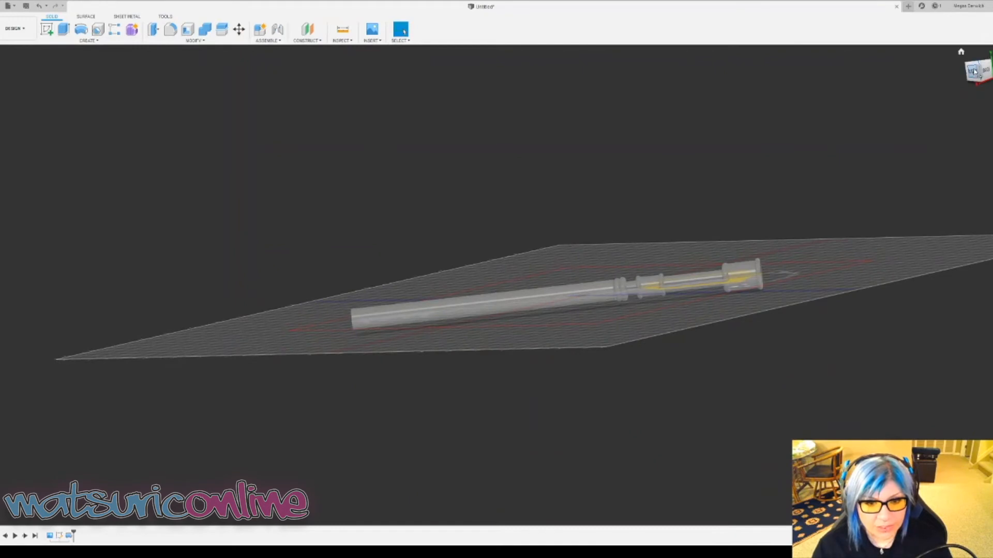
pyautogui.click(975, 71)
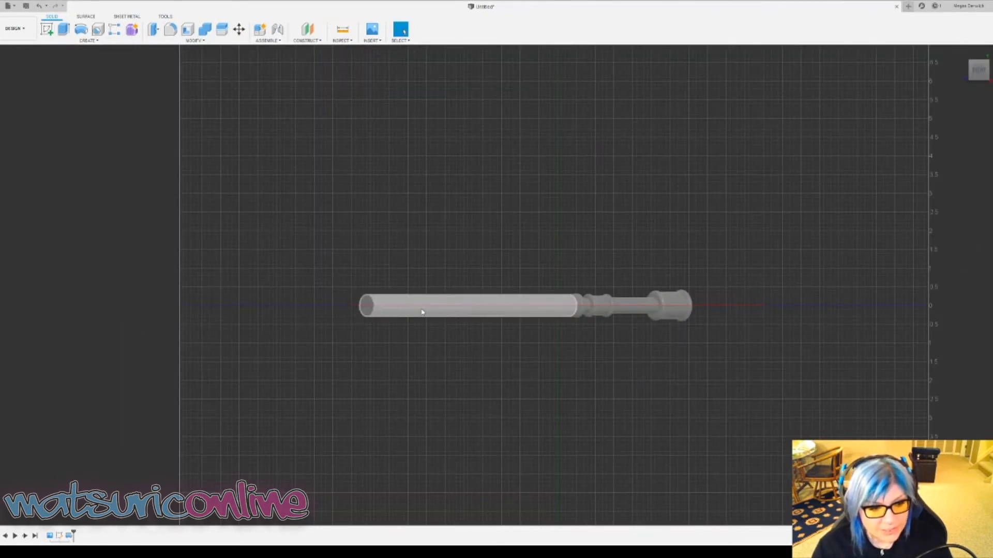
pyautogui.scroll(-4, 547, 312)
pyautogui.keyDown('shift'); pyautogui.moveTo(552, 310); pyautogui.dragTo(553, 352, button='middle'); pyautogui.keyUp('shift')
pyautogui.keyDown('shift'); pyautogui.moveTo(434, 380); pyautogui.dragTo(455, 400, button='middle'); pyautogui.keyUp('shift')
pyautogui.scroll(3, 456, 399)
pyautogui.scroll(2, 458, 396)
pyautogui.scroll(3, 470, 346)
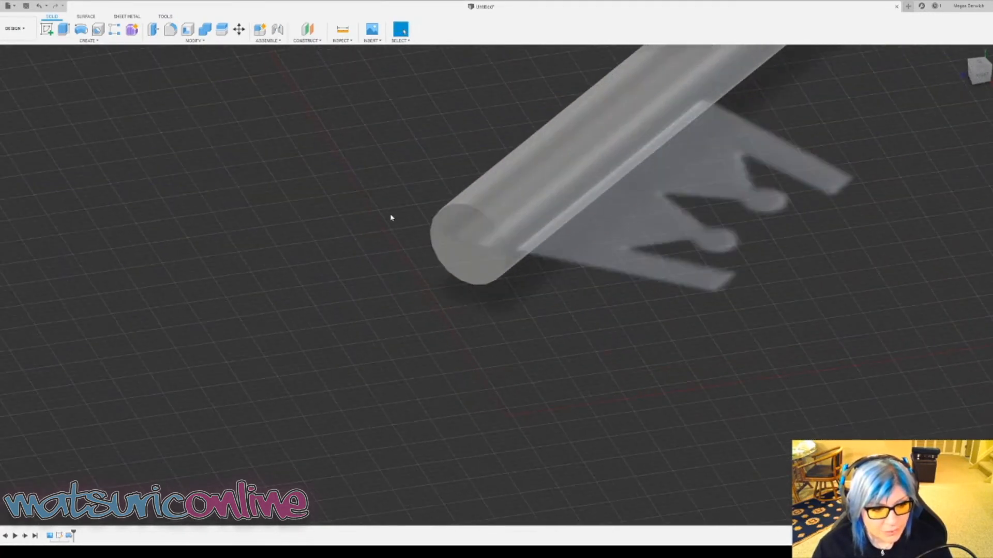
pyautogui.scroll(-6, 669, 290)
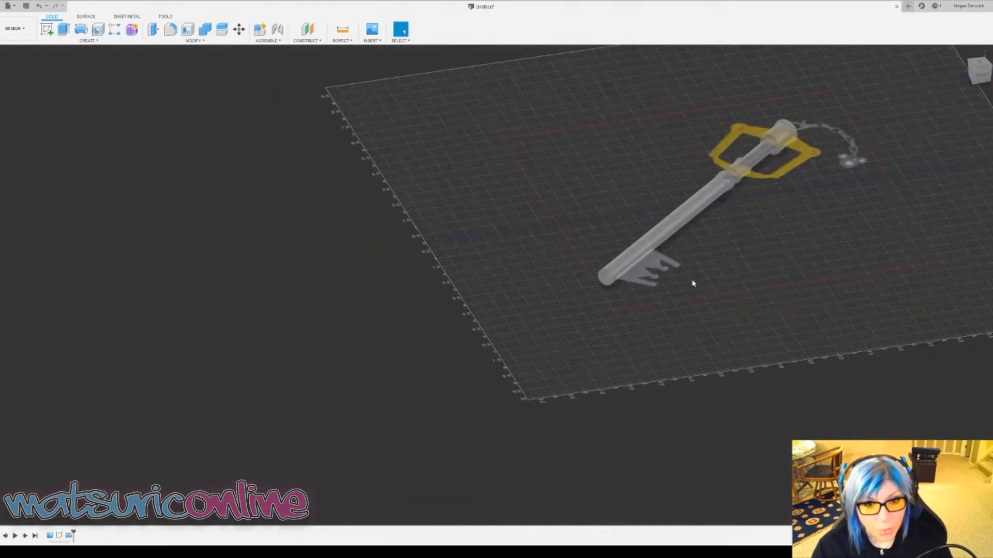
pyautogui.moveTo(693, 284); pyautogui.dragTo(551, 355, button='middle')
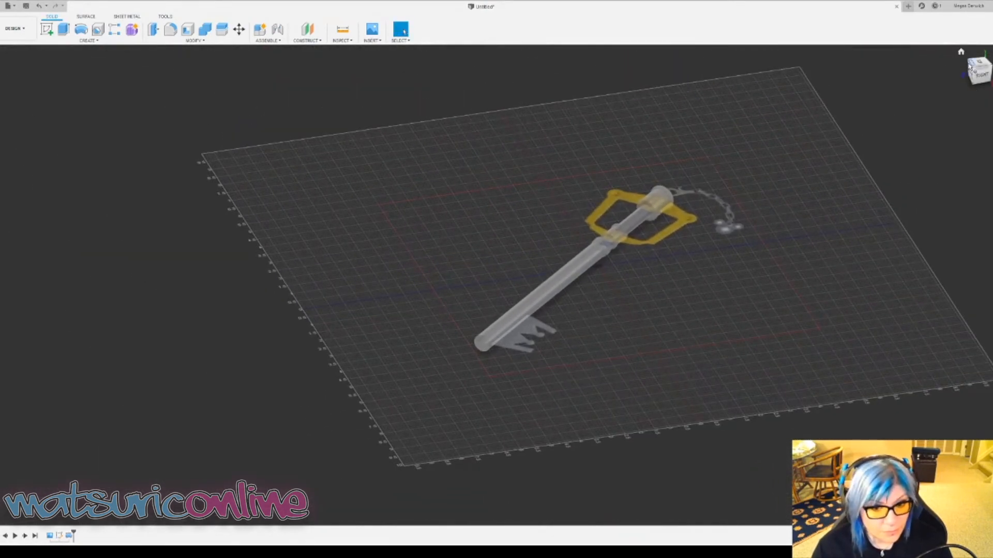
# - Return to the straight-on view of the reference image and start a new sketch on the origin plane parallel to it
pyautogui.click(979, 63)
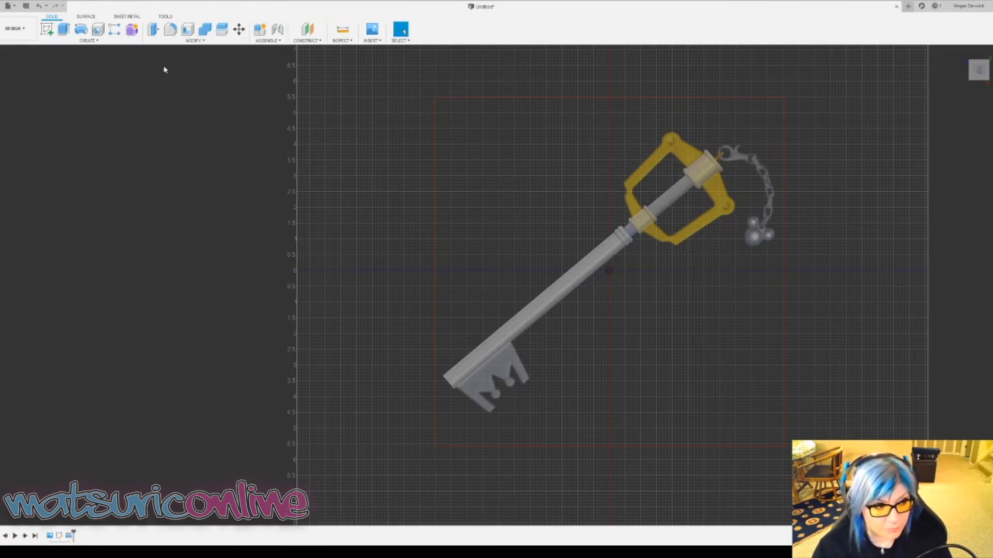
pyautogui.click(47, 29)
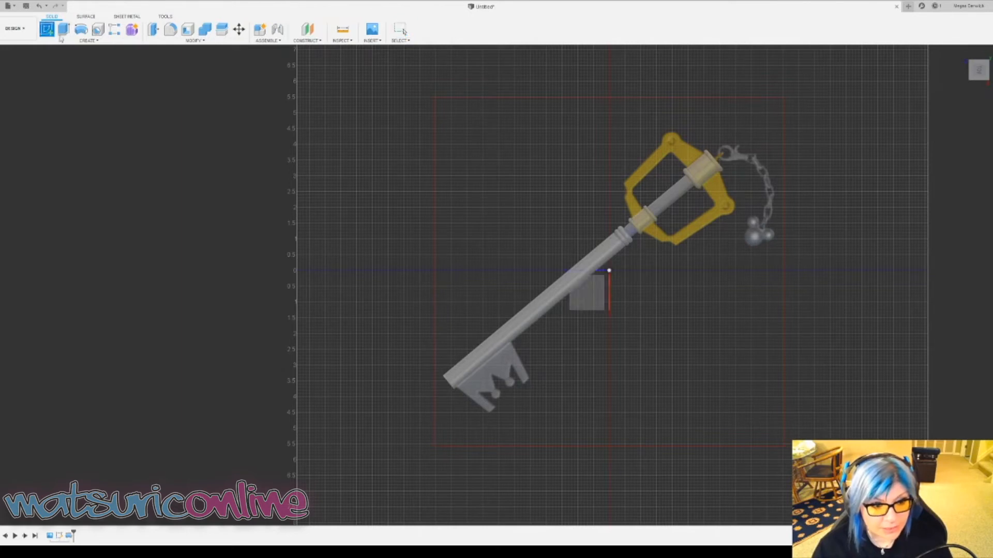
pyautogui.click(594, 297)
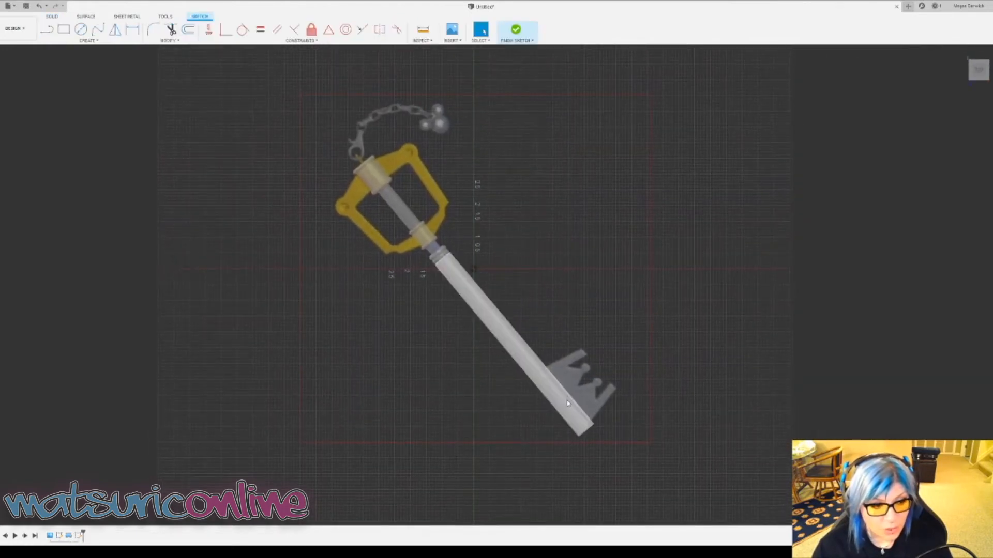
# - Trace the outermost tooth with four connected lines, from the shaft's end around the tooth tip, into the notch and up to the adjacent round knob
pyautogui.scroll(10, 583, 391)
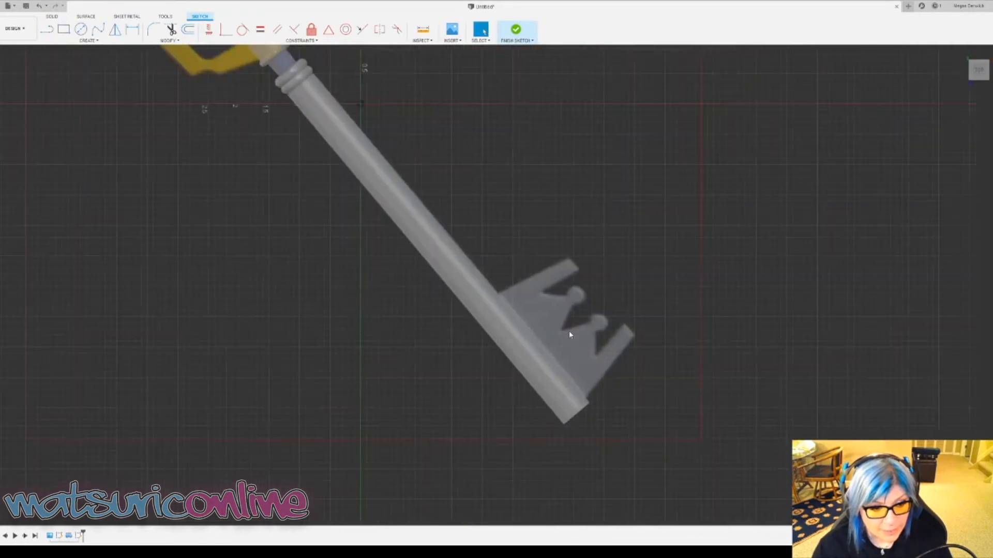
pyautogui.scroll(-4, 571, 335)
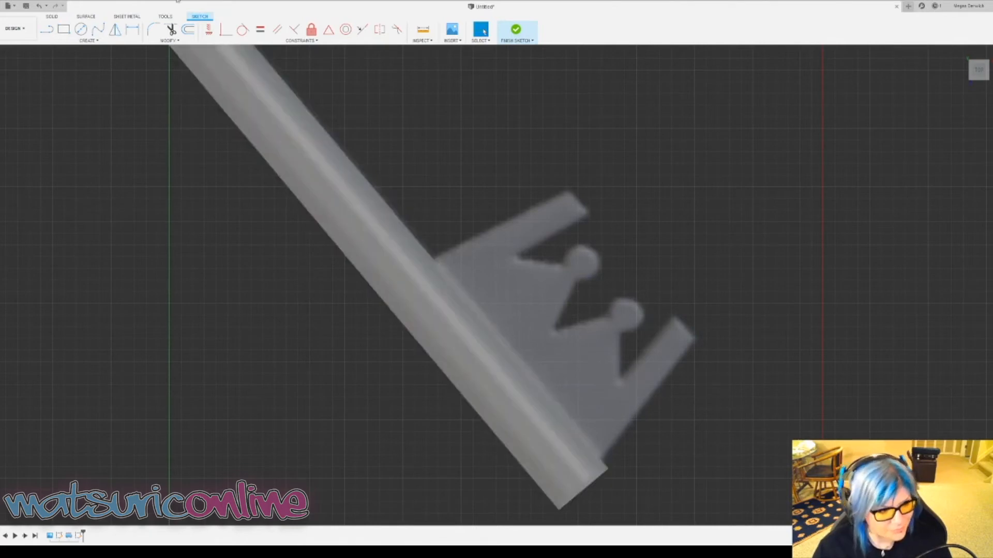
pyautogui.click(46, 29)
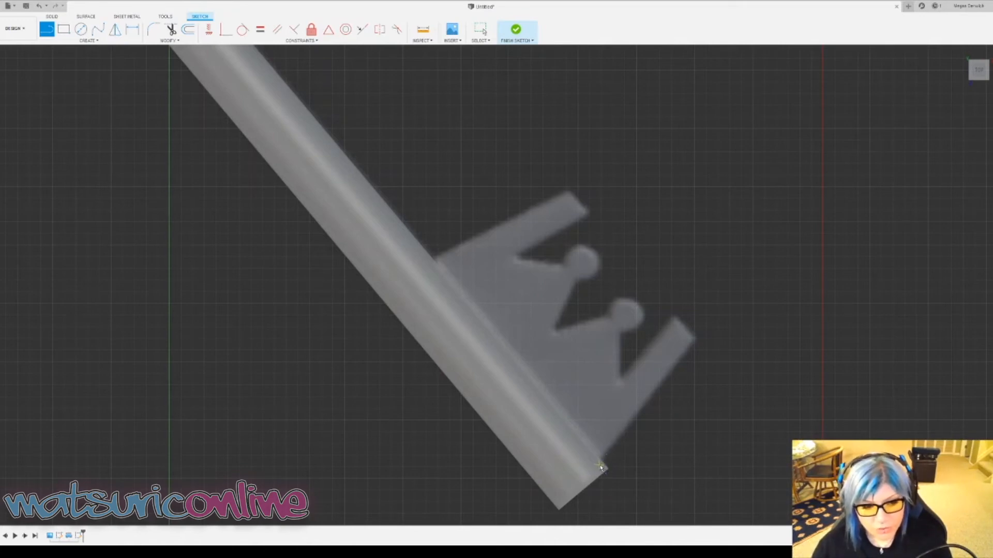
pyautogui.click(598, 465)
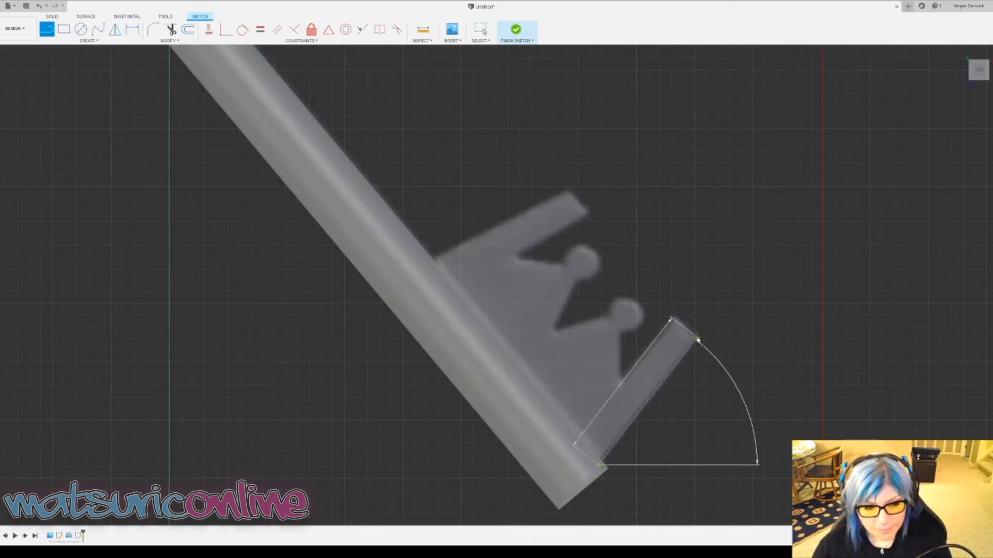
pyautogui.click(695, 337)
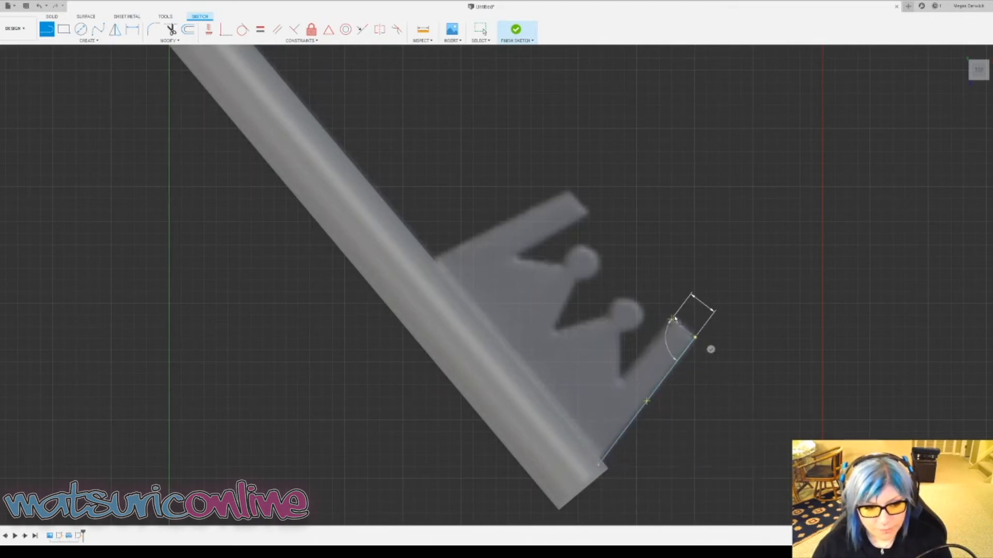
pyautogui.click(676, 317)
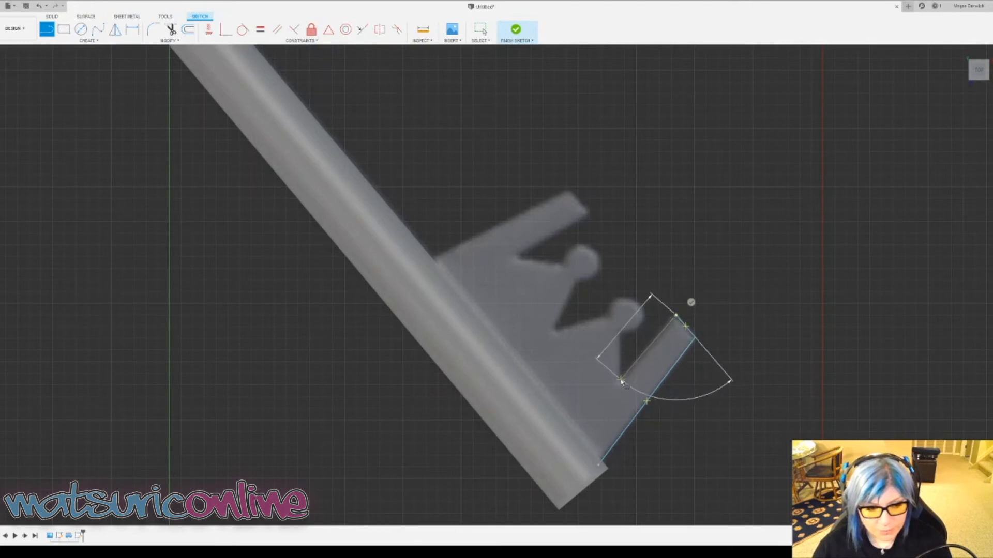
pyautogui.click(621, 380)
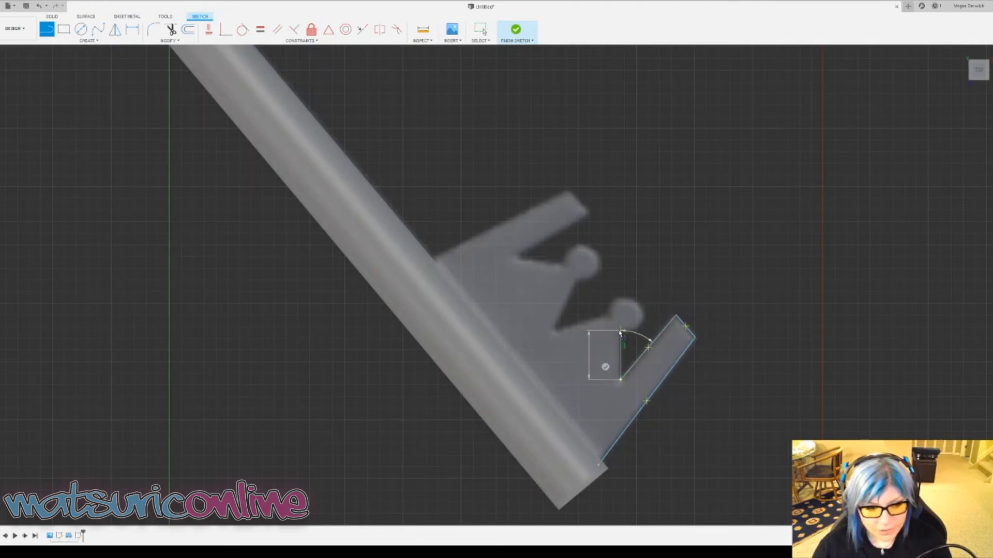
pyautogui.click(621, 332)
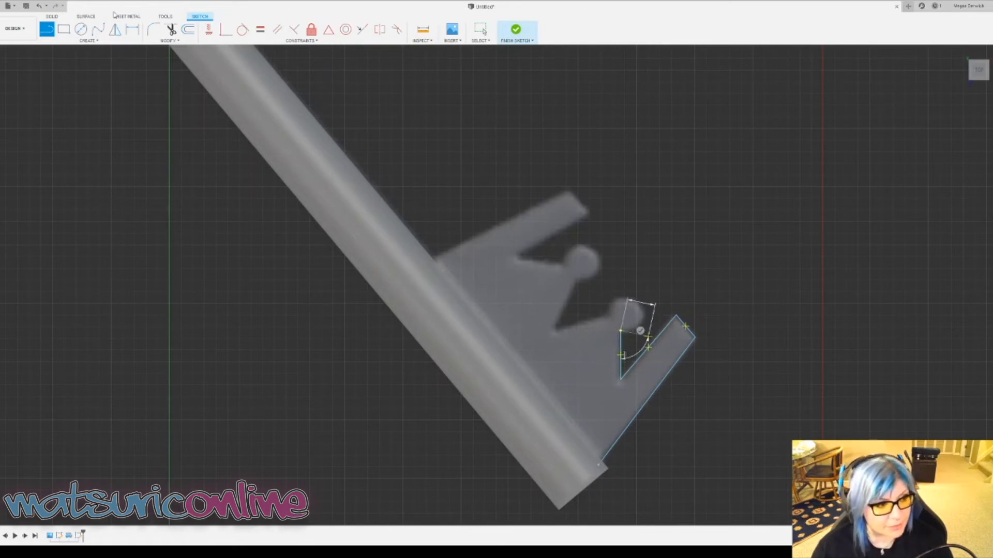
pyautogui.click(80, 30)
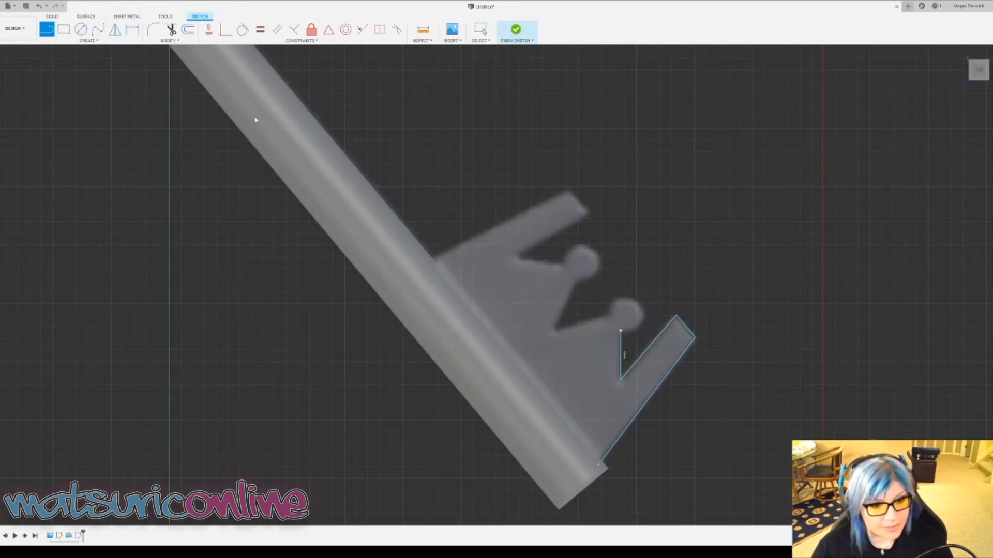
# - Draw a circle over the lower round knob of the key's crown-shaped teeth, matching the reference image
pyautogui.click(624, 314)
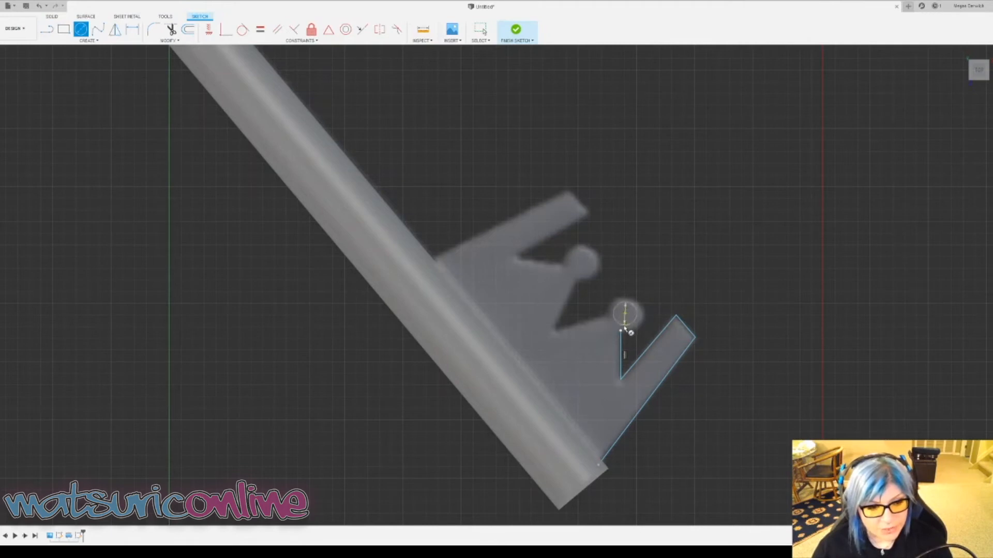
pyautogui.click(624, 333)
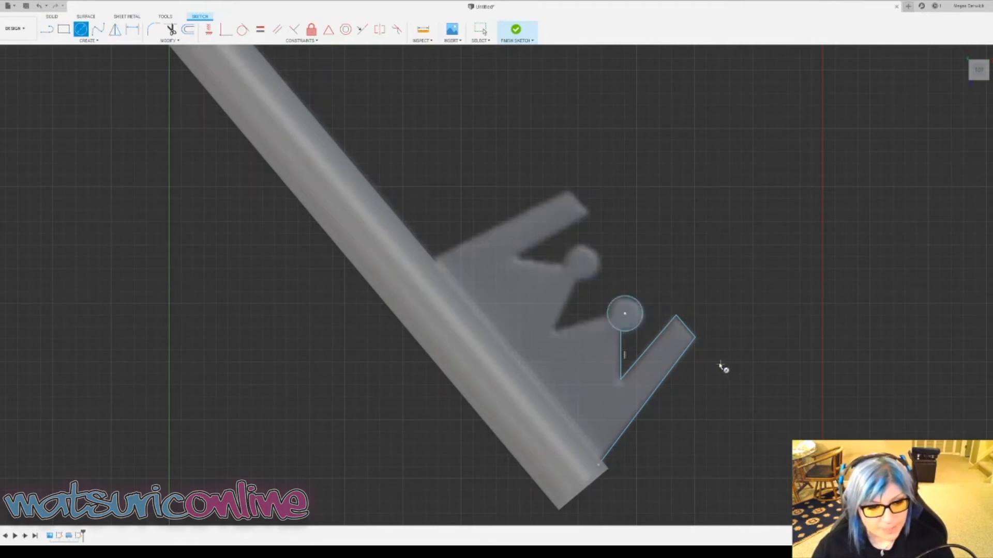
pyautogui.press('Escape')
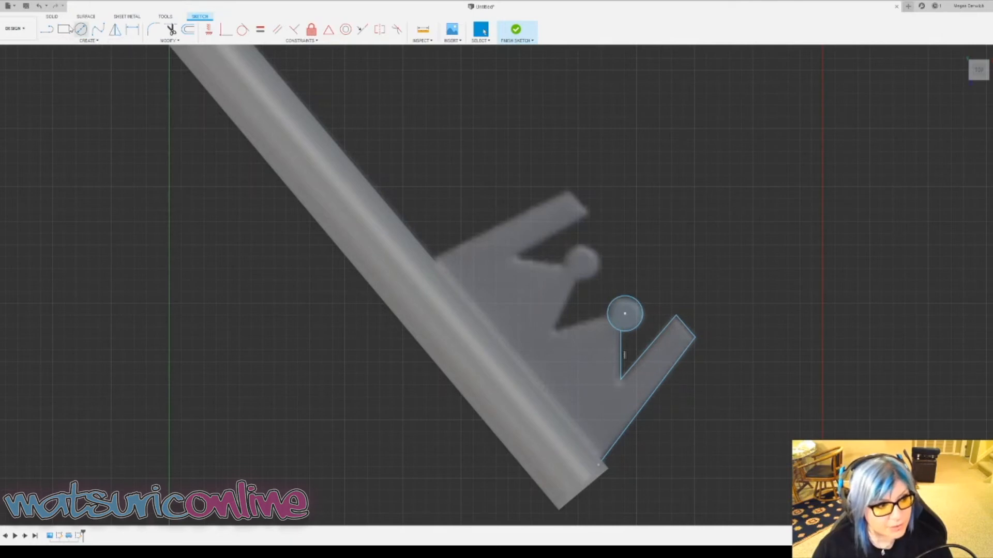
# - Draw a line from the circle to the central notch between the teeth and continue it diagonally across the shaft as a centre axis
pyautogui.press('l')
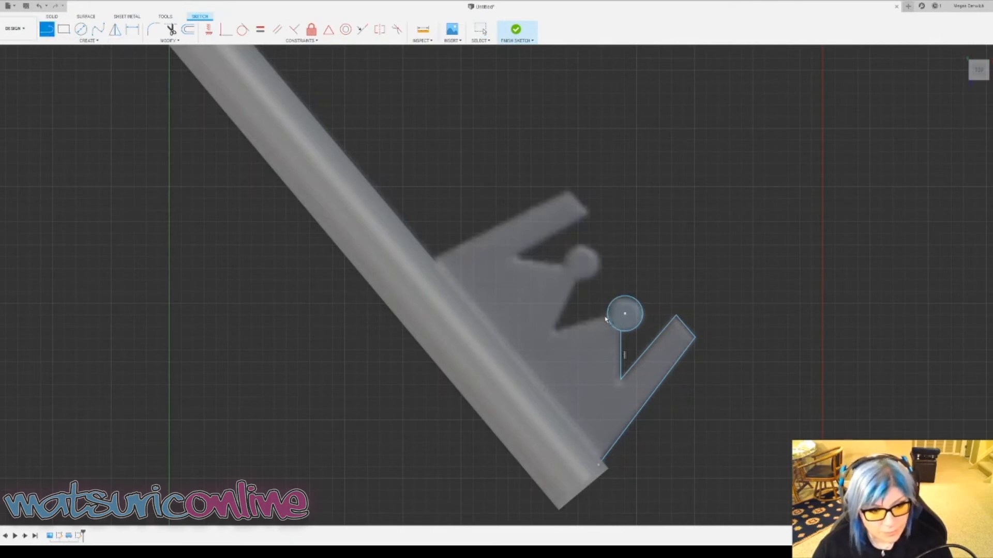
pyautogui.click(607, 318)
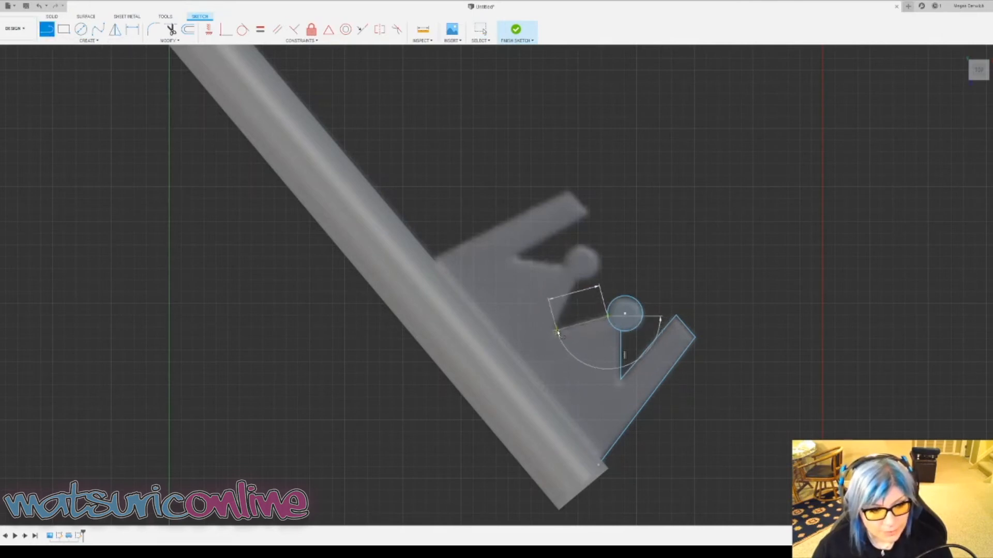
pyautogui.click(556, 330)
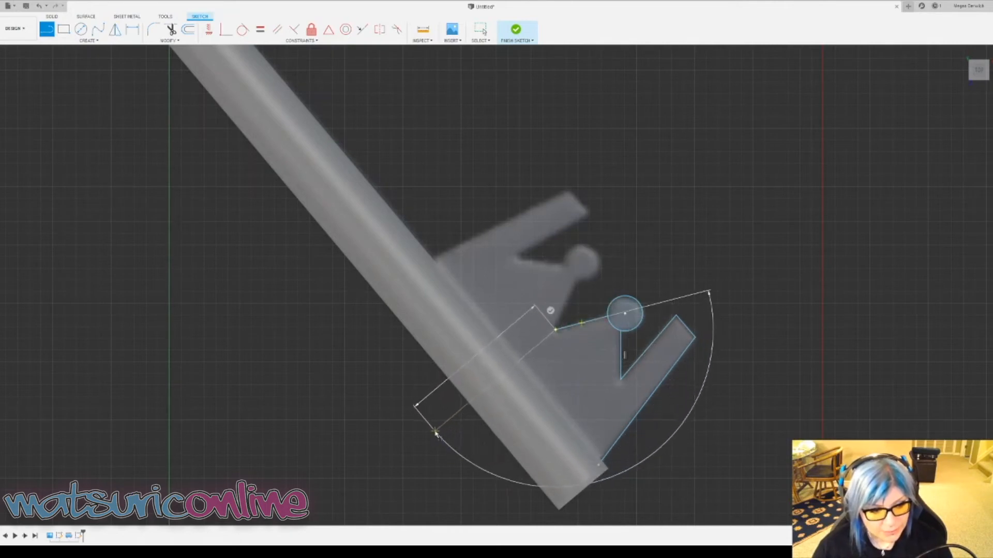
pyautogui.click(436, 432)
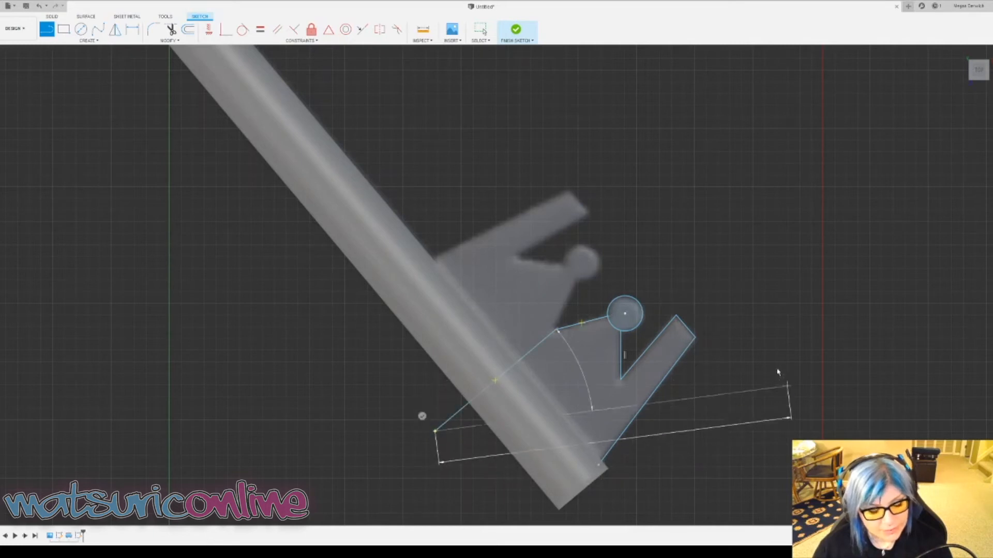
pyautogui.press('Escape')
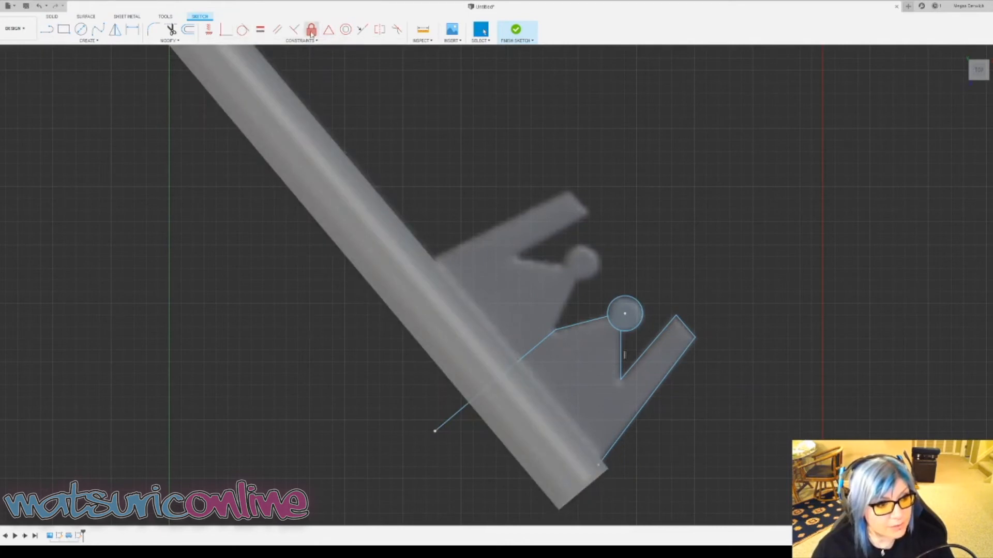
pyautogui.click(294, 29)
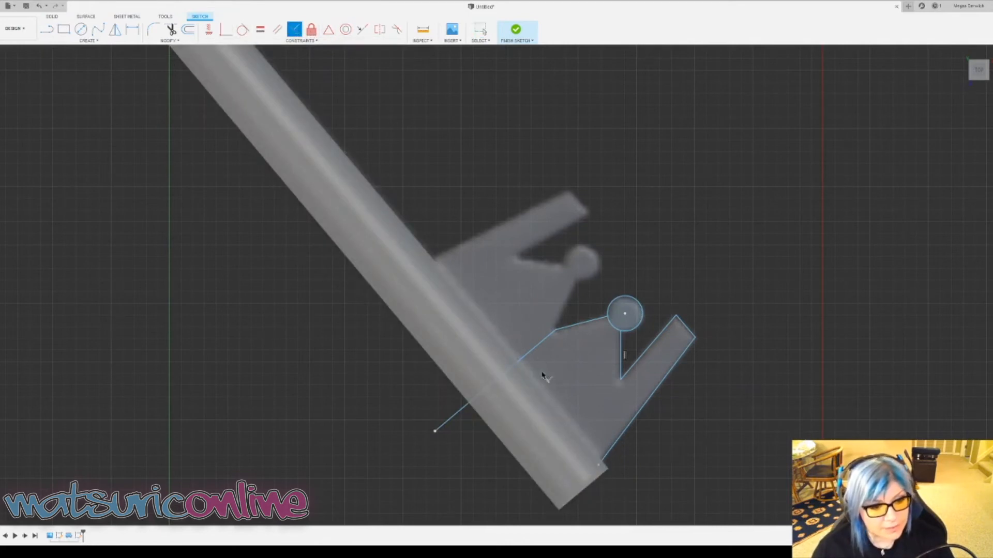
pyautogui.click(505, 373)
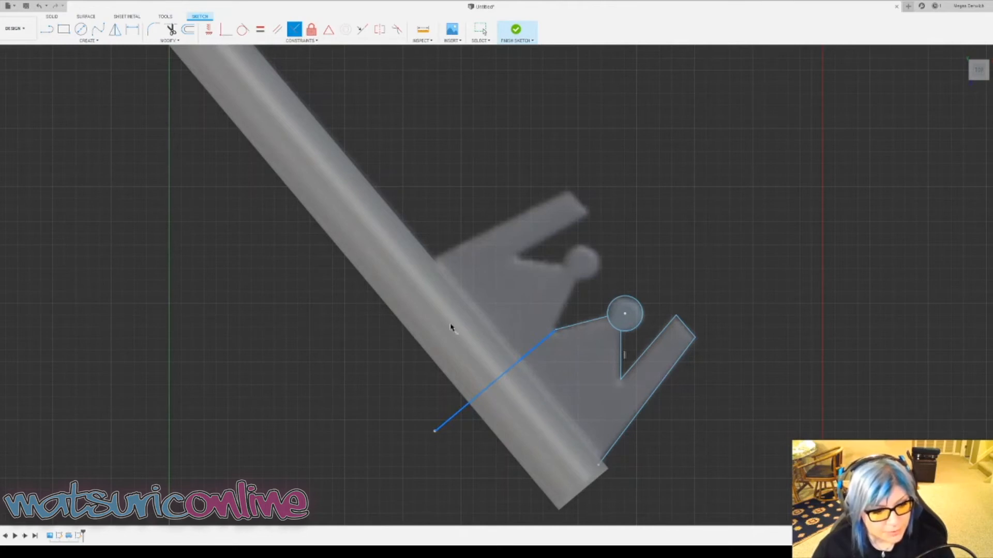
pyautogui.press('Escape')
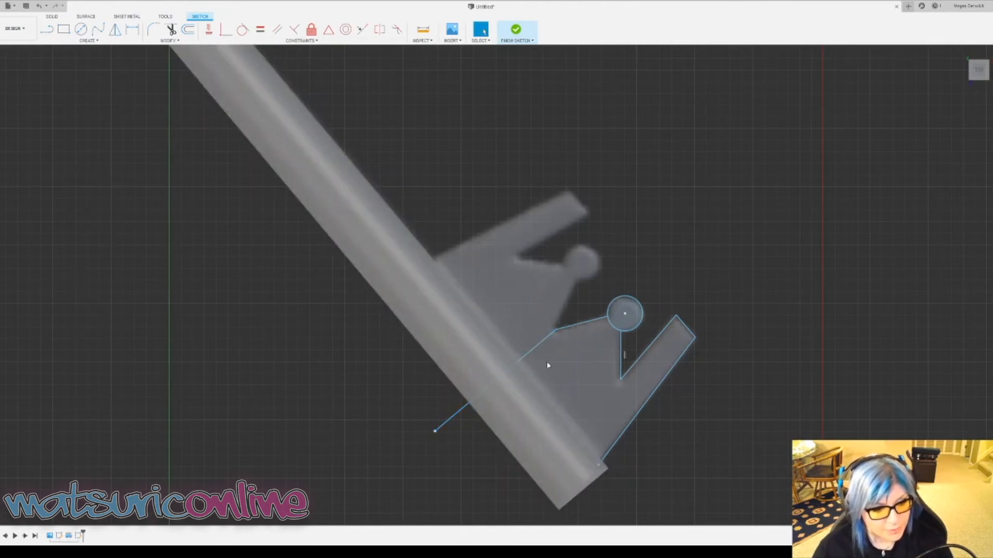
# - Convert the line crossing the shaft to construction geometry and trim the circle's arc between the two adjoining tooth lines
pyautogui.click(523, 356)
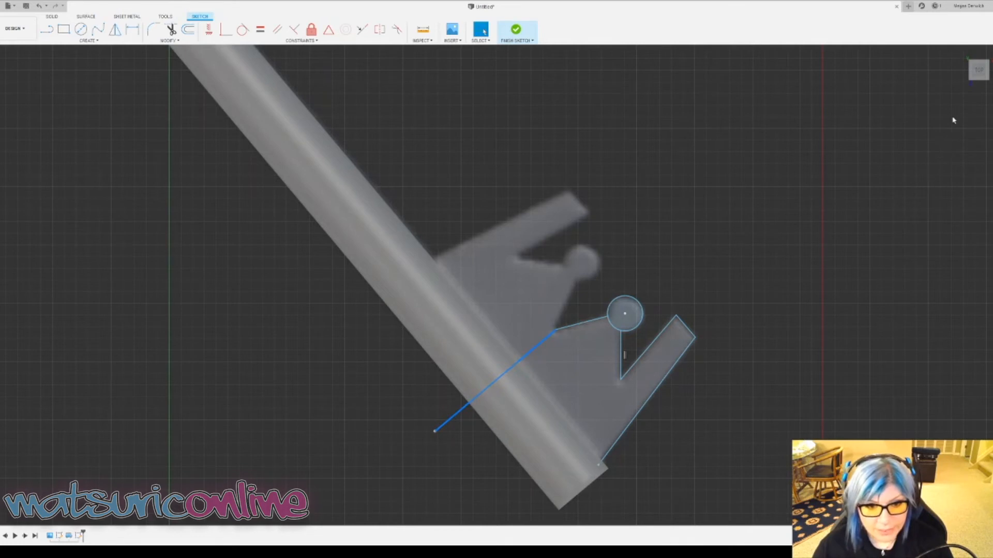
pyautogui.press('Escape')
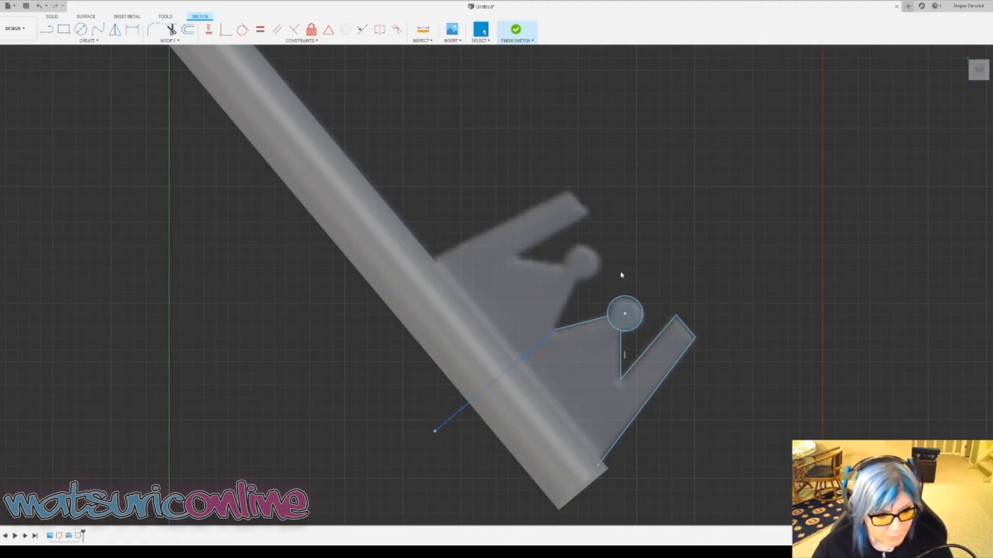
pyautogui.press('t')
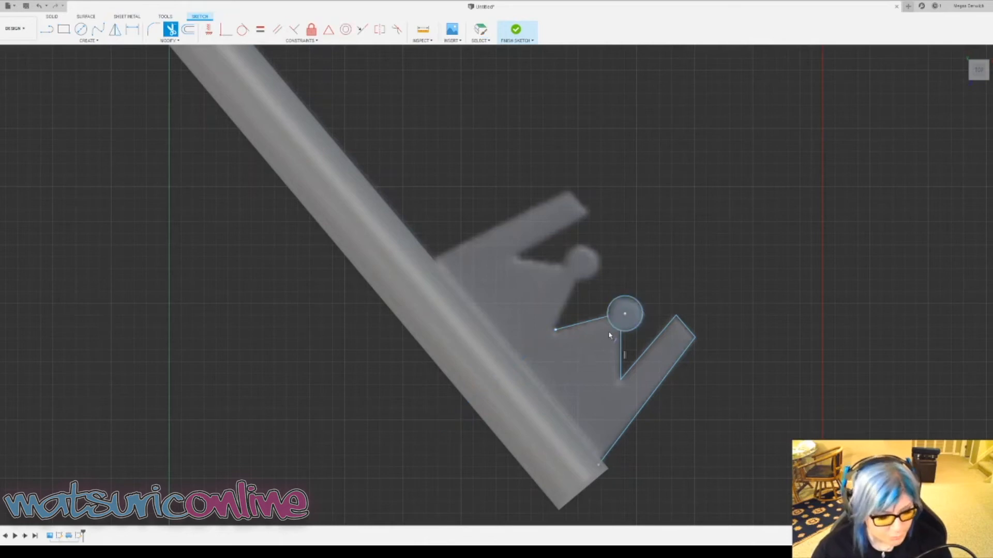
pyautogui.press('Escape')
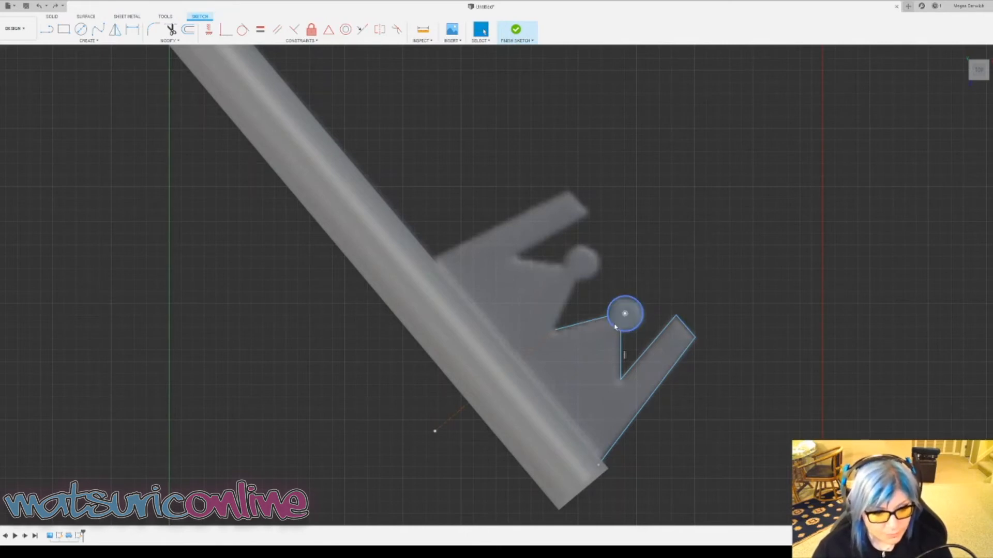
pyautogui.press('t')
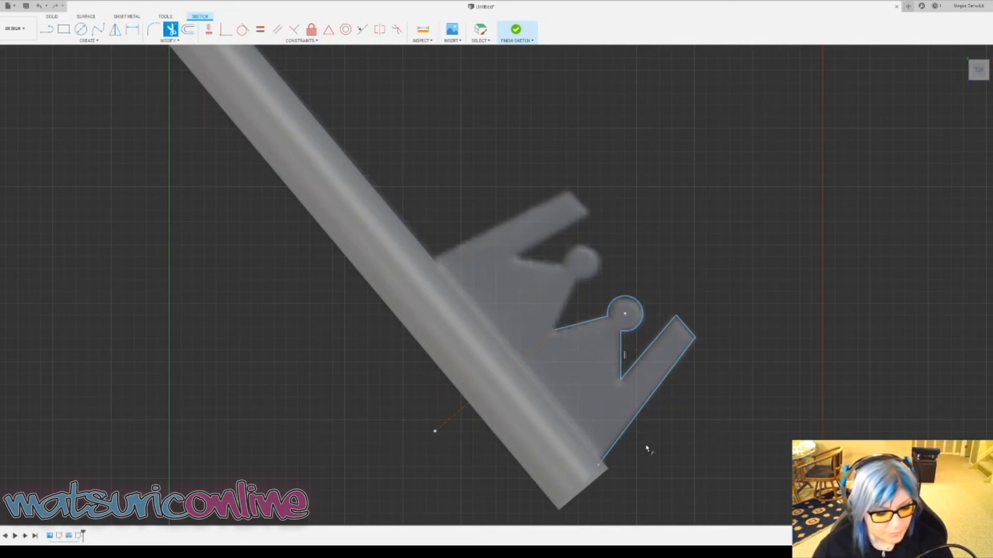
# - Draw a line along the shaft's edge from the outline's lower corner to the construction line
pyautogui.press('l')
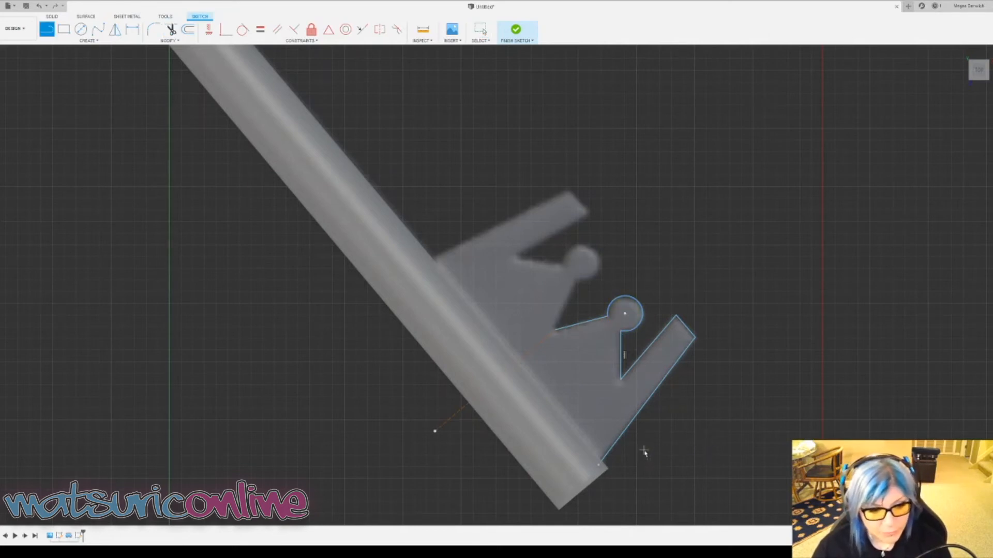
pyautogui.click(599, 466)
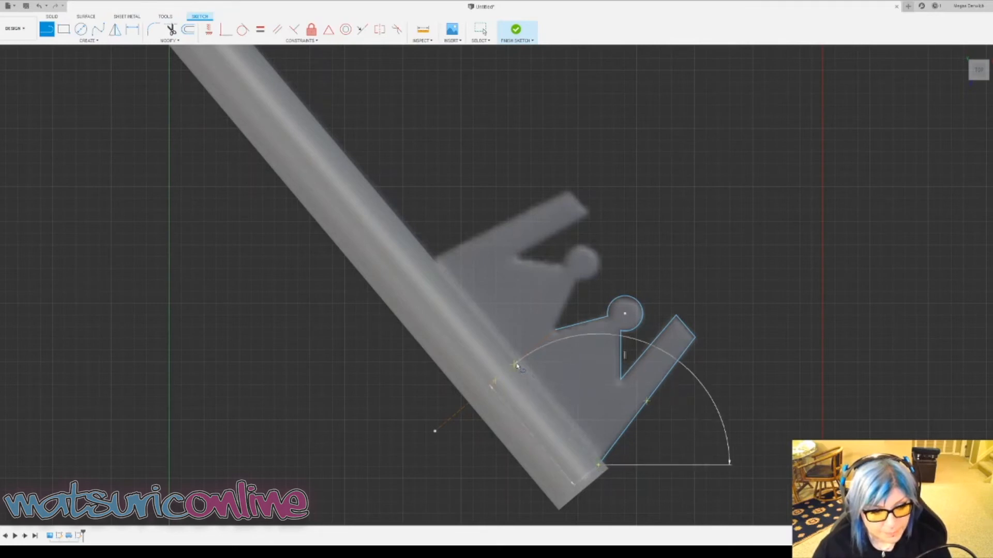
pyautogui.press('Escape')
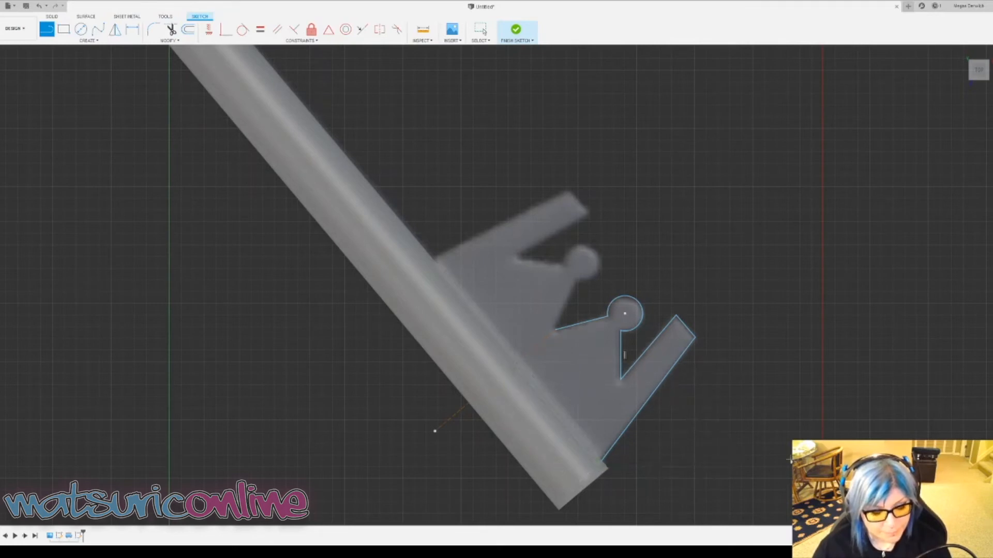
pyautogui.press('Escape')
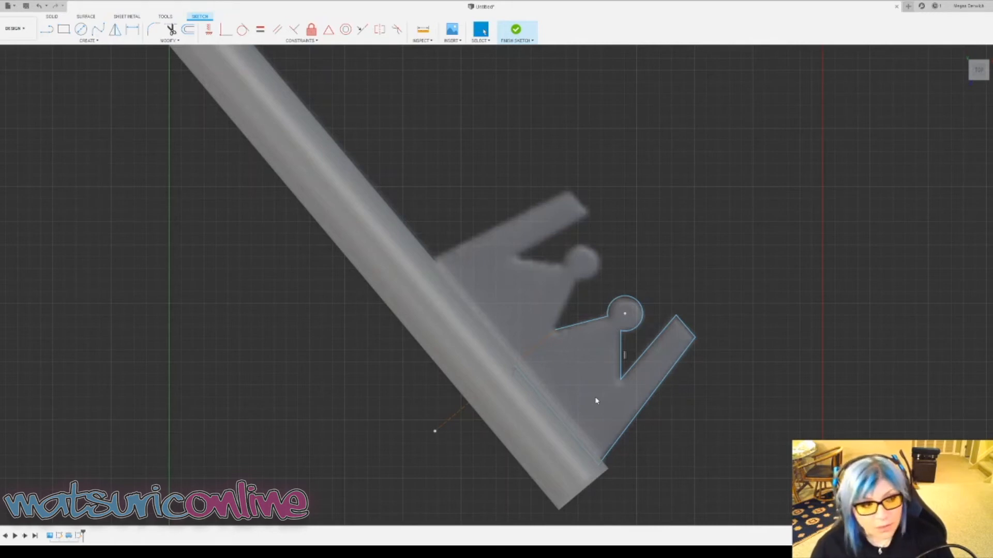
# - Mirror the complete half-crown outline, including its base line, about the construction line and finish the sketch
pyautogui.click(115, 30)
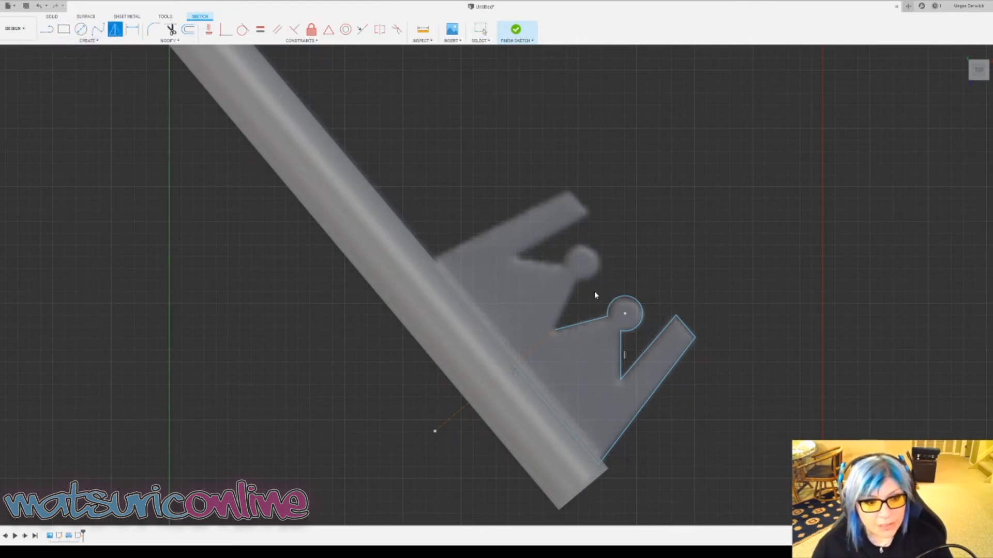
pyautogui.click(593, 323)
pyautogui.click(627, 327)
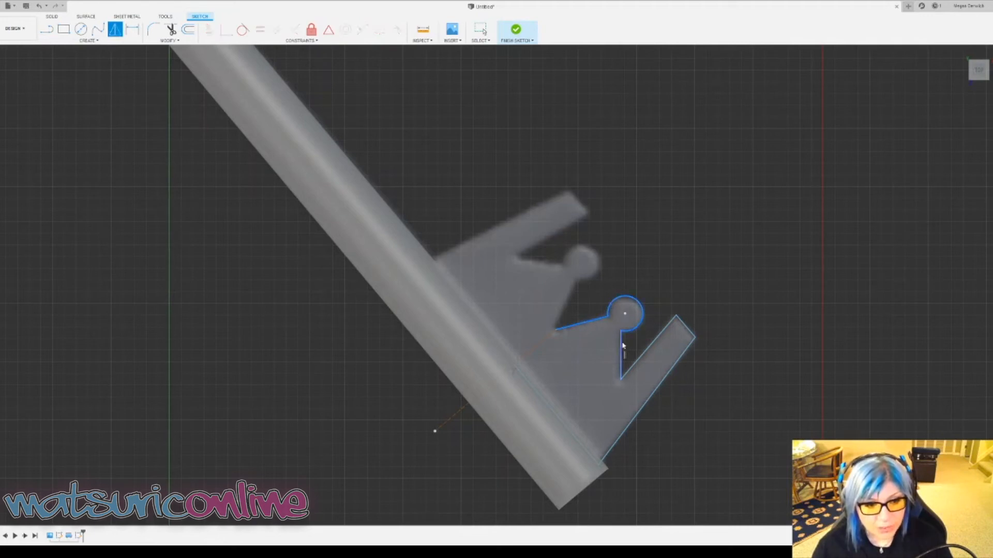
pyautogui.click(622, 347)
pyautogui.click(654, 346)
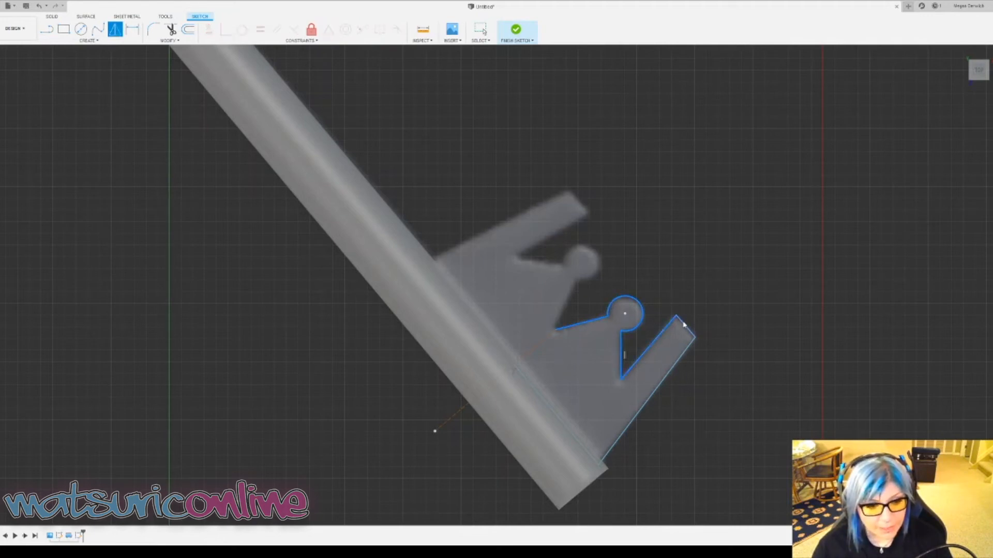
pyautogui.click(686, 327)
pyautogui.click(681, 363)
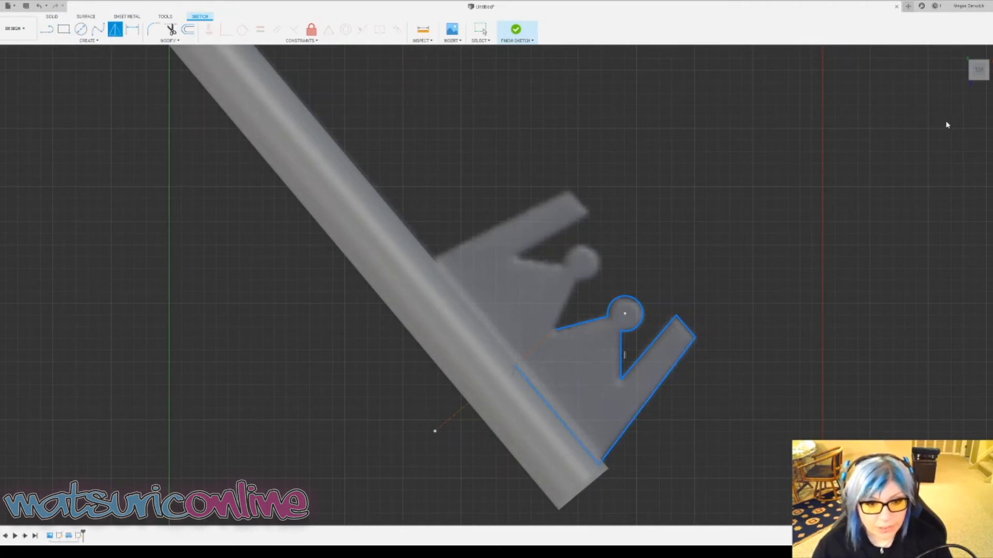
pyautogui.click(530, 352)
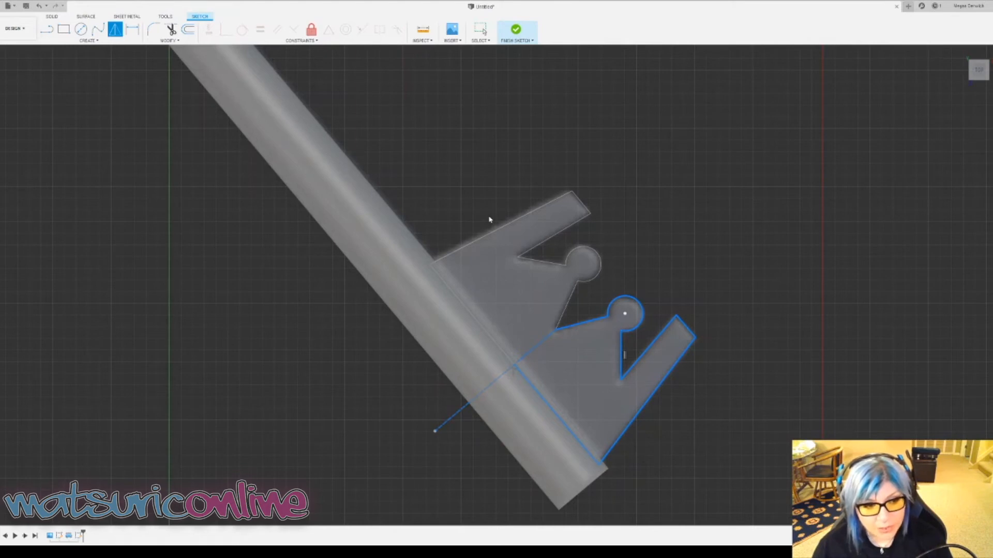
pyautogui.press('Return')
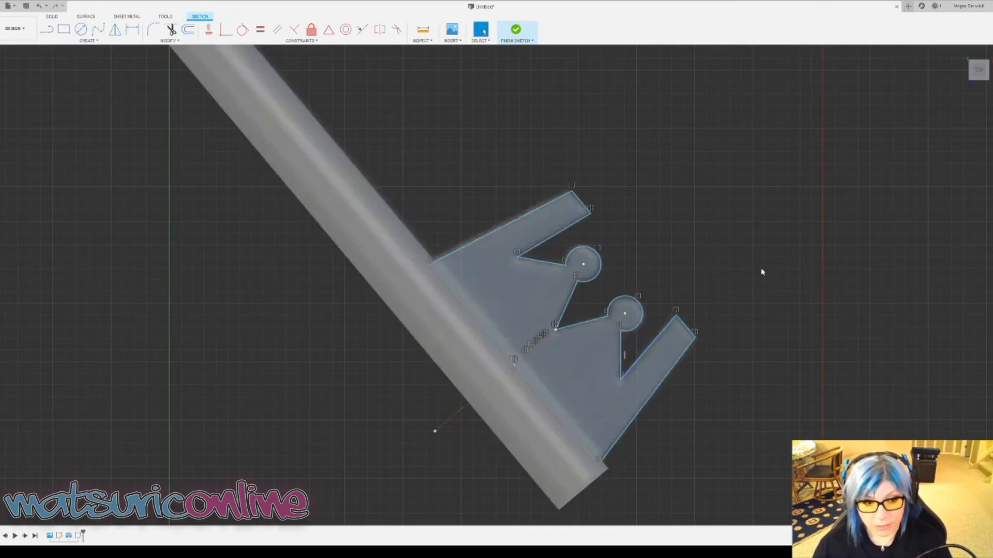
pyautogui.click(516, 30)
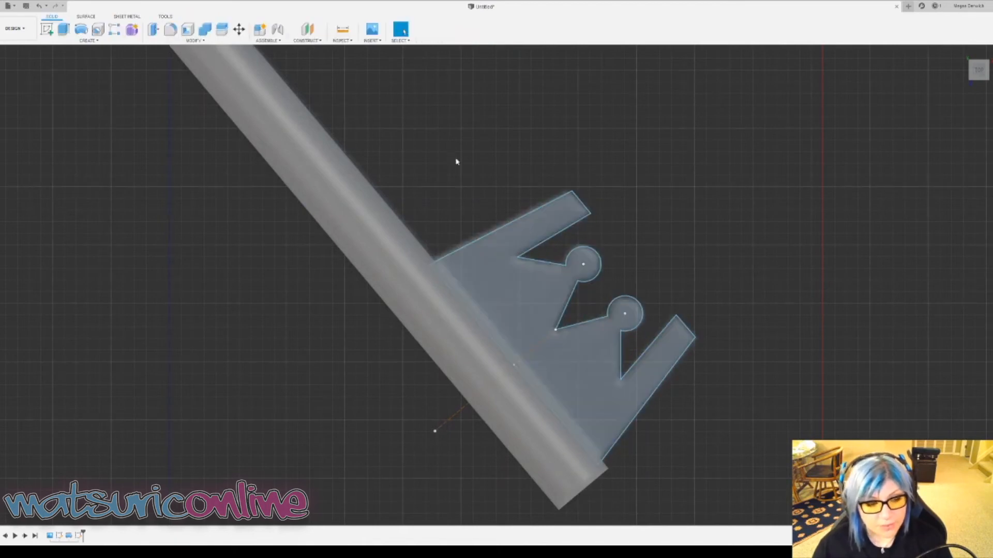
# - Extrude the crown profile symmetrically to both sides of the sketch plane, keeping it thinner than the shaft's diameter
pyautogui.click(62, 29)
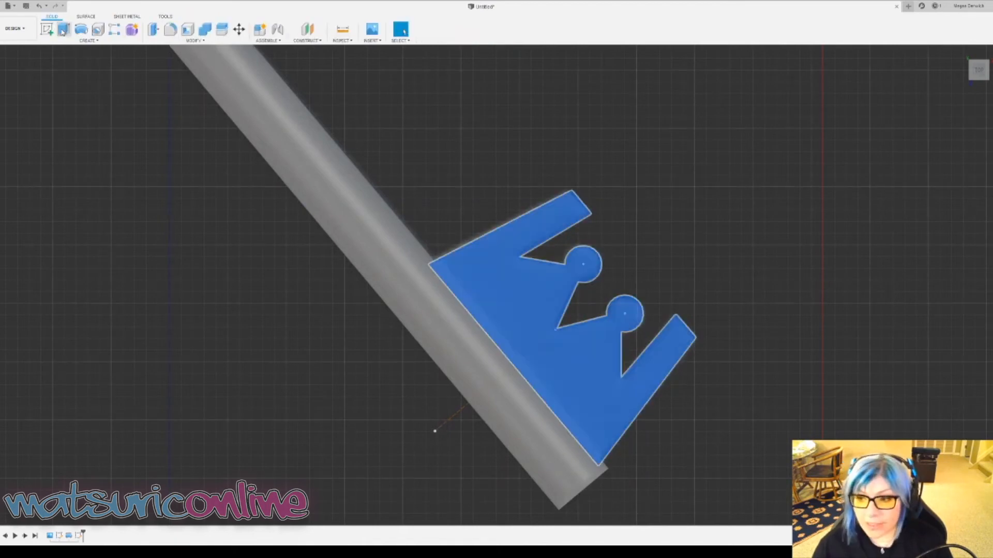
pyautogui.scroll(-2, 485, 179)
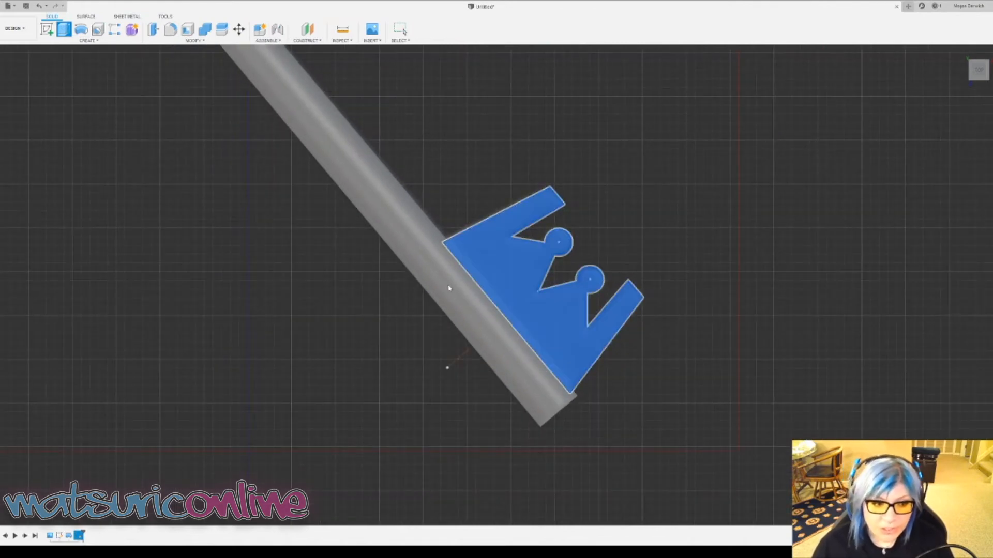
pyautogui.keyDown('shift'); pyautogui.moveTo(449, 287); pyautogui.dragTo(331, 212, button='middle'); pyautogui.keyUp('shift')
pyautogui.moveTo(385, 339)
pyautogui.keyDown('shift'); pyautogui.mouseDown(button='middle')
pyautogui.moveTo(396, 333)
pyautogui.moveTo(395, 313)
pyautogui.moveTo(390, 330)
pyautogui.mouseUp(button='middle'); pyautogui.keyUp('shift')
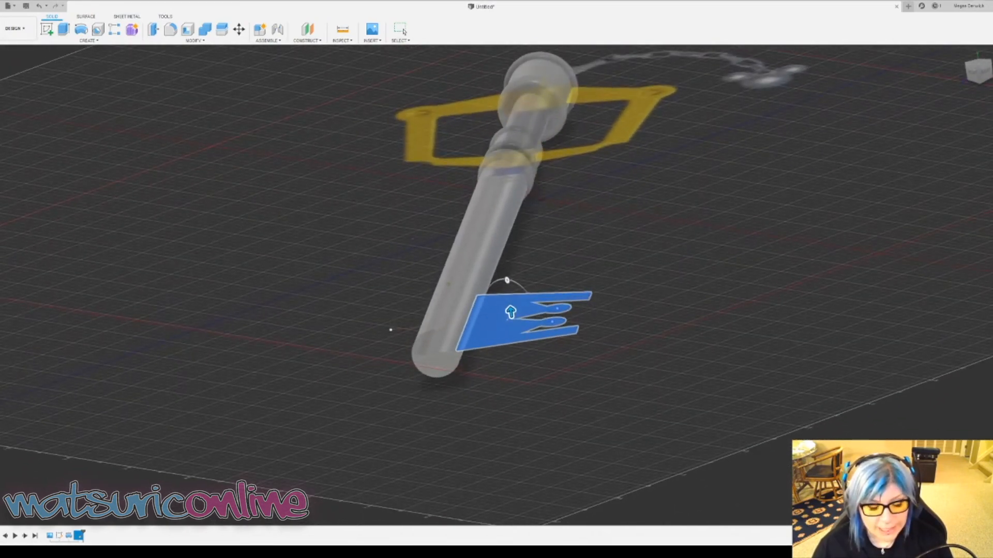
pyautogui.press('e')
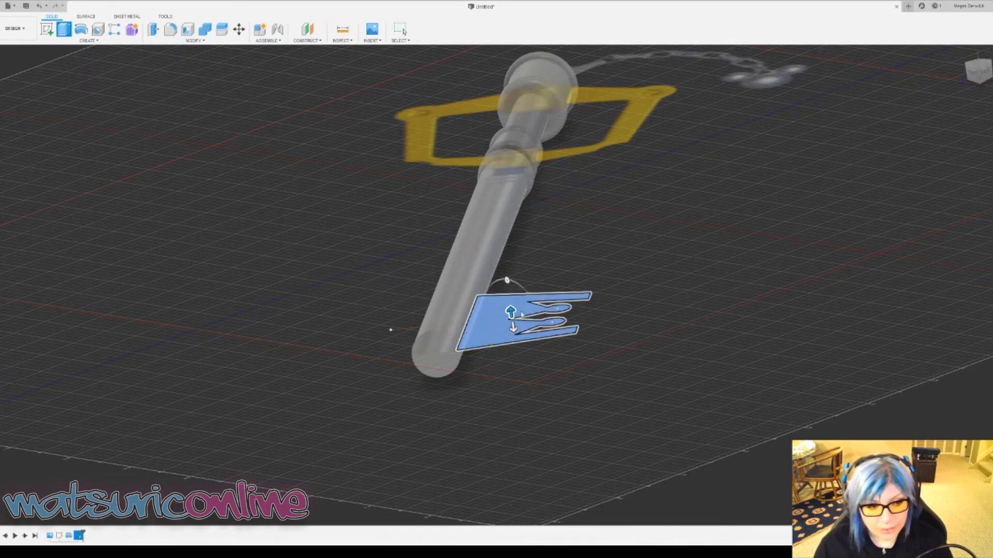
pyautogui.moveTo(509, 311); pyautogui.dragTo(508, 304)
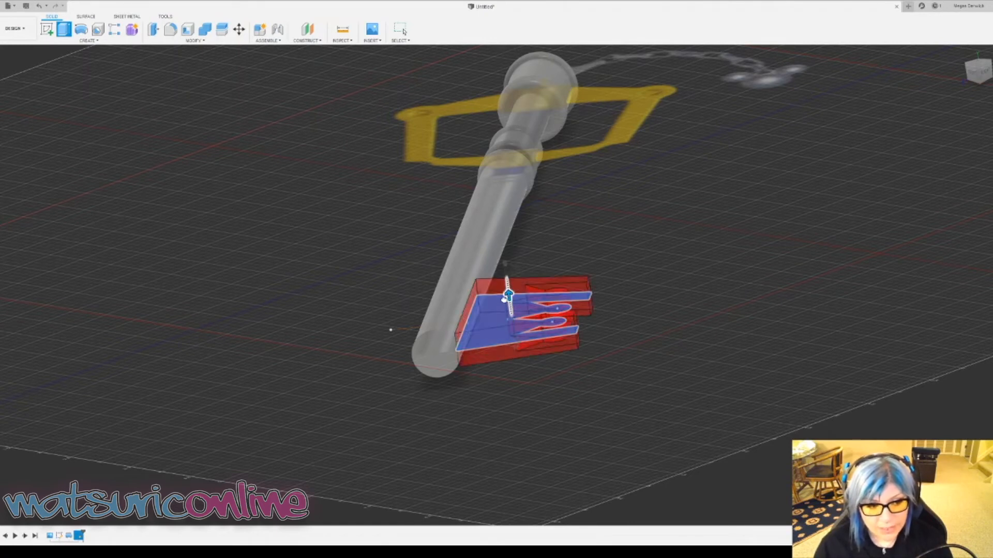
pyautogui.keyDown('shift'); pyautogui.moveTo(828, 176); pyautogui.dragTo(834, 129, button='middle'); pyautogui.keyUp('shift')
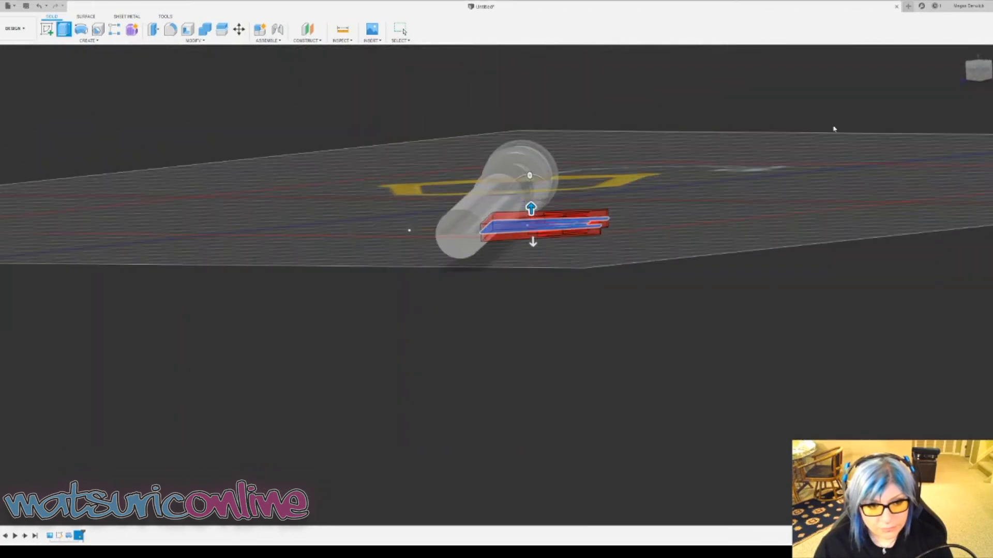
# - Set the crown extrusion to add material instead of cutting, and finish it
pyautogui.click(977, 71)
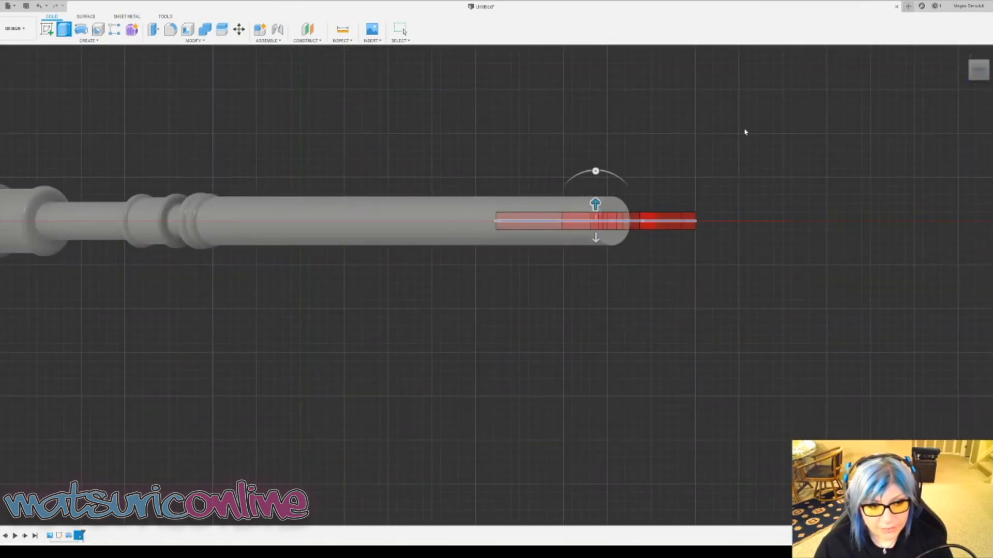
pyautogui.keyDown('shift'); pyautogui.moveTo(744, 131); pyautogui.dragTo(455, 171, button='middle'); pyautogui.keyUp('shift')
pyautogui.keyDown('shift'); pyautogui.moveTo(455, 222); pyautogui.dragTo(507, 270, button='middle'); pyautogui.keyUp('shift')
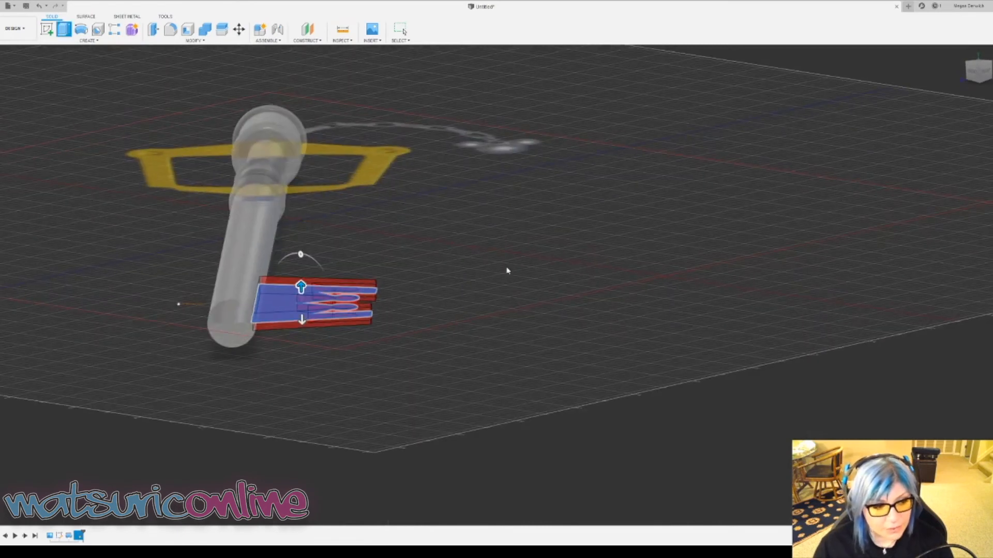
pyautogui.scroll(-1, 507, 270)
pyautogui.scroll(-1, 448, 243)
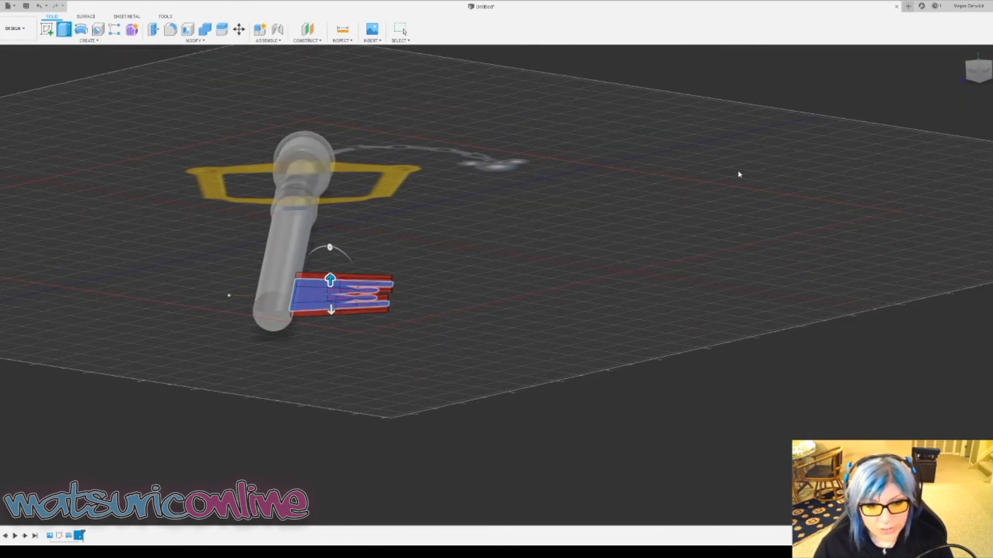
pyautogui.keyDown('shift'); pyautogui.moveTo(739, 174); pyautogui.dragTo(797, 282, button='middle'); pyautogui.keyUp('shift')
pyautogui.keyDown('shift'); pyautogui.moveTo(418, 275); pyautogui.dragTo(502, 302, button='middle'); pyautogui.keyUp('shift')
pyautogui.moveTo(233, 390)
pyautogui.keyDown('shift'); pyautogui.mouseDown(button='middle')
pyautogui.moveTo(288, 351)
pyautogui.moveTo(231, 381)
pyautogui.moveTo(240, 392)
pyautogui.mouseUp(button='middle'); pyautogui.keyUp('shift')
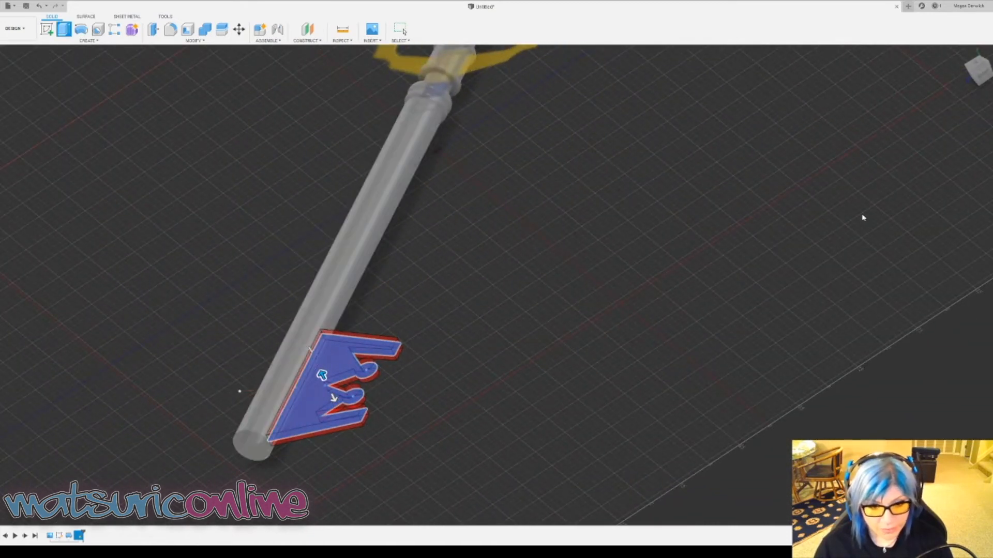
pyautogui.click(985, 211)
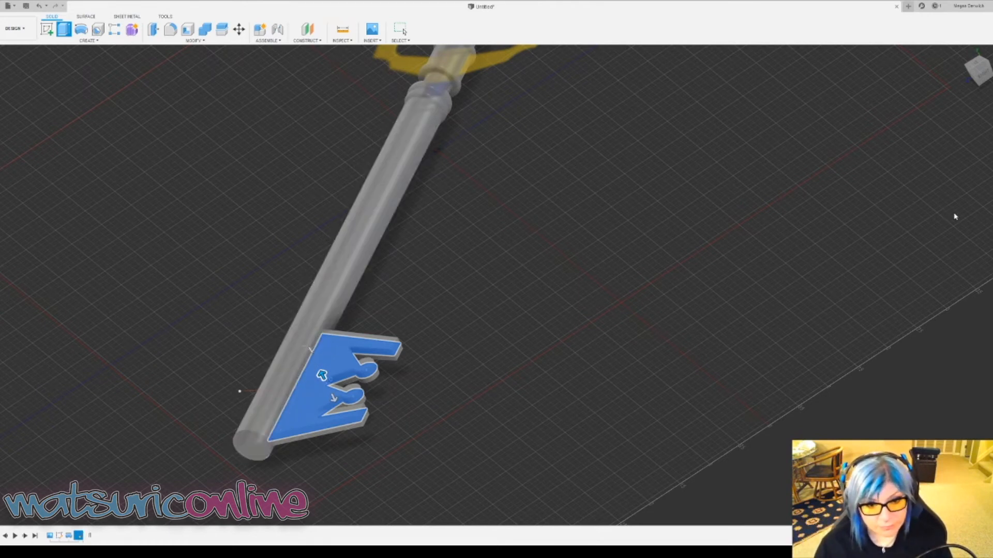
pyautogui.press('Escape')
# - Examine the extruded crown up close where it meets the shaft's end, and check its proportions against the whole keyblade
pyautogui.moveTo(517, 344)
pyautogui.keyDown('shift'); pyautogui.mouseDown(button='middle')
pyautogui.moveTo(527, 326)
pyautogui.moveTo(528, 345)
pyautogui.moveTo(500, 348)
pyautogui.mouseUp(button='middle'); pyautogui.keyUp('shift')
pyautogui.scroll(10, 376, 404)
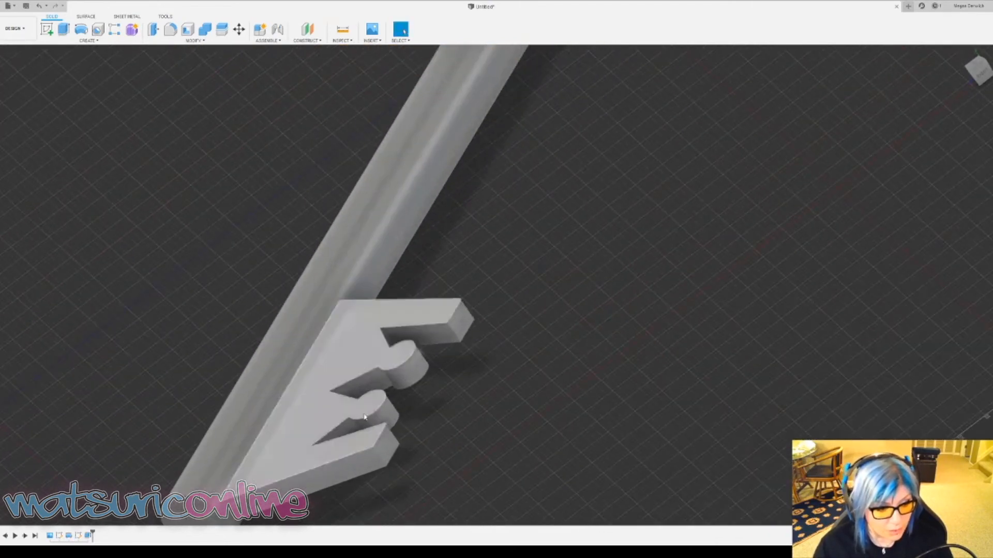
pyautogui.moveTo(376, 405); pyautogui.dragTo(600, 165, button='middle')
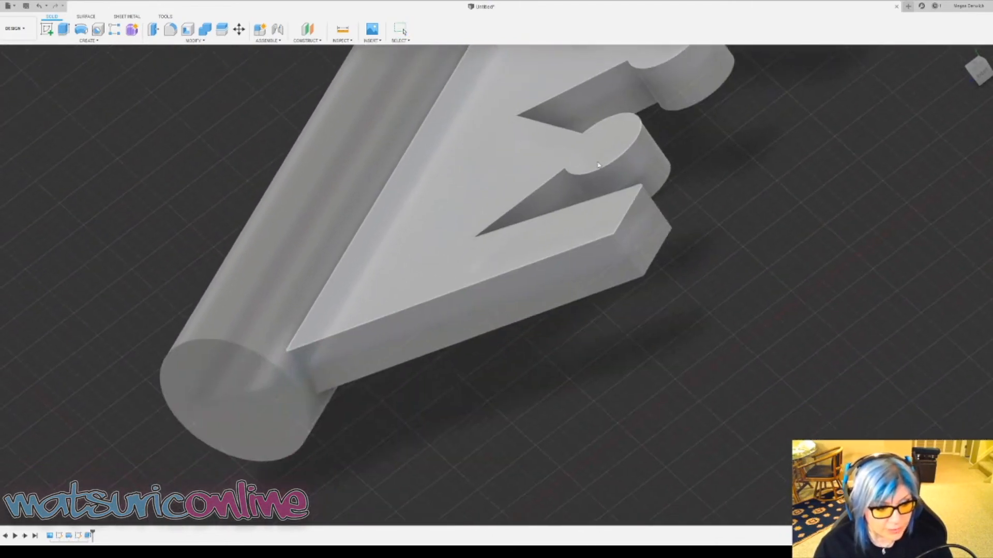
pyautogui.keyDown('shift'); pyautogui.moveTo(466, 273); pyautogui.dragTo(473, 216, button='middle'); pyautogui.keyUp('shift')
pyautogui.scroll(10, 312, 398)
pyautogui.keyDown('shift'); pyautogui.moveTo(312, 398); pyautogui.dragTo(373, 426, button='middle'); pyautogui.keyUp('shift')
pyautogui.scroll(-10, 388, 432)
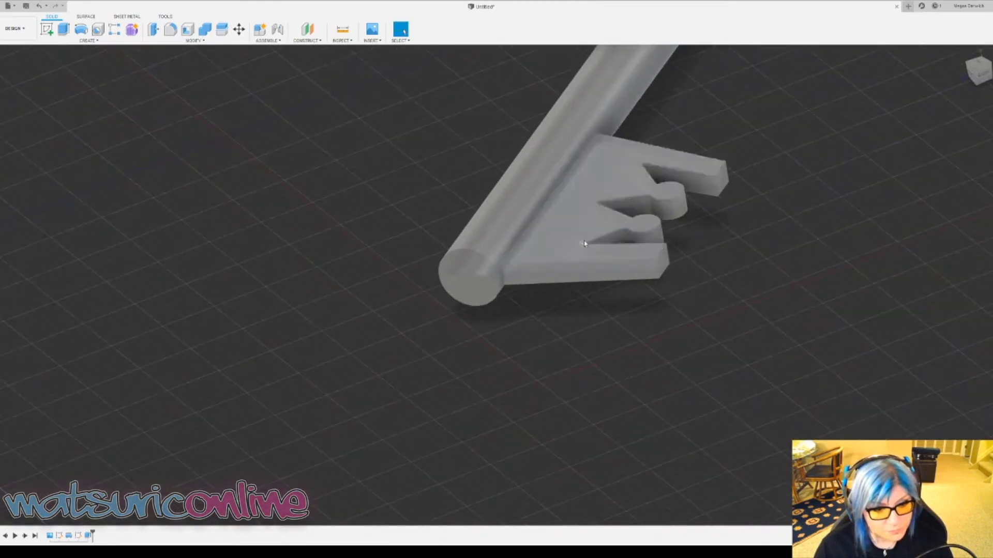
pyautogui.keyDown('shift'); pyautogui.moveTo(584, 243); pyautogui.dragTo(518, 369, button='middle'); pyautogui.keyUp('shift')
pyautogui.scroll(-5, 518, 369)
pyautogui.keyDown('shift'); pyautogui.moveTo(572, 244); pyautogui.dragTo(513, 351, button='middle'); pyautogui.keyUp('shift')
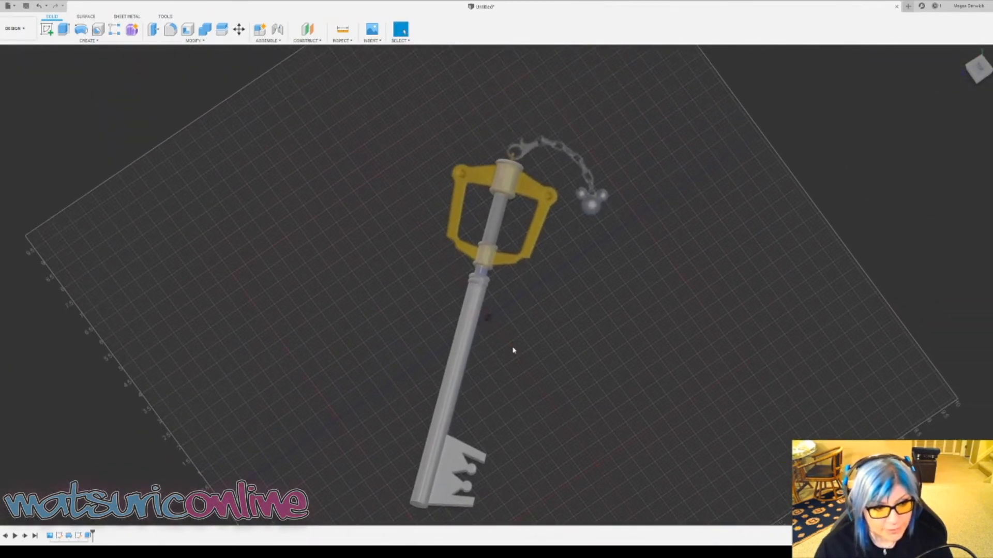
# - Start a new sketch for the handle guard on the origin plane parallel to the reference image
pyautogui.click(977, 67)
pyautogui.scroll(3, 606, 202)
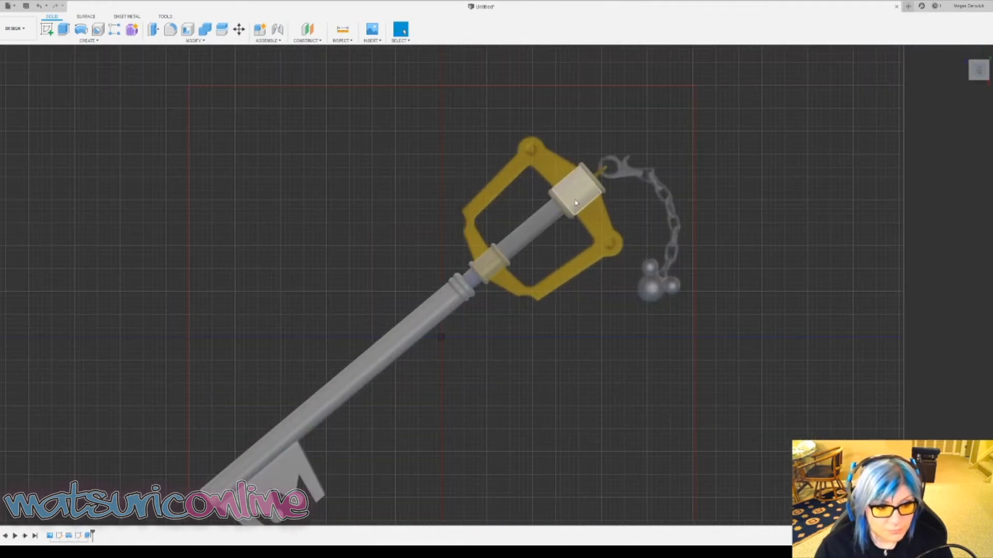
pyautogui.scroll(2, 564, 292)
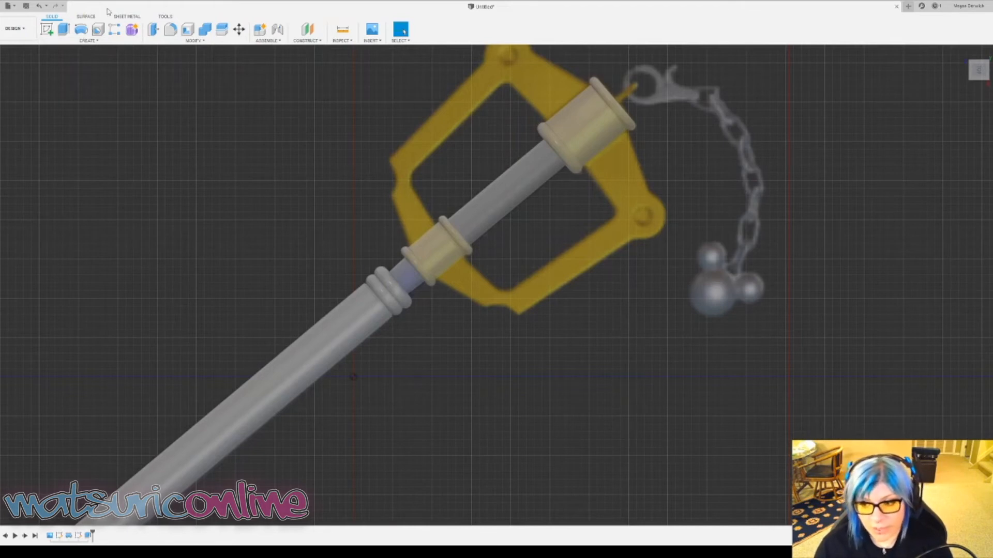
pyautogui.scroll(-4, 223, 124)
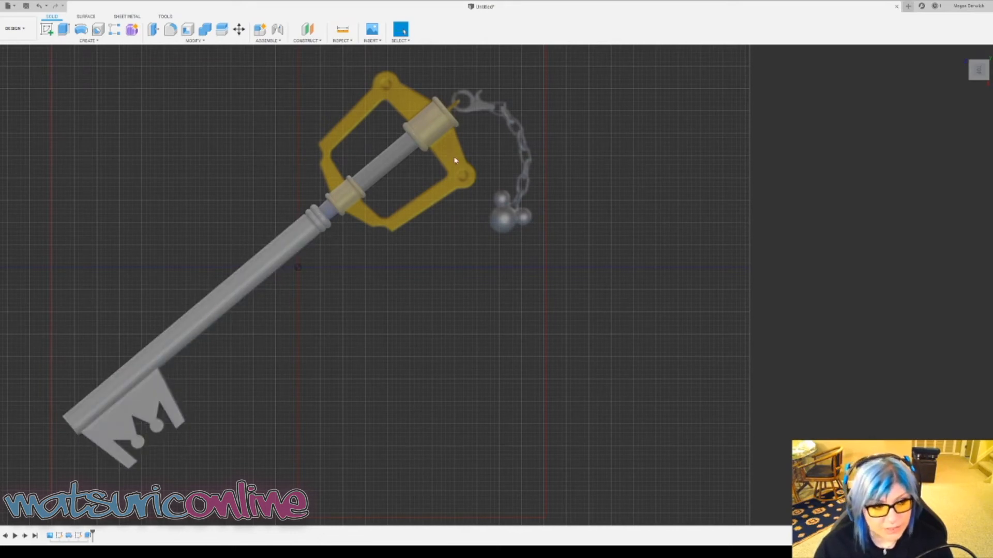
pyautogui.scroll(2, 385, 129)
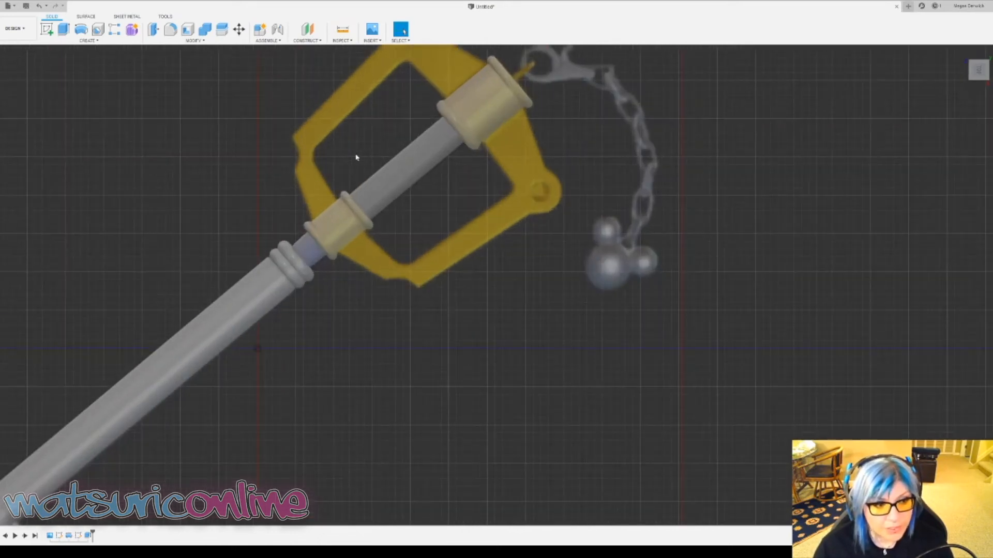
pyautogui.moveTo(526, 89); pyautogui.dragTo(536, 279, button='middle')
pyautogui.scroll(5, 527, 290)
pyautogui.scroll(-1, 496, 311)
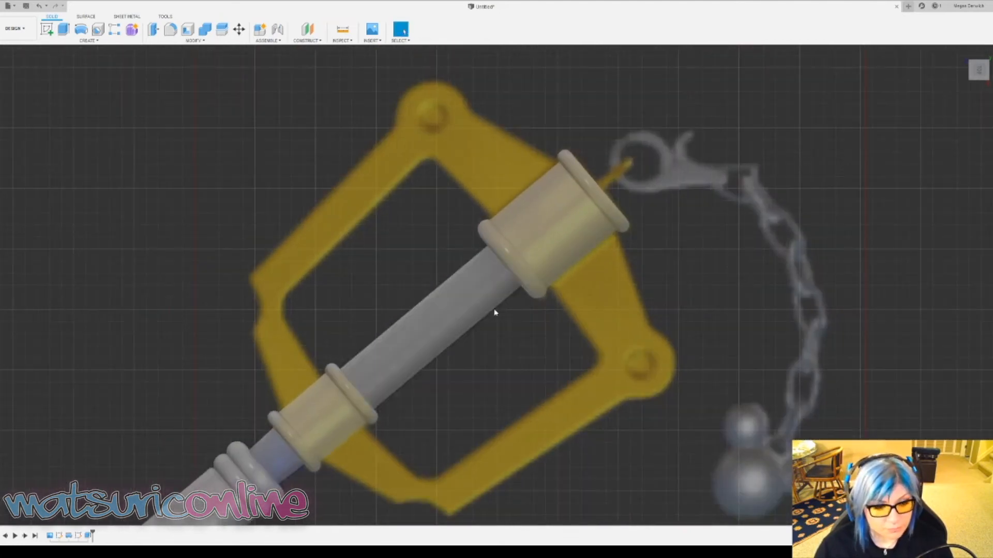
pyautogui.moveTo(495, 312); pyautogui.dragTo(492, 257, button='middle')
pyautogui.scroll(-1, 492, 258)
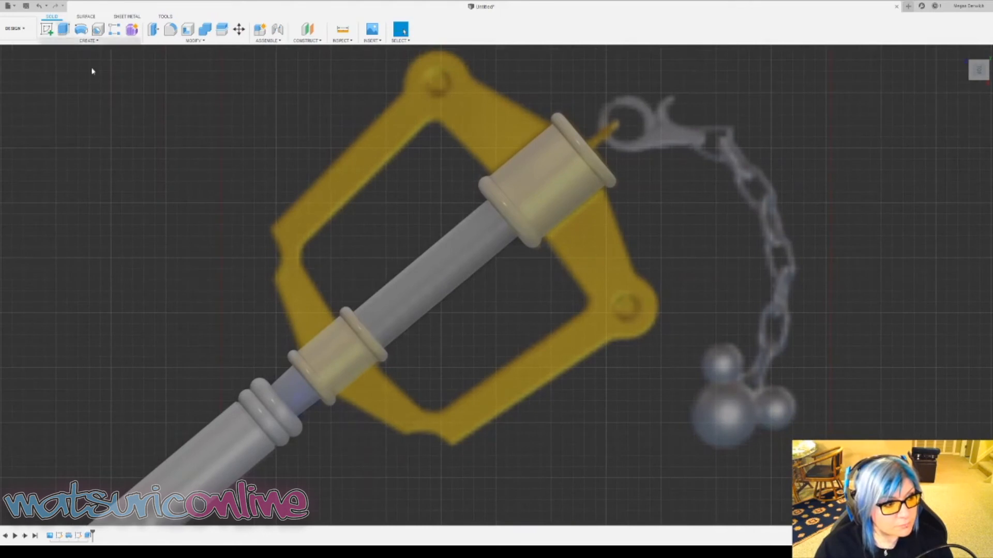
pyautogui.click(51, 33)
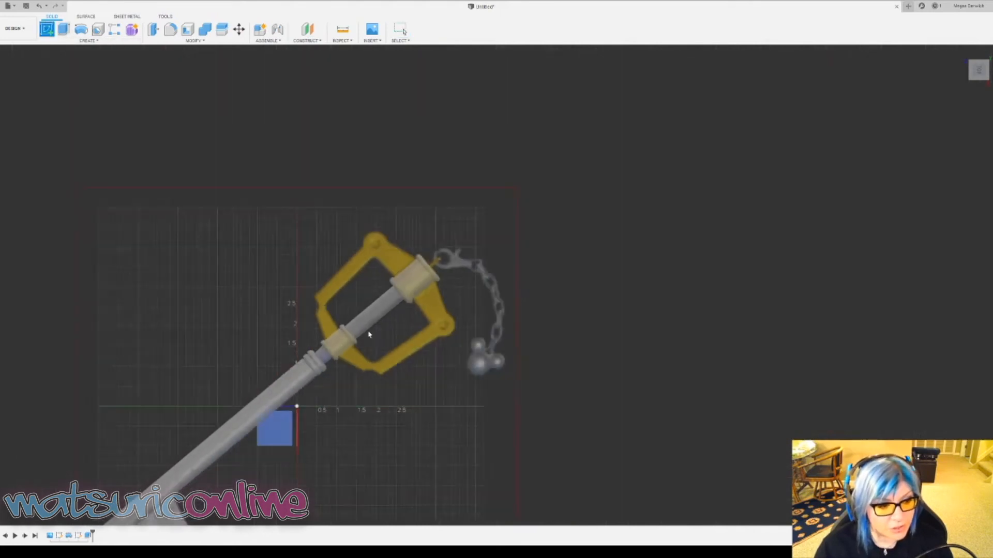
pyautogui.click(305, 409)
pyautogui.scroll(8, 408, 207)
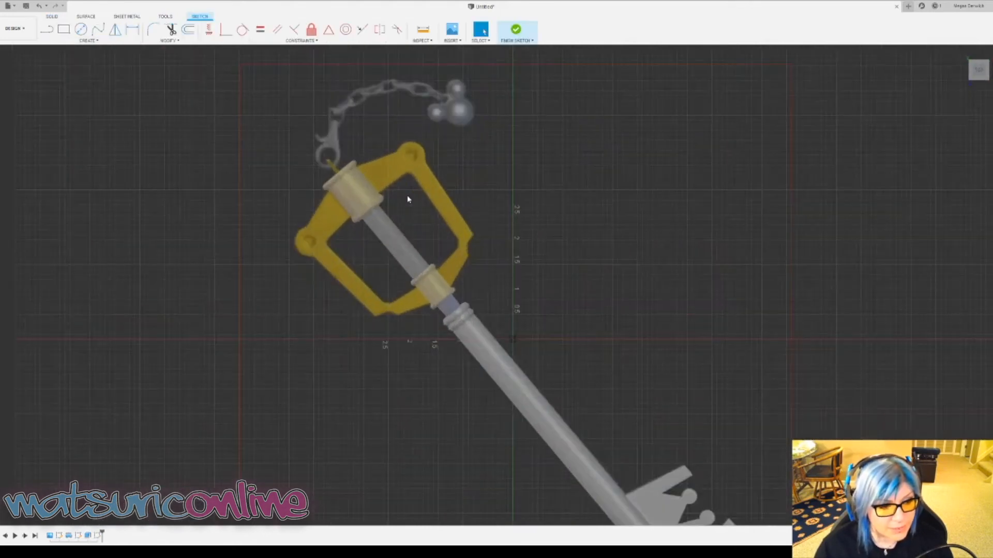
# - Trace one half of the gold guard's outer edge with connected lines from the small collar to the large collar, cutting straight across the rounded corner
pyautogui.click(47, 31)
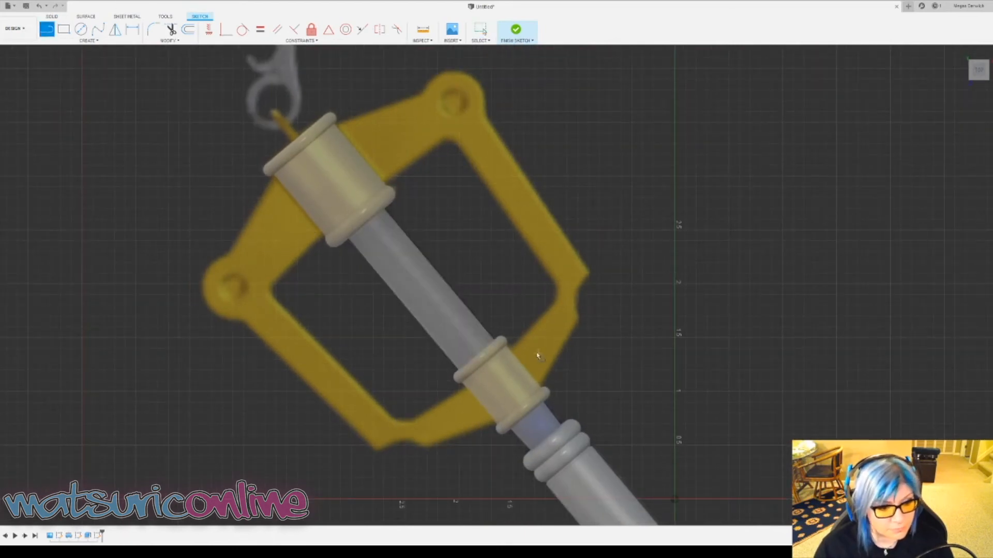
pyautogui.click(538, 391)
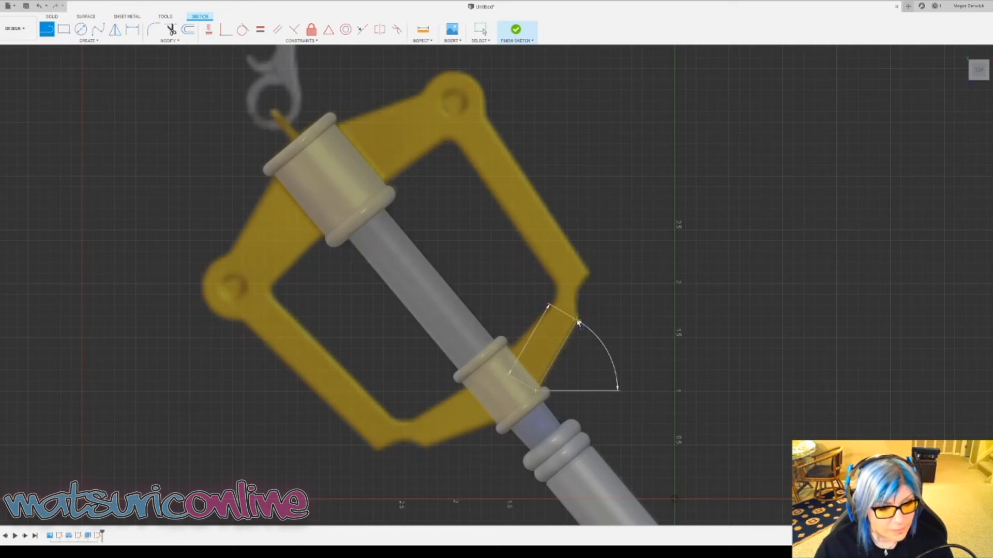
pyautogui.click(578, 322)
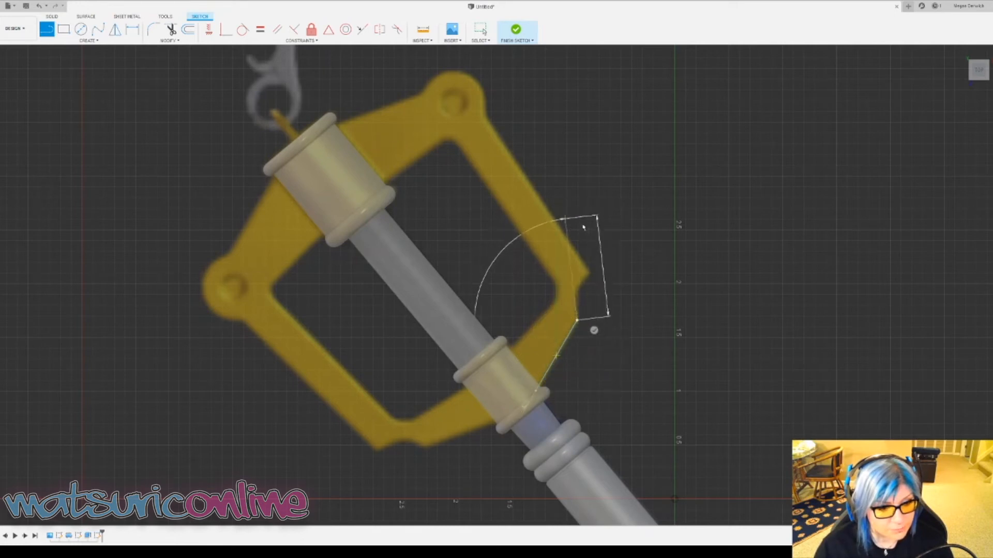
pyautogui.click(590, 270)
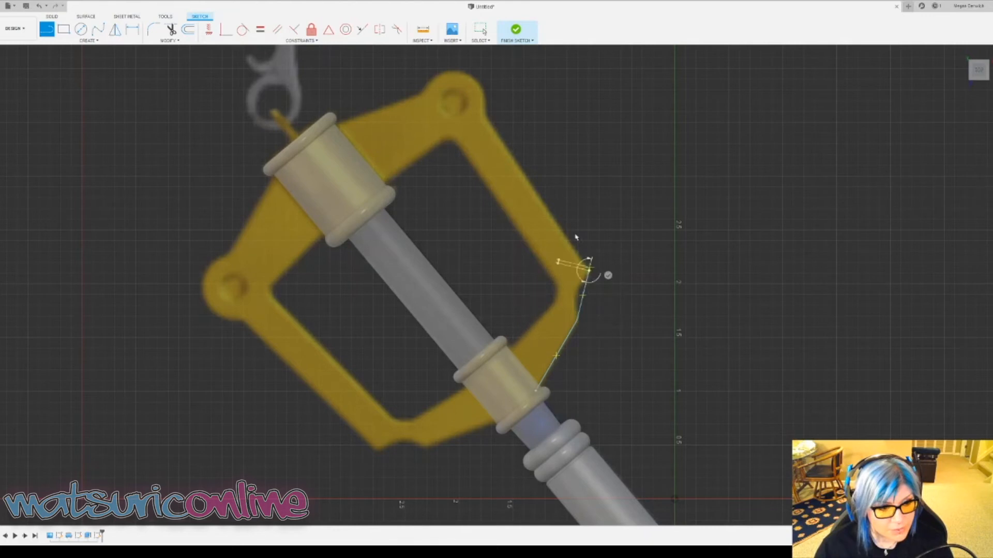
pyautogui.click(486, 118)
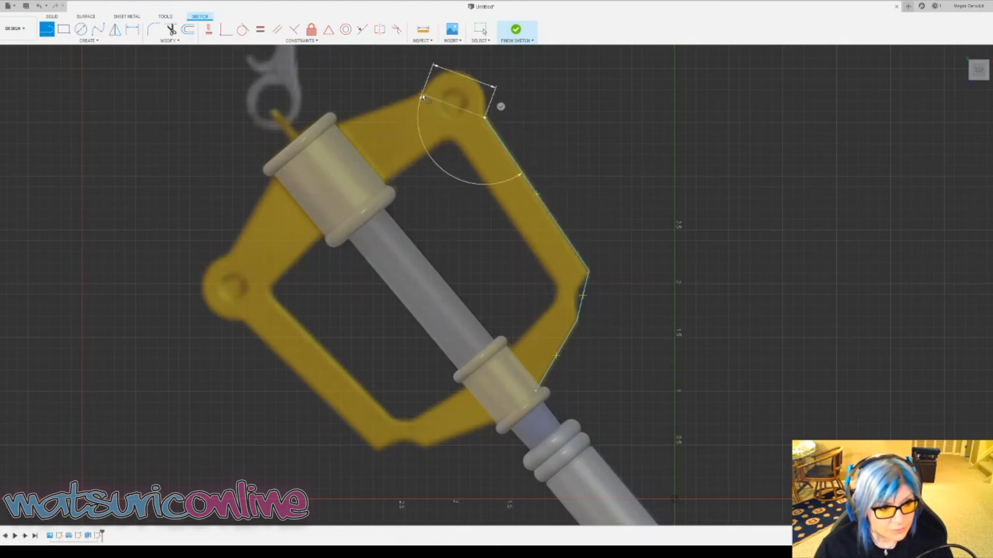
pyautogui.click(423, 95)
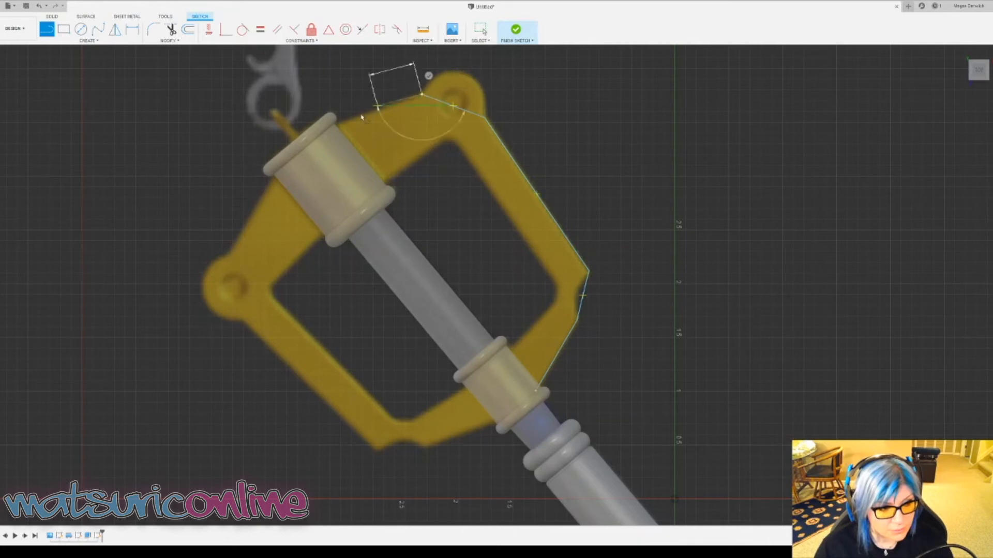
pyautogui.click(331, 127)
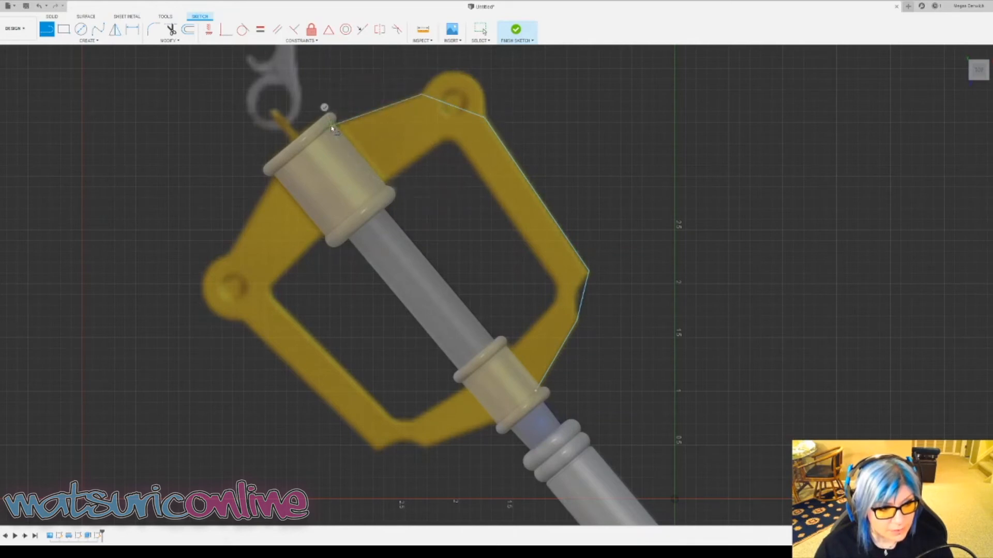
# - Continue the line along the large collar, trace the guard's inner edge back to the small collar, and close the outline there
pyautogui.click(382, 189)
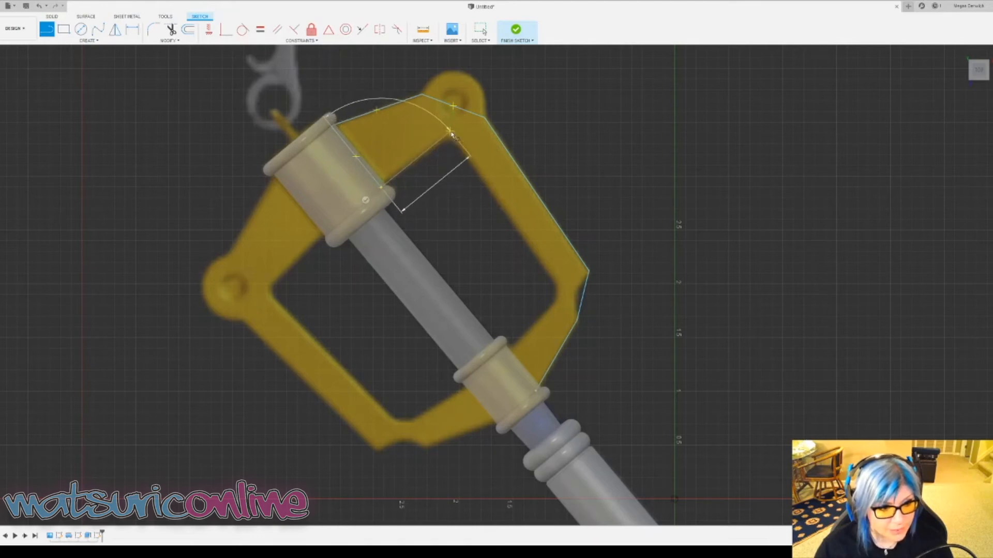
pyautogui.click(451, 133)
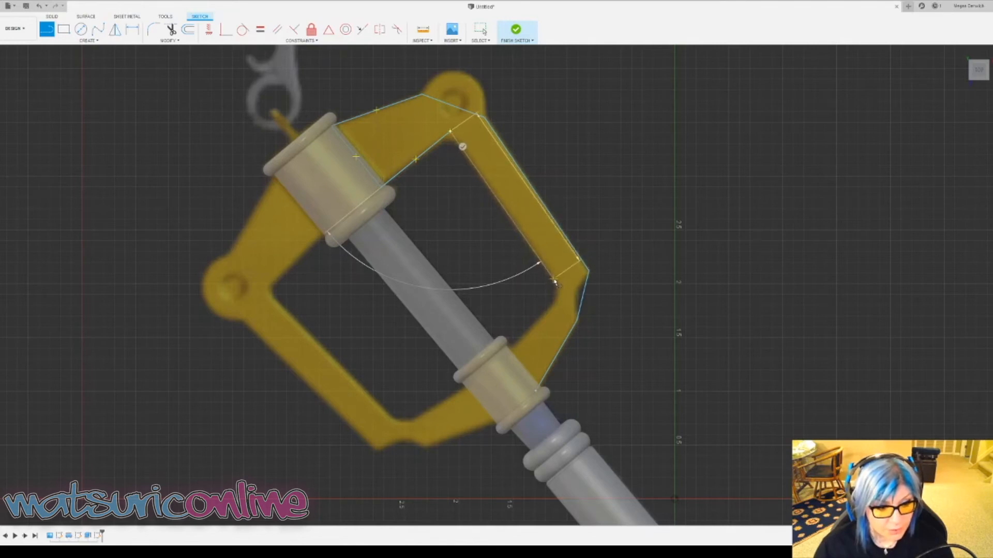
pyautogui.click(554, 281)
pyautogui.click(554, 303)
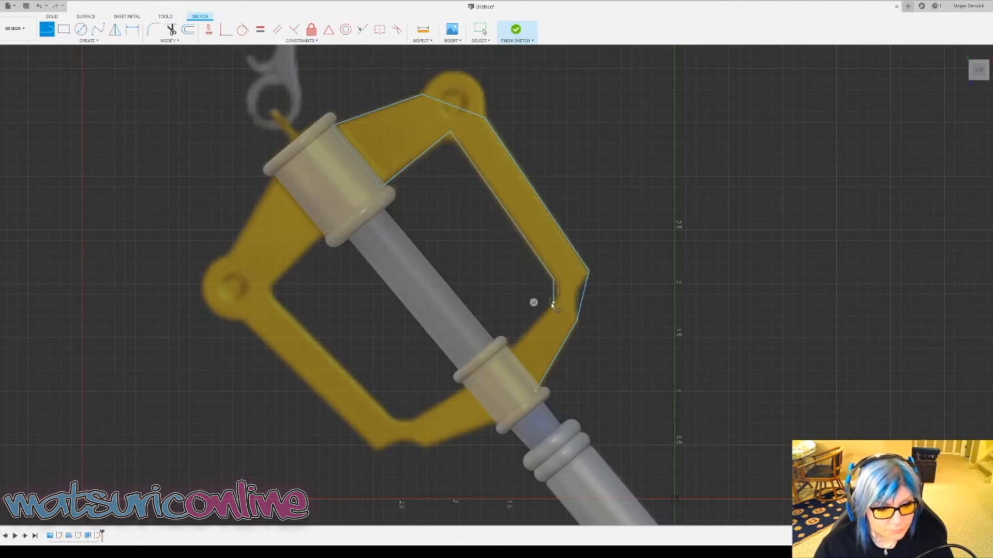
pyautogui.click(509, 345)
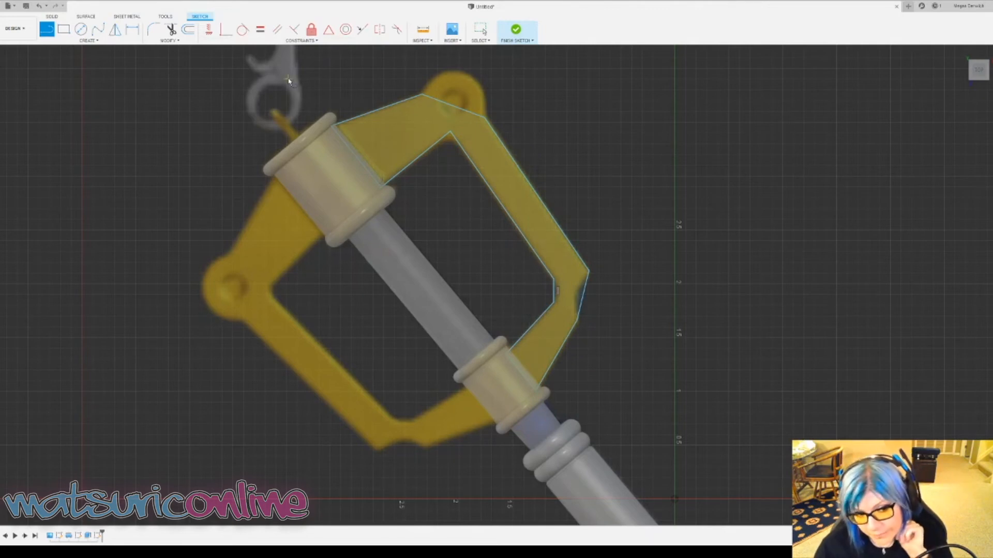
pyautogui.click(81, 45)
pyautogui.press('Escape')
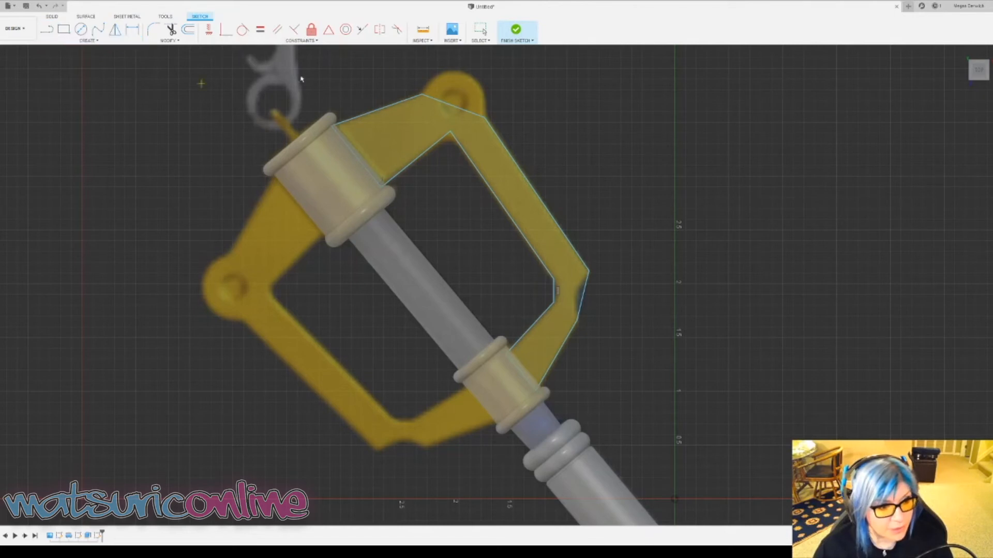
# - Draw one arc around the guard's round lobe and another along the concave notch at its outer corner
pyautogui.click(485, 119)
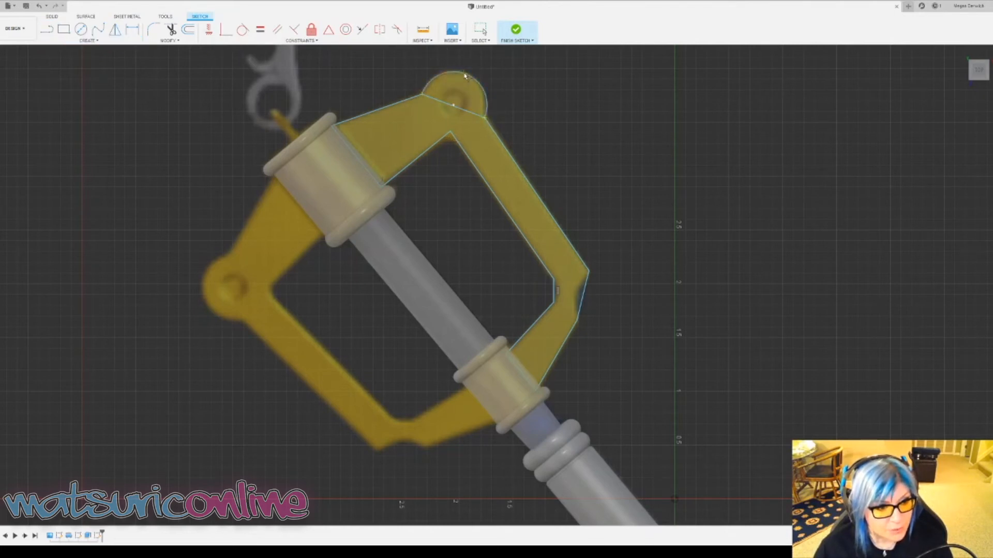
pyautogui.click(588, 272)
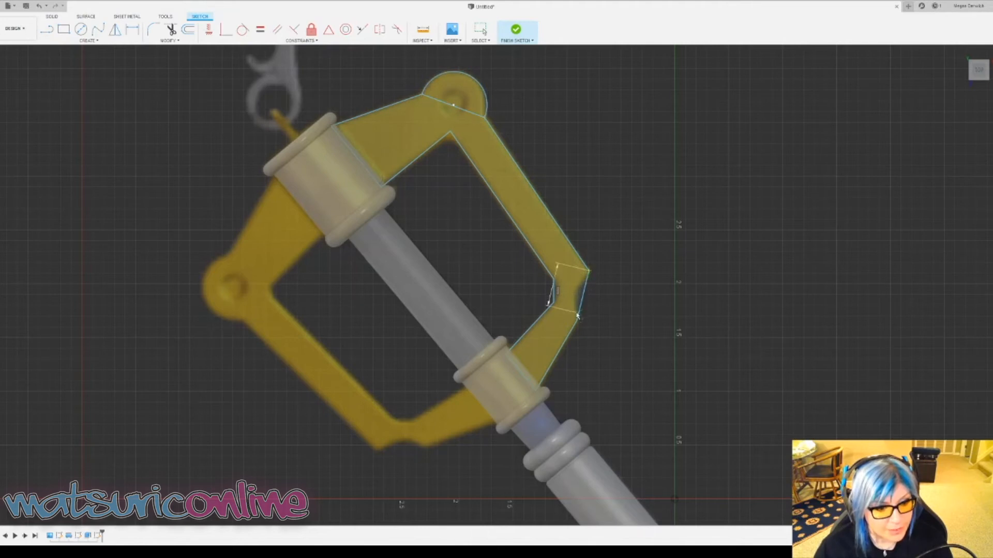
pyautogui.click(577, 321)
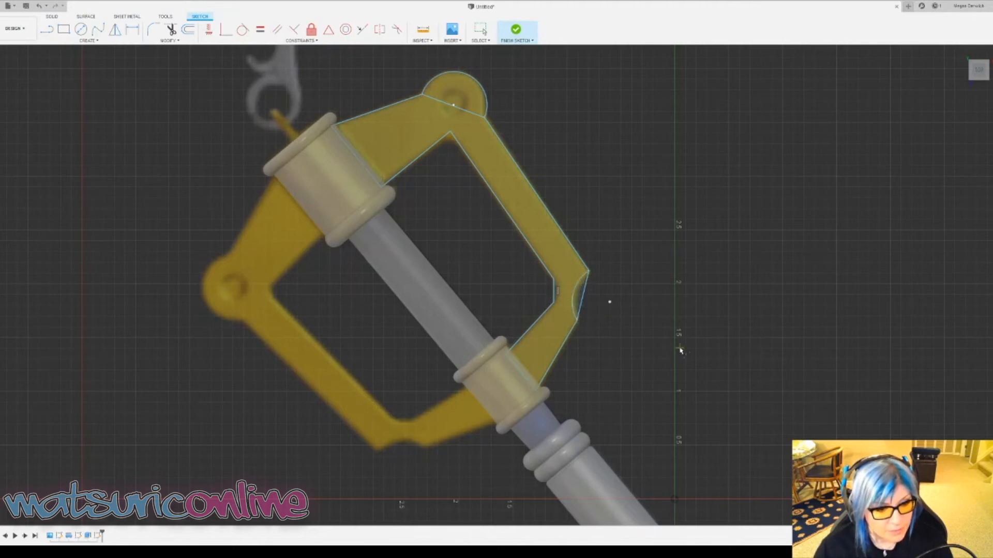
# - Trim away the straight outline segments that cut across the round lobe and the concave notch
pyautogui.press('t')
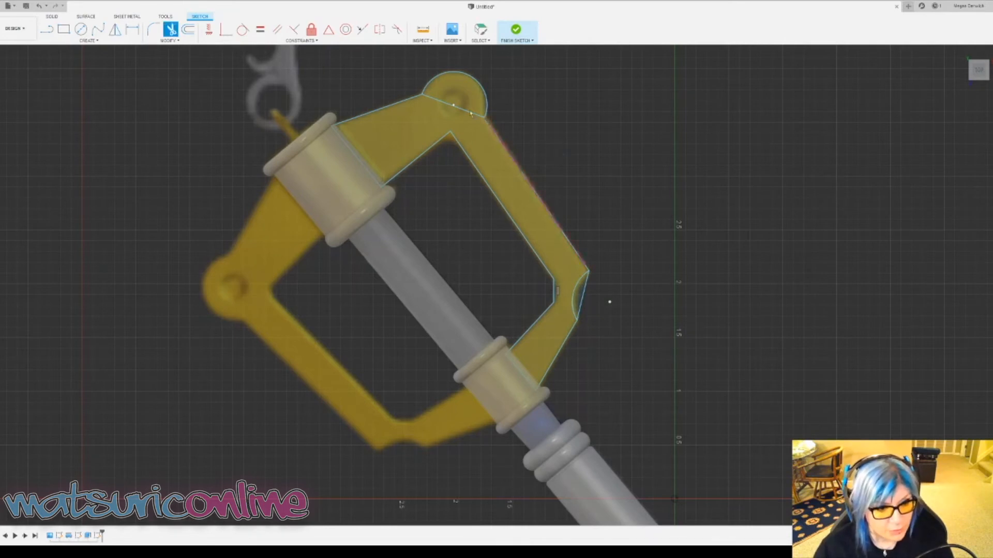
pyautogui.click(439, 104)
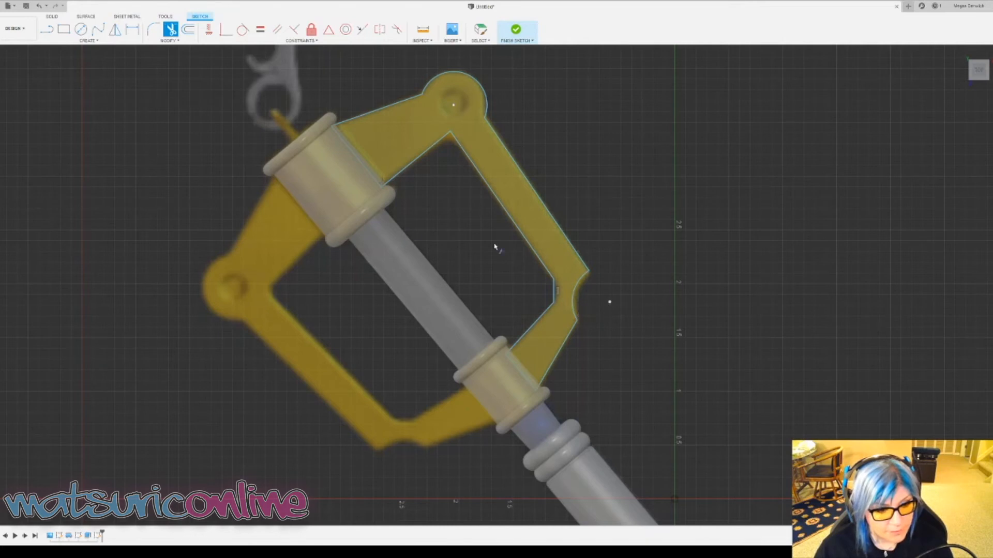
pyautogui.scroll(2, 493, 247)
pyautogui.scroll(-3, 492, 246)
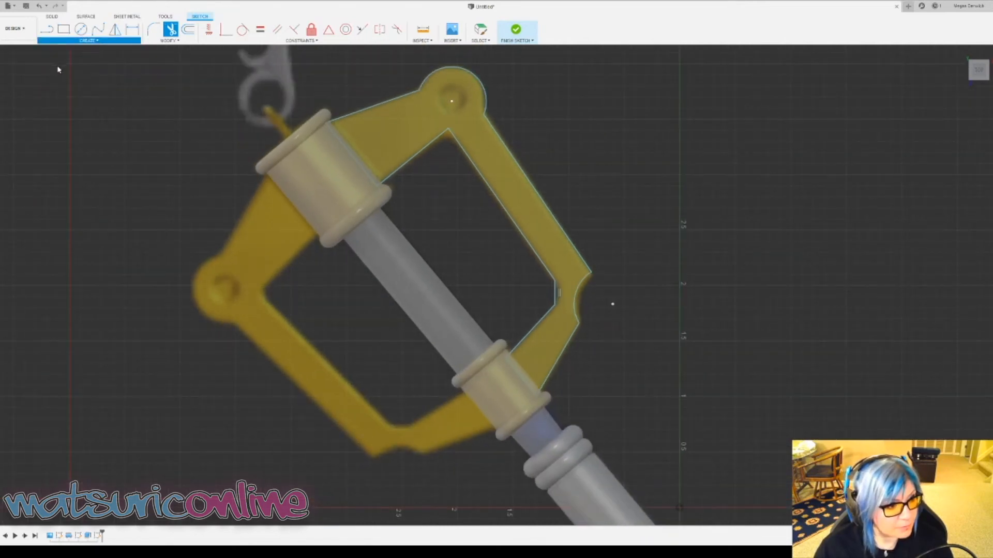
pyautogui.press('Escape')
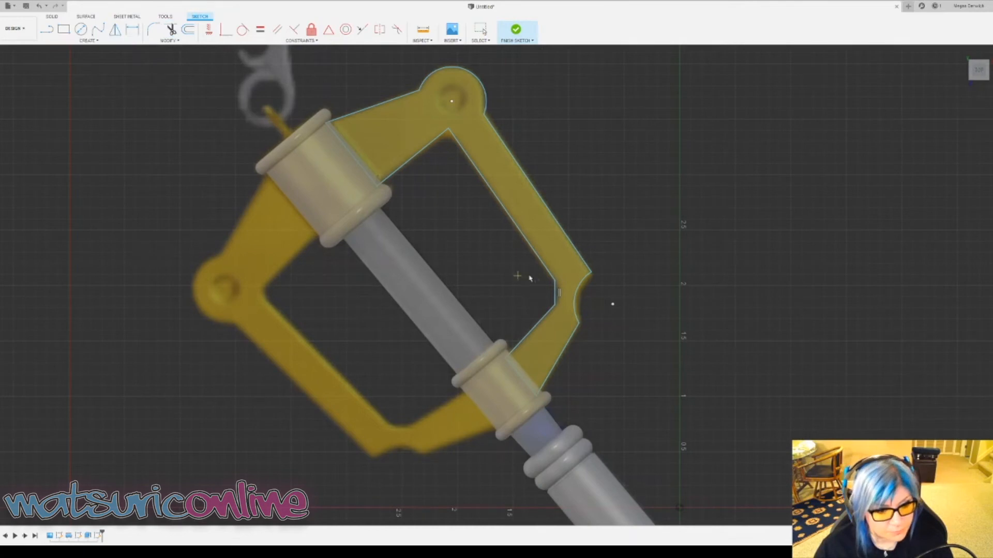
# - Draw an arc rounding the guard's inner corner opposite the notch, and trim off the short straight segment there
pyautogui.click(556, 283)
pyautogui.click(554, 305)
pyautogui.press('t')
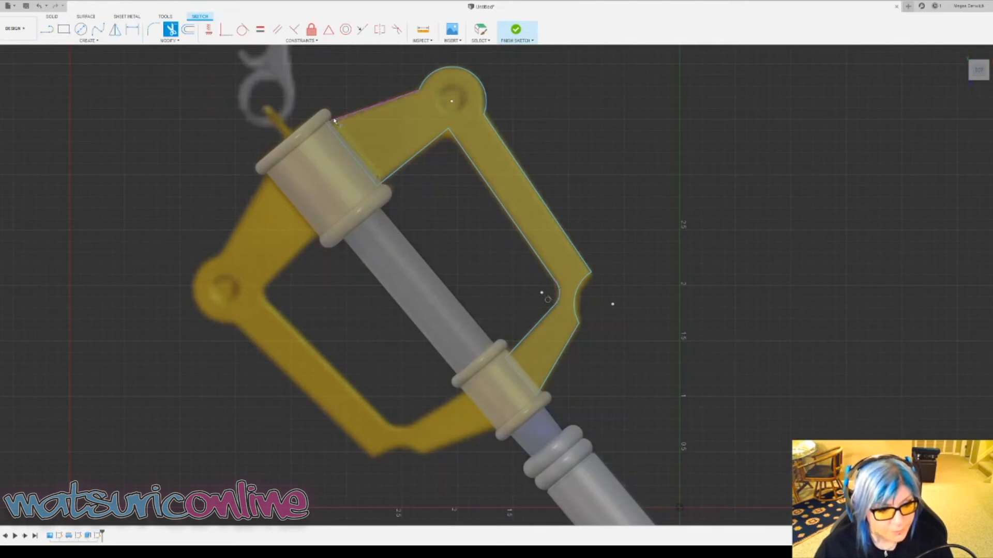
# - Make the inner corner arc tangent to both adjoining straight edges of the guard
pyautogui.scroll(2, 550, 285)
pyautogui.scroll(2, 550, 285)
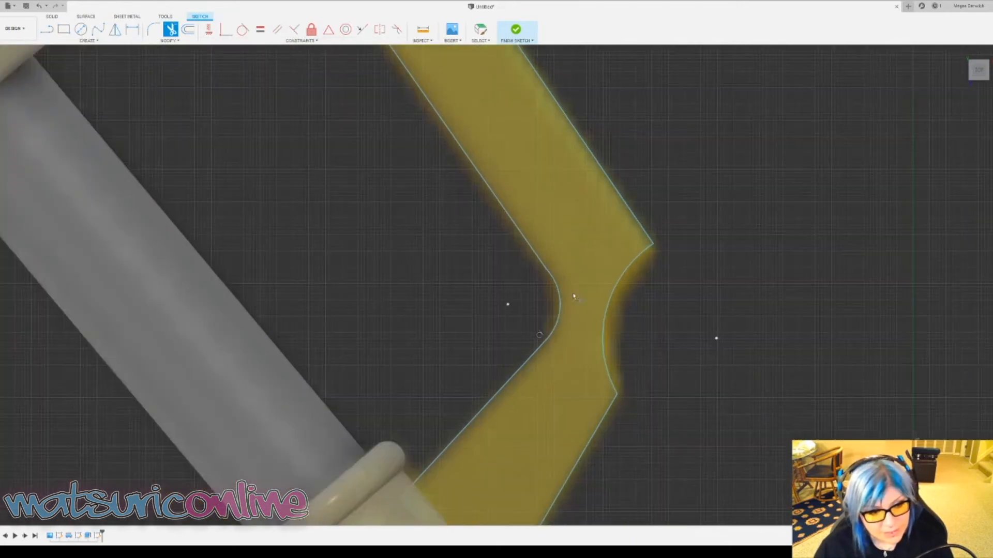
pyautogui.click(242, 30)
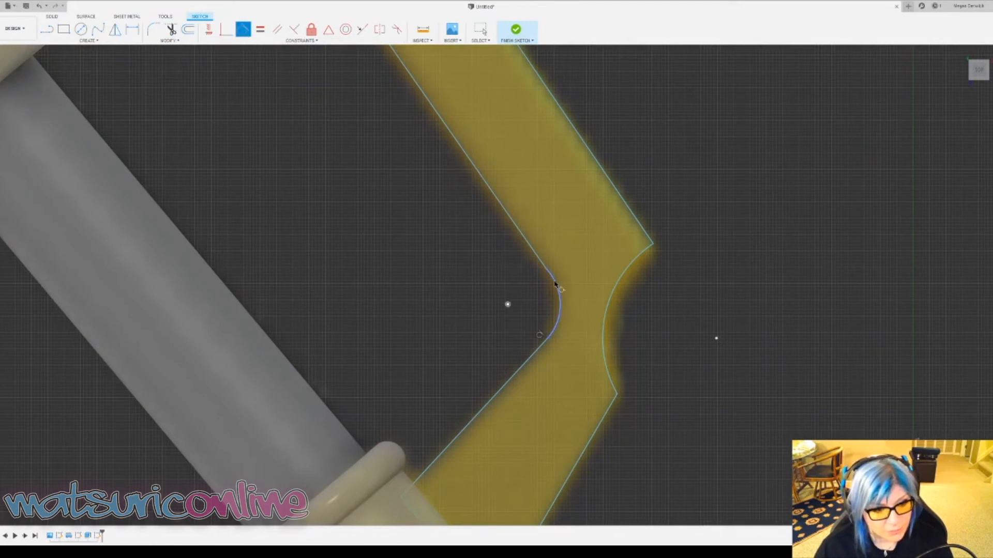
pyautogui.click(559, 287)
pyautogui.click(533, 248)
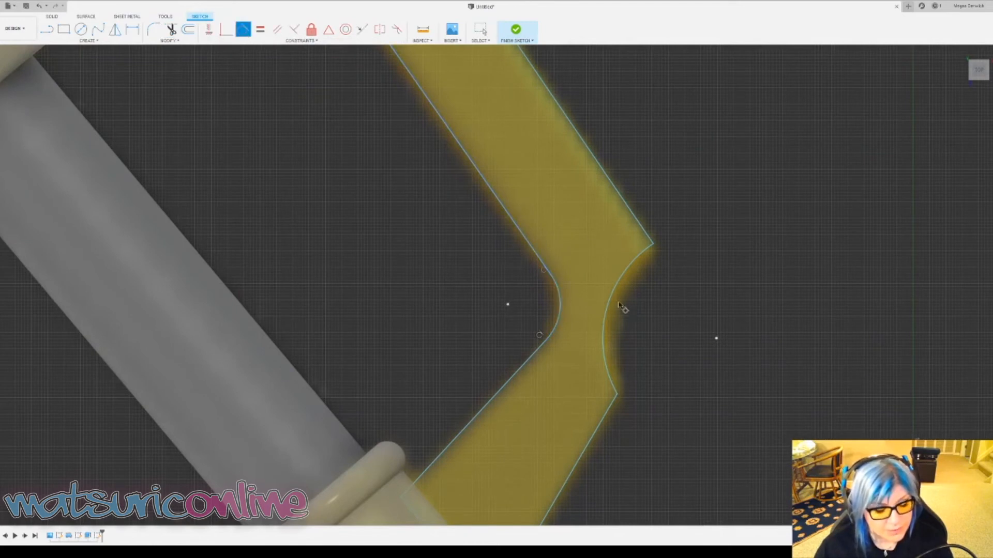
pyautogui.click(553, 335)
pyautogui.click(533, 358)
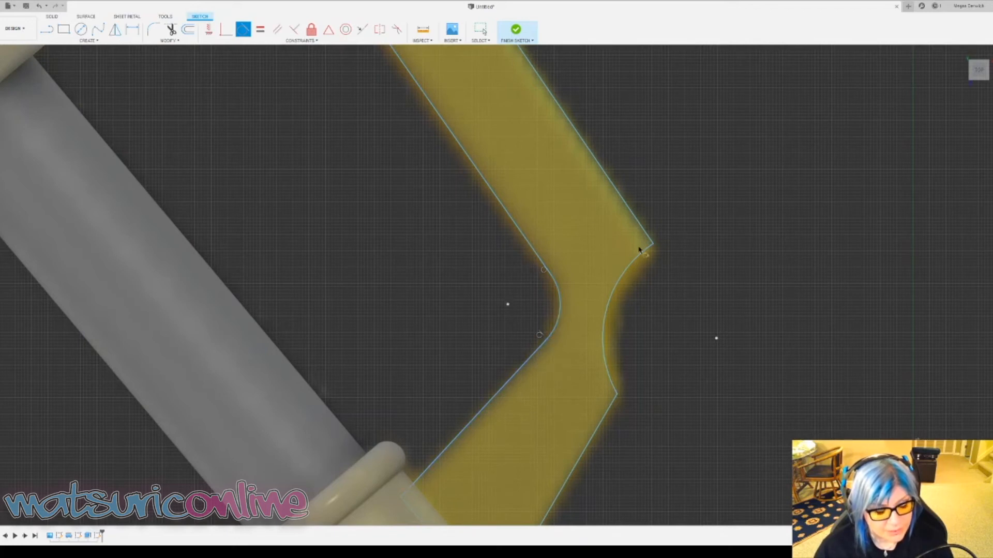
# - Fillet the guard's sharp inner corner beneath the round lobe with a 0.10 radius
pyautogui.scroll(-5, 640, 254)
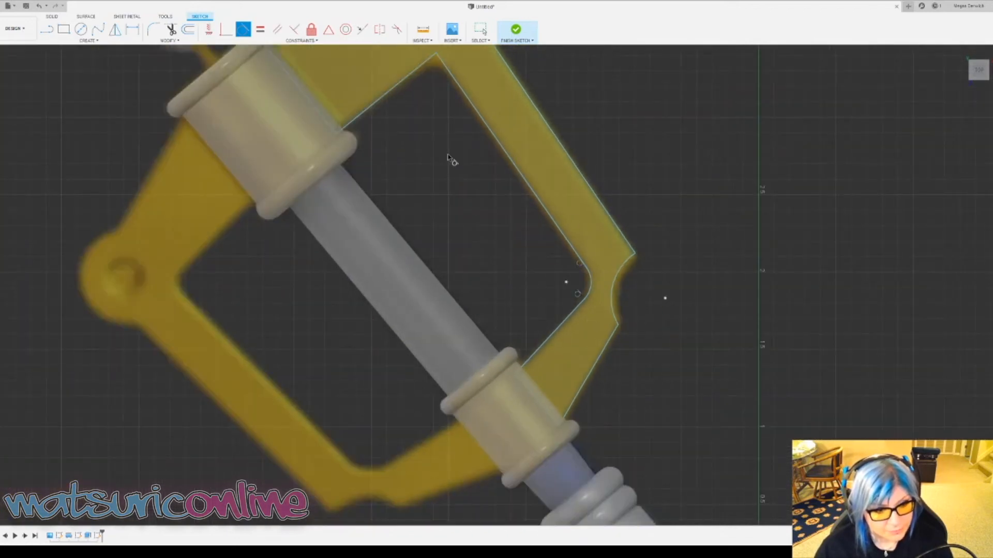
pyautogui.scroll(-3, 453, 155)
pyautogui.scroll(-3, 455, 135)
pyautogui.scroll(3, 532, 249)
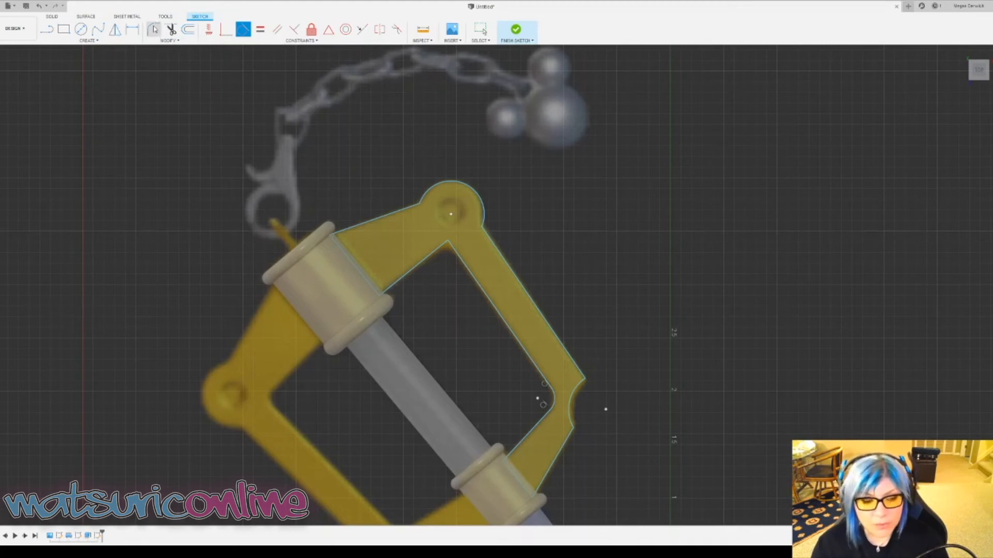
pyautogui.click(154, 30)
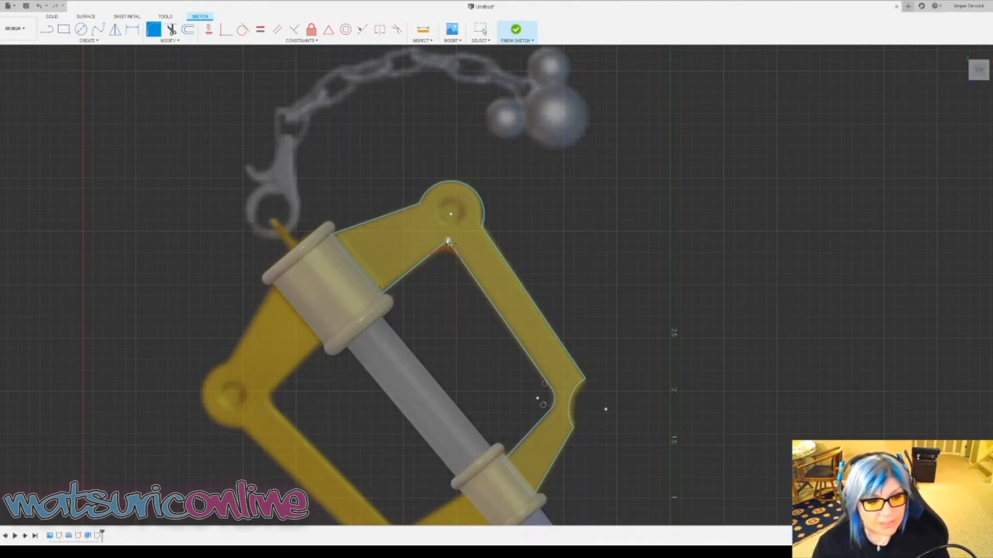
pyautogui.click(448, 241)
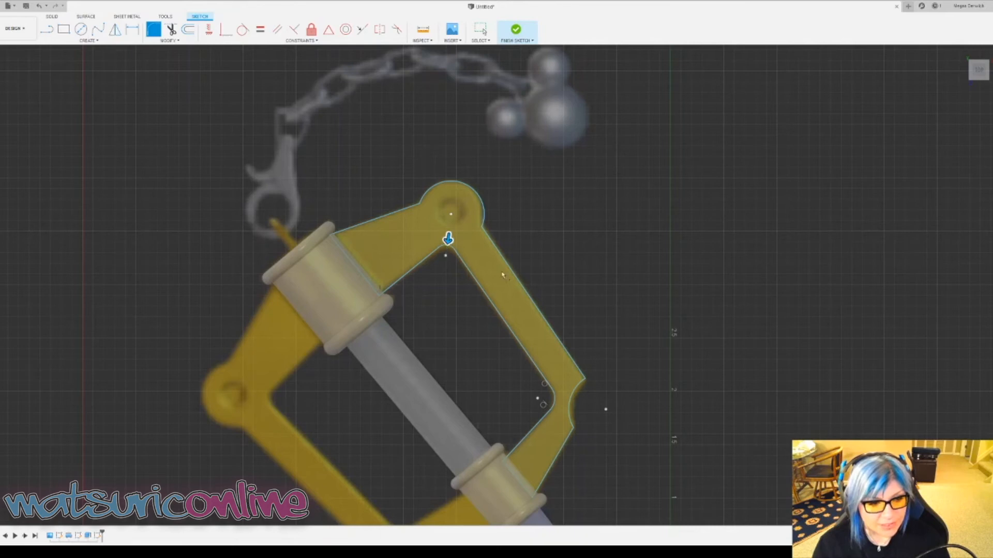
pyautogui.scroll(10, 454, 259)
pyautogui.scroll(-3, 454, 248)
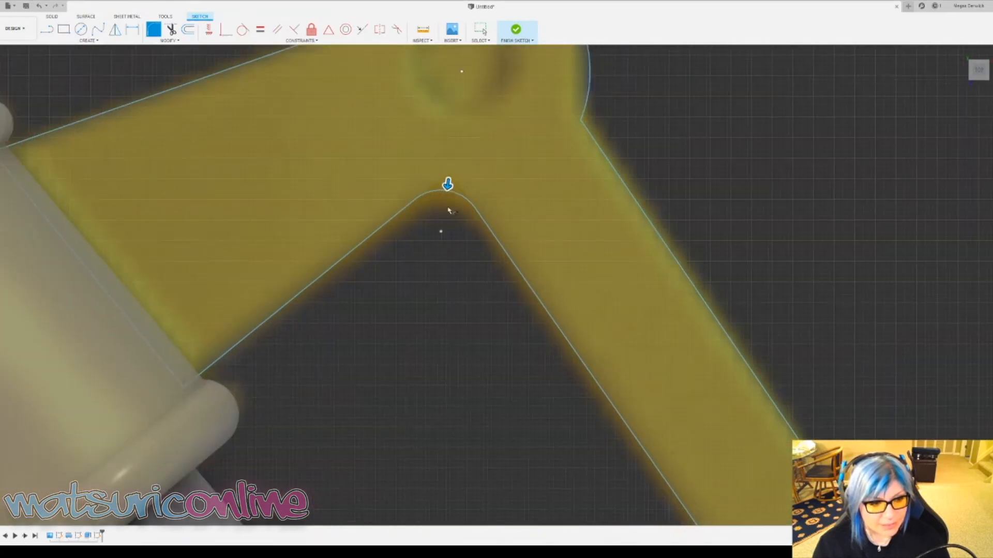
pyautogui.scroll(-5, 455, 242)
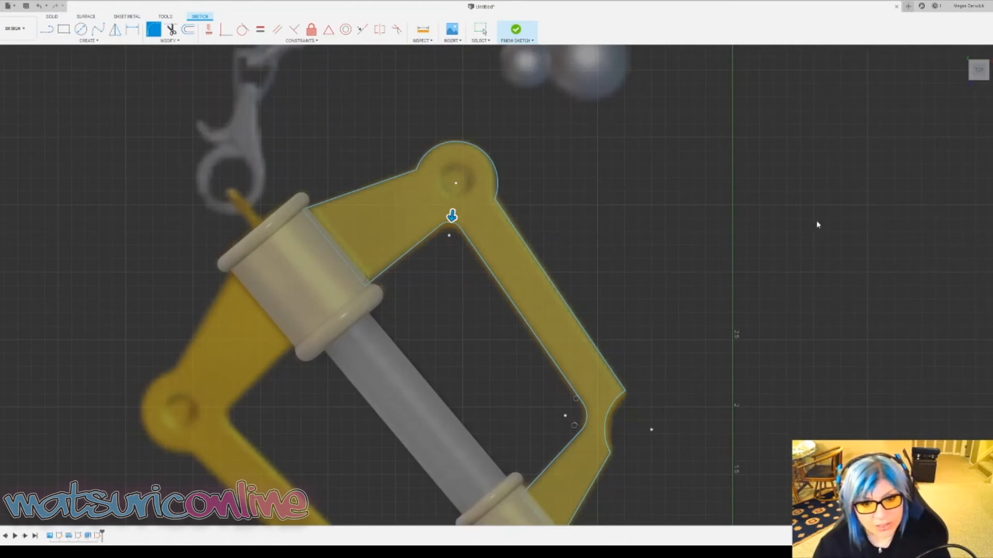
pyautogui.press('Return')
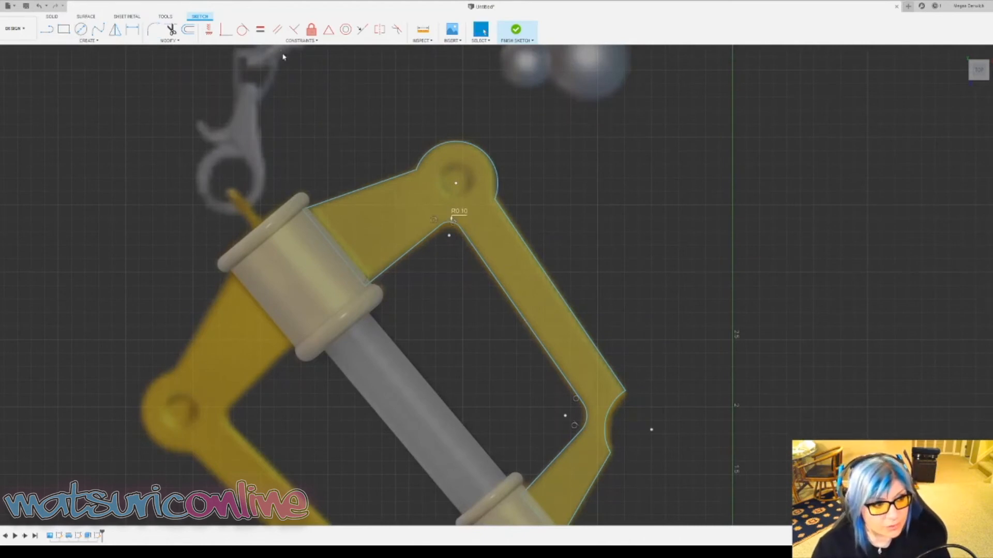
# - Check the half-guard outline against the reference image and finish the sketch
pyautogui.click(243, 30)
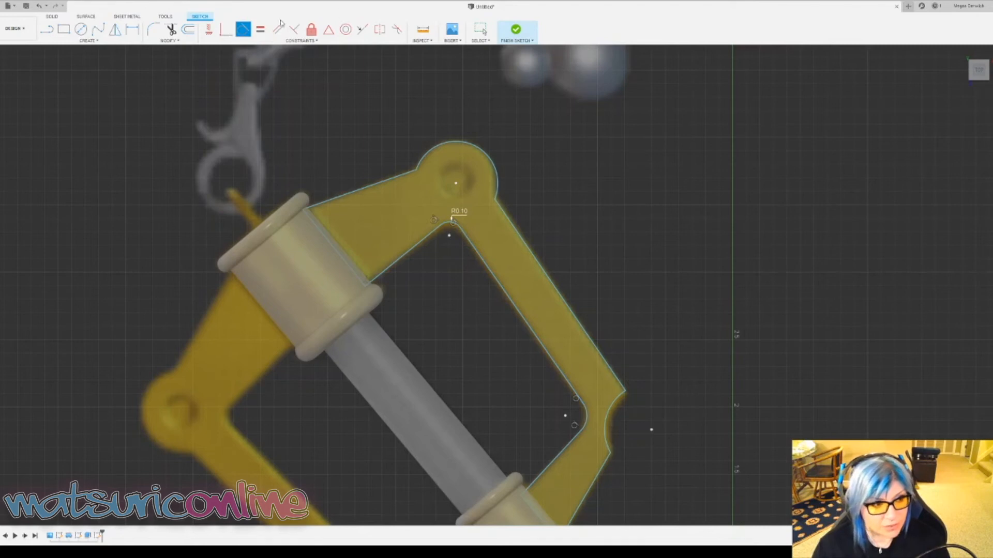
pyautogui.scroll(-5, 667, 326)
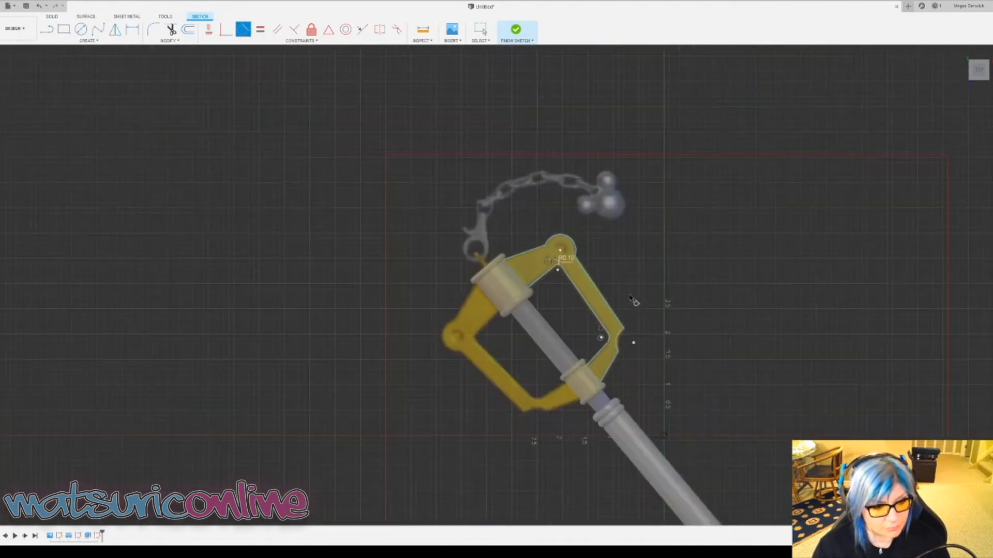
pyautogui.scroll(3, 690, 352)
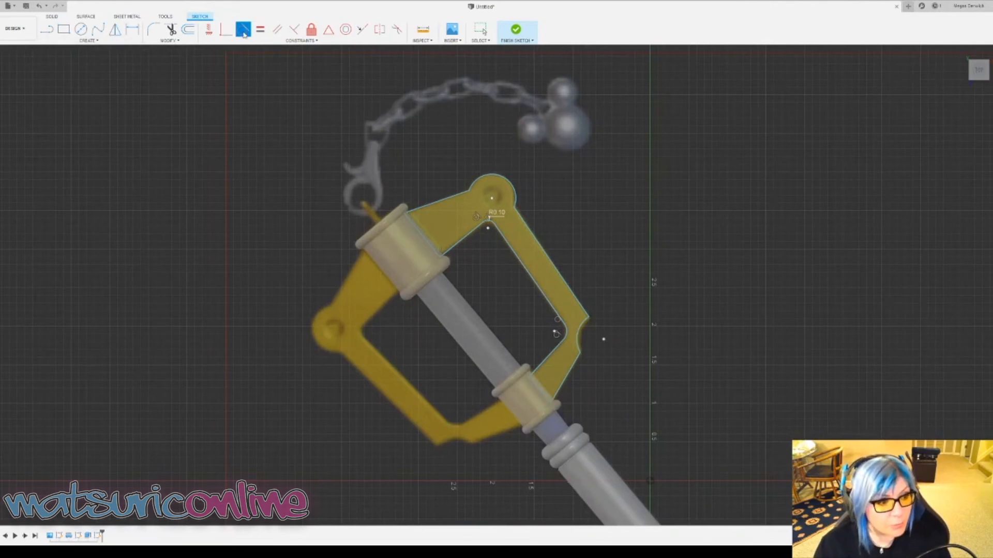
pyautogui.click(991, 265)
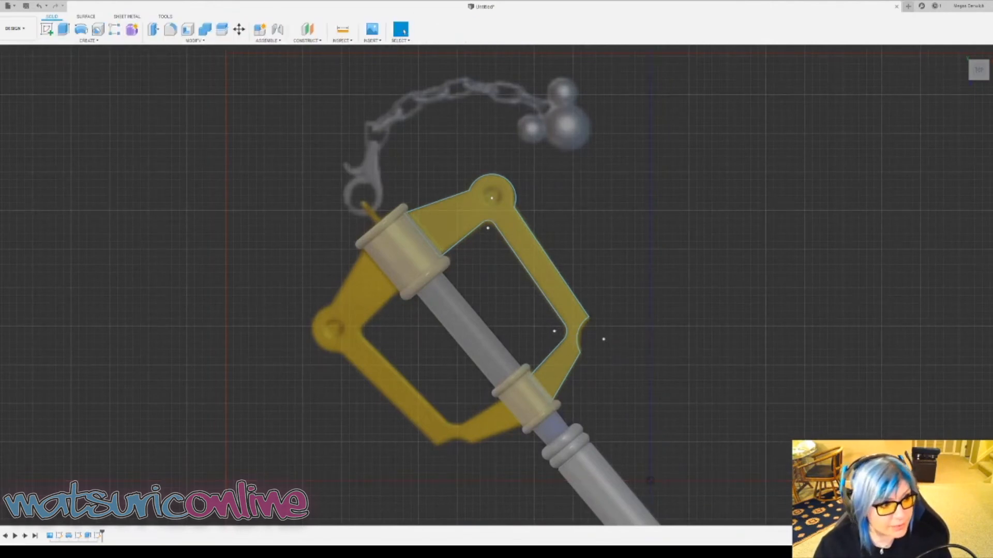
# - Try to extrude the half-guard profile to both sides of the sketch plane
pyautogui.click(63, 30)
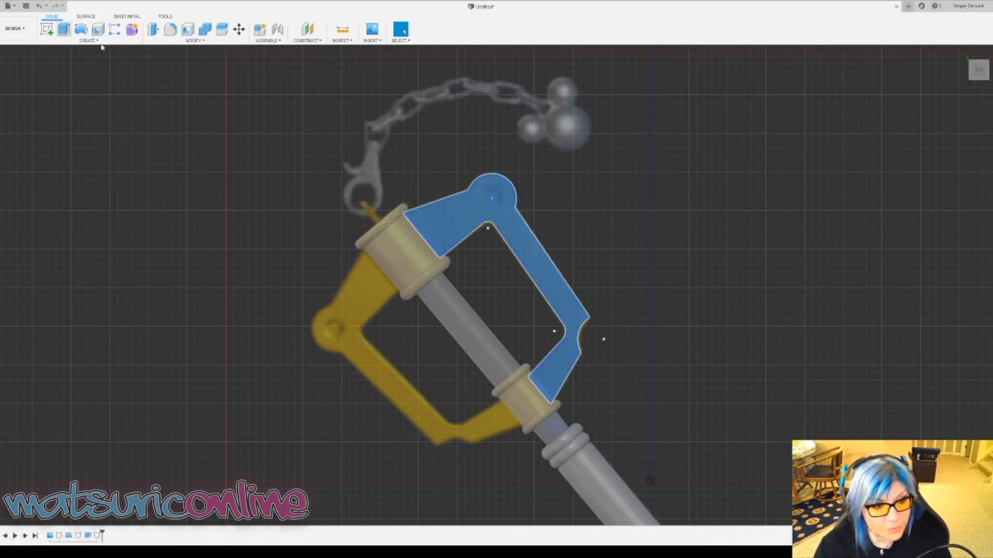
pyautogui.click(567, 297)
pyautogui.keyDown('shift'); pyautogui.moveTo(796, 281); pyautogui.dragTo(963, 148, button='middle'); pyautogui.keyUp('shift')
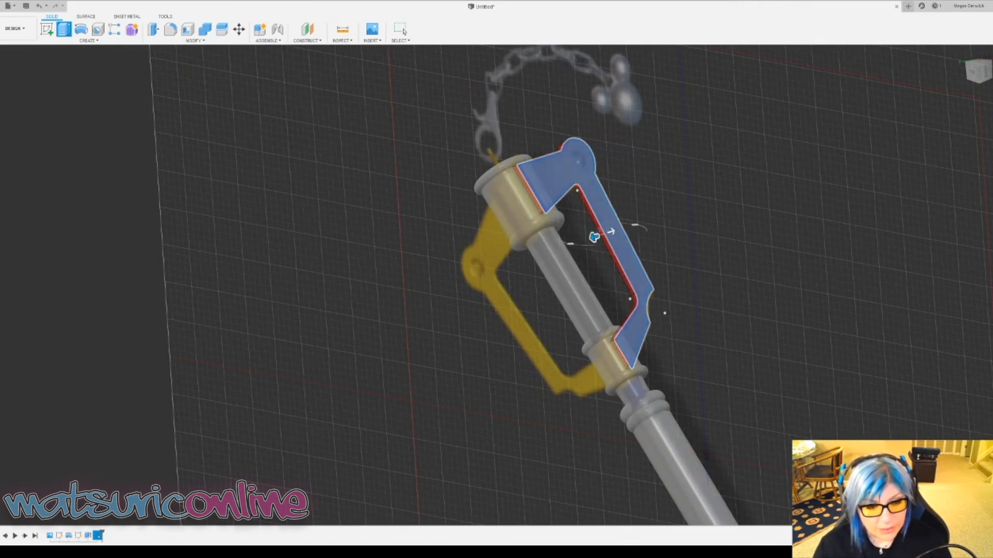
pyautogui.keyDown('shift'); pyautogui.moveTo(594, 234); pyautogui.dragTo(820, 220, button='middle'); pyautogui.keyUp('shift')
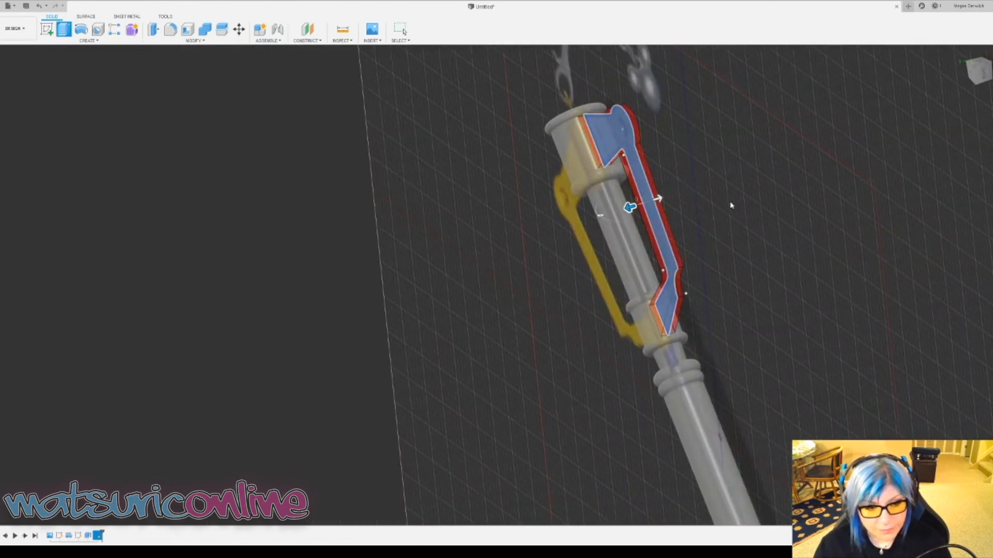
pyautogui.keyDown('shift'); pyautogui.moveTo(727, 204); pyautogui.dragTo(776, 202, button='middle'); pyautogui.keyUp('shift')
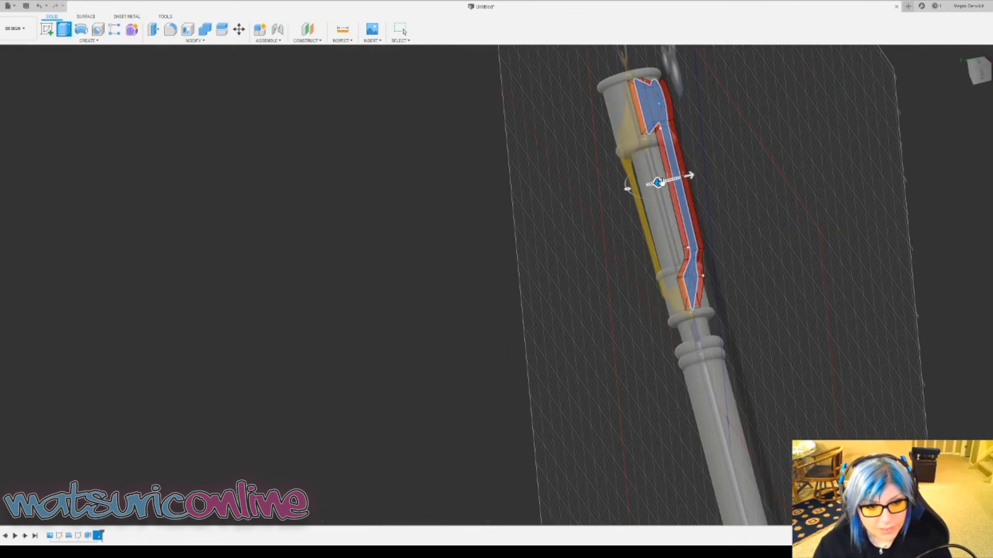
pyautogui.moveTo(662, 182); pyautogui.dragTo(655, 184)
pyautogui.keyDown('shift'); pyautogui.moveTo(656, 184); pyautogui.dragTo(656, 330, button='middle'); pyautogui.keyUp('shift')
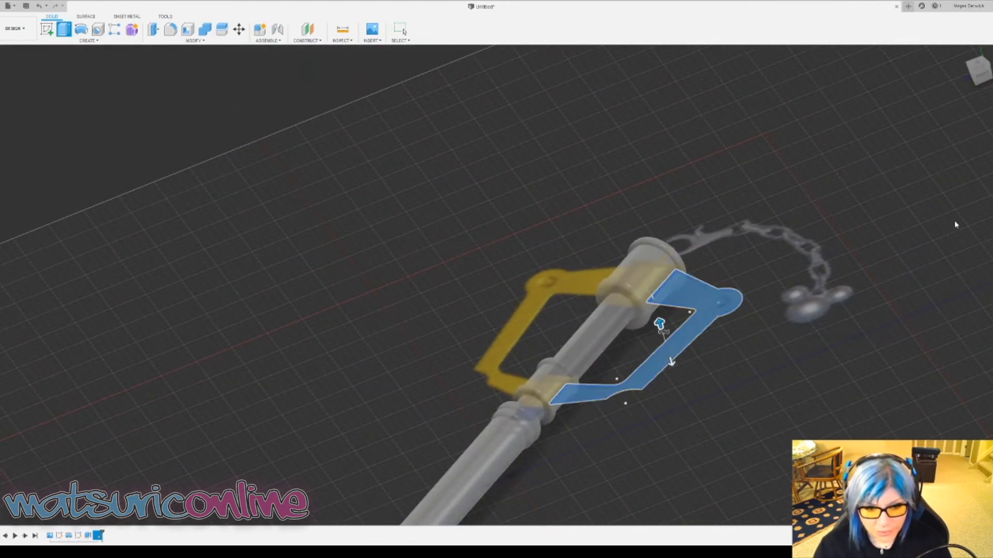
pyautogui.press('Return')
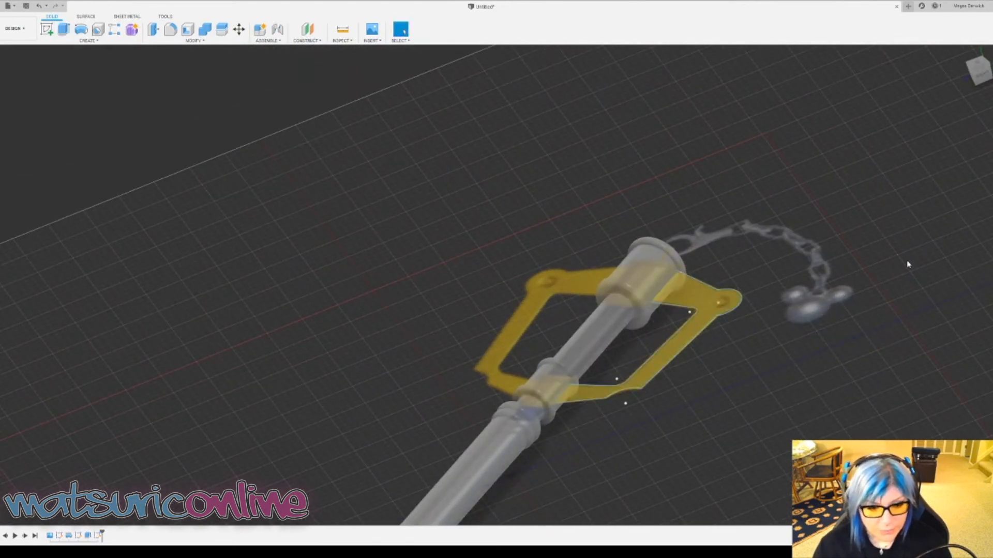
# - Extrude the half-guard profile symmetrically about the sketch plane, adding solid material instead of cutting
pyautogui.click(64, 29)
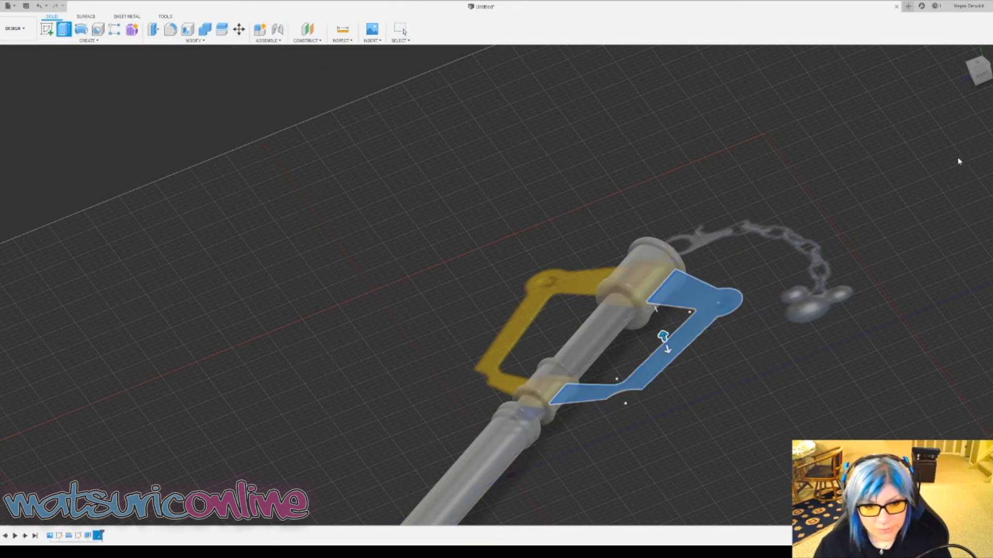
pyautogui.moveTo(663, 336); pyautogui.dragTo(659, 326)
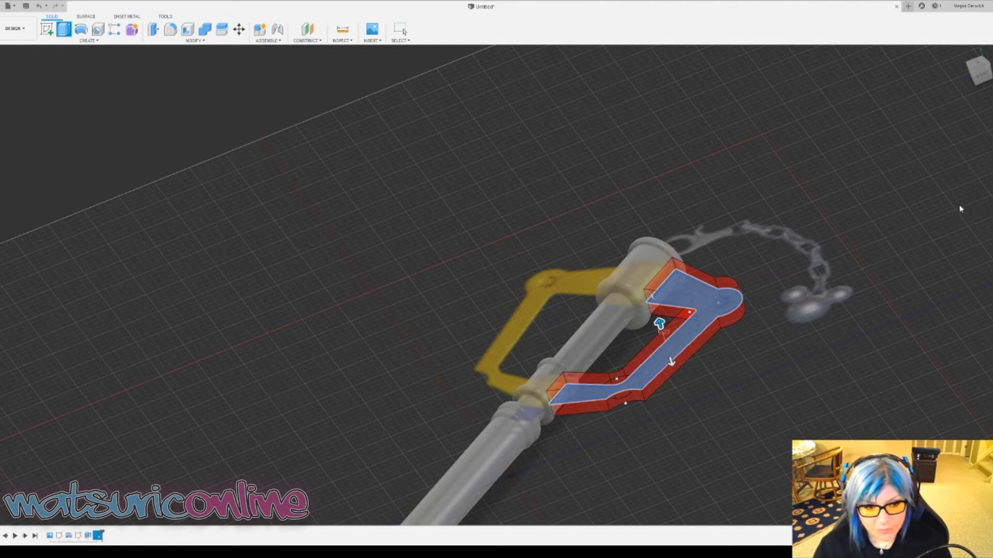
pyautogui.press('Return')
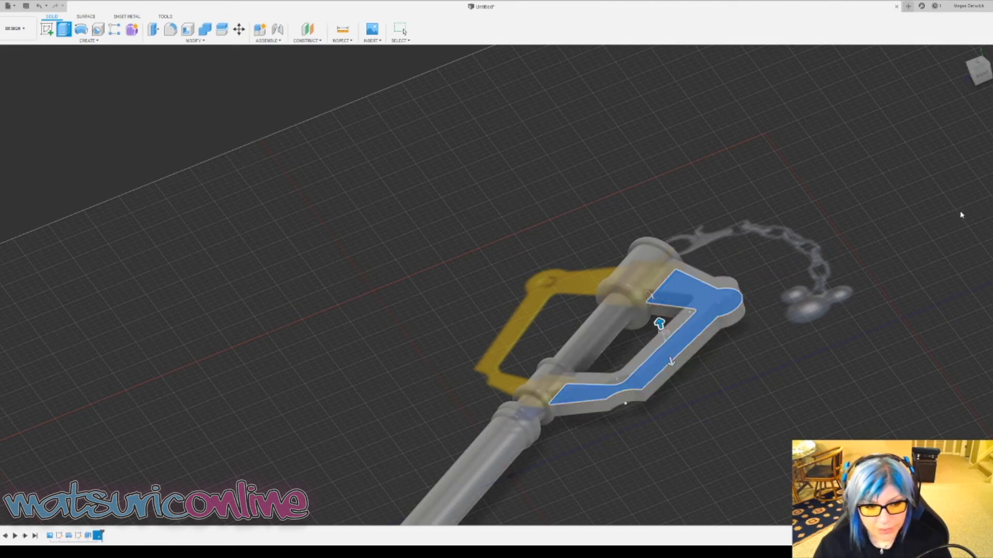
pyautogui.click(959, 215)
# - Reopen the half-guard's extrusion feature to review its settings, and close it
pyautogui.keyDown('shift'); pyautogui.moveTo(737, 306); pyautogui.dragTo(764, 328, button='middle'); pyautogui.keyUp('shift')
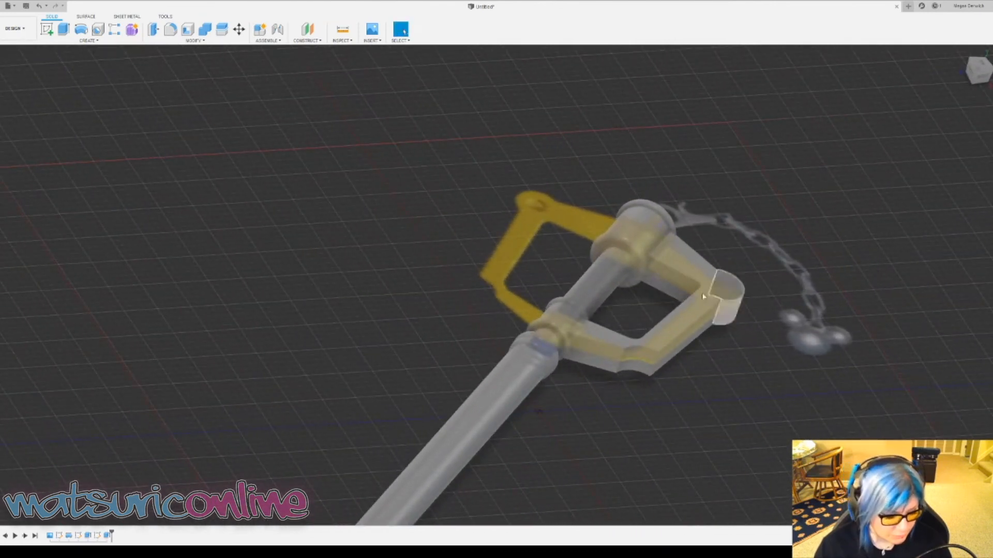
pyautogui.doubleClick(107, 536)
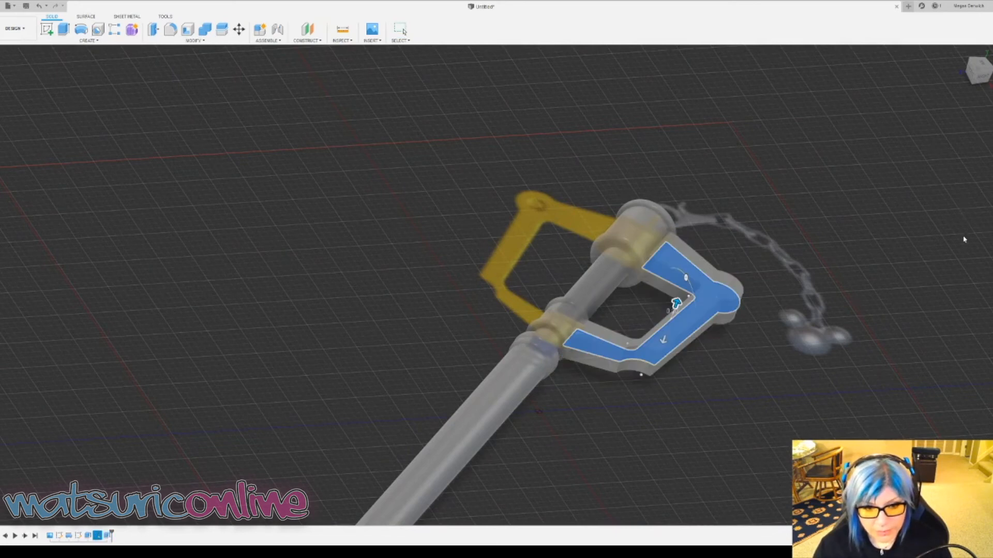
pyautogui.click(961, 218)
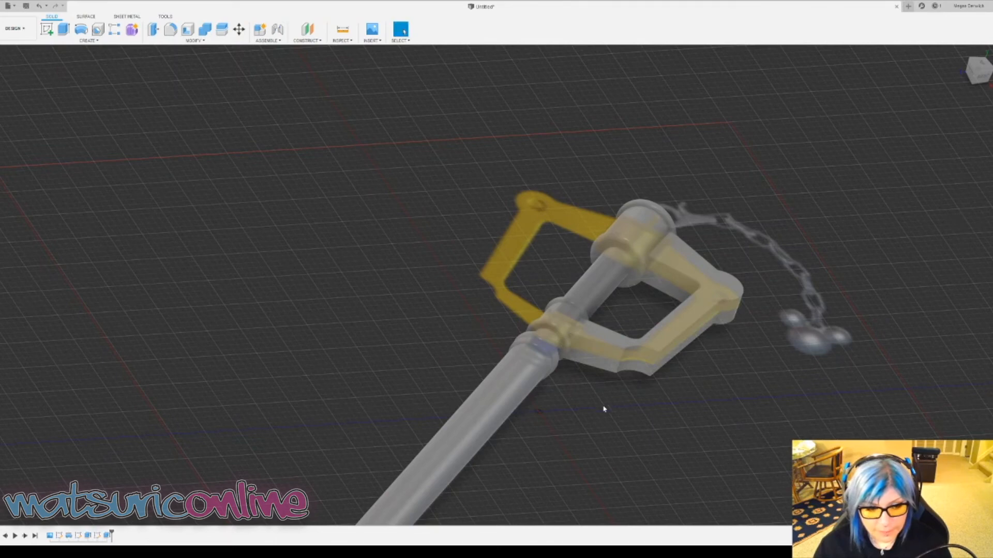
# - Reopen the half-guard sketch and move its end edge at the large collar inward until it overlaps the revolved handle
pyautogui.keyDown('shift'); pyautogui.moveTo(604, 409); pyautogui.dragTo(629, 278, button='middle'); pyautogui.keyUp('shift')
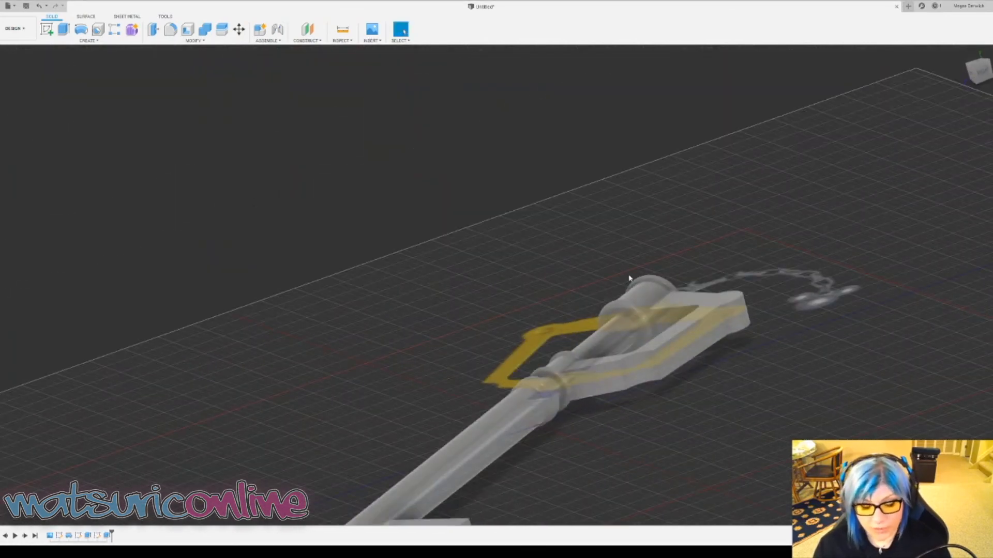
pyautogui.scroll(10, 560, 414)
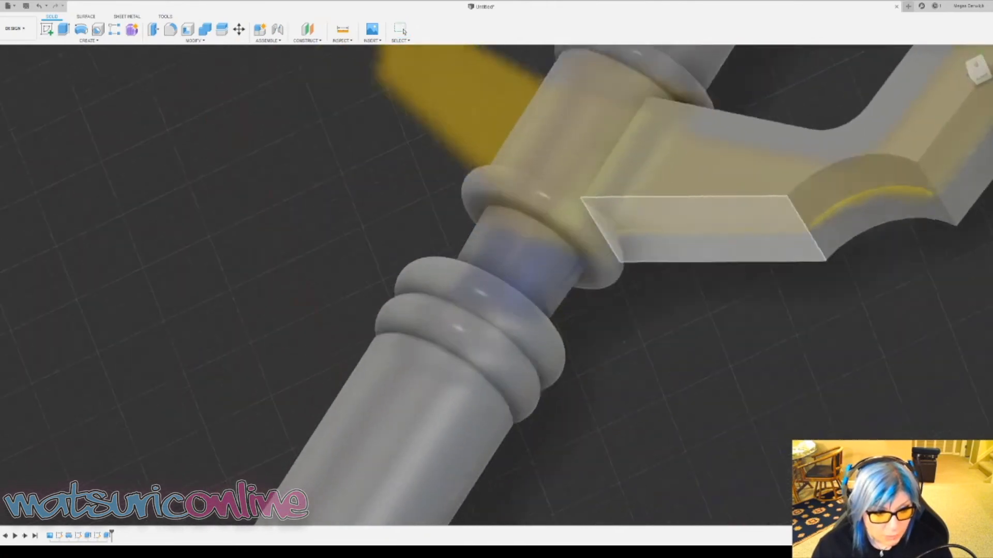
pyautogui.keyDown('shift'); pyautogui.moveTo(625, 342); pyautogui.dragTo(747, 316, button='middle'); pyautogui.keyUp('shift')
pyautogui.scroll(-5, 773, 287)
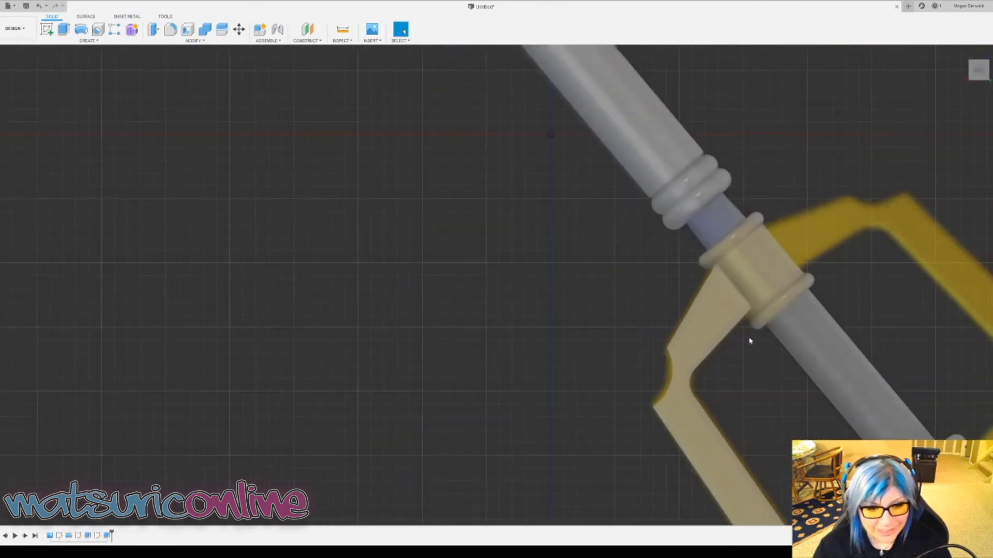
pyautogui.moveTo(777, 430); pyautogui.dragTo(624, 290, button='middle')
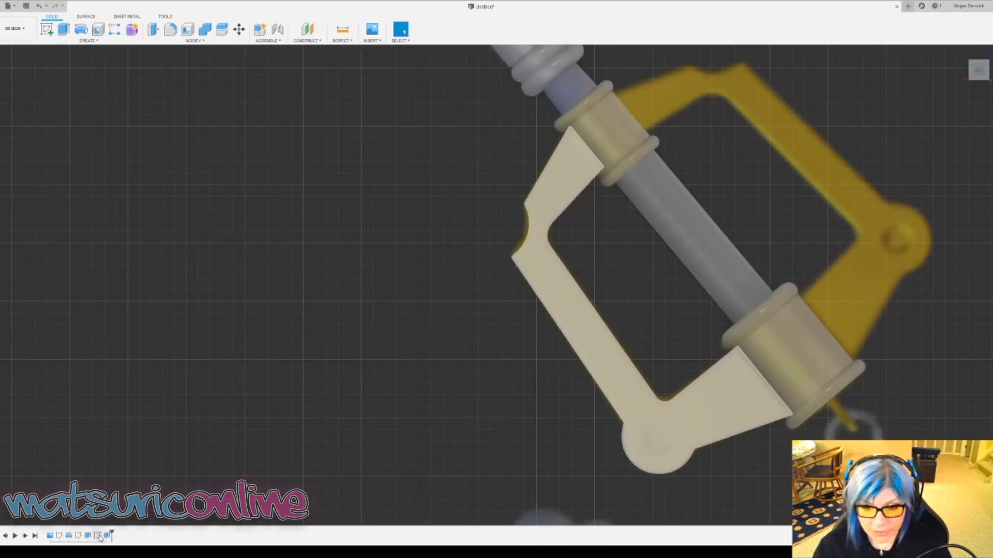
pyautogui.doubleClick(98, 536)
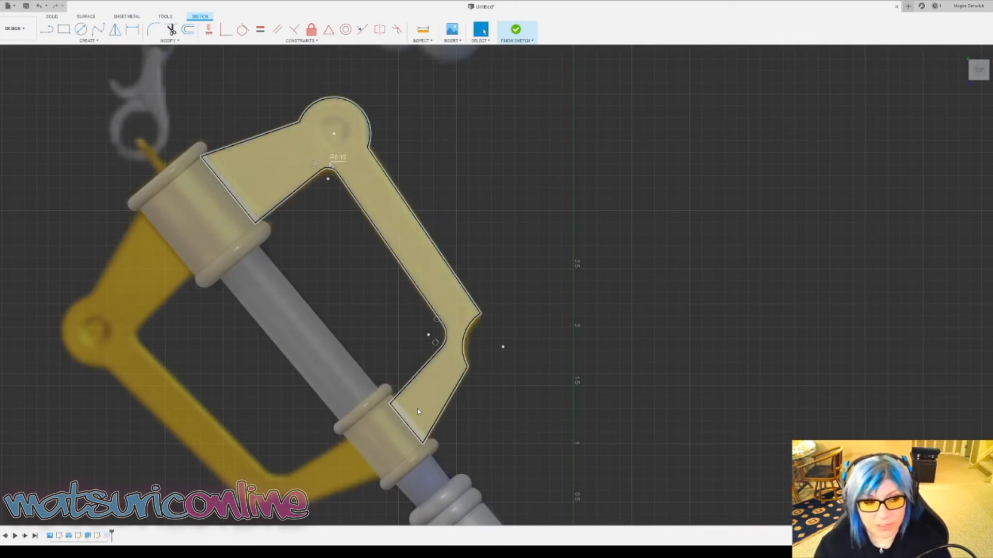
pyautogui.click(227, 193)
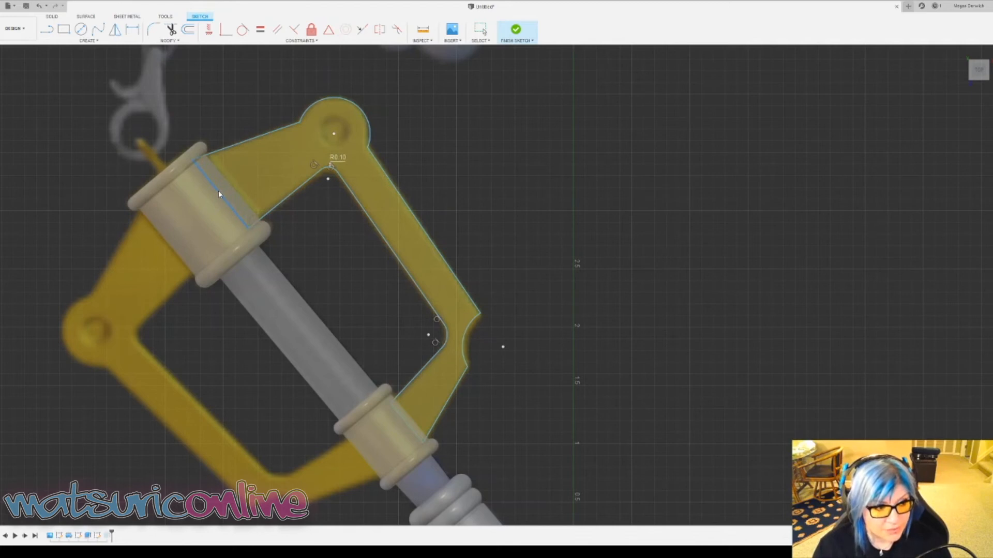
pyautogui.moveTo(219, 190); pyautogui.dragTo(215, 193)
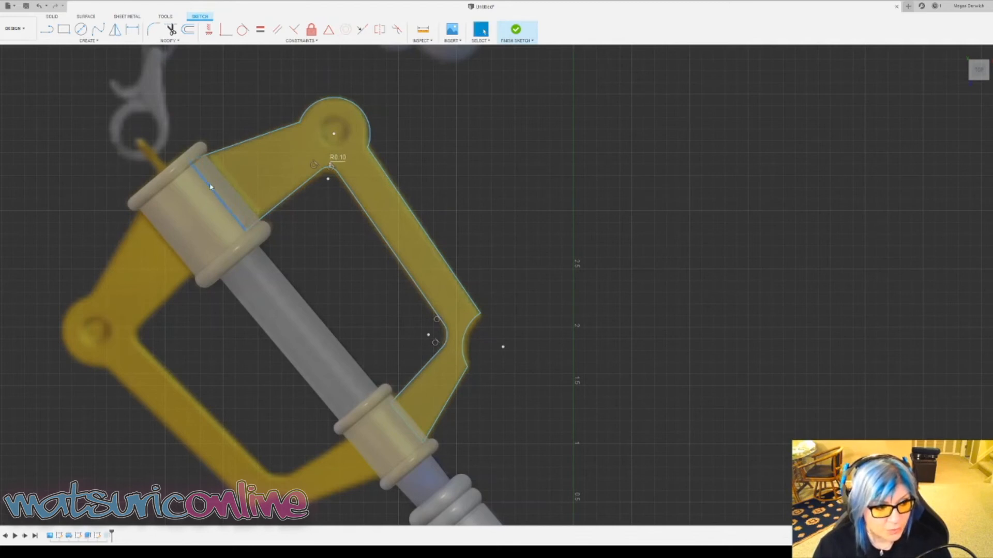
pyautogui.click(190, 164)
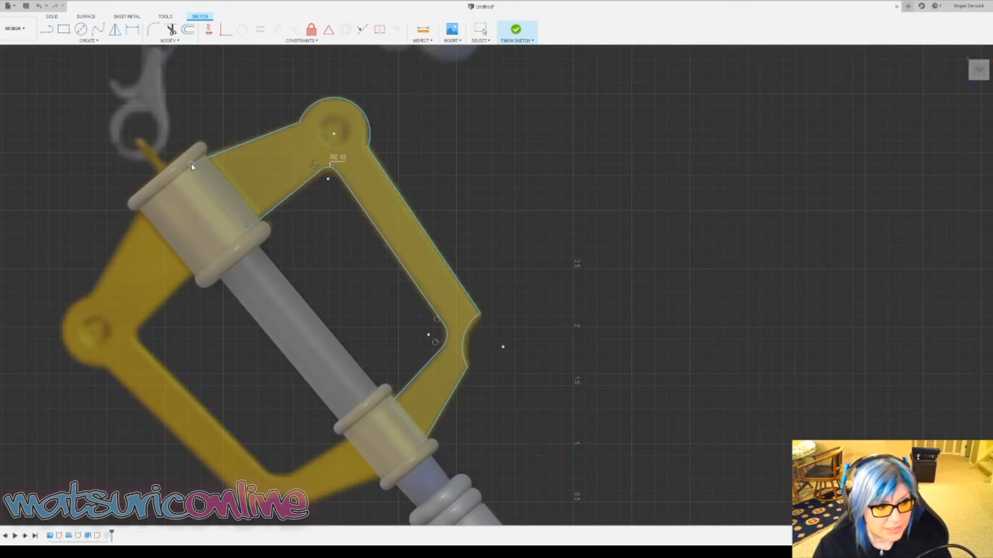
pyautogui.moveTo(191, 164); pyautogui.dragTo(191, 164)
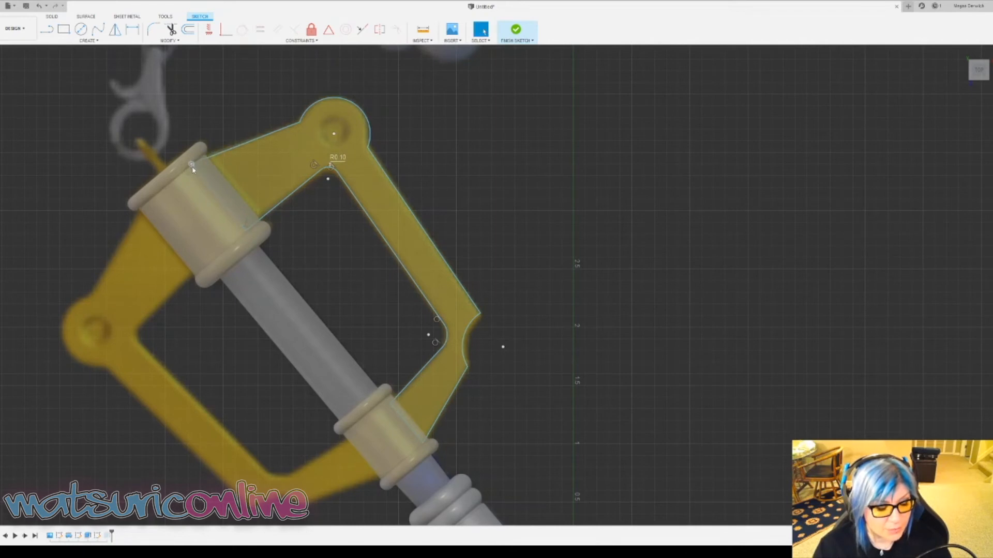
# - Move the half-guard's other end edge into the small collar near the shaft and finish the sketch
pyautogui.click(405, 430)
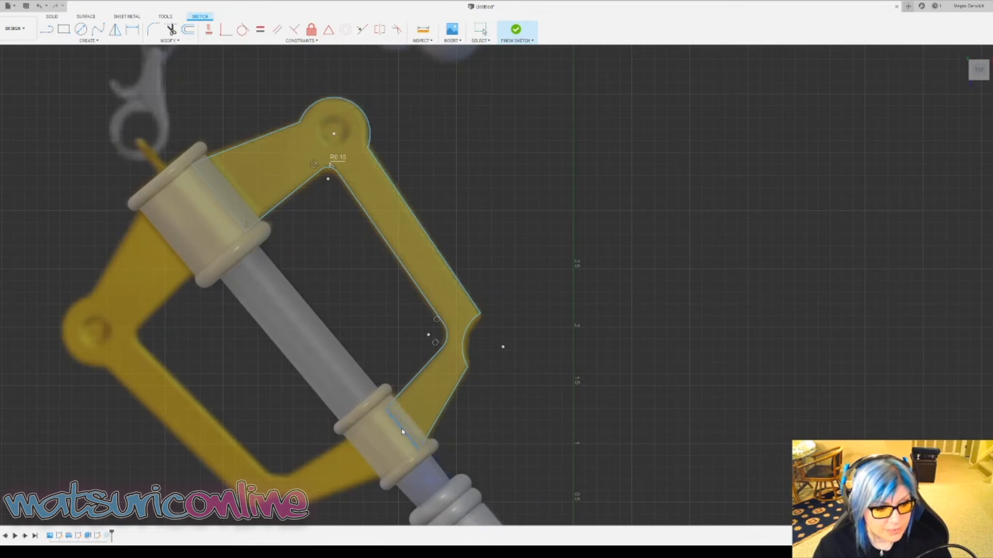
pyautogui.click(417, 451)
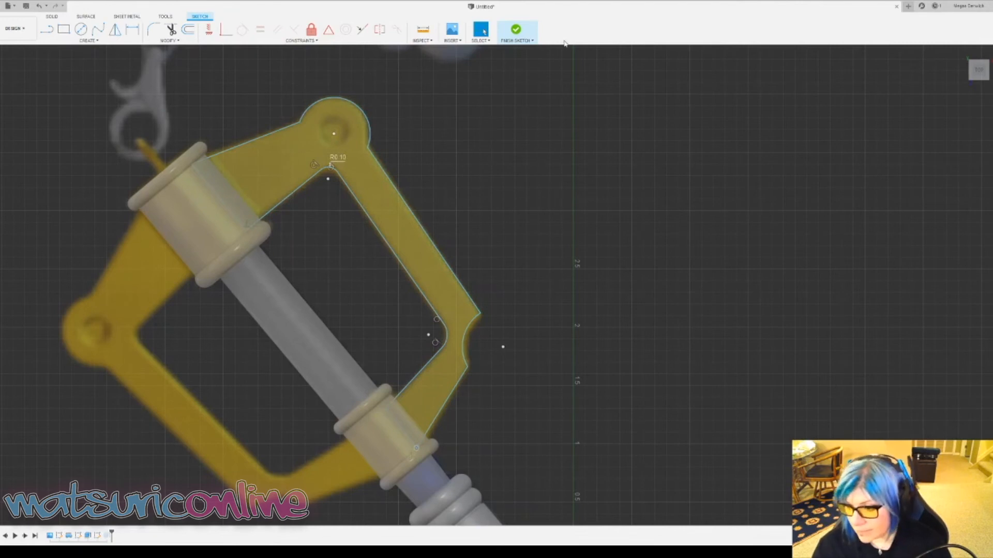
pyautogui.click(518, 32)
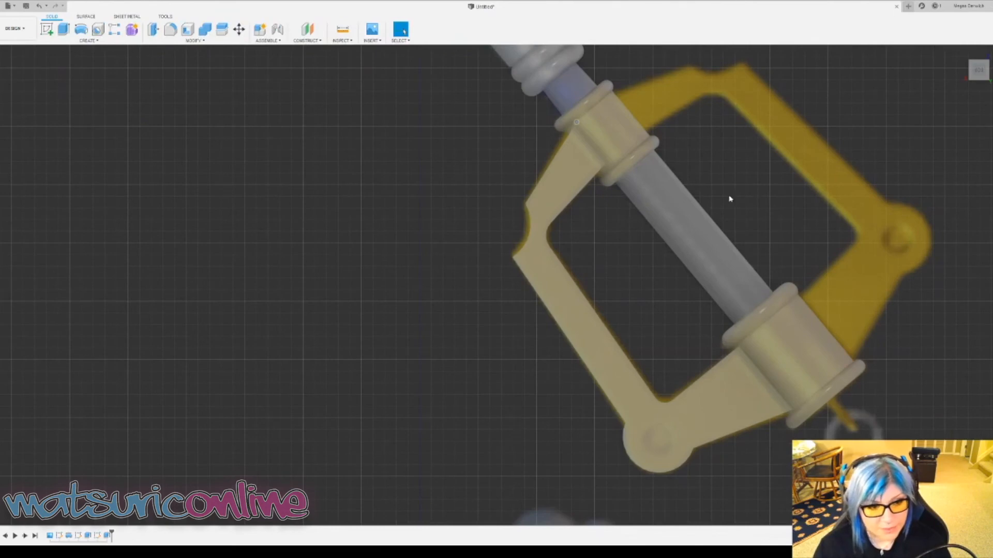
pyautogui.moveTo(732, 170); pyautogui.dragTo(640, 253, button='middle')
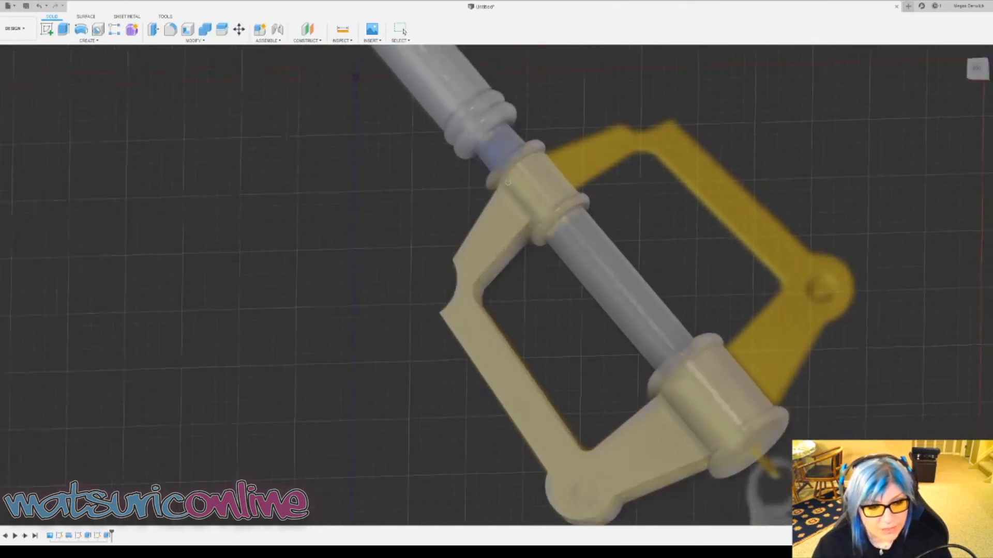
pyautogui.keyDown('shift'); pyautogui.moveTo(508, 182); pyautogui.dragTo(598, 237, button='middle'); pyautogui.keyUp('shift')
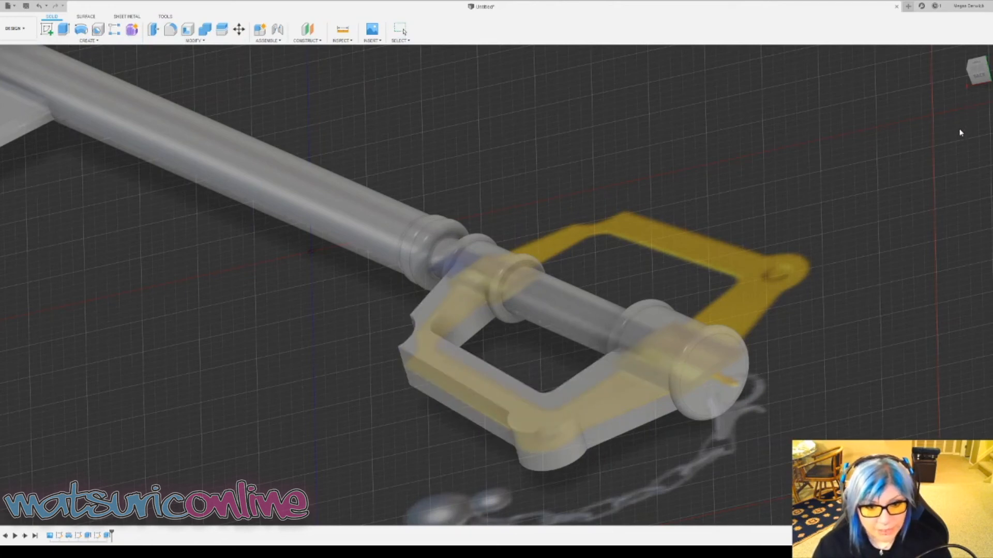
pyautogui.click(586, 413)
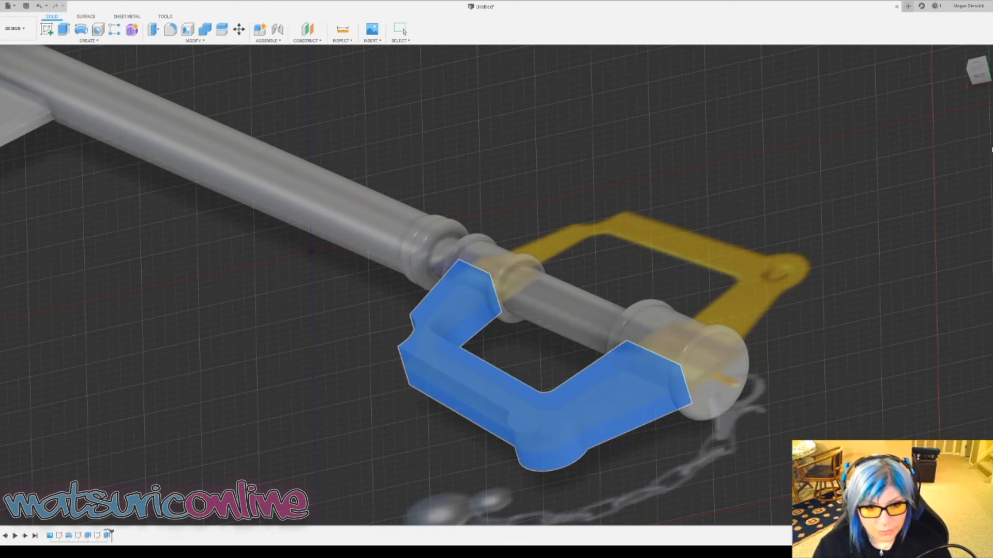
pyautogui.click(959, 160)
pyautogui.scroll(-5, 628, 310)
pyautogui.moveTo(599, 276); pyautogui.dragTo(614, 314, button='middle')
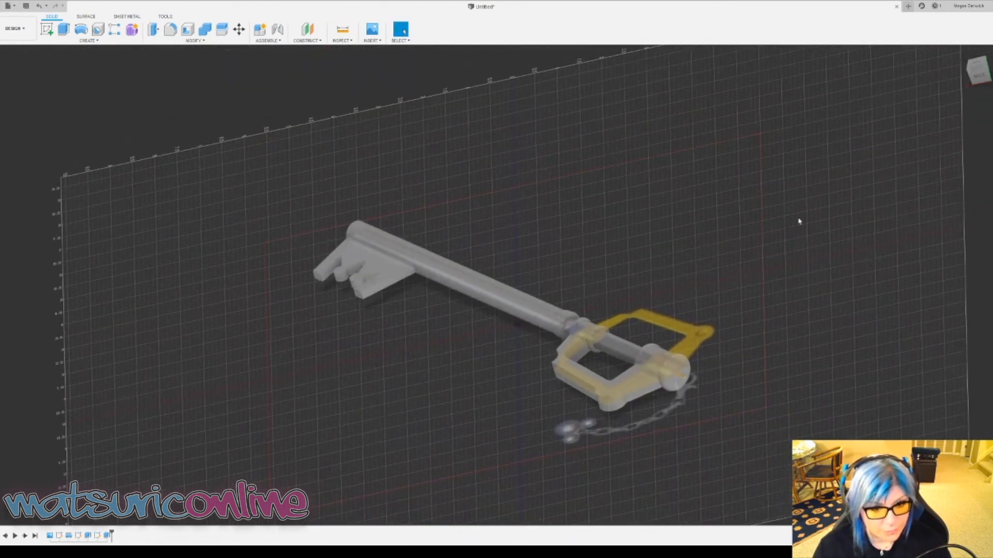
pyautogui.click(978, 67)
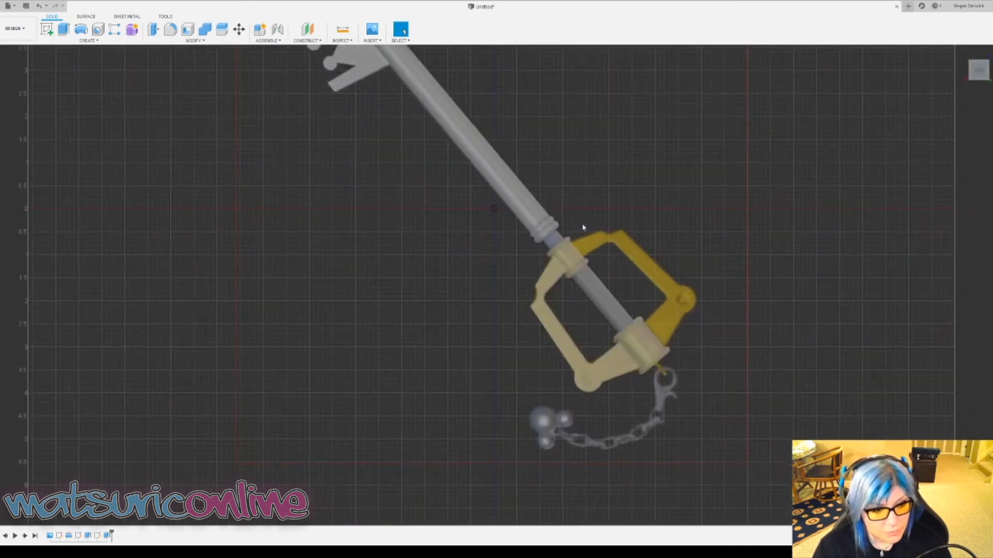
pyautogui.moveTo(547, 203); pyautogui.dragTo(532, 307, button='middle')
pyautogui.scroll(1, 531, 307)
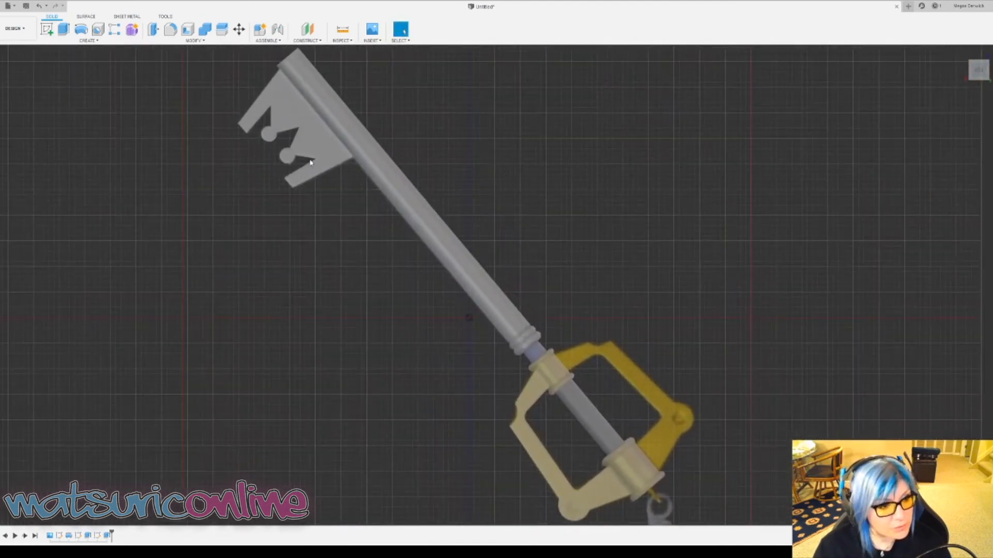
pyautogui.click(308, 82)
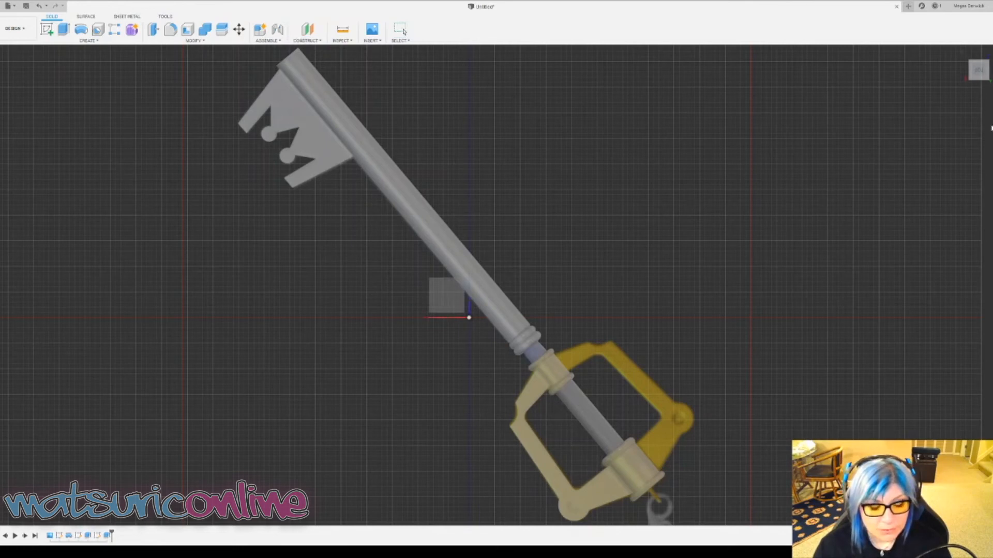
pyautogui.press('Escape')
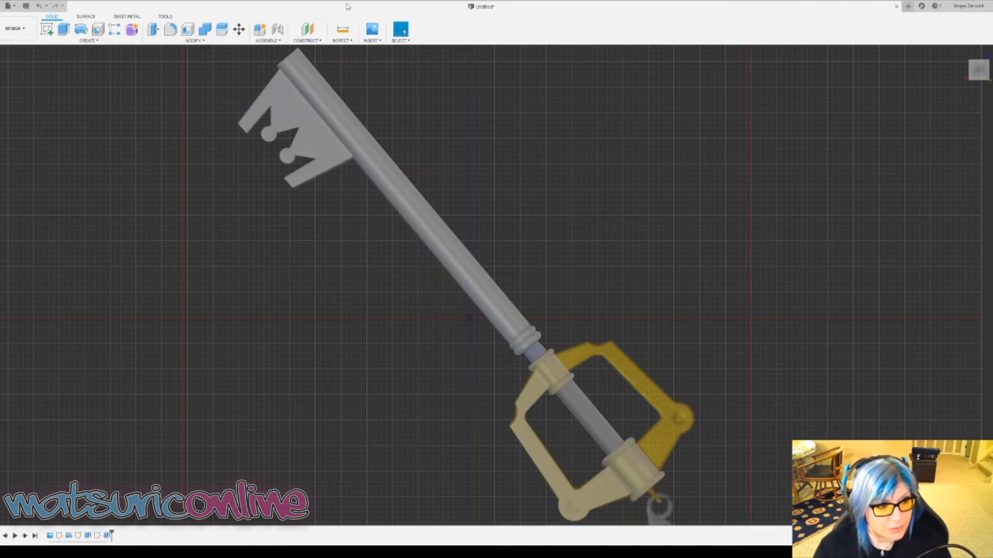
# - Construct a plane at an angle through the revolved shaft's centerline, showing its profile sketch to pick that line
pyautogui.click(324, 65)
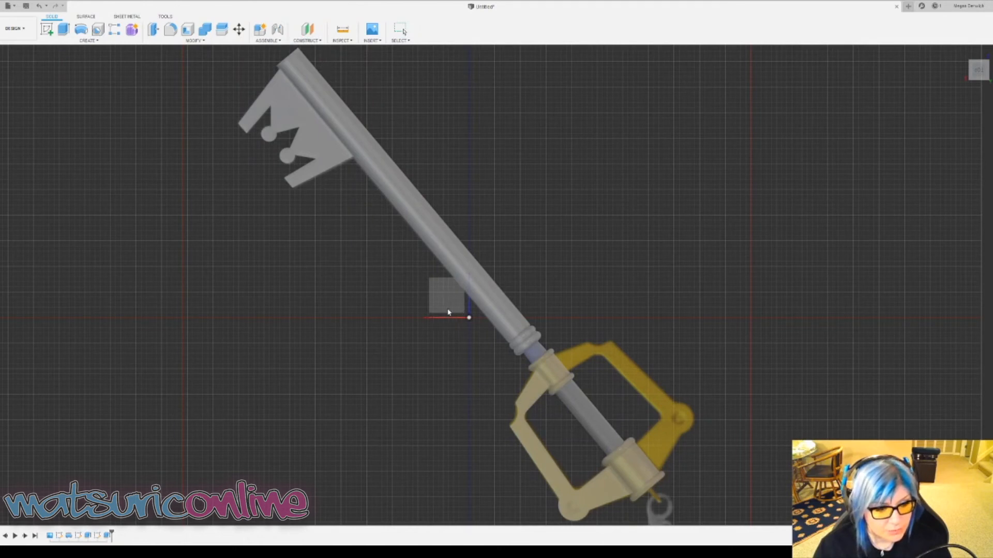
pyautogui.keyDown('shift'); pyautogui.moveTo(452, 328); pyautogui.dragTo(466, 312, button='middle'); pyautogui.keyUp('shift')
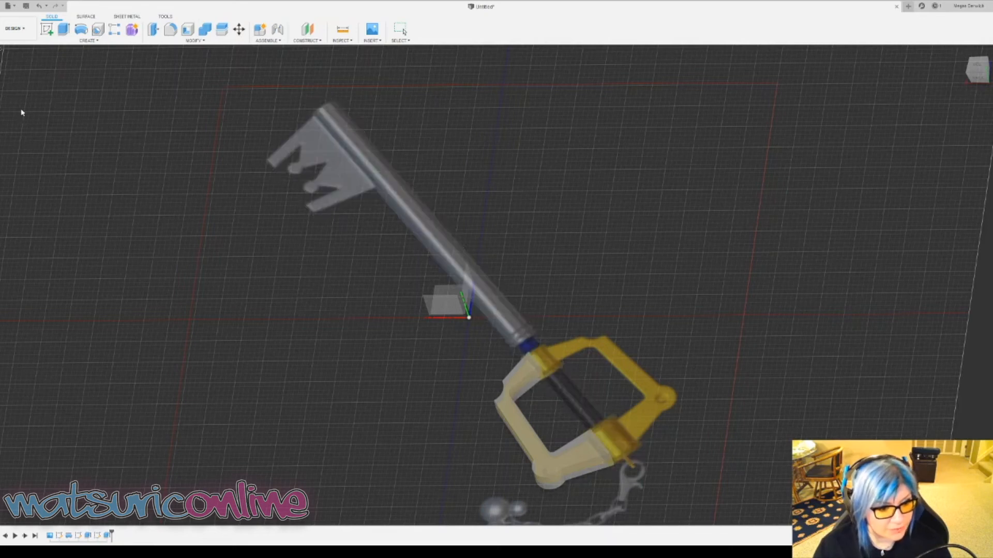
pyautogui.click(22, 161)
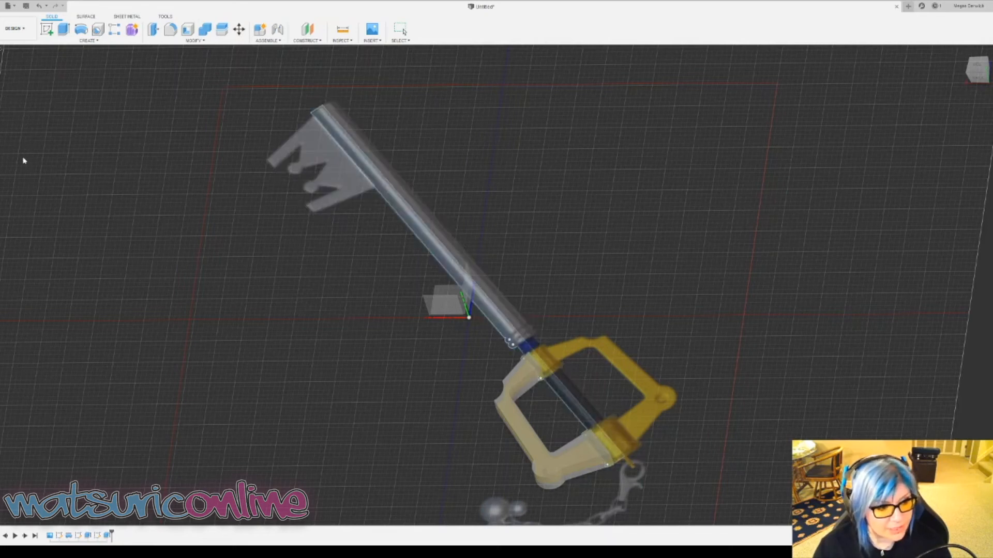
pyautogui.click(547, 366)
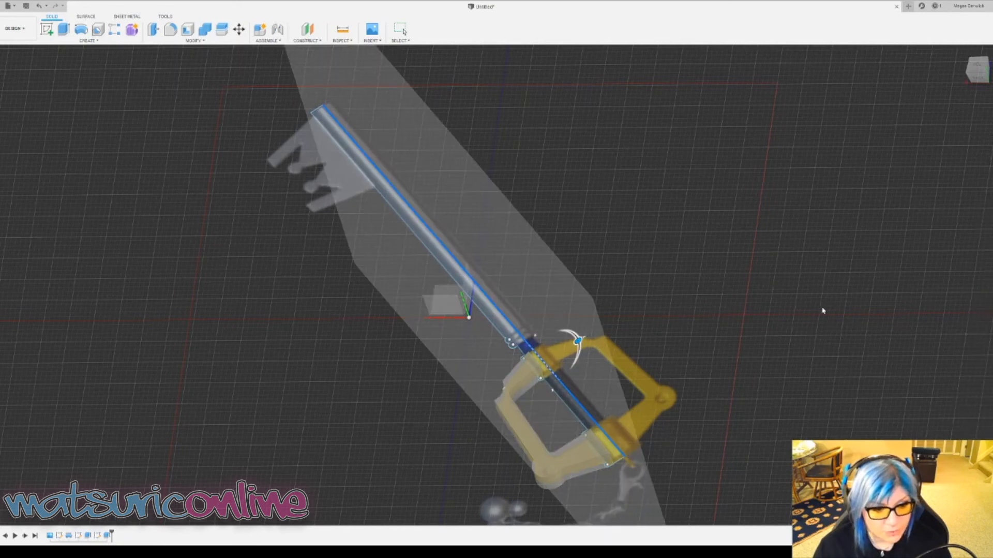
pyautogui.press('Return')
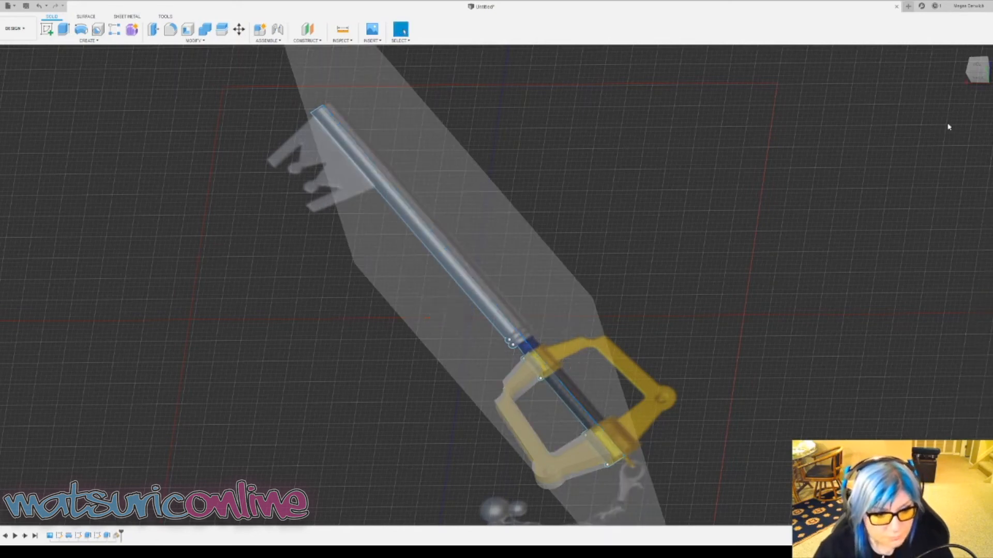
# - Make the keyblade's solid bodies visible again and inspect the orientation of the new plane along the shaft
pyautogui.keyDown('shift'); pyautogui.moveTo(687, 178); pyautogui.dragTo(680, 215, button='middle'); pyautogui.keyUp('shift')
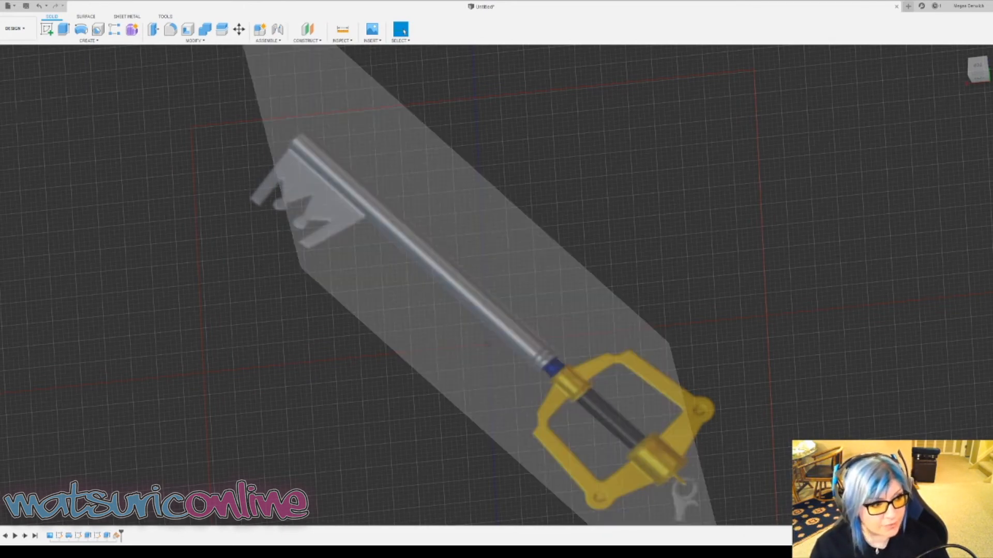
pyautogui.click(25, 115)
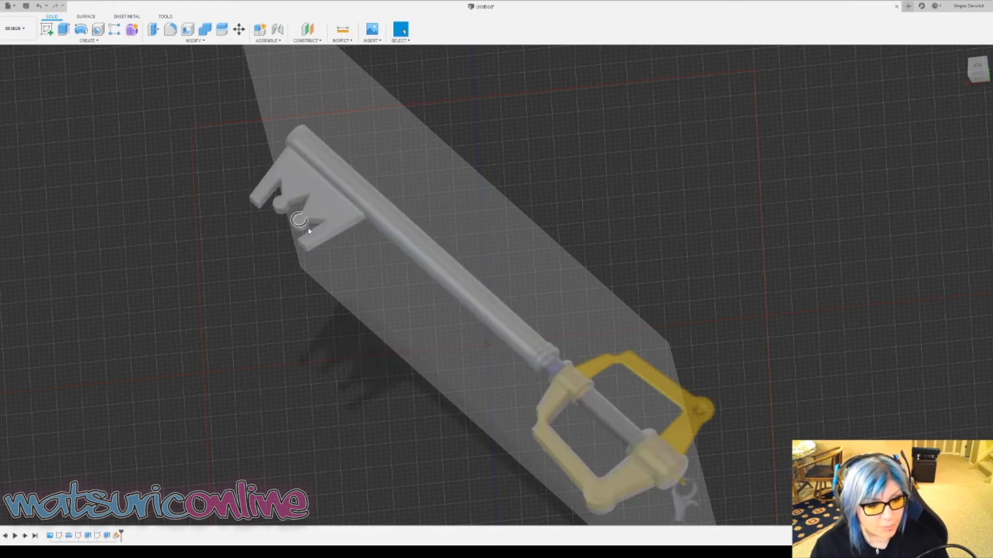
pyautogui.scroll(-2, 292, 221)
pyautogui.moveTo(291, 221)
pyautogui.keyDown('shift'); pyautogui.mouseDown(button='middle')
pyautogui.moveTo(297, 253)
pyautogui.moveTo(296, 239)
pyautogui.mouseUp(button='middle'); pyautogui.keyUp('shift')
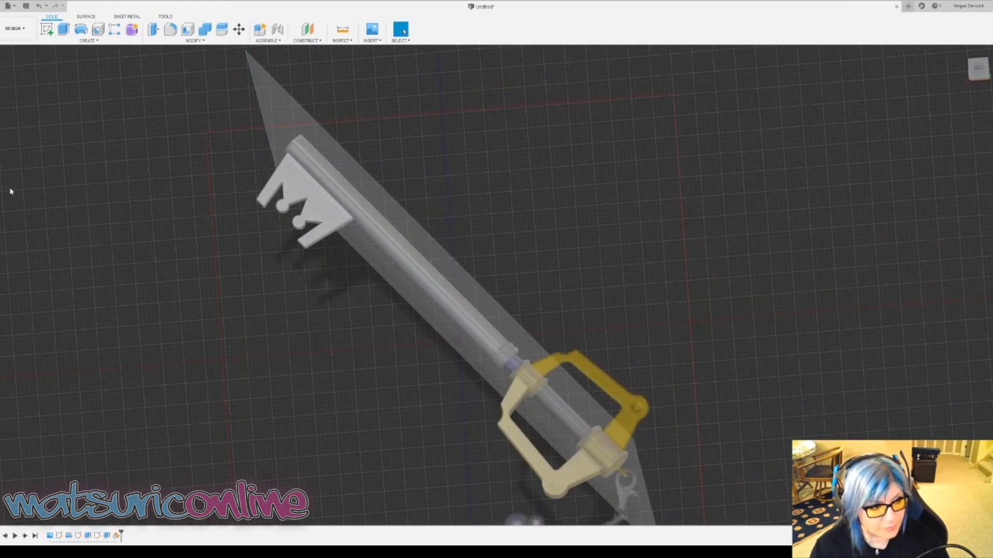
pyautogui.keyDown('shift'); pyautogui.moveTo(336, 262); pyautogui.dragTo(337, 245, button='middle'); pyautogui.keyUp('shift')
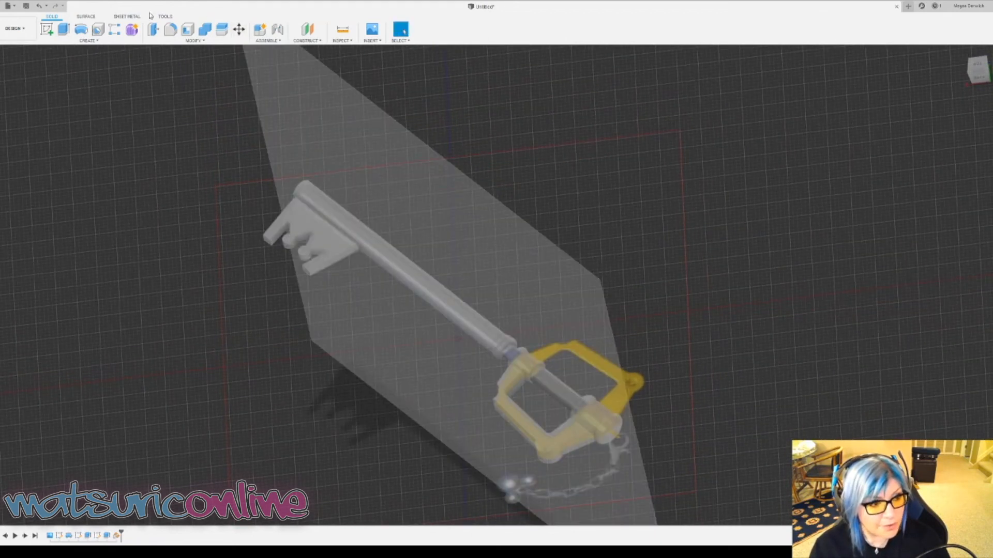
# - Mirror the half-guard across the constructed centerline plane to form the guard's opposite half
pyautogui.click(80, 41)
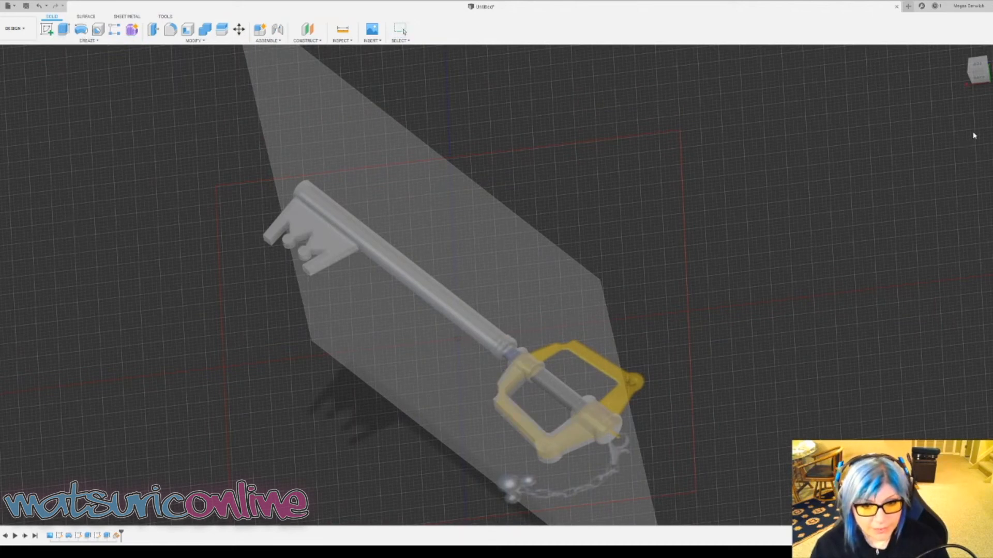
pyautogui.click(561, 439)
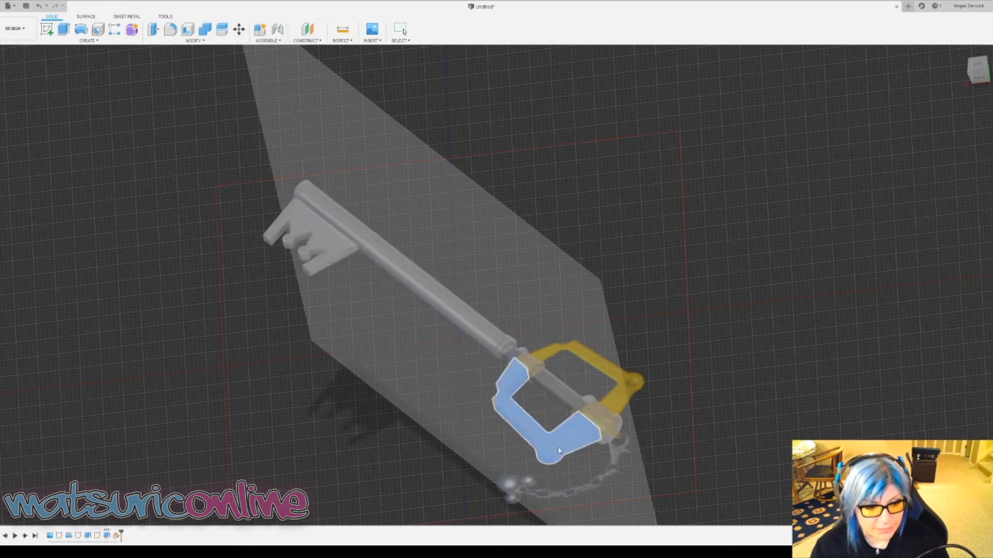
pyautogui.click(946, 142)
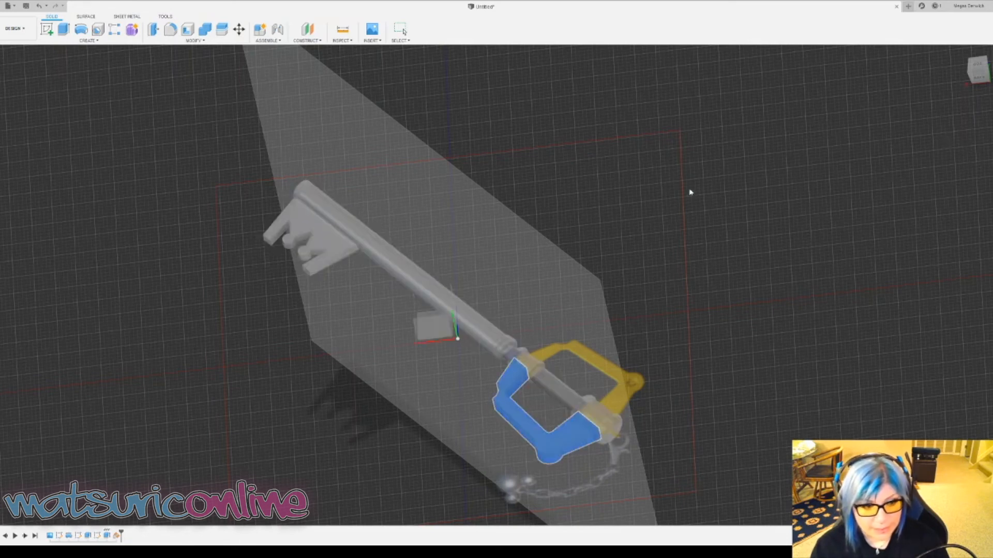
pyautogui.click(467, 206)
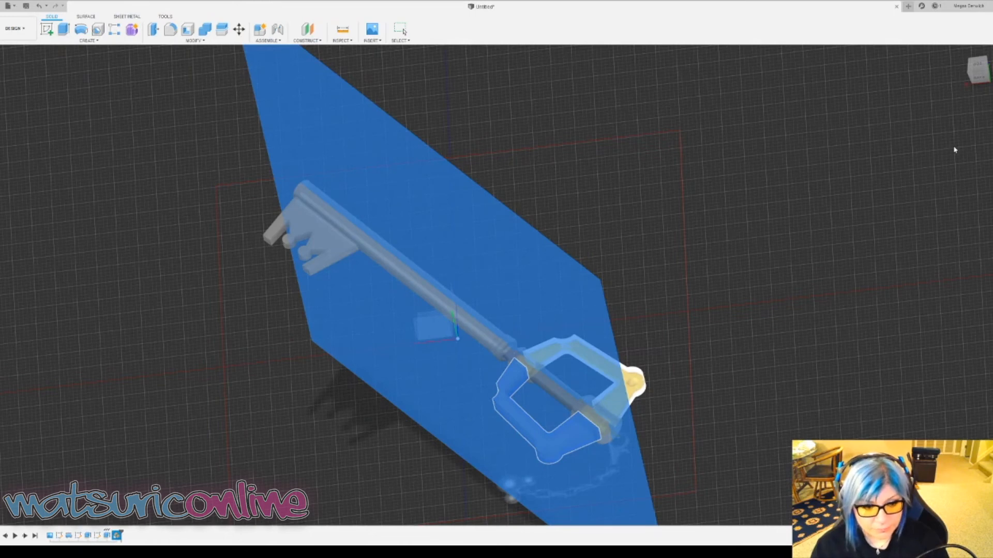
pyautogui.click(746, 246)
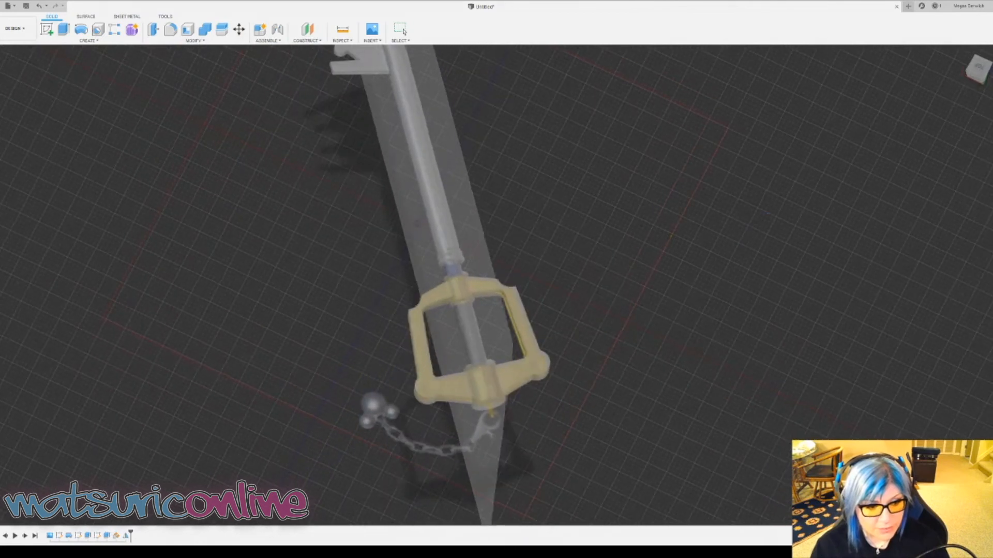
pyautogui.keyDown('shift'); pyautogui.moveTo(631, 313); pyautogui.dragTo(611, 304, button='middle'); pyautogui.keyUp('shift')
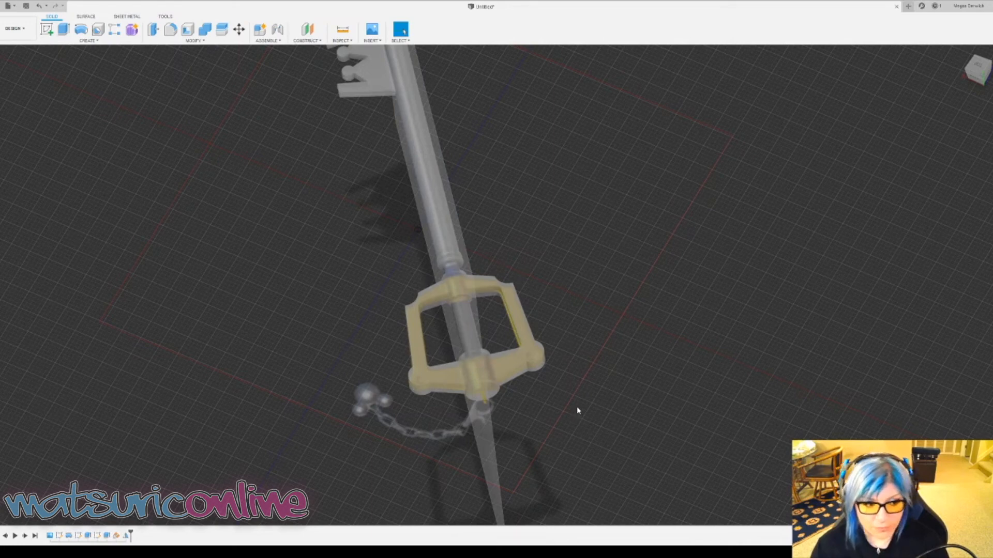
# - Undo the mirror of the half-guard so only the original half remains
pyautogui.hotkey('ctrl', 'z')
pyautogui.keyDown('shift'); pyautogui.moveTo(358, 367); pyautogui.dragTo(367, 361, button='middle'); pyautogui.keyUp('shift')
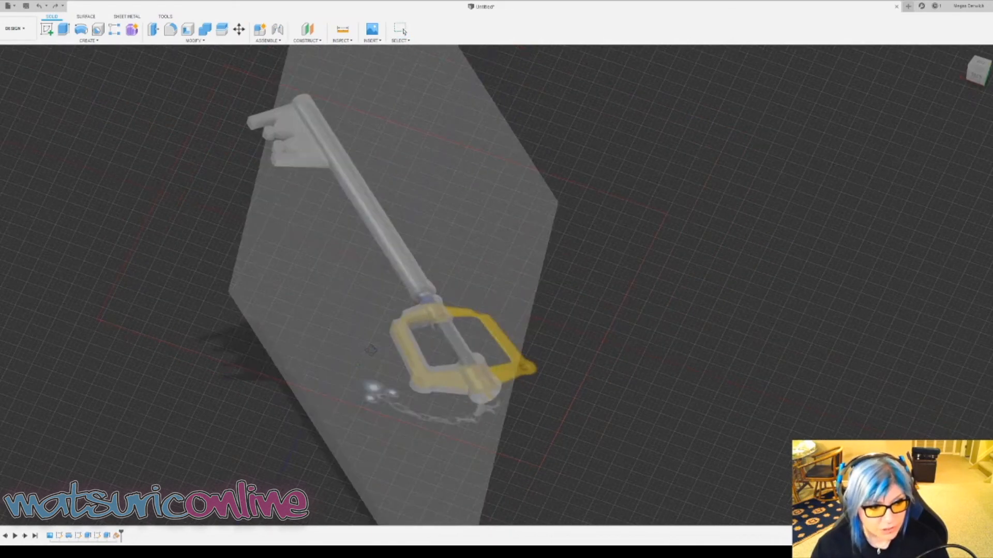
pyautogui.scroll(5, 367, 361)
pyautogui.scroll(1, 462, 380)
pyautogui.keyDown('shift'); pyautogui.moveTo(464, 381); pyautogui.dragTo(440, 381, button='middle'); pyautogui.keyUp('shift')
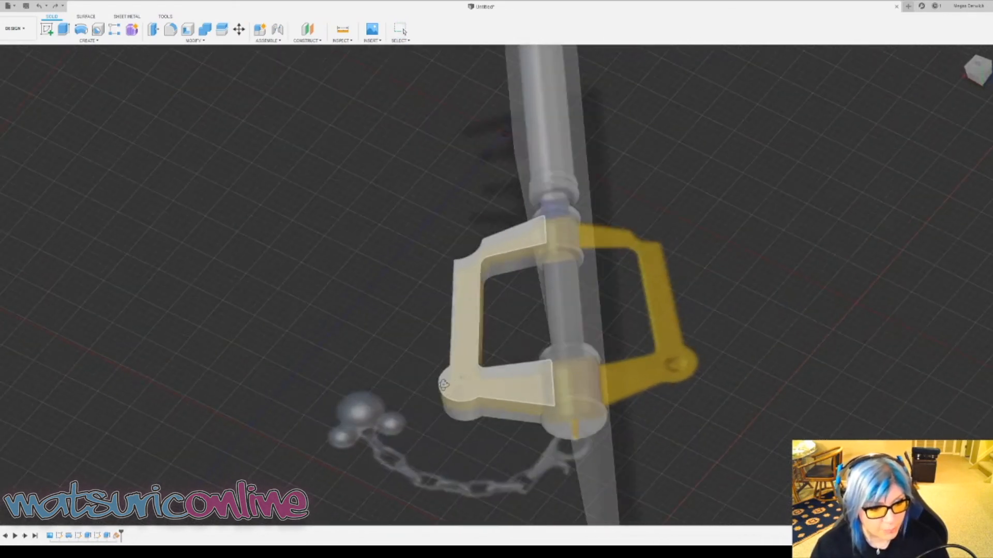
# - Sketch two concentric circles on the half-guard's flat face, centred over the reference image's dimple at the rounded corner, and finish the sketch
pyautogui.click(47, 29)
pyautogui.click(504, 392)
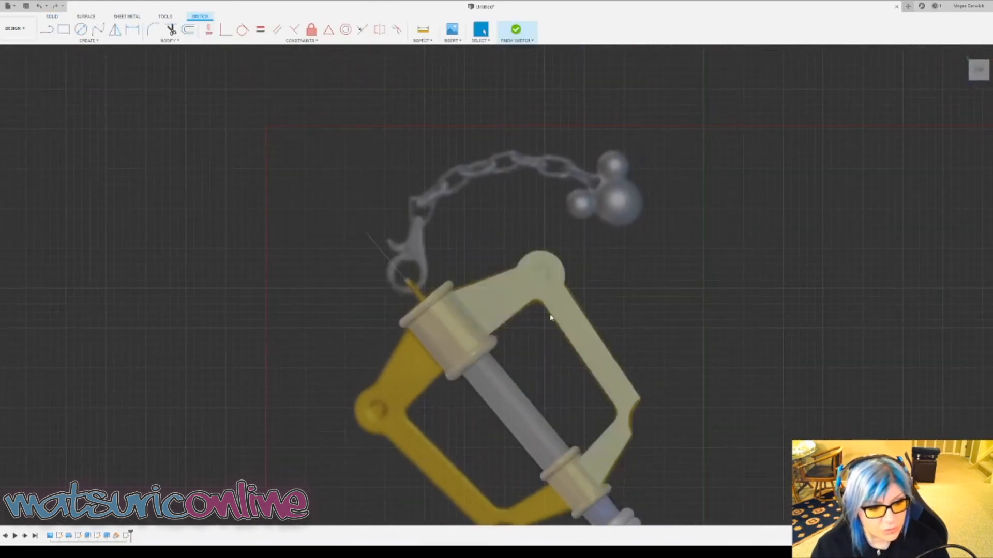
pyautogui.scroll(3, 551, 300)
pyautogui.scroll(5, 551, 268)
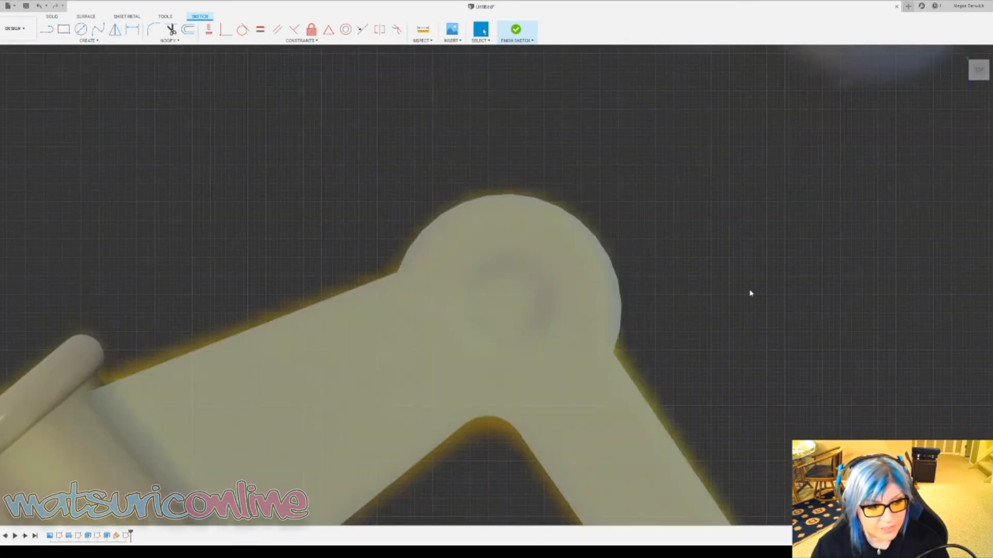
pyautogui.scroll(-1, 478, 289)
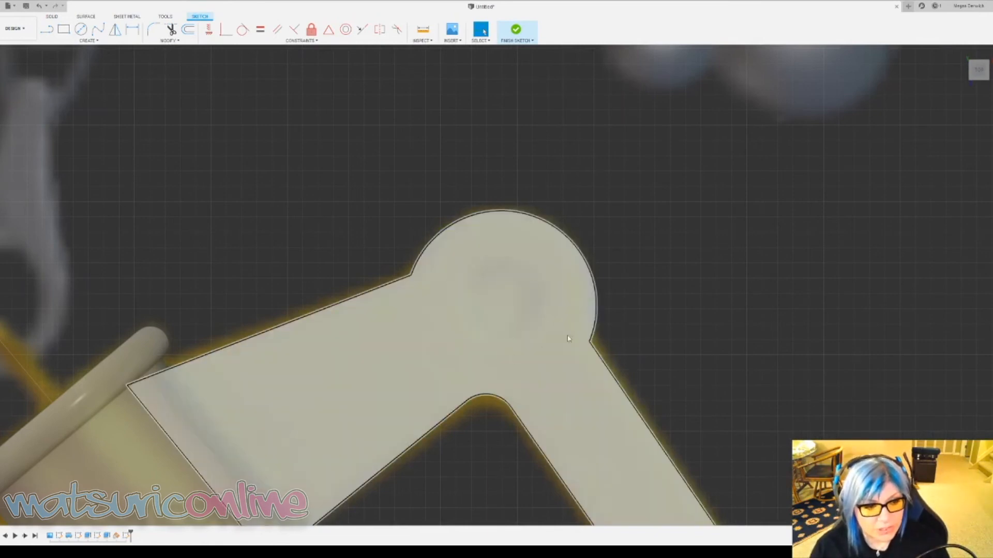
pyautogui.click(82, 30)
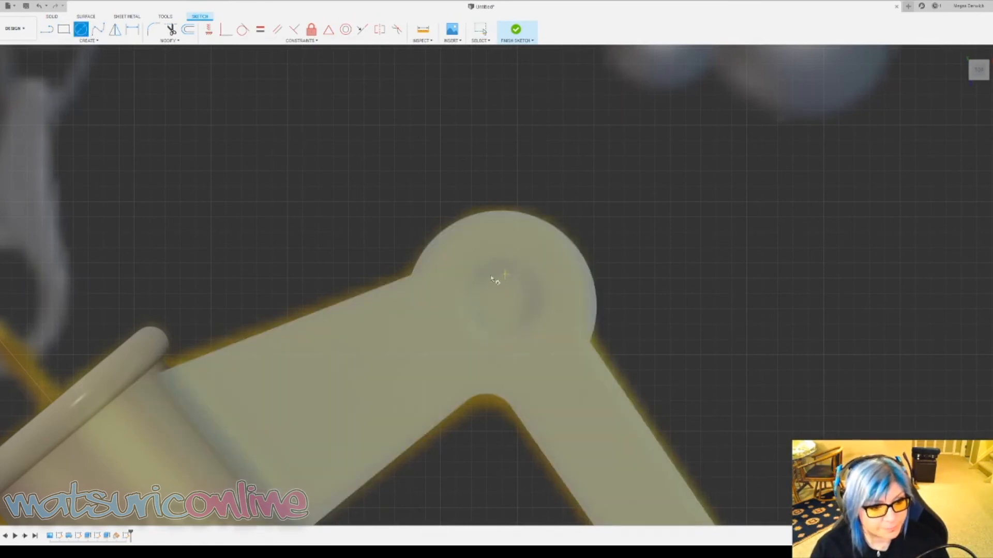
pyautogui.click(504, 300)
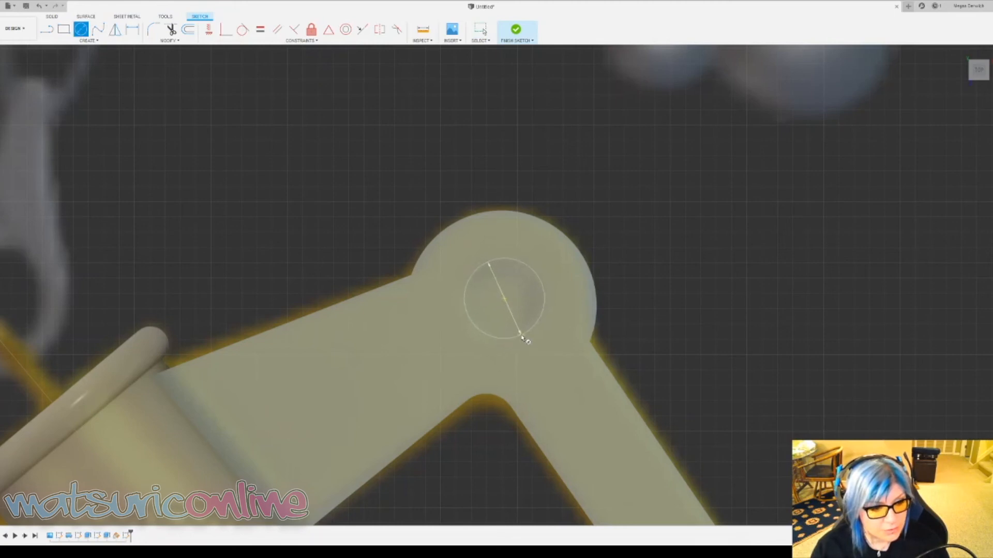
pyautogui.click(523, 340)
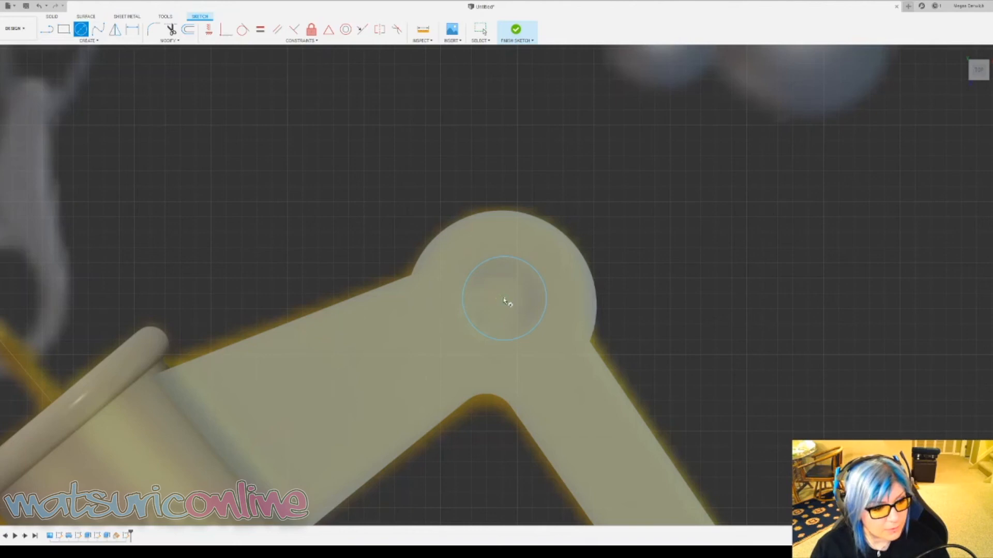
pyautogui.click(504, 299)
pyautogui.click(529, 323)
pyautogui.click(517, 30)
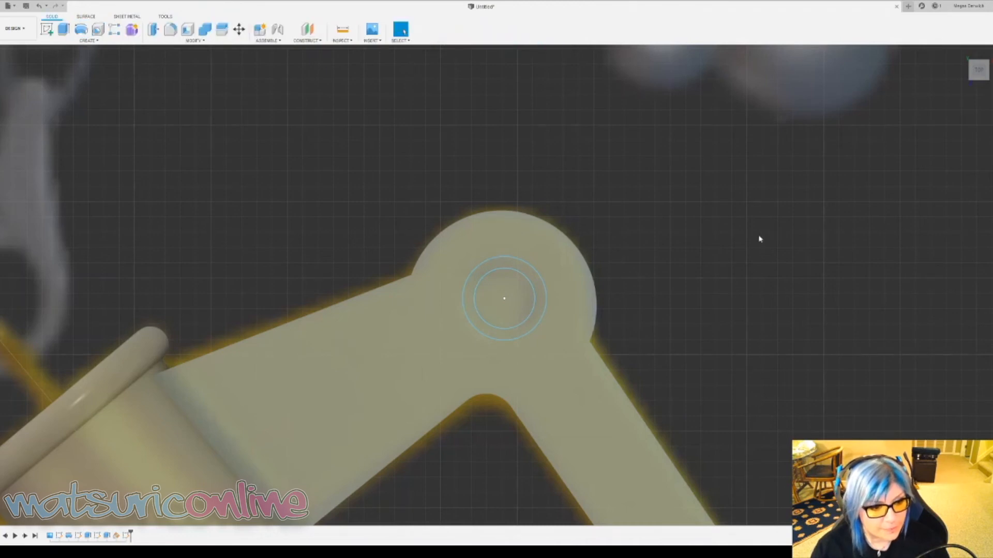
# - Extrude the ring between the two circles into the half-guard as a shallow cut around a central disc
pyautogui.click(63, 29)
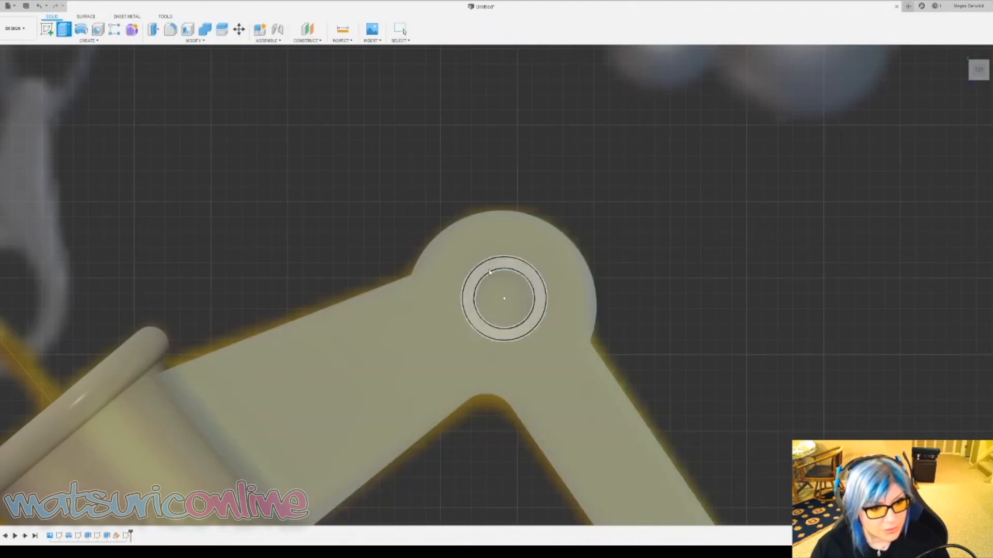
pyautogui.click(520, 273)
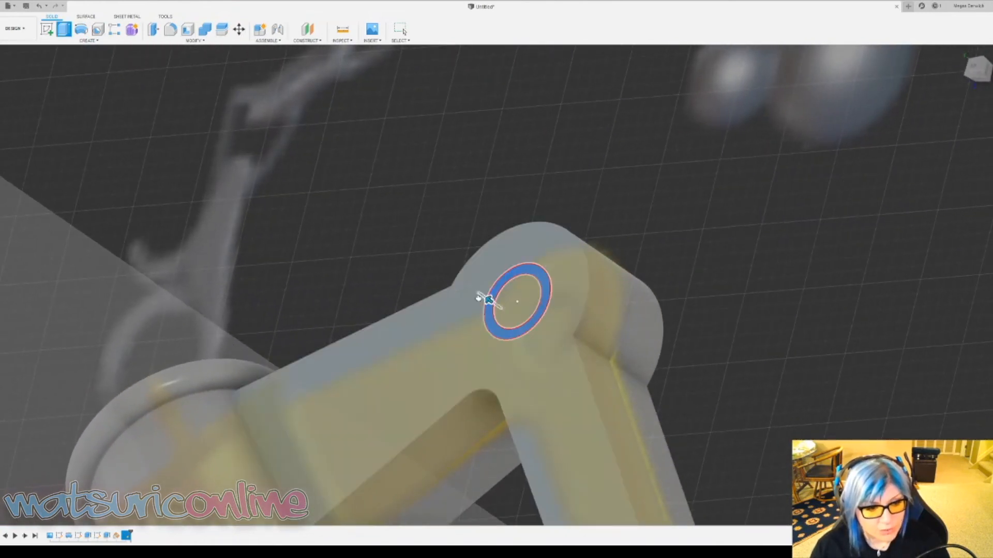
pyautogui.moveTo(483, 295); pyautogui.dragTo(499, 312)
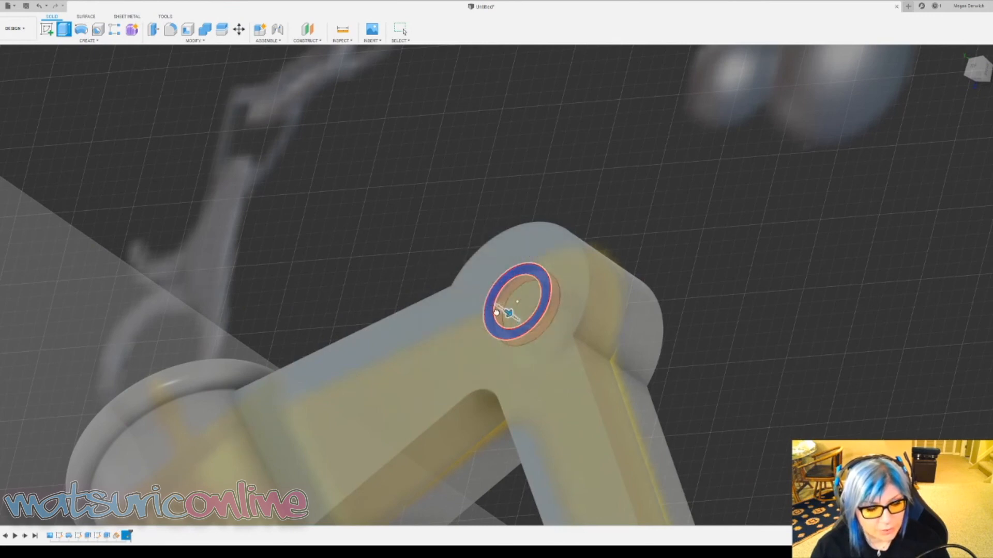
pyautogui.click(954, 216)
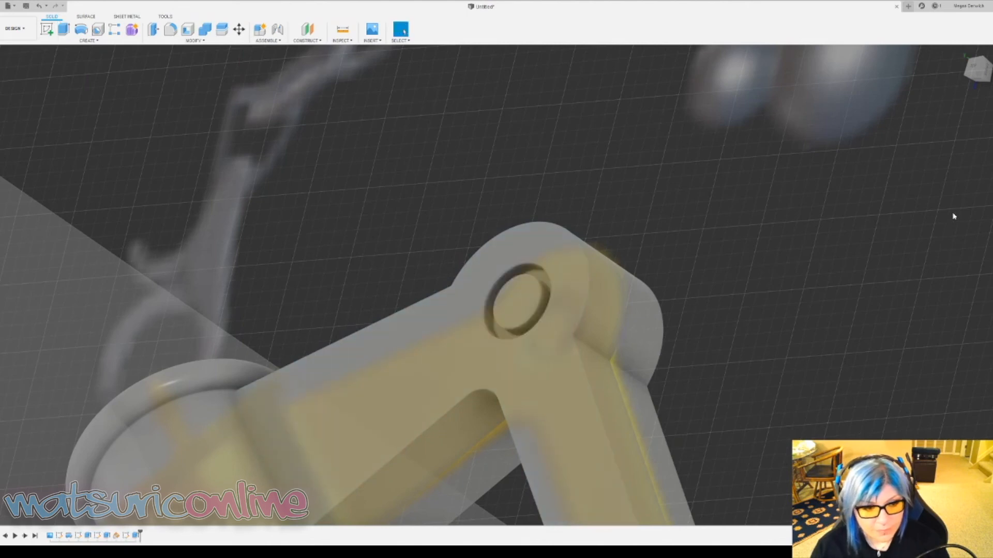
# - Fillet the upper edge of the disc inside the ring groove, adjusting the radius until it forms a rounded button with a small flat top
pyautogui.keyDown('shift'); pyautogui.moveTo(688, 300); pyautogui.dragTo(568, 218, button='middle'); pyautogui.keyUp('shift')
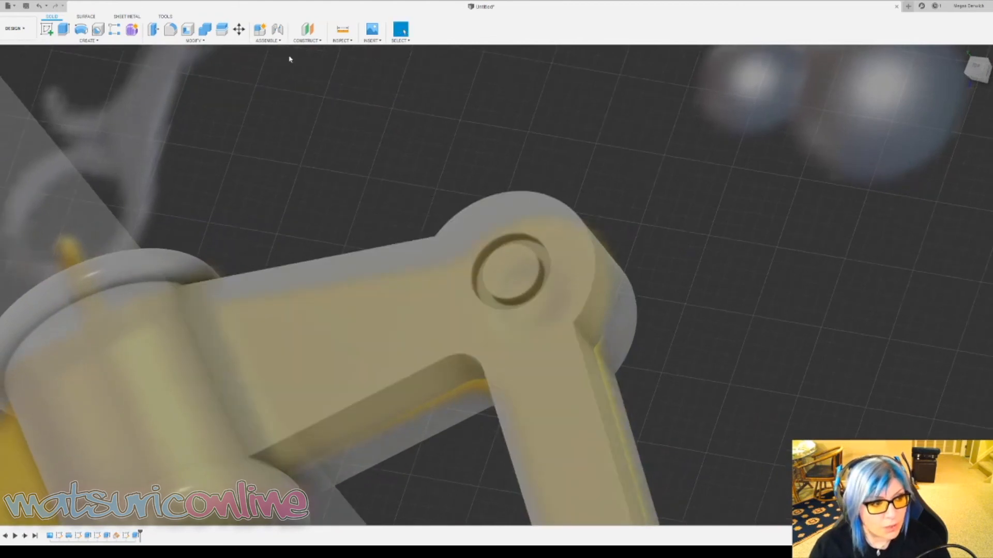
pyautogui.click(191, 46)
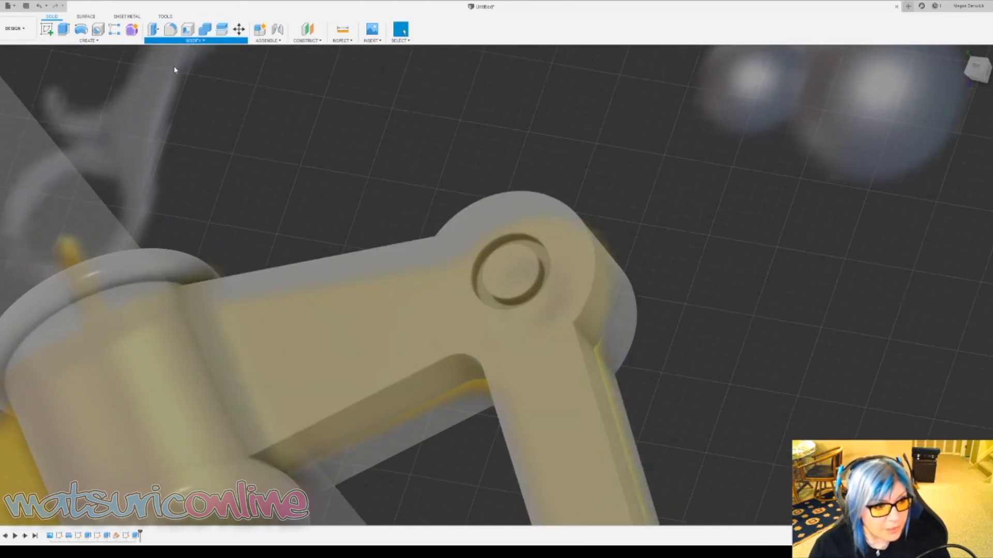
pyautogui.scroll(3, 424, 270)
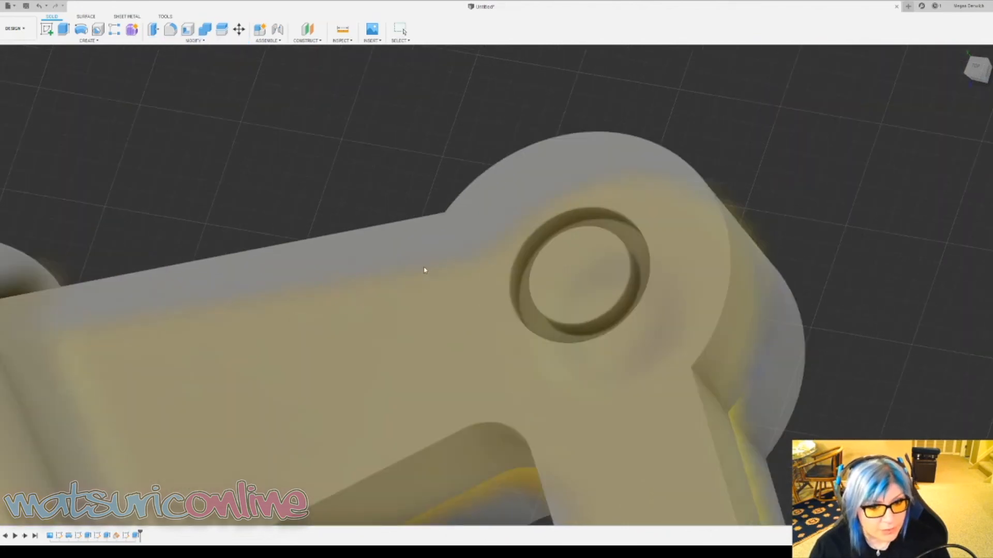
pyautogui.scroll(3, 478, 271)
pyautogui.scroll(-2, 619, 310)
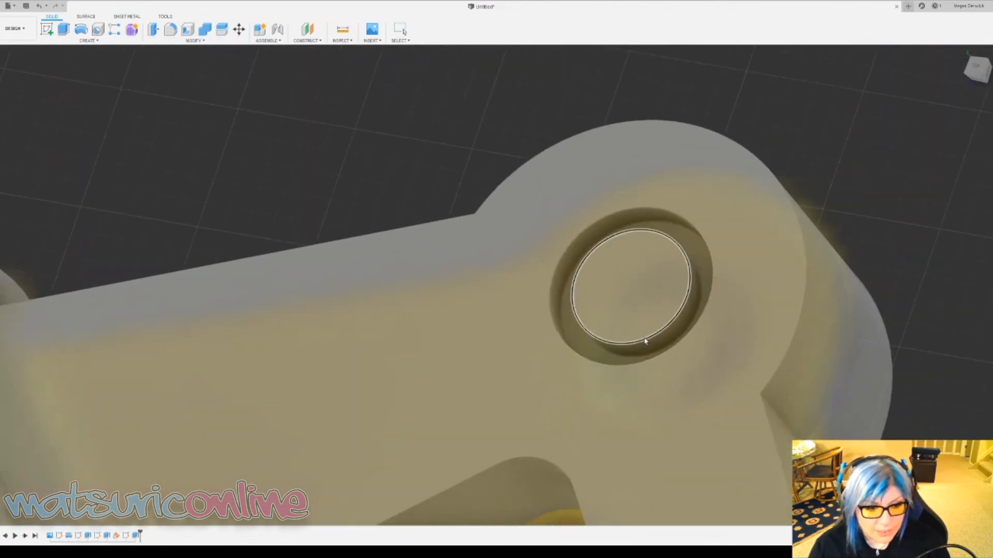
pyautogui.click(686, 306)
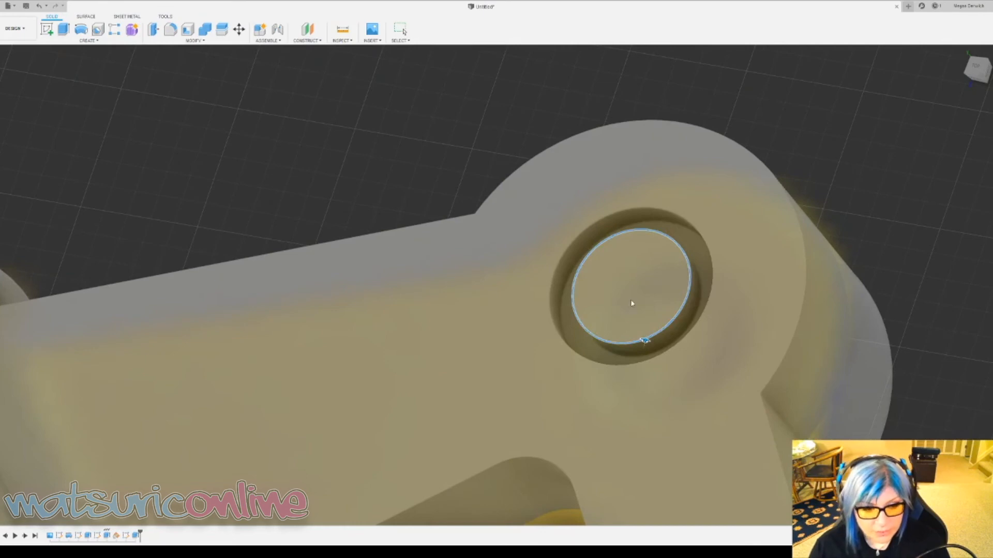
pyautogui.moveTo(645, 341); pyautogui.dragTo(645, 334)
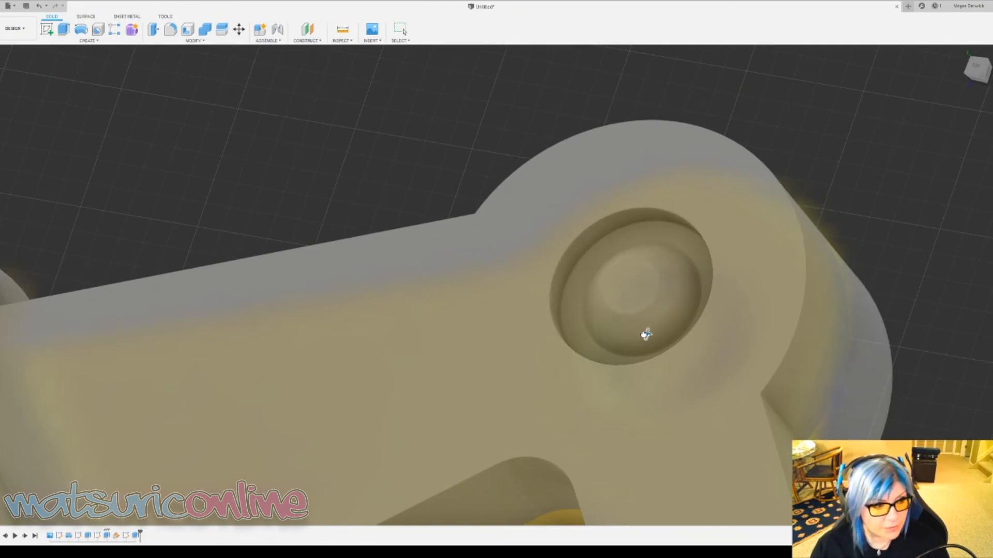
pyautogui.moveTo(645, 333); pyautogui.dragTo(647, 334)
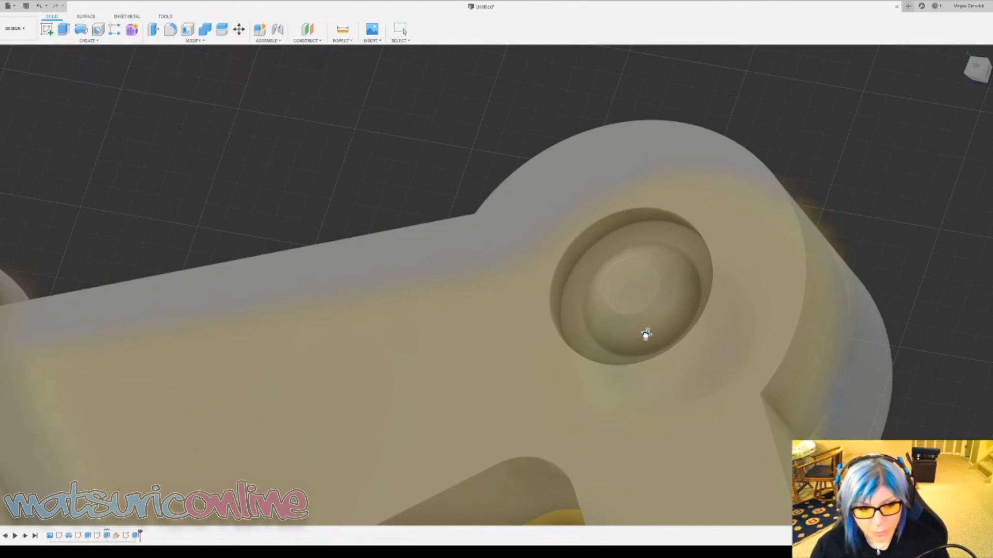
pyautogui.moveTo(647, 334); pyautogui.dragTo(646, 337)
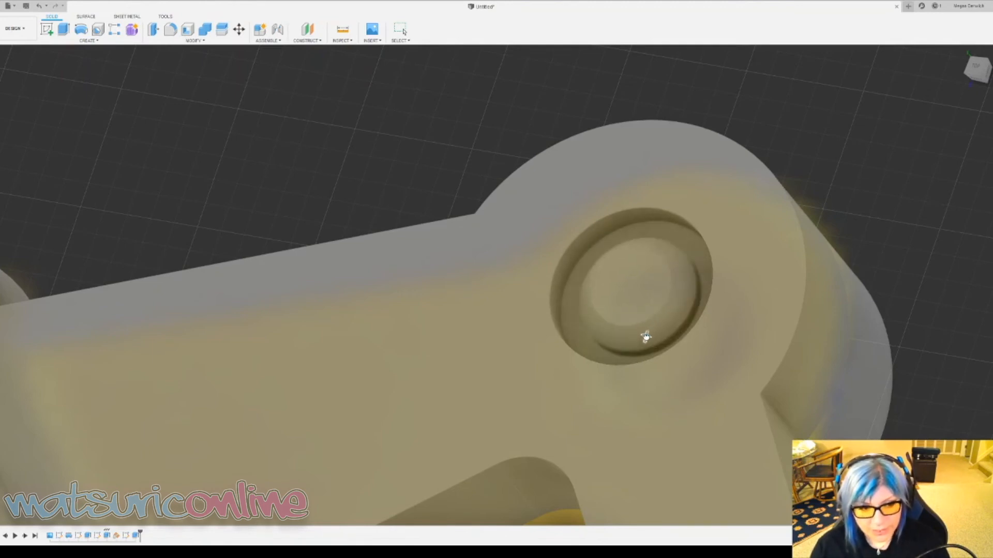
pyautogui.moveTo(646, 337); pyautogui.dragTo(646, 337)
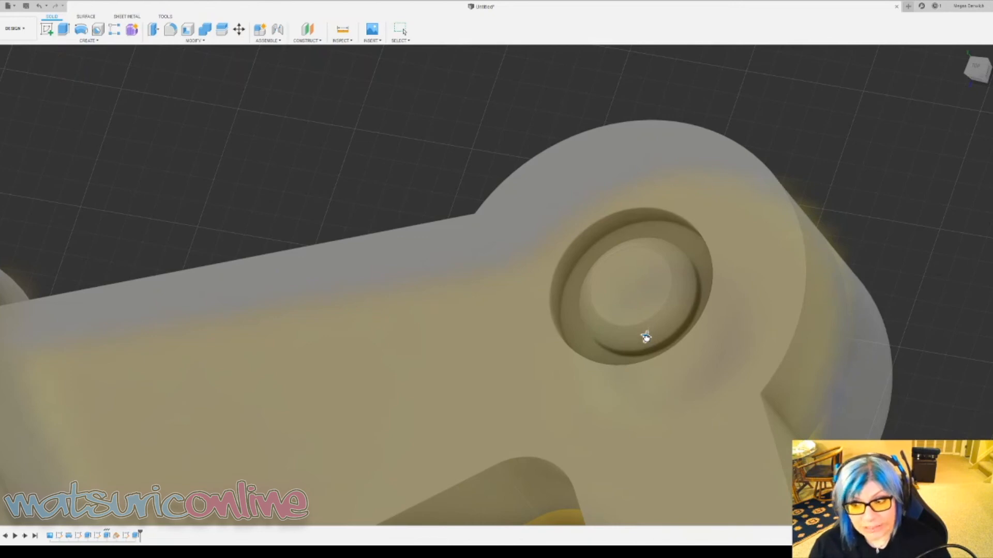
pyautogui.moveTo(646, 337); pyautogui.dragTo(646, 336)
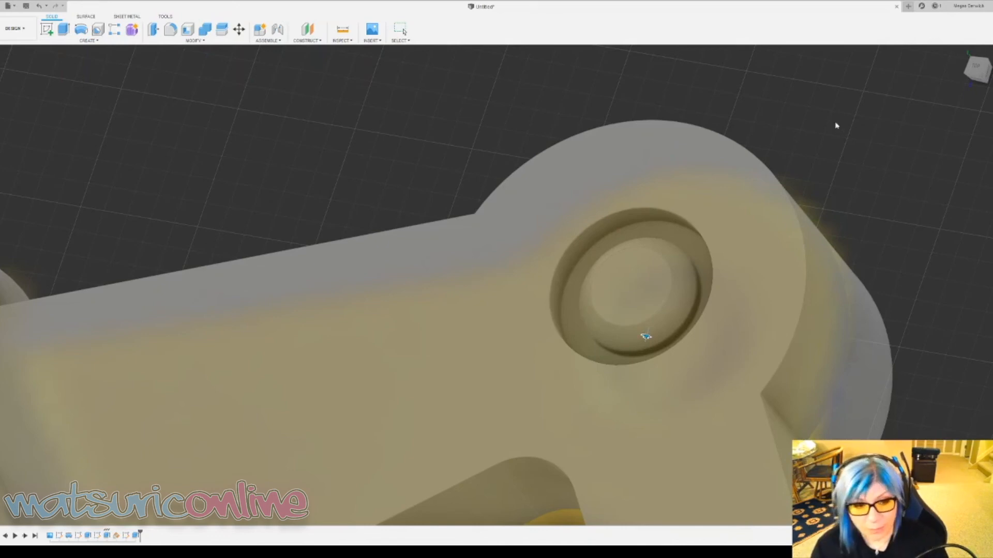
# - Mirror the half-guard body, including its grooved button, across the construction plane through the shaft's centerline
pyautogui.scroll(-5, 688, 289)
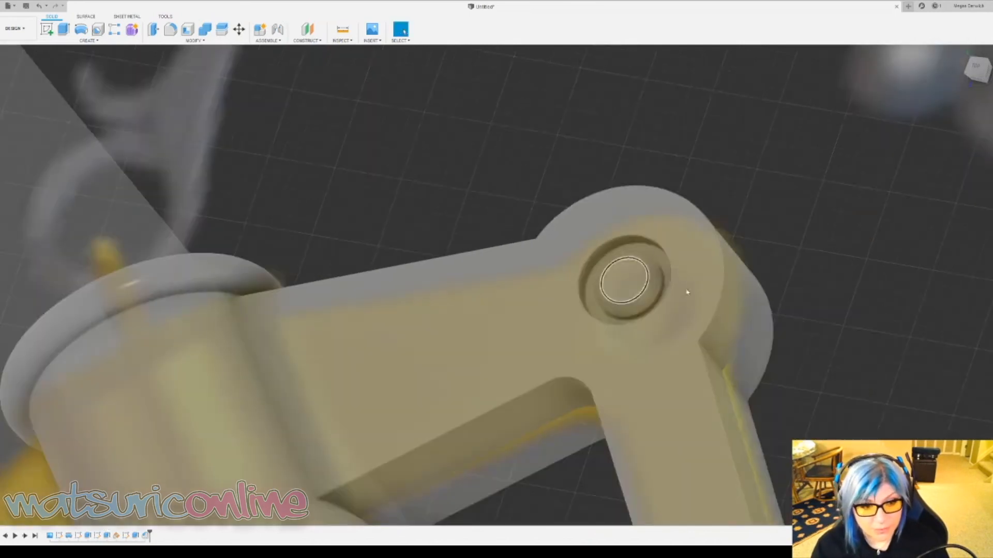
pyautogui.keyDown('shift'); pyautogui.moveTo(723, 278); pyautogui.dragTo(685, 272, button='middle'); pyautogui.keyUp('shift')
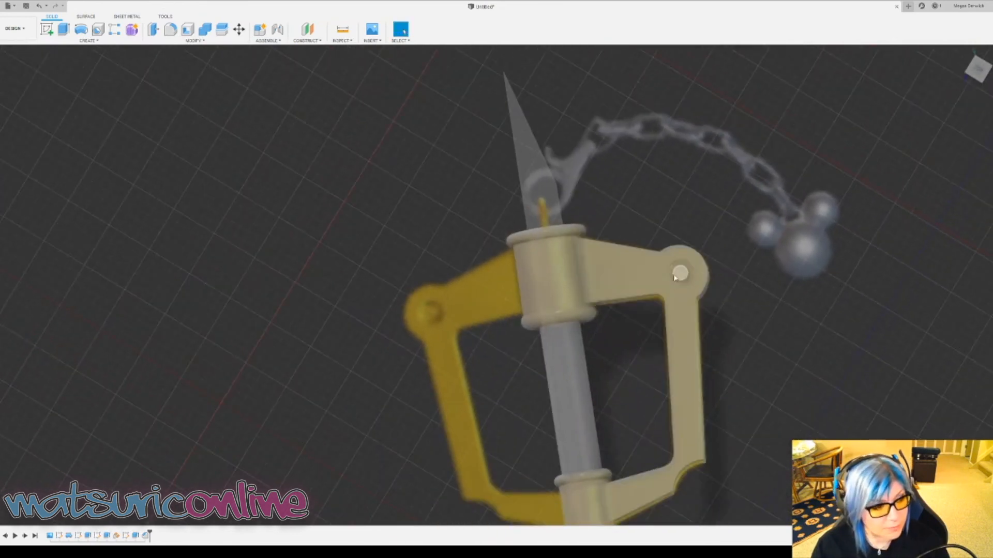
pyautogui.scroll(3, 631, 282)
pyautogui.scroll(-6, 625, 289)
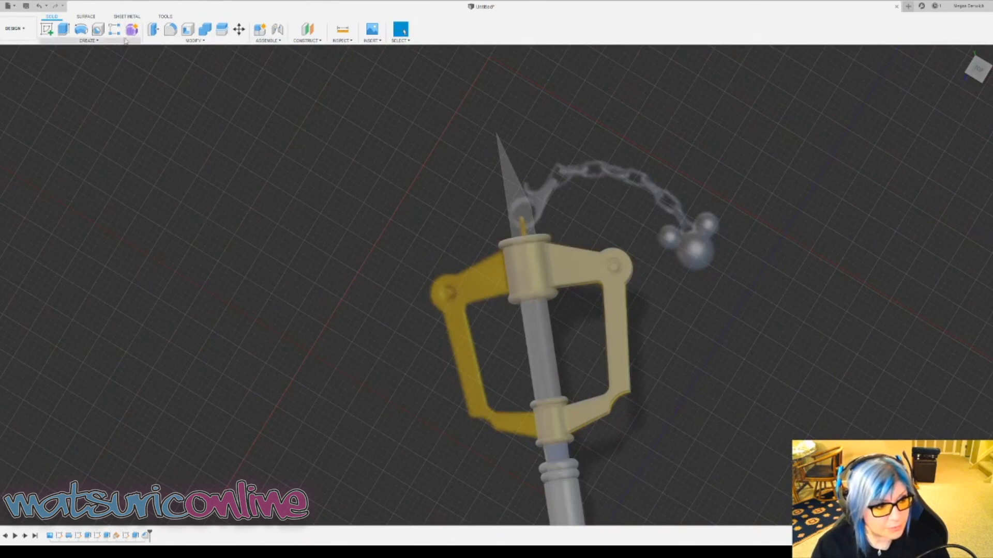
pyautogui.click(97, 46)
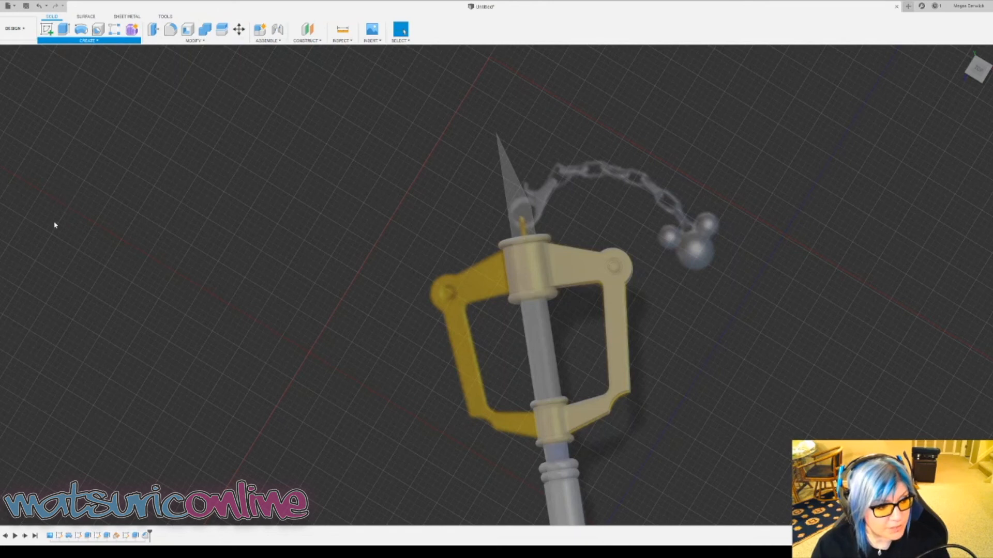
pyautogui.click(618, 302)
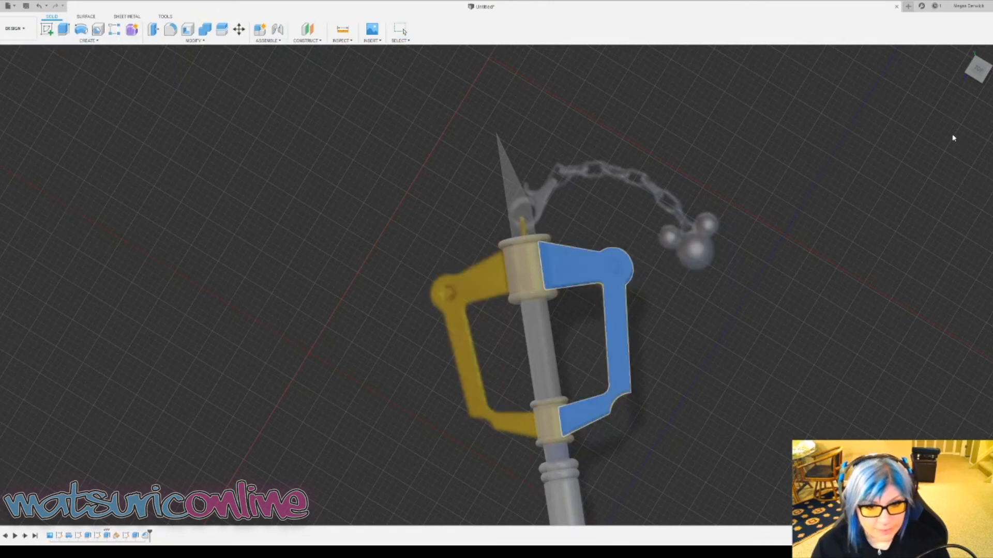
pyautogui.click(504, 186)
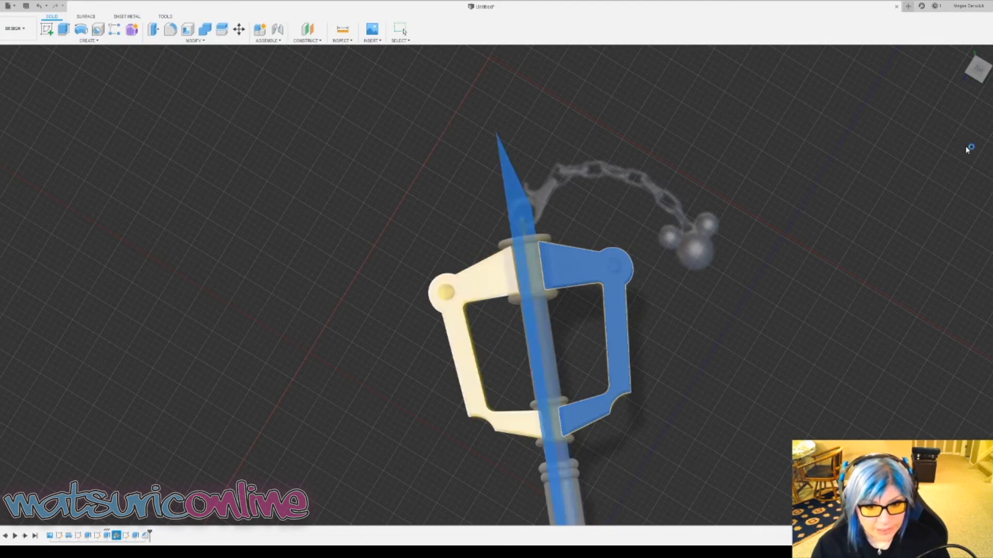
# - Examine the mirrored handle guard from several angles, comparing its corners with the reference image
pyautogui.keyDown('shift'); pyautogui.moveTo(739, 293); pyautogui.dragTo(788, 273, button='middle'); pyautogui.keyUp('shift')
pyautogui.moveTo(829, 335); pyautogui.dragTo(749, 355, button='middle')
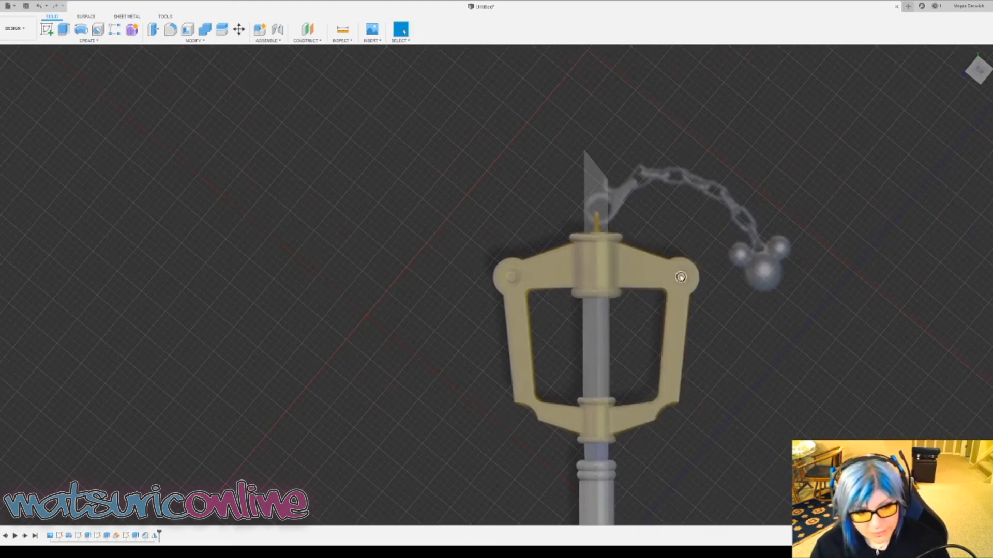
pyautogui.keyDown('shift'); pyautogui.moveTo(680, 277); pyautogui.dragTo(874, 289, button='middle'); pyautogui.keyUp('shift')
pyautogui.keyDown('shift'); pyautogui.moveTo(606, 293); pyautogui.dragTo(863, 308, button='middle'); pyautogui.keyUp('shift')
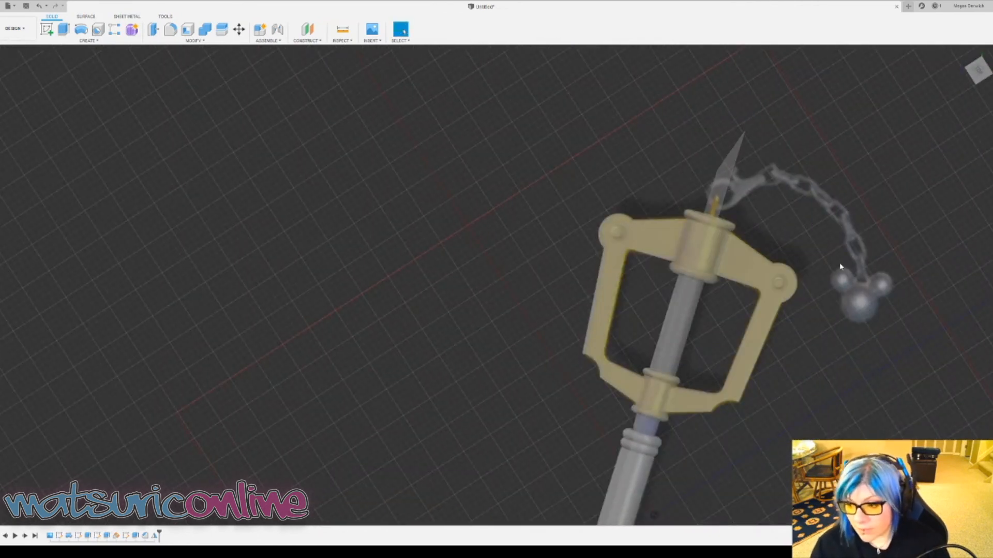
pyautogui.click(976, 73)
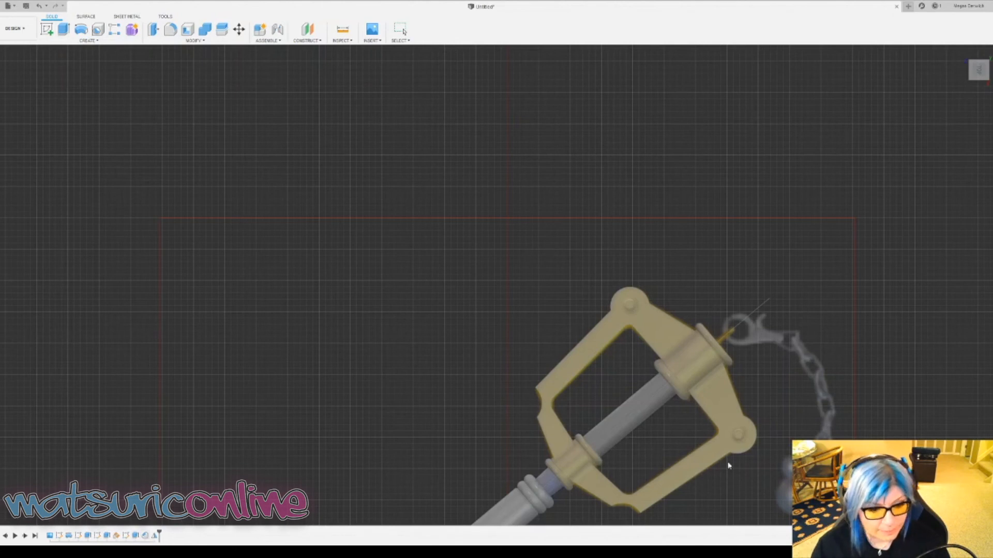
pyautogui.scroll(2, 761, 443)
pyautogui.scroll(3, 760, 443)
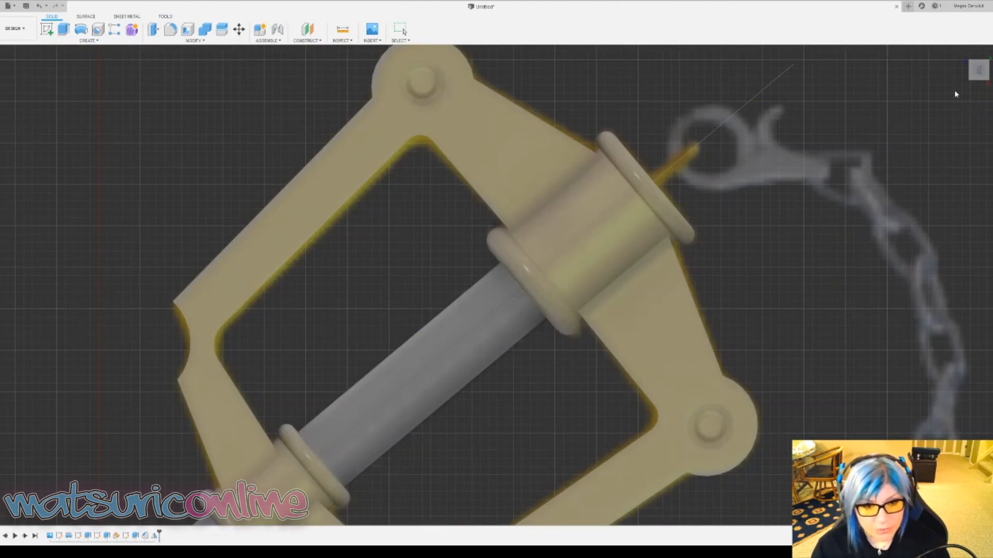
pyautogui.click(136, 540)
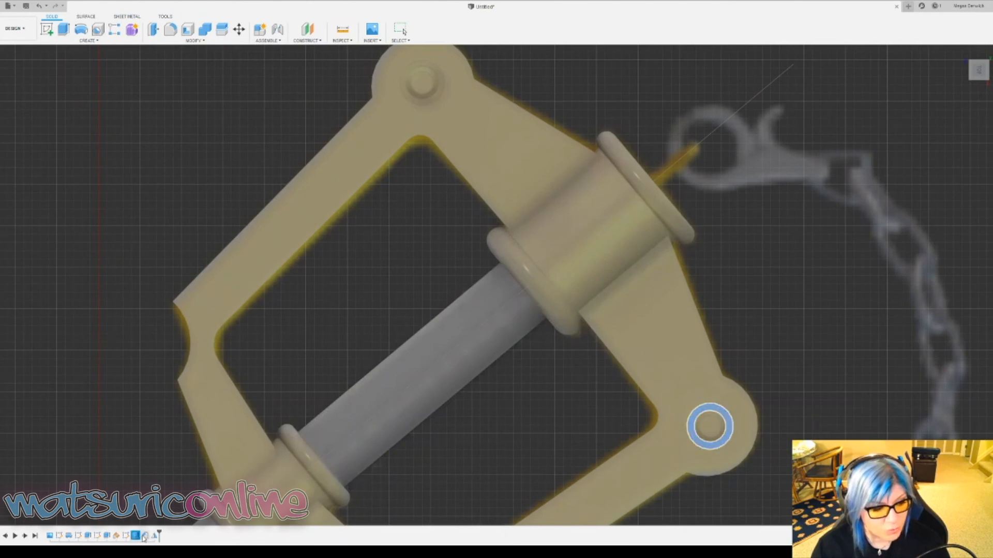
pyautogui.keyDown('ctrl'); pyautogui.click(145, 538); pyautogui.keyUp('ctrl')
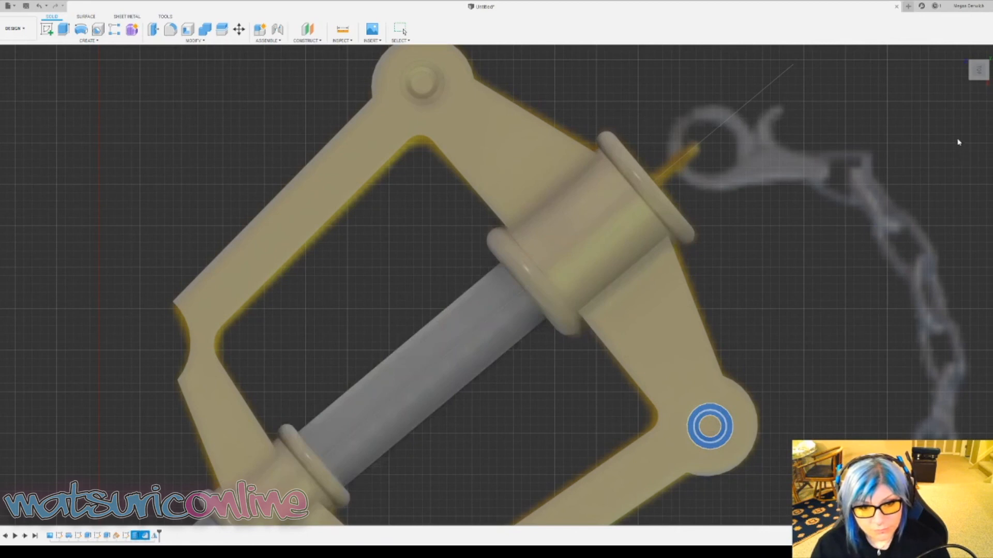
pyautogui.keyDown('shift'); pyautogui.moveTo(887, 185); pyautogui.dragTo(801, 275, button='middle'); pyautogui.keyUp('shift')
pyautogui.scroll(-8, 792, 293)
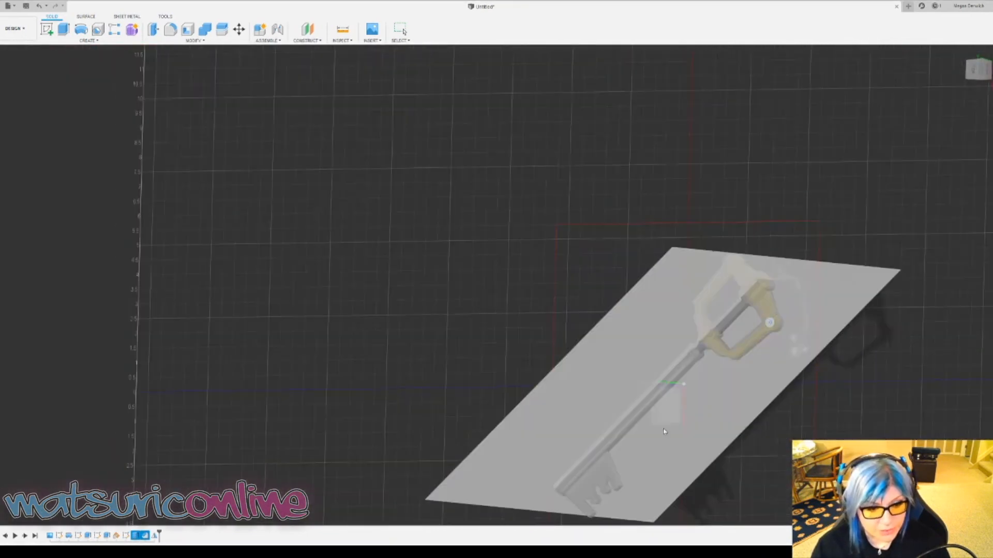
pyautogui.keyDown('shift'); pyautogui.moveTo(767, 329); pyautogui.dragTo(711, 427, button='middle'); pyautogui.keyUp('shift')
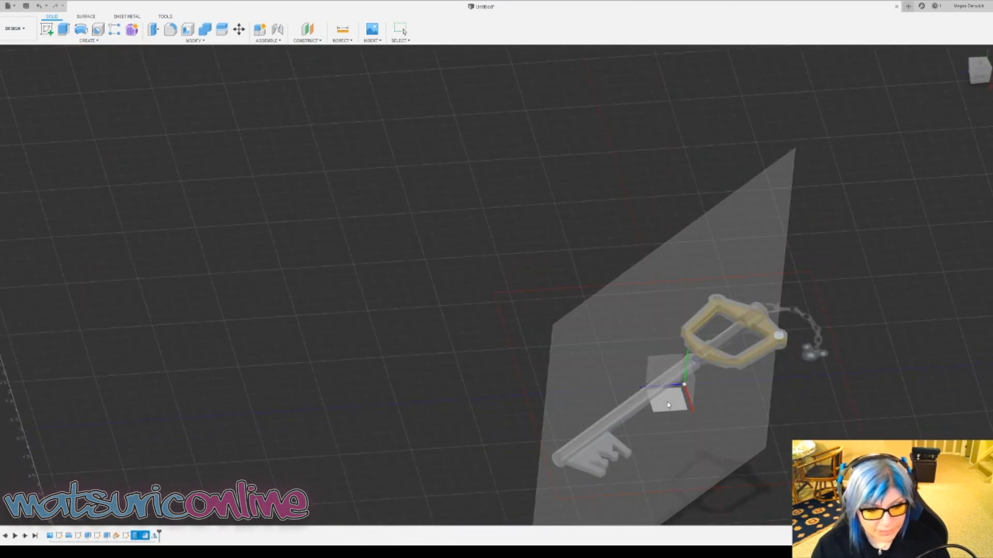
pyautogui.click(668, 406)
pyautogui.keyDown('shift'); pyautogui.moveTo(807, 408); pyautogui.dragTo(816, 463, button='middle'); pyautogui.keyUp('shift')
pyautogui.scroll(5, 805, 268)
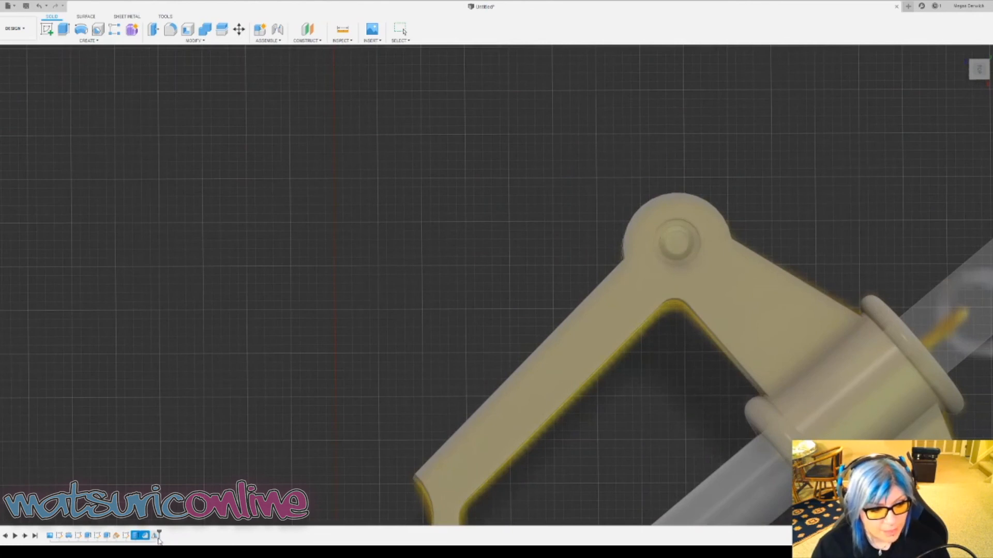
pyautogui.scroll(-4, 397, 390)
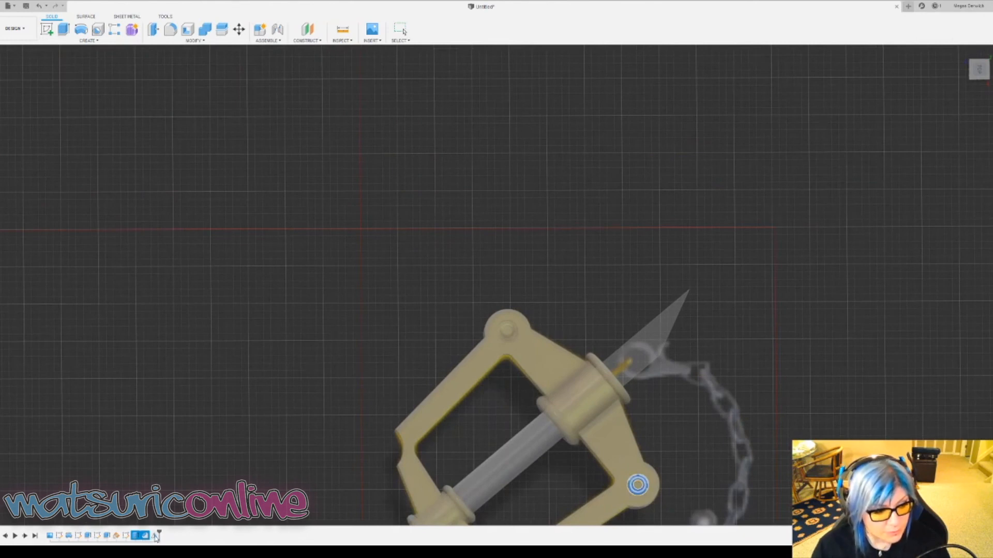
pyautogui.scroll(5, 524, 329)
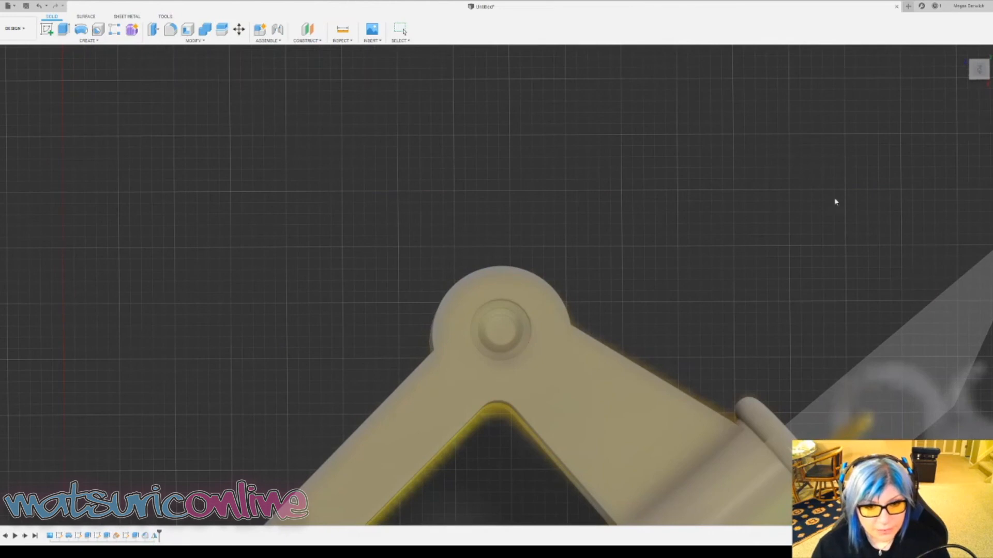
pyautogui.click(136, 536)
pyautogui.keyDown('shift'); pyautogui.click(146, 536); pyautogui.keyUp('shift')
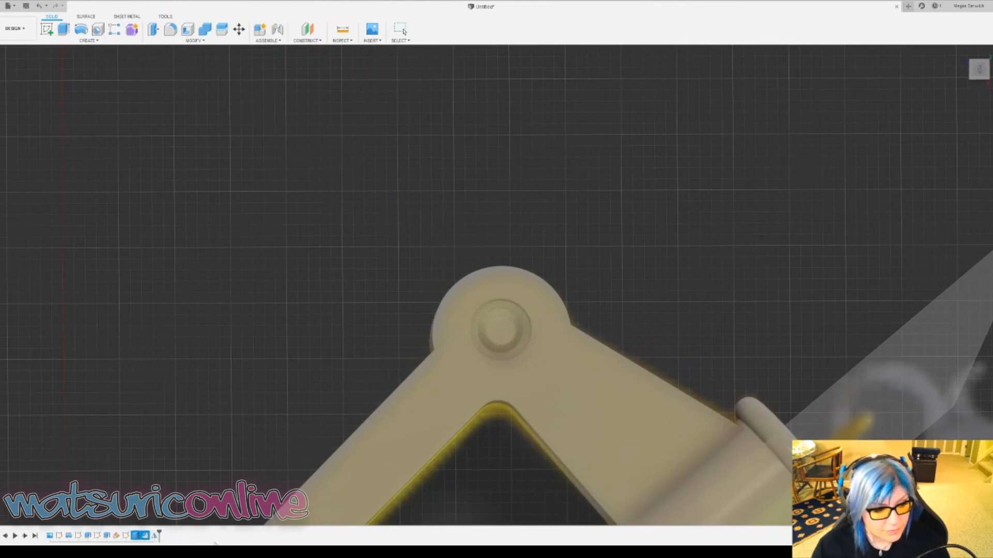
pyautogui.click(965, 160)
# - Mirror the ring groove and button fillet features to the guard's opposite face across the origin plane parallel to it
pyautogui.scroll(-7, 804, 332)
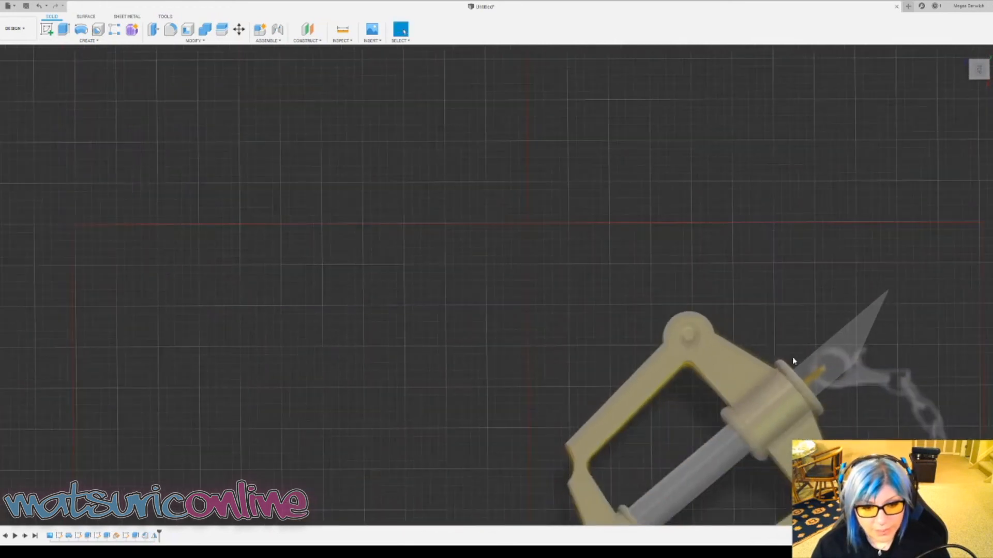
pyautogui.keyDown('shift'); pyautogui.moveTo(804, 332); pyautogui.dragTo(637, 244, button='middle'); pyautogui.keyUp('shift')
pyautogui.keyDown('shift'); pyautogui.moveTo(716, 346); pyautogui.dragTo(712, 335, button='middle'); pyautogui.keyUp('shift')
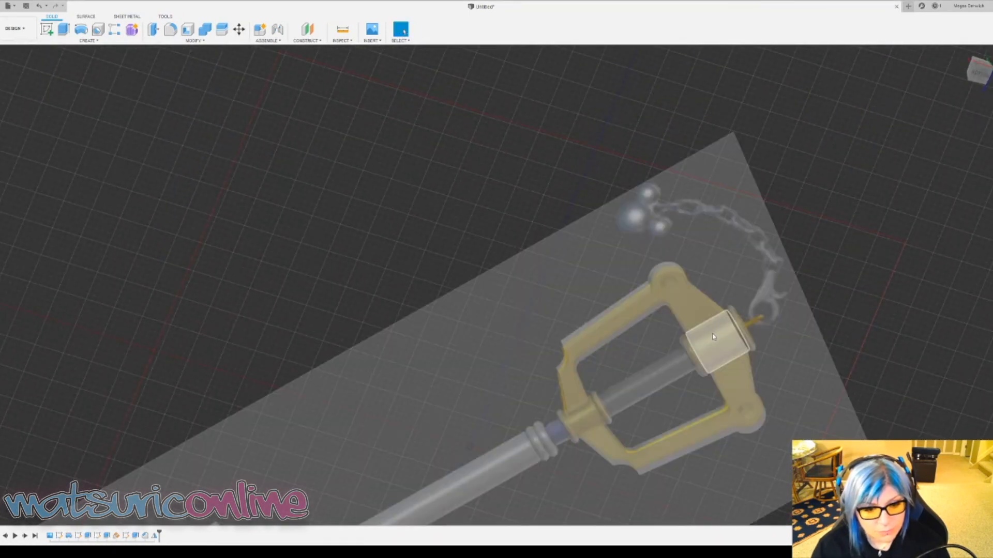
pyautogui.scroll(5, 714, 340)
pyautogui.scroll(3, 712, 340)
pyautogui.keyDown('shift'); pyautogui.moveTo(676, 300); pyautogui.dragTo(762, 345, button='middle'); pyautogui.keyUp('shift')
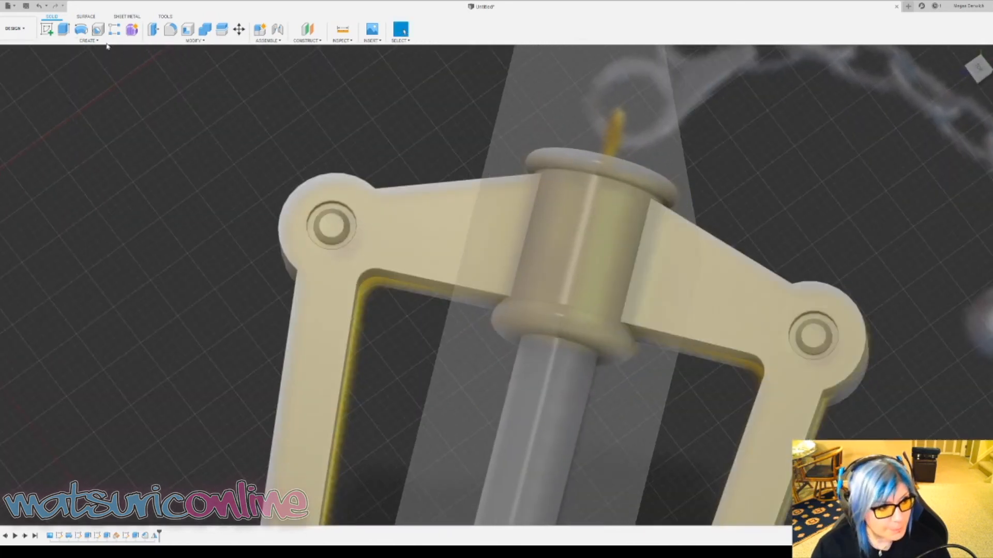
pyautogui.click(79, 42)
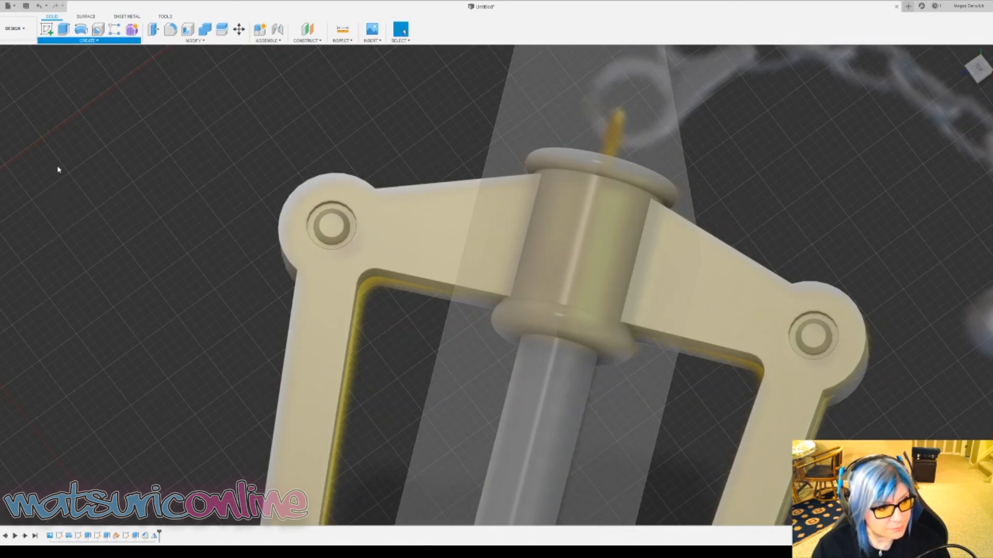
pyautogui.click(78, 231)
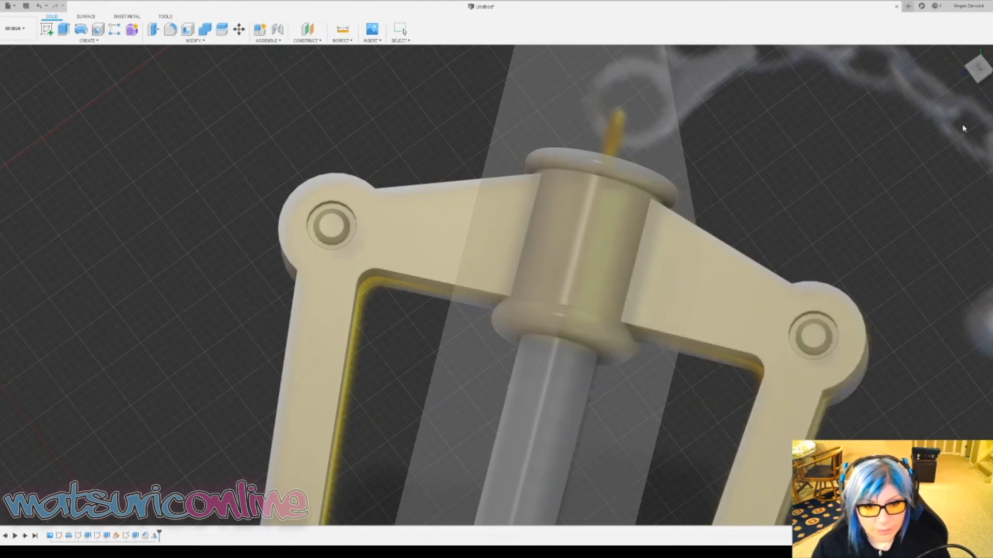
pyautogui.click(829, 324)
pyautogui.scroll(5, 827, 331)
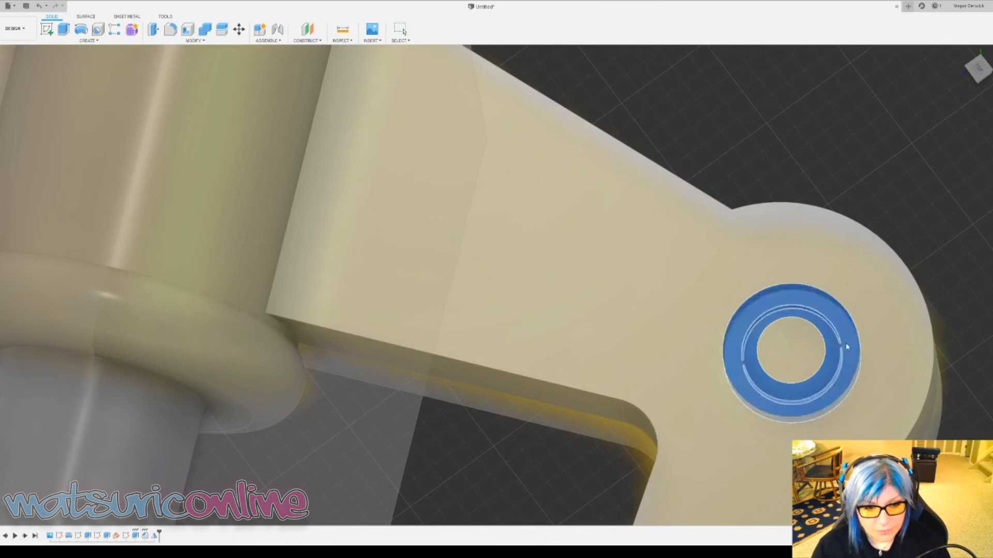
pyautogui.scroll(-8, 847, 346)
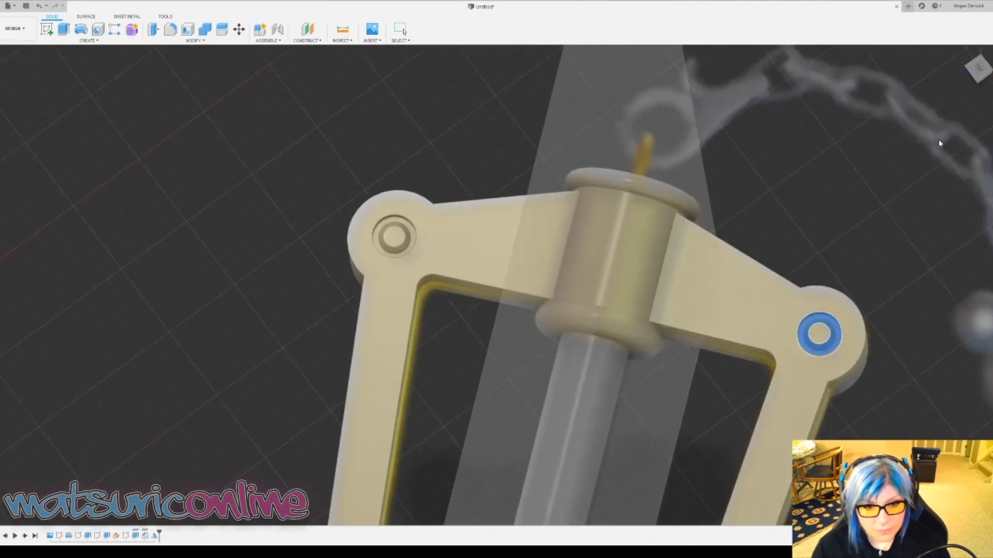
pyautogui.scroll(-5, 717, 399)
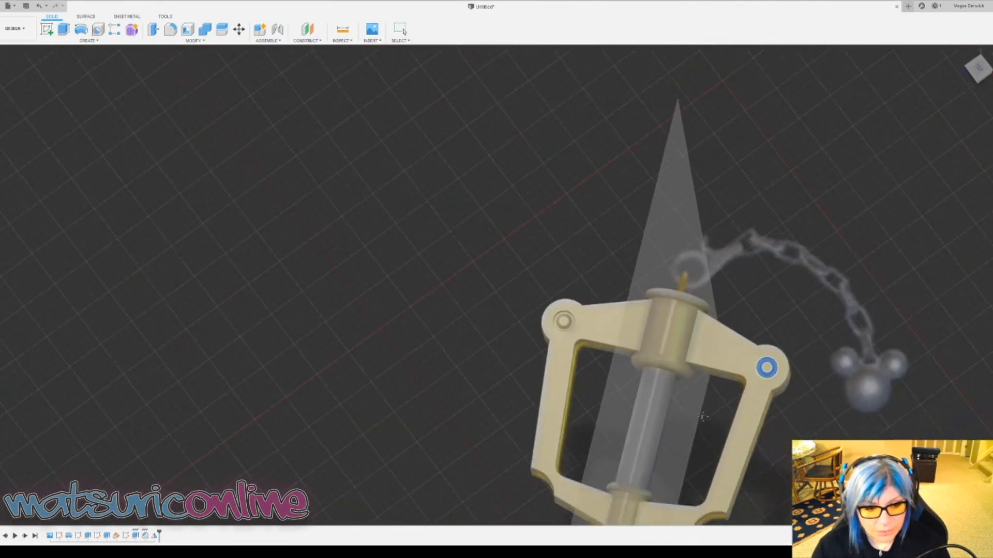
pyautogui.moveTo(703, 426); pyautogui.dragTo(695, 153, button='middle')
pyautogui.click(627, 420)
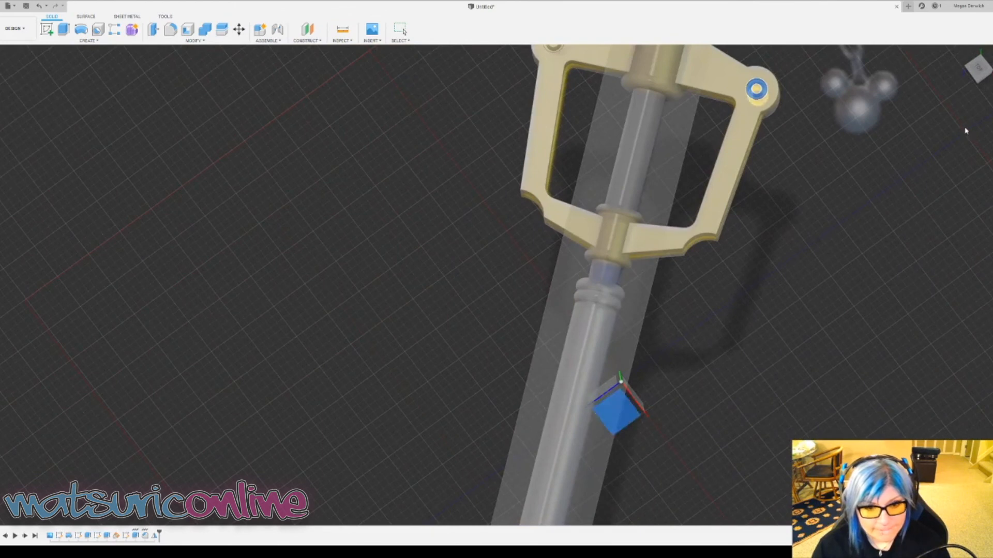
pyautogui.click(962, 150)
# - Edit the feature mirror to include the groove and button on the guard's other corner
pyautogui.keyDown('shift'); pyautogui.moveTo(880, 204); pyautogui.dragTo(797, 210, button='middle'); pyautogui.keyUp('shift')
pyautogui.moveTo(734, 211); pyautogui.dragTo(781, 344, button='middle')
pyautogui.scroll(4, 657, 221)
pyautogui.scroll(2, 657, 221)
pyautogui.scroll(-6, 745, 315)
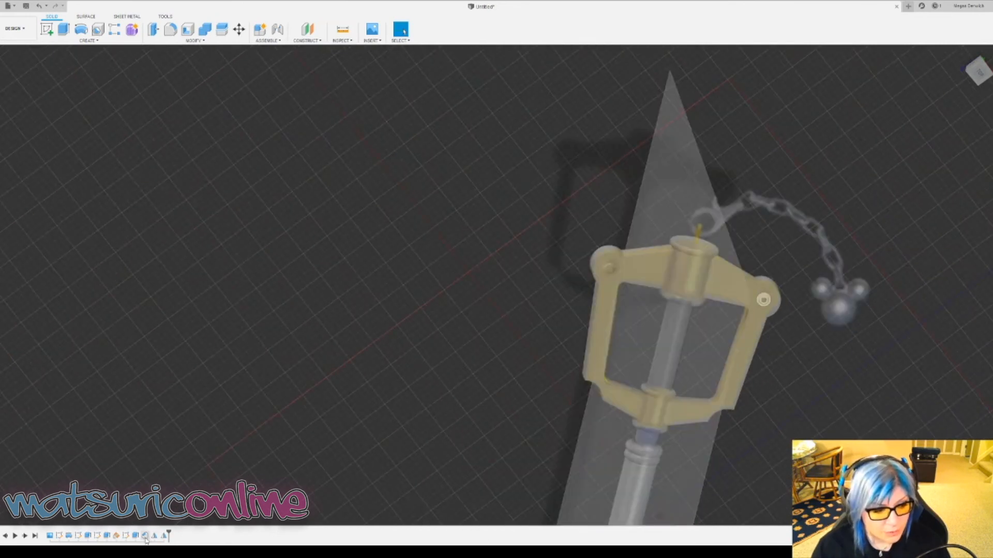
pyautogui.doubleClick(164, 538)
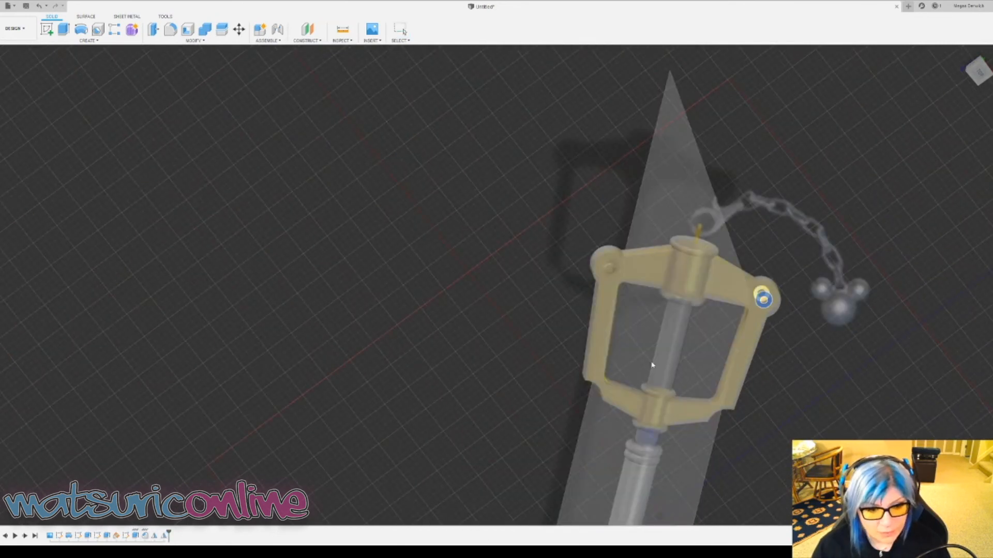
pyautogui.scroll(10, 624, 284)
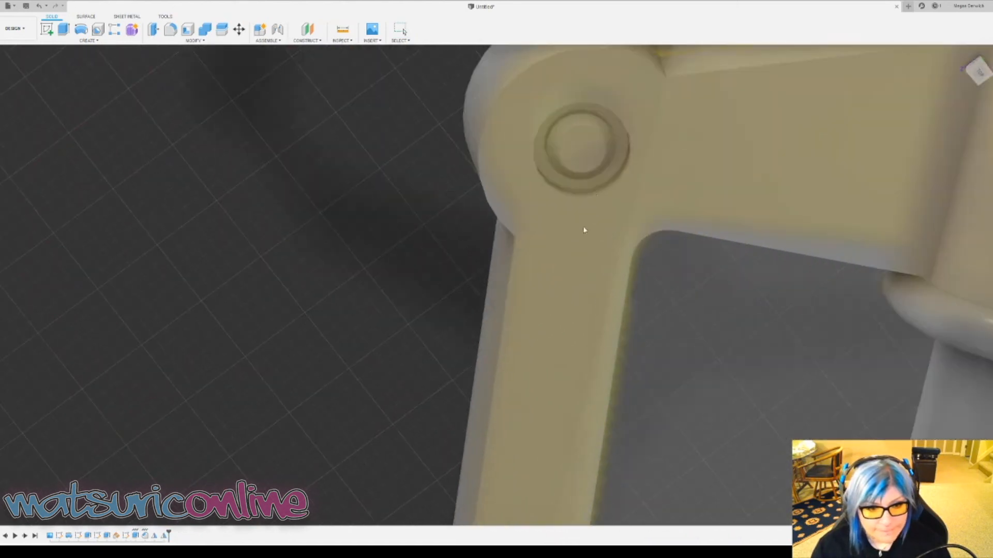
pyautogui.click(598, 192)
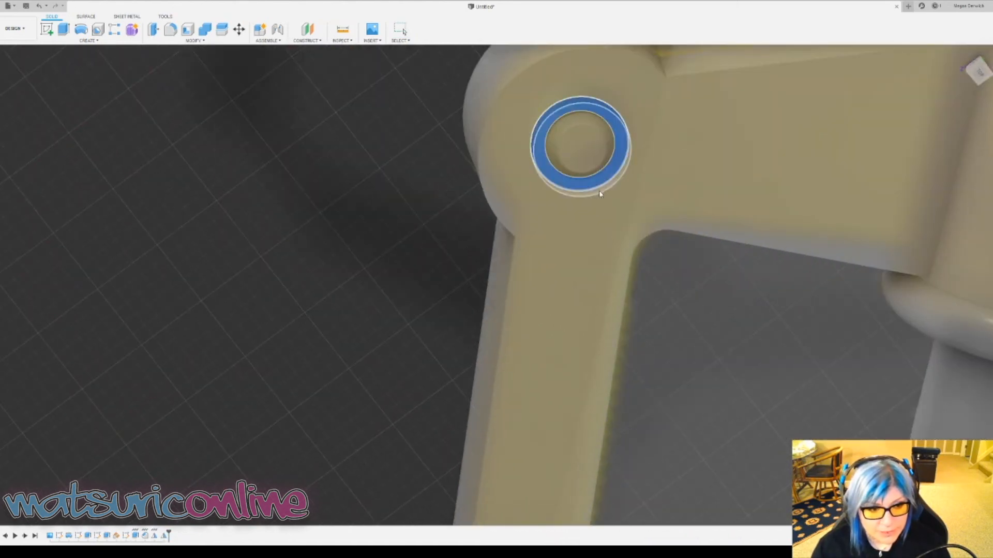
pyautogui.click(595, 176)
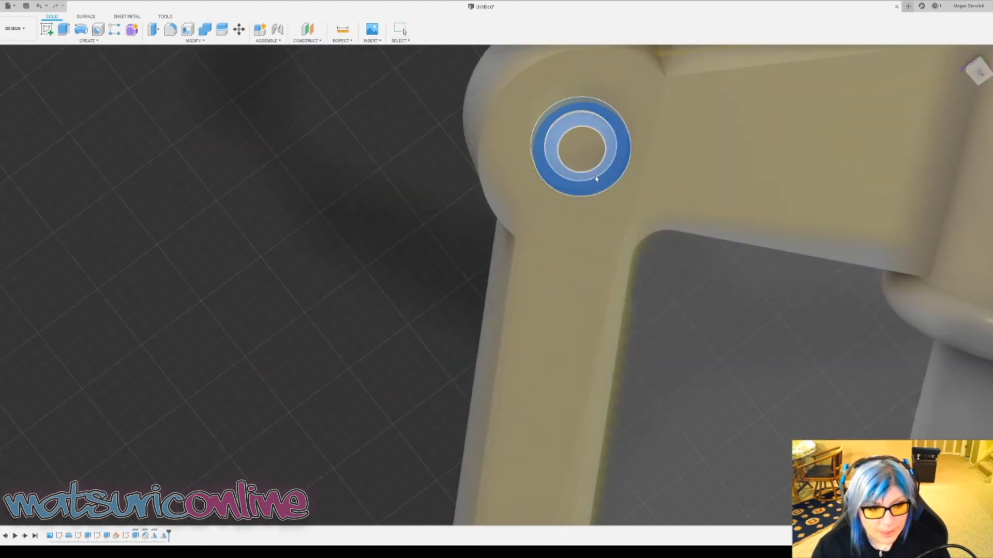
pyautogui.click(585, 155)
pyautogui.keyDown('shift'); pyautogui.moveTo(602, 166); pyautogui.dragTo(671, 202, button='middle'); pyautogui.keyUp('shift')
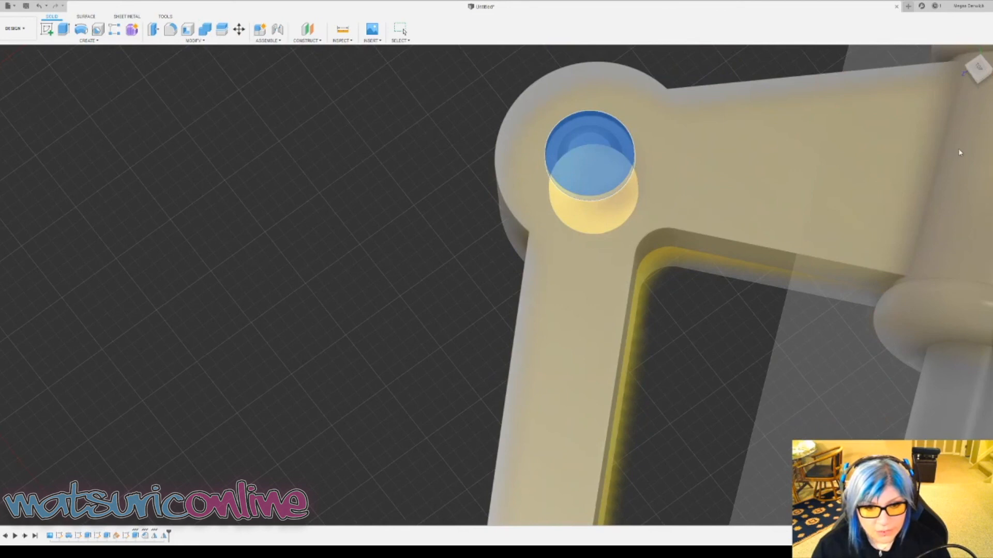
pyautogui.keyDown('shift'); pyautogui.moveTo(960, 153); pyautogui.dragTo(724, 290, button='middle'); pyautogui.keyUp('shift')
# - Hide the construction plane through the shaft and the reference image, leaving only the keyblade bodies visible
pyautogui.click(978, 74)
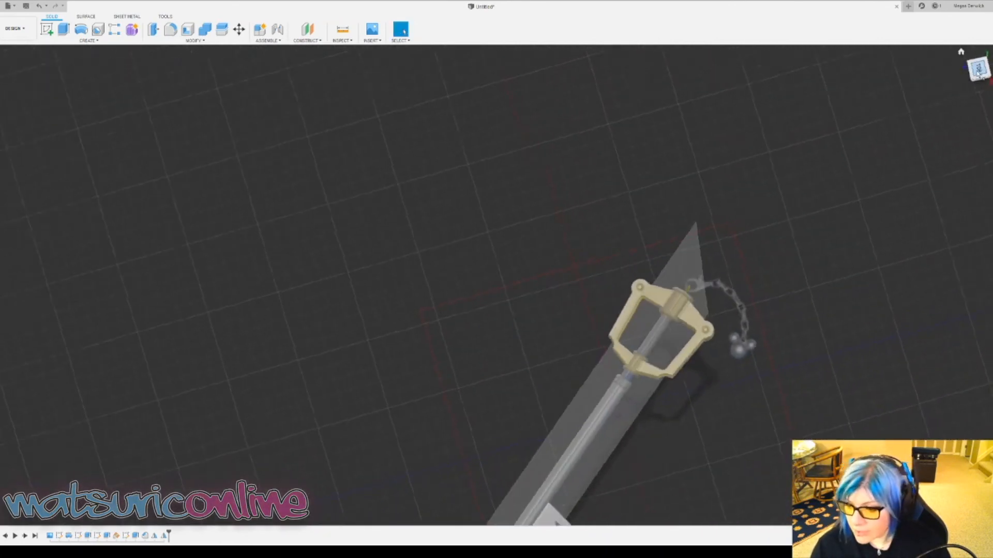
pyautogui.keyDown('shift'); pyautogui.moveTo(530, 328); pyautogui.dragTo(616, 250, button='middle'); pyautogui.keyUp('shift')
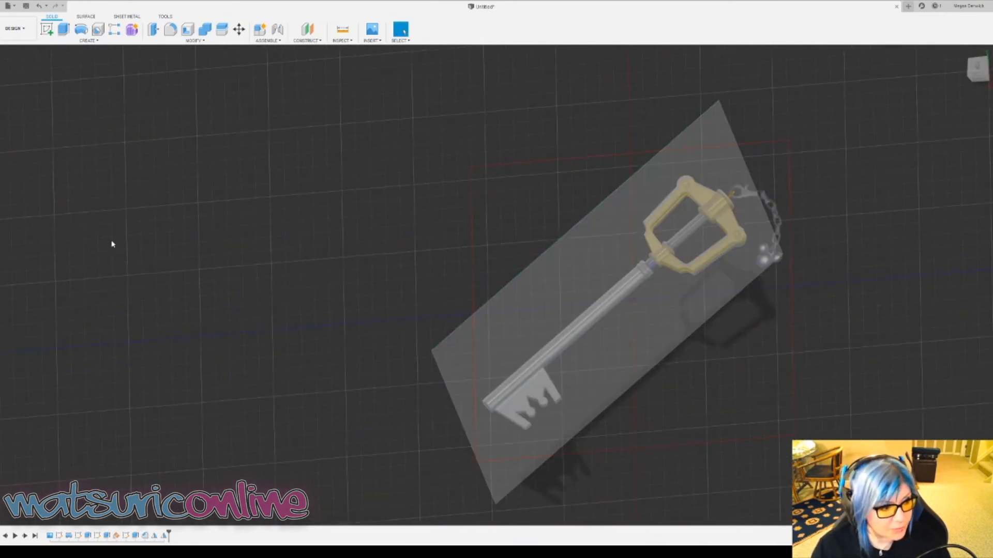
pyautogui.click(21, 214)
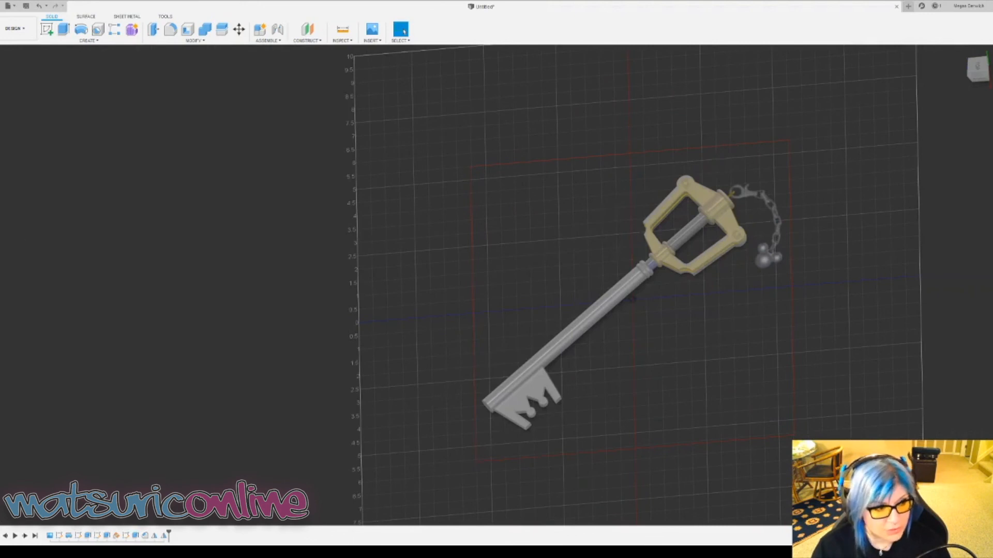
pyautogui.click(15, 141)
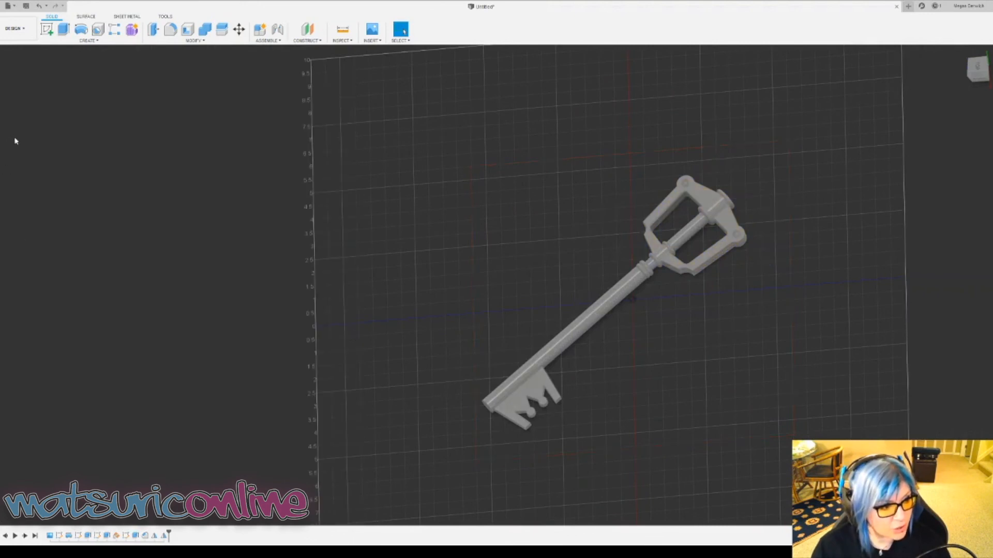
# - Combine the mirrored half of the handle guard with the main keyblade body by joining them
pyautogui.scroll(2, 354, 370)
pyautogui.scroll(-1, 386, 333)
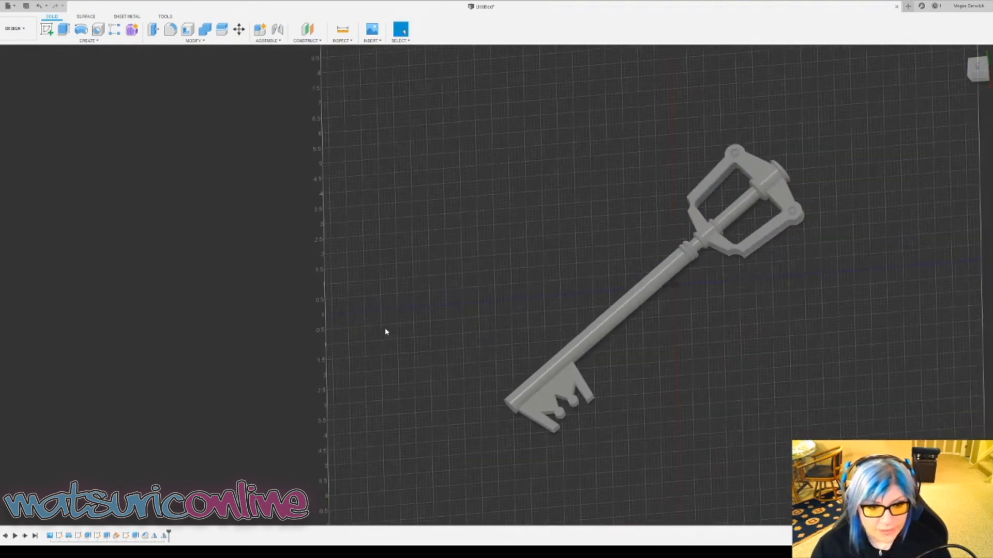
pyautogui.moveTo(645, 292); pyautogui.dragTo(578, 311, button='middle')
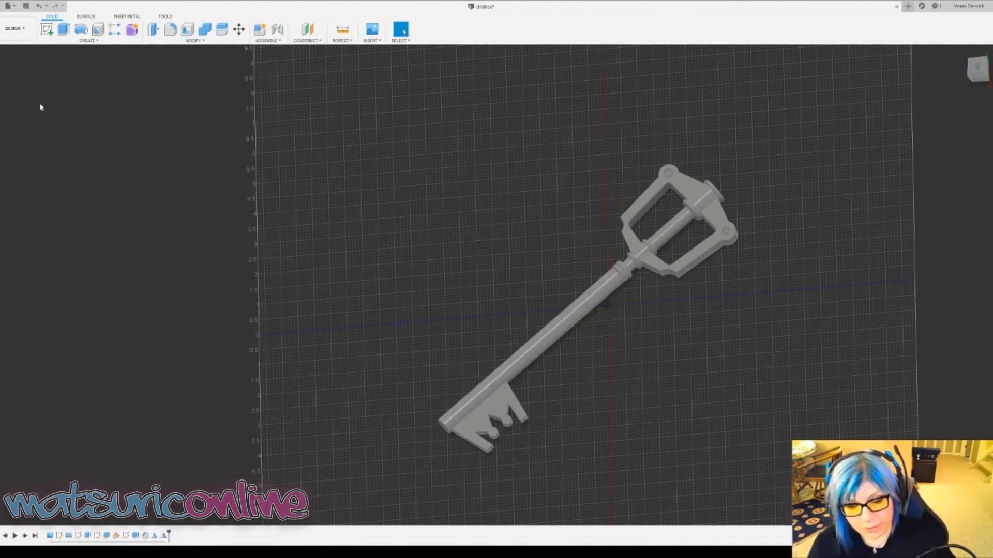
pyautogui.click(207, 33)
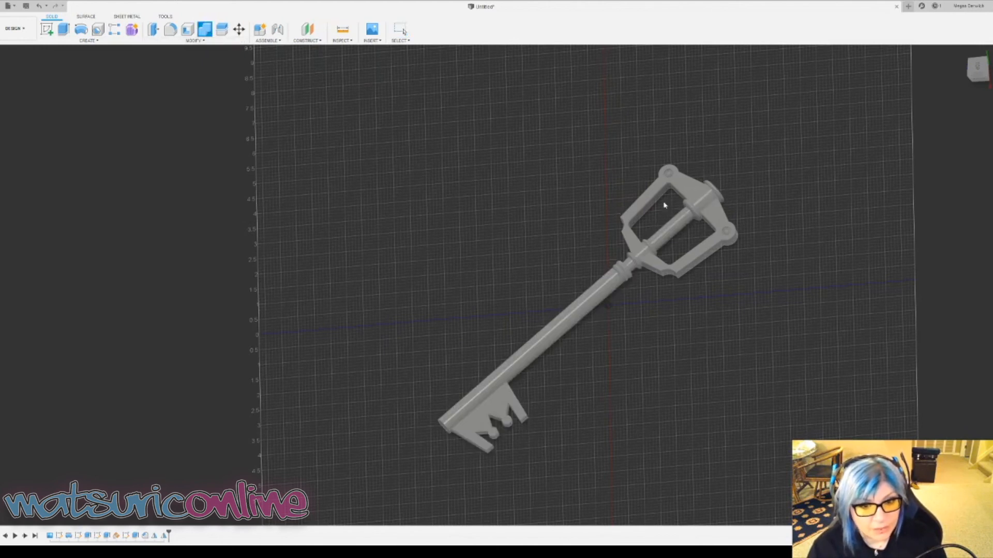
pyautogui.click(675, 234)
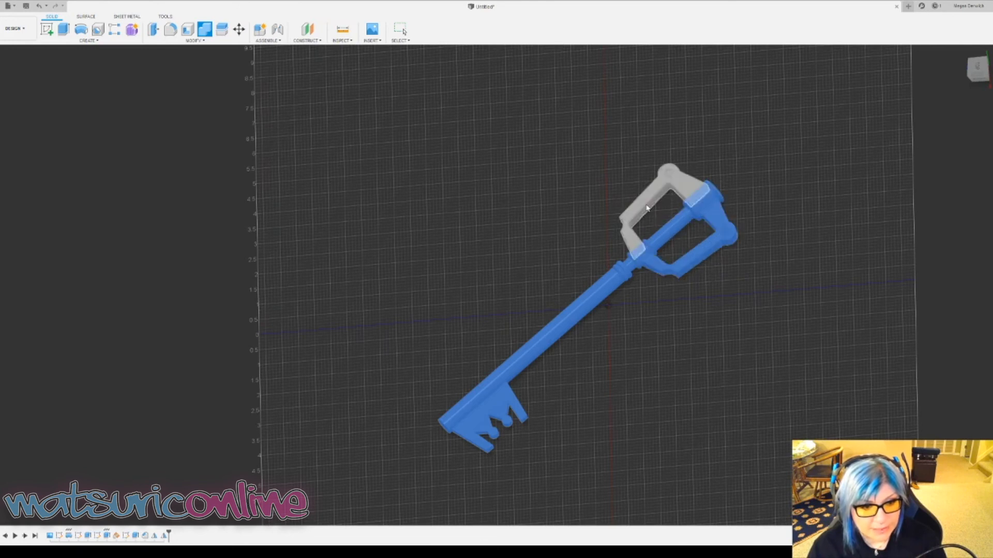
pyautogui.click(649, 210)
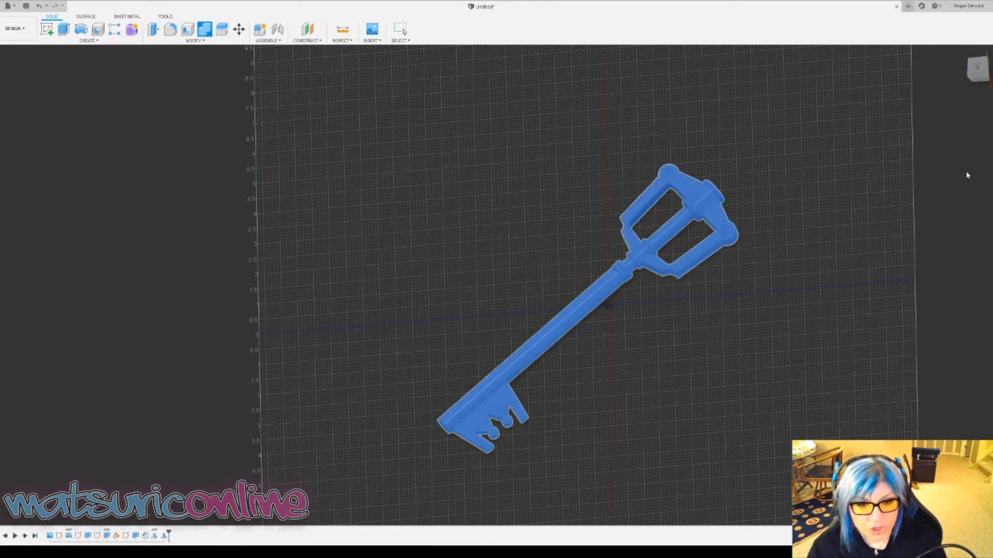
pyautogui.press('Return')
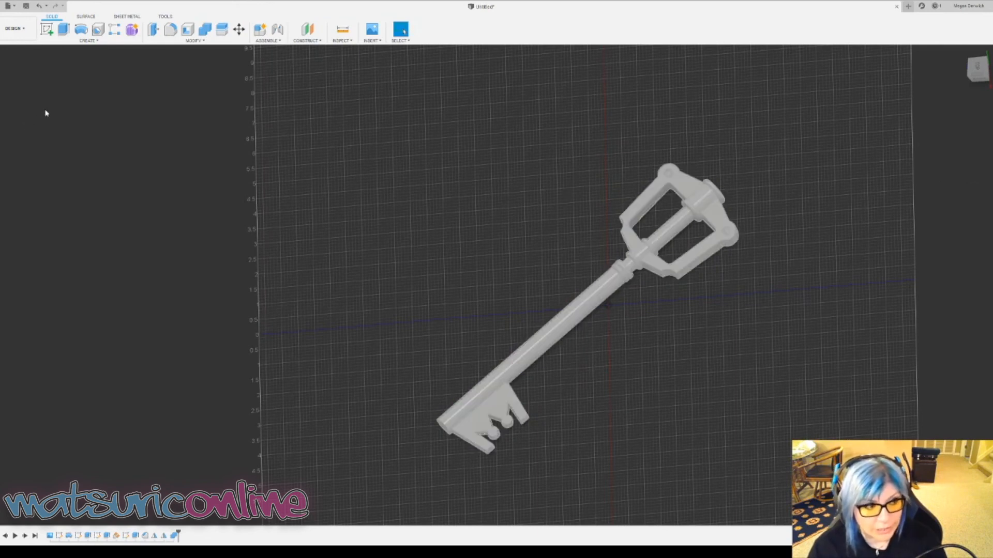
# - Select the combined keyblade body for mesh output and preview its triangulated mesh
pyautogui.keyDown('shift'); pyautogui.moveTo(364, 295); pyautogui.dragTo(393, 274, button='middle'); pyautogui.keyUp('shift')
pyautogui.keyDown('shift'); pyautogui.moveTo(579, 380); pyautogui.dragTo(532, 317, button='middle'); pyautogui.keyUp('shift')
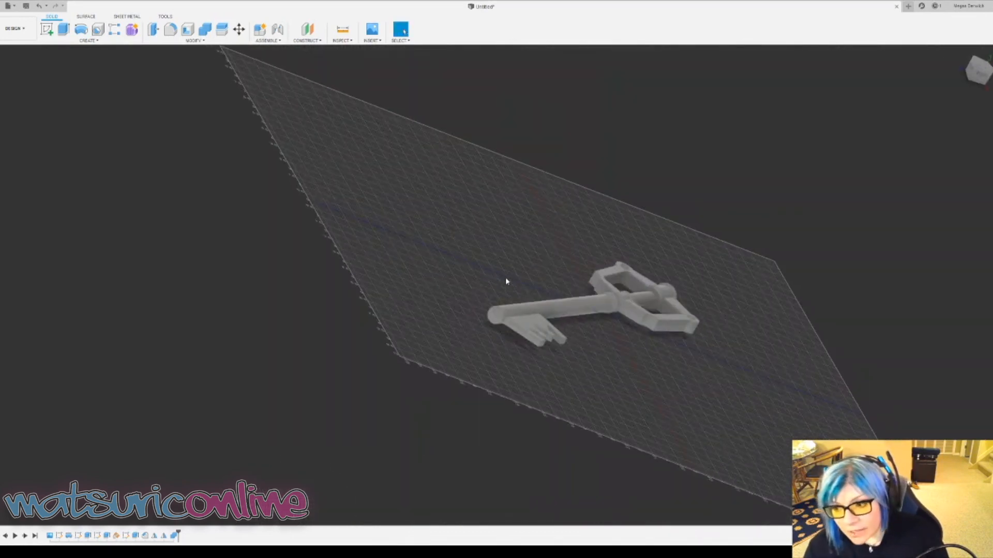
pyautogui.keyDown('shift'); pyautogui.moveTo(504, 278); pyautogui.dragTo(474, 295, button='middle'); pyautogui.keyUp('shift')
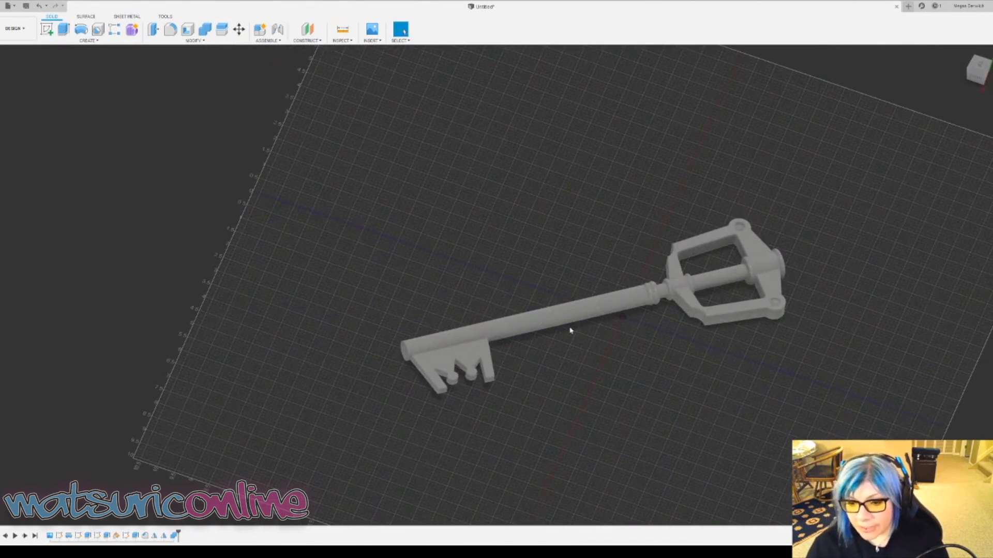
pyautogui.click(979, 63)
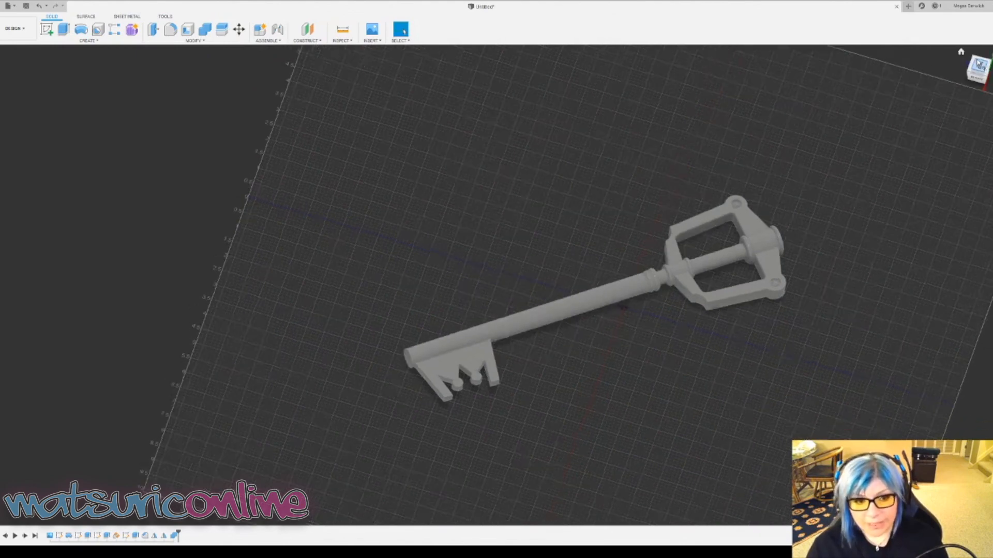
pyautogui.keyDown('shift'); pyautogui.moveTo(790, 162); pyautogui.dragTo(802, 223, button='middle'); pyautogui.keyUp('shift')
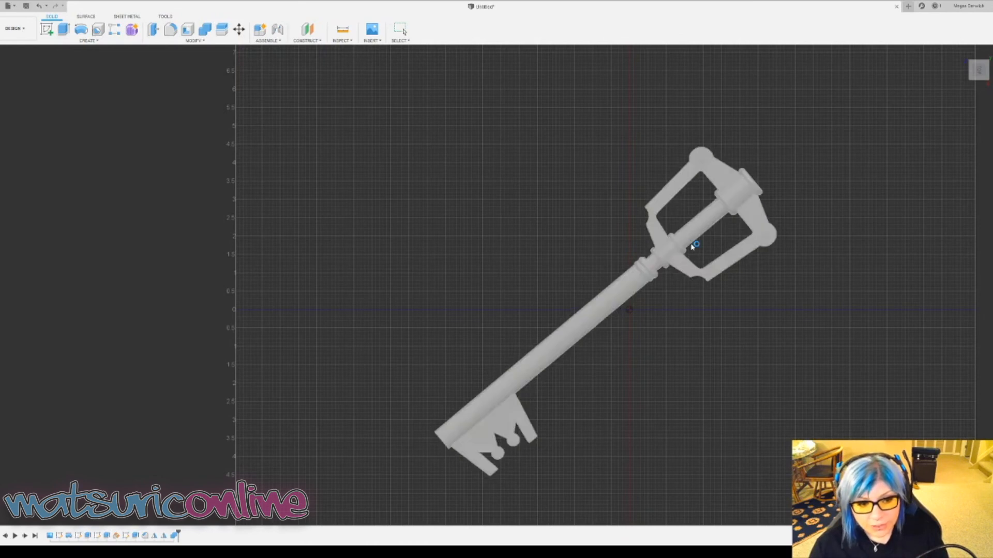
pyautogui.click(692, 248)
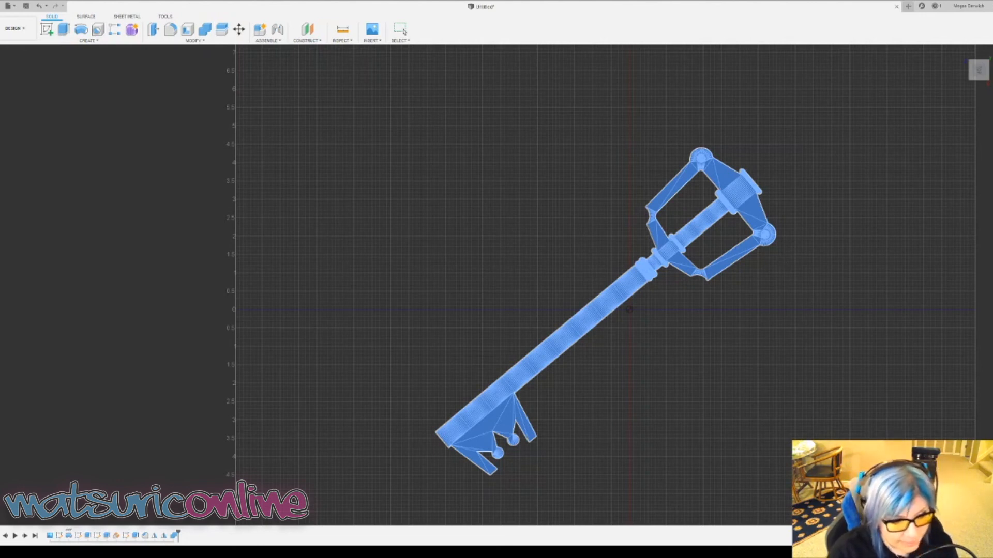
pyautogui.press('Escape')
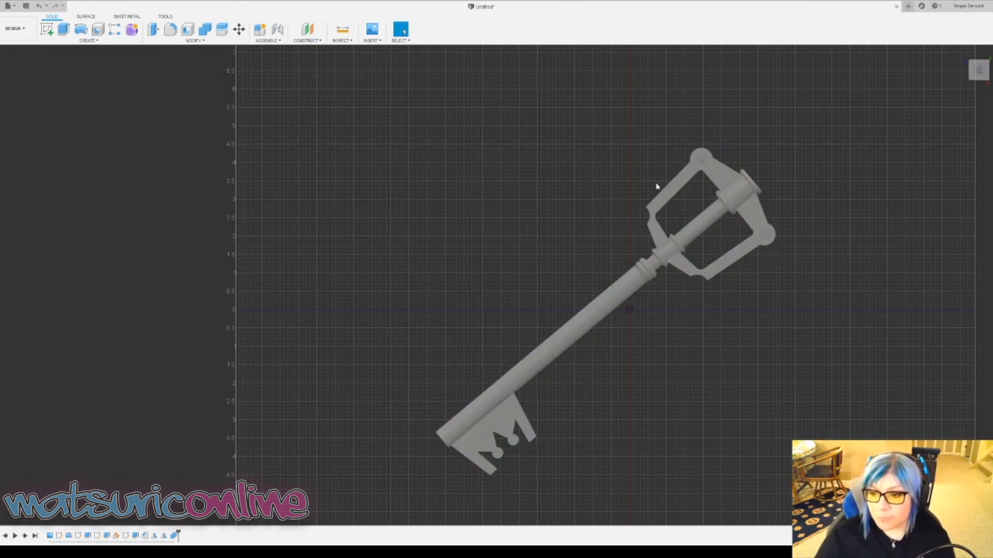
pyautogui.scroll(-3, 661, 180)
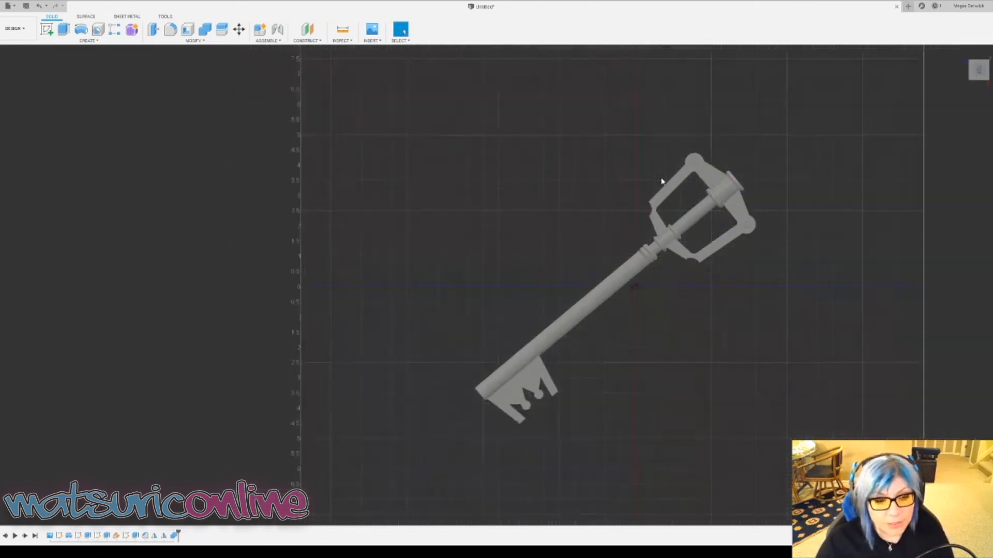
pyautogui.scroll(3, 661, 180)
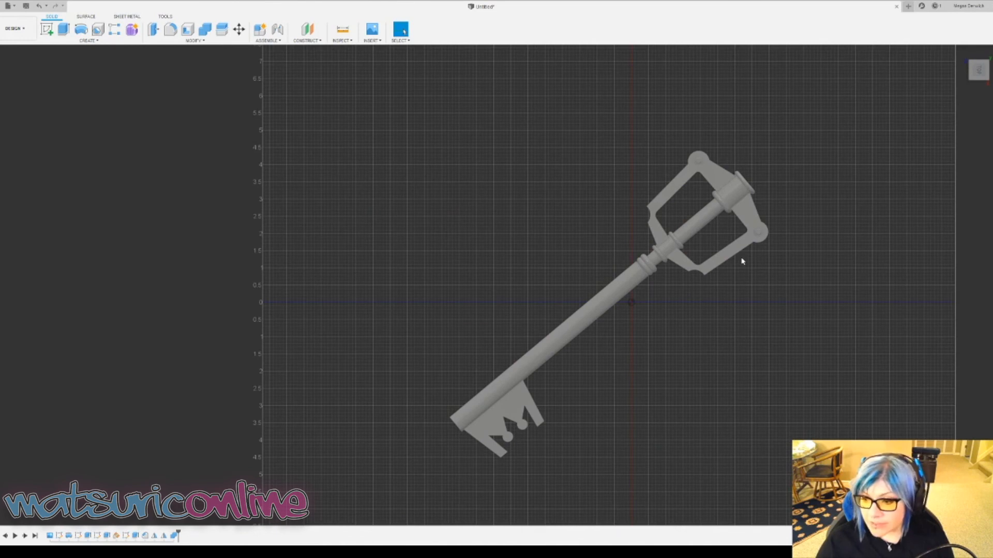
pyautogui.moveTo(738, 261)
pyautogui.keyDown('shift'); pyautogui.mouseDown(button='middle')
pyautogui.moveTo(693, 263)
pyautogui.moveTo(730, 261)
pyautogui.mouseUp(button='middle'); pyautogui.keyUp('shift')
pyautogui.click(978, 71)
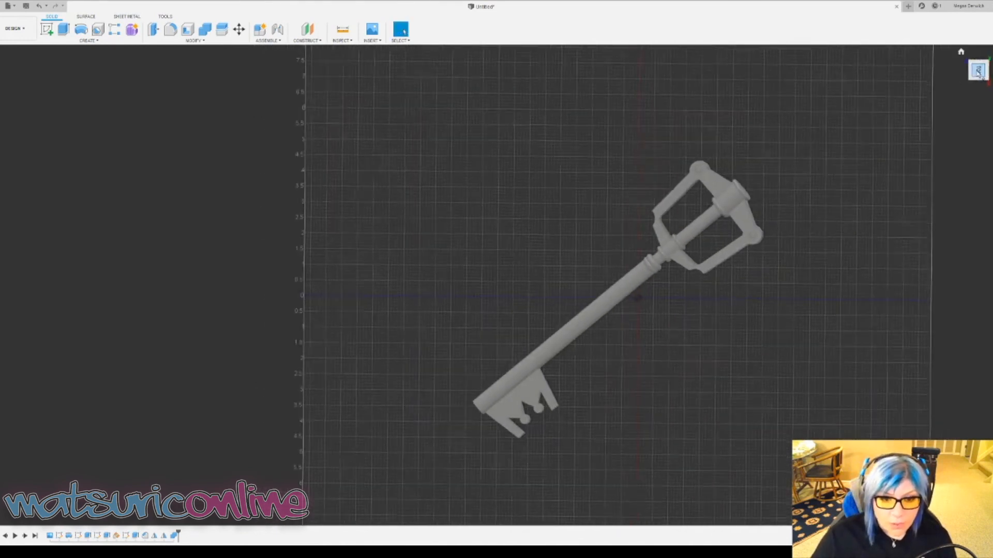